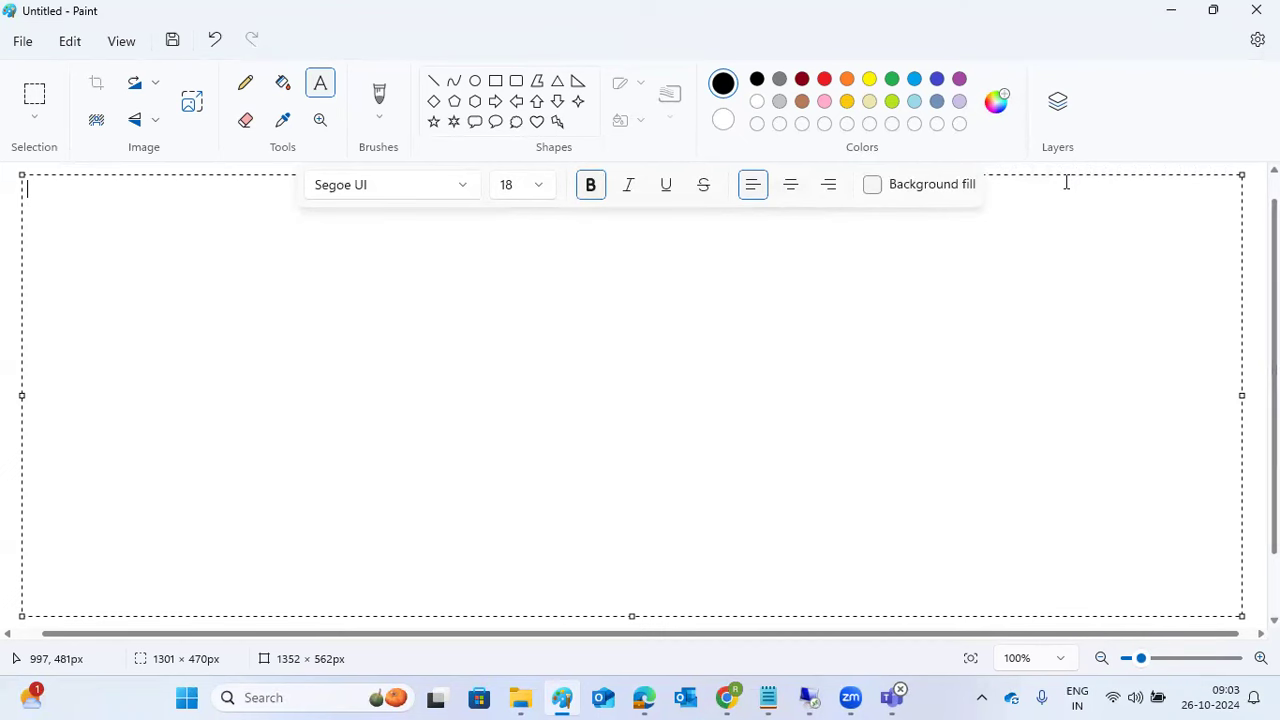
Step: Switch to the Remote Desktop session and open the SAP ECC DEVELOPMENT logon screen
{"action": "left_click", "coordinate": [811, 697]}
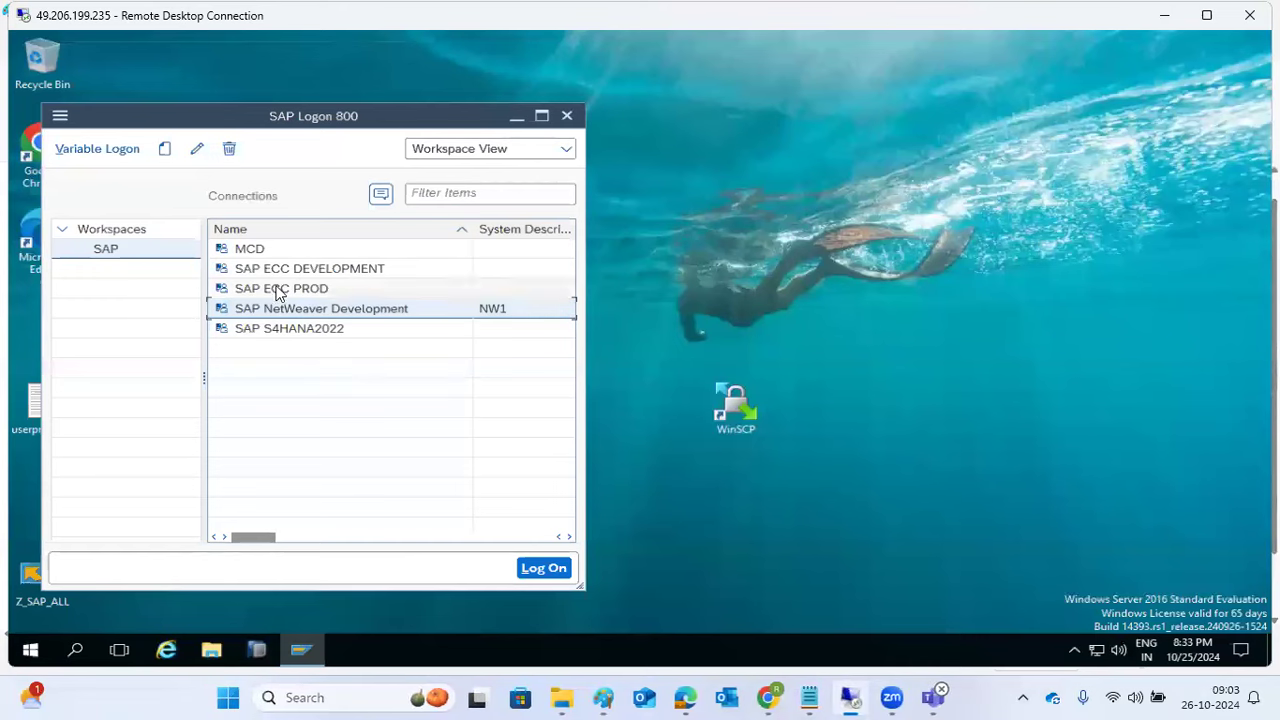
{"action": "left_click", "coordinate": [278, 270]}
{"action": "double_click", "coordinate": [278, 272]}
{"action": "left_click", "coordinate": [180, 158]}
Step: Replace client 100 with 400 and enter the user name on the SAP logon screen
{"action": "double_click", "coordinate": [180, 158]}
{"action": "type", "text": "400"}
{"action": "key", "text": "Tab"}
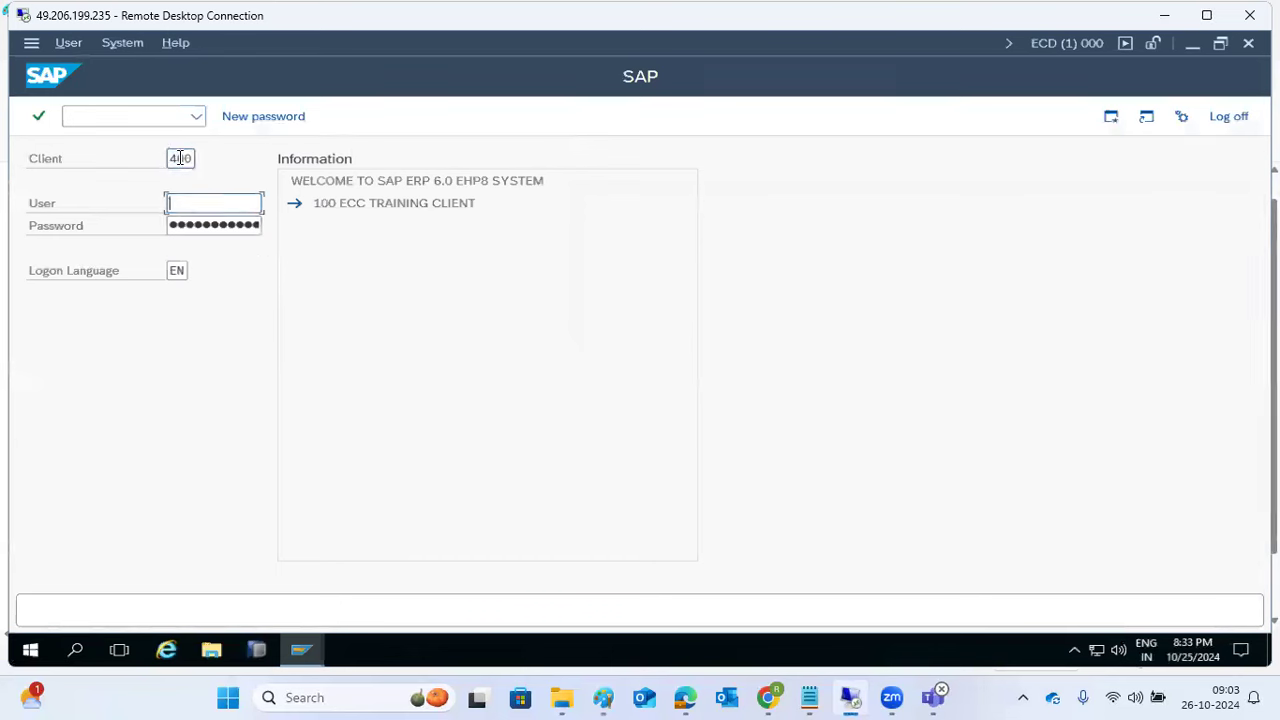
{"action": "type", "text": "basis"}
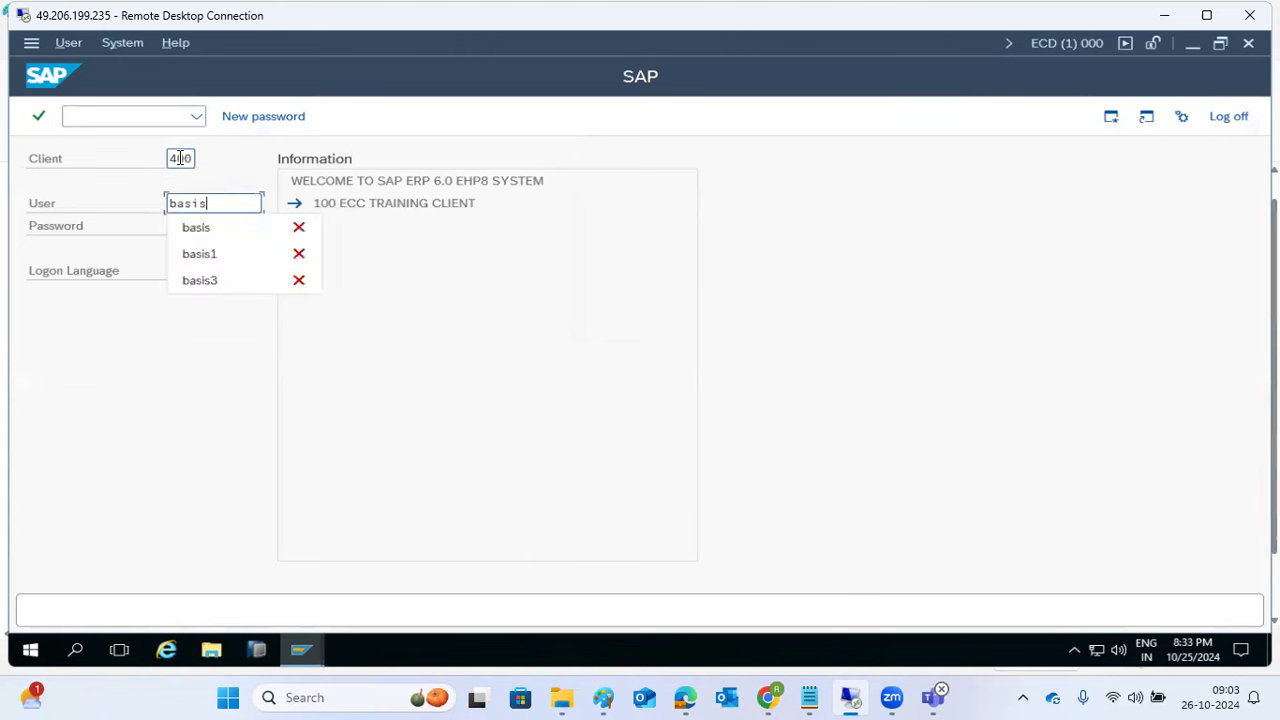
{"action": "key", "text": "Tab"}
{"action": "key", "text": "shift+Tab"}
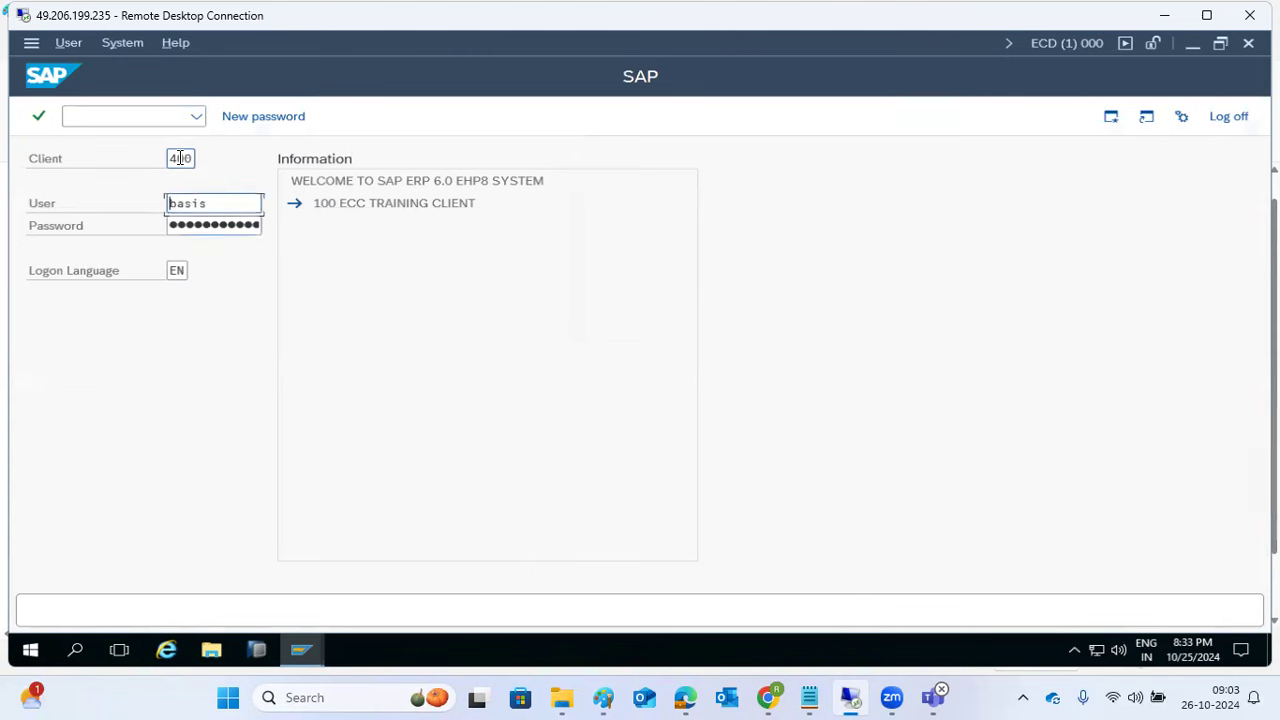
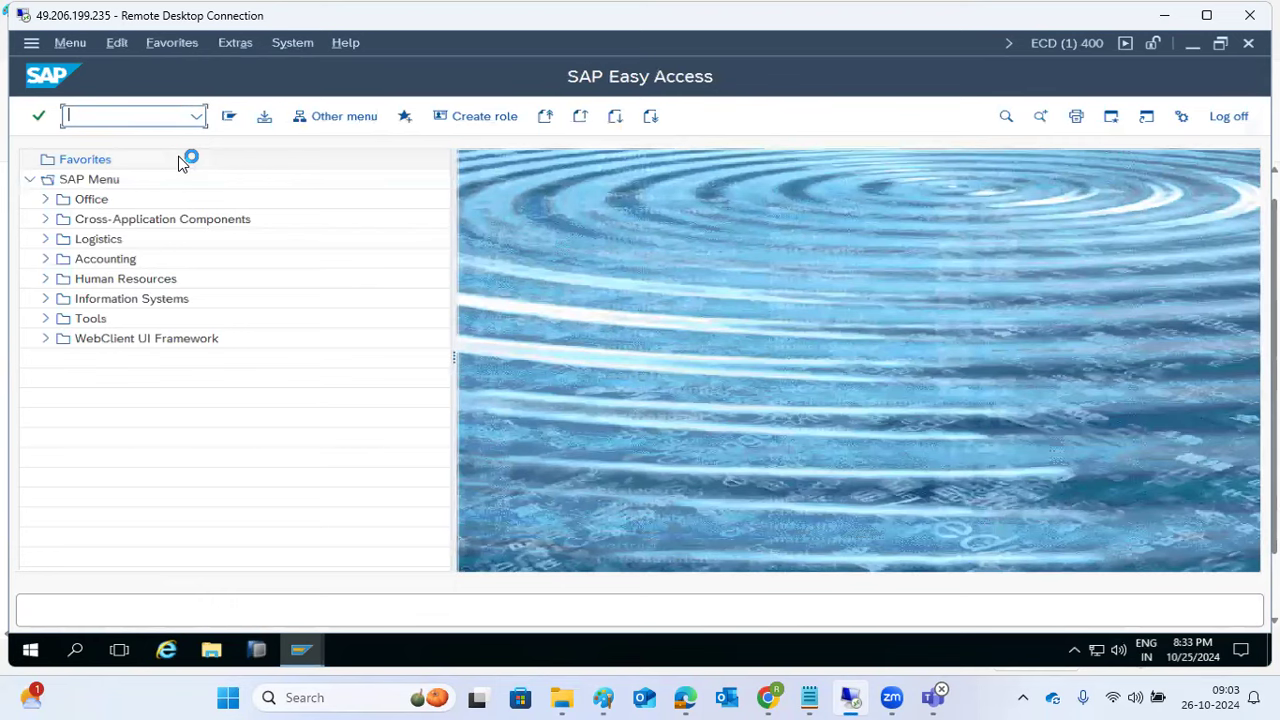
Step: Bring the untitled Paint canvas in front of the SAP Remote Desktop session
{"action": "left_click", "coordinate": [603, 697]}
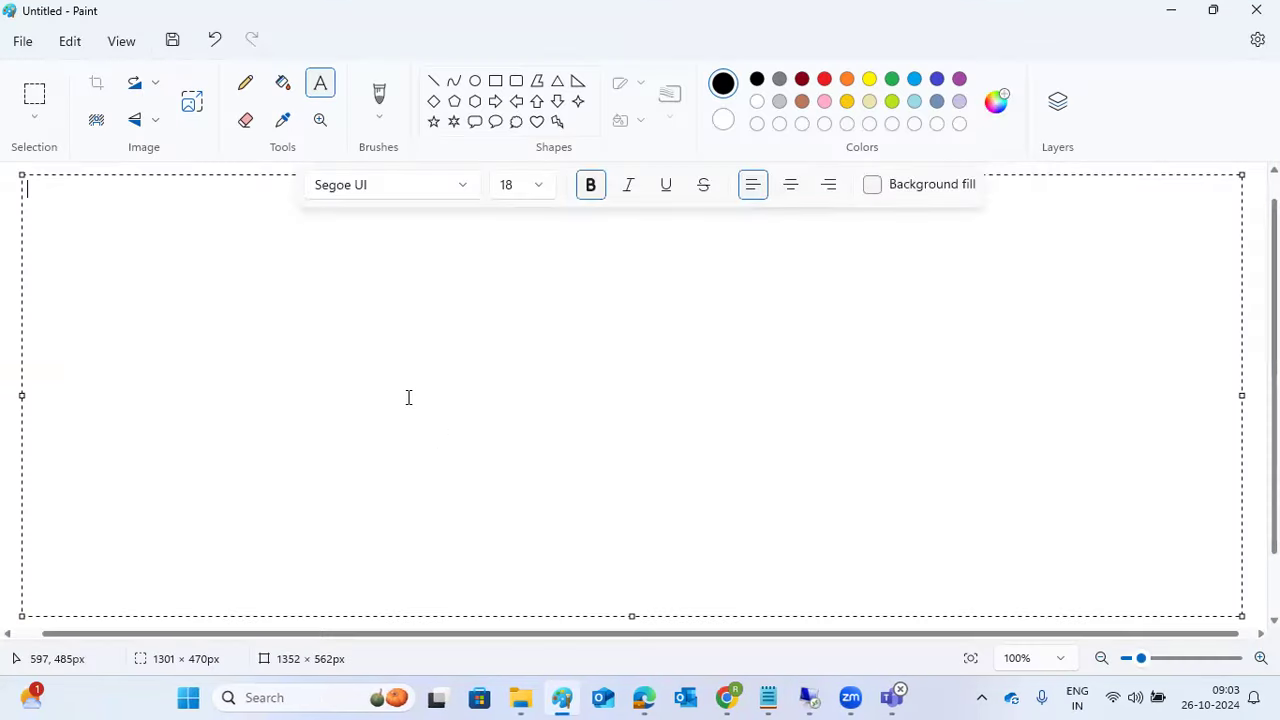
Step: Draw a tall rectangular frame on the right side of the canvas
{"action": "left_click", "coordinate": [495, 86]}
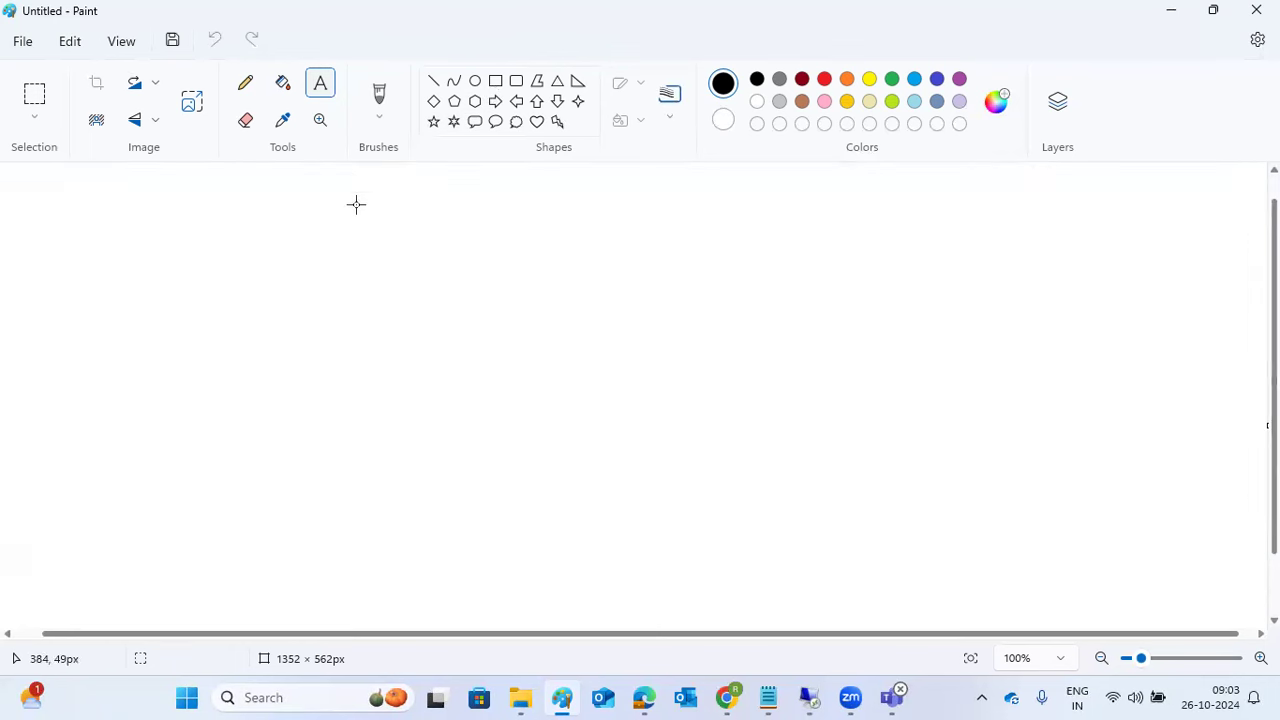
{"action": "mouse_move", "coordinate": [343, 174]}
{"action": "left_mouse_down"}
{"action": "mouse_move", "coordinate": [437, 309]}
{"action": "mouse_move", "coordinate": [492, 320]}
{"action": "left_mouse_up"}
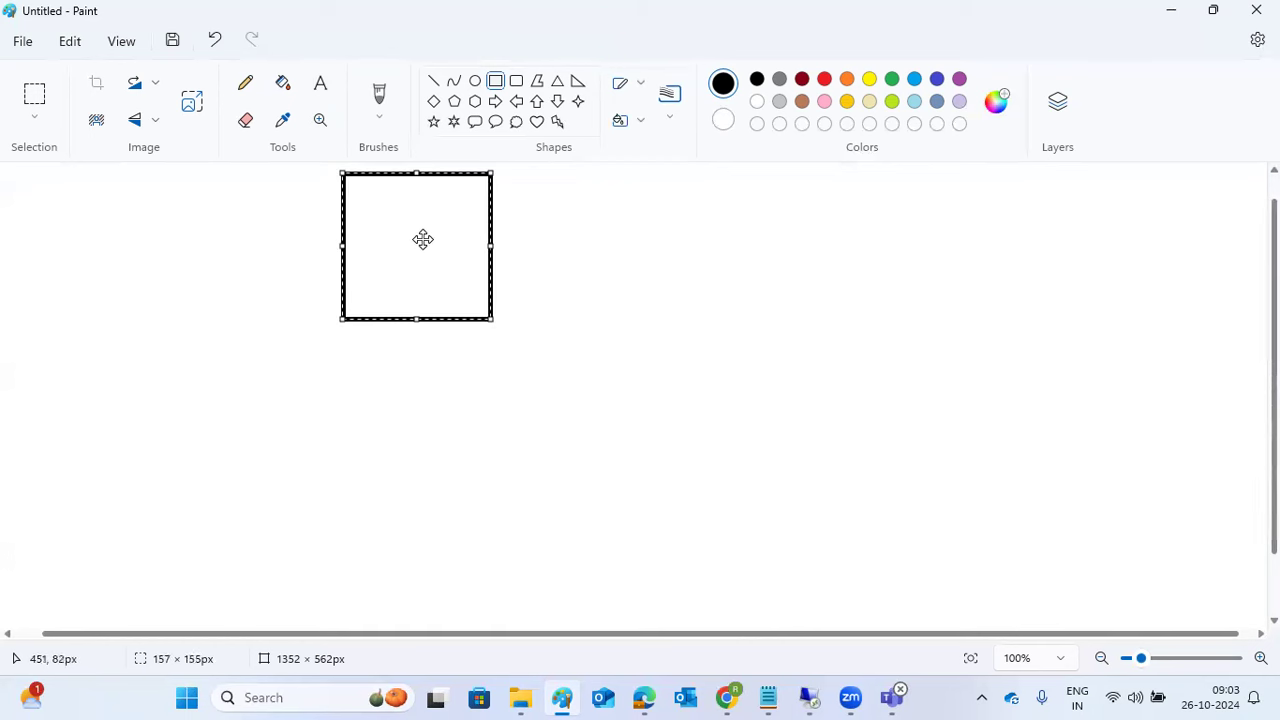
{"action": "key", "text": "ctrl+z"}
{"action": "left_click_drag", "start_coordinate": [883, 182], "coordinate": [1138, 540]}
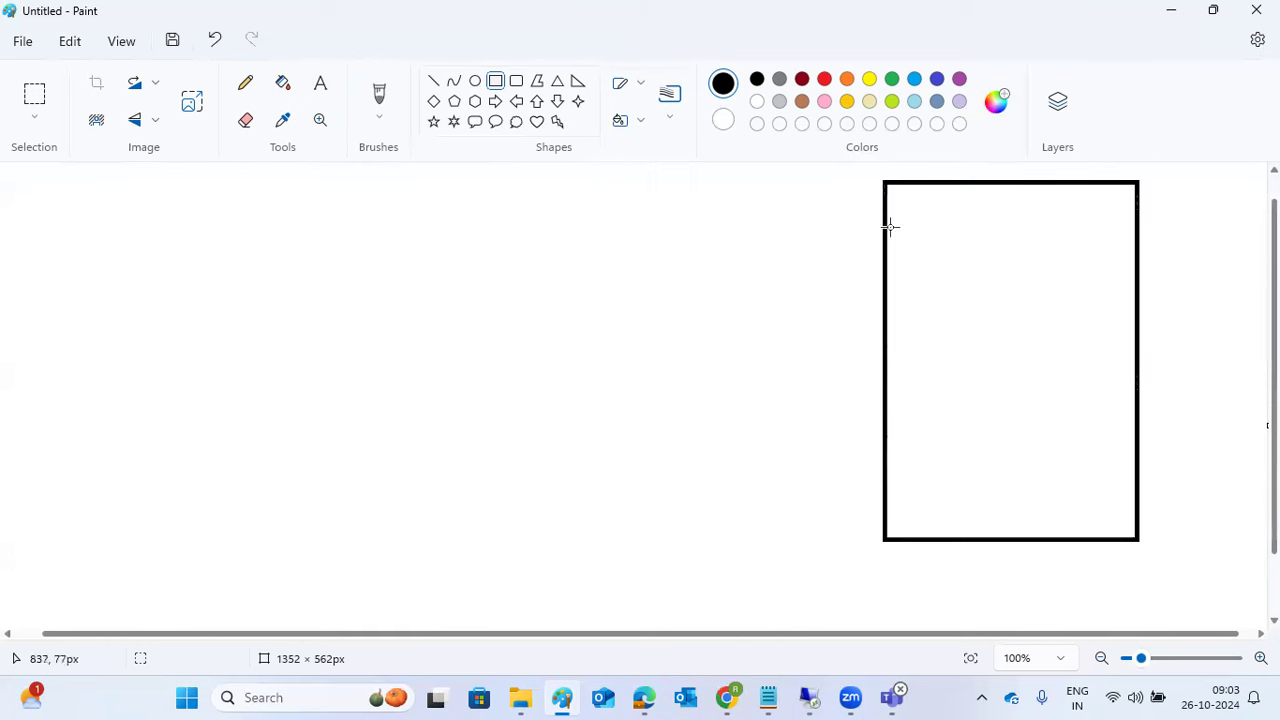
Step: Draw four smaller rectangles stacked top to bottom inside the frame
{"action": "left_click_drag", "start_coordinate": [940, 198], "coordinate": [1046, 233]}
{"action": "left_click", "coordinate": [925, 266]}
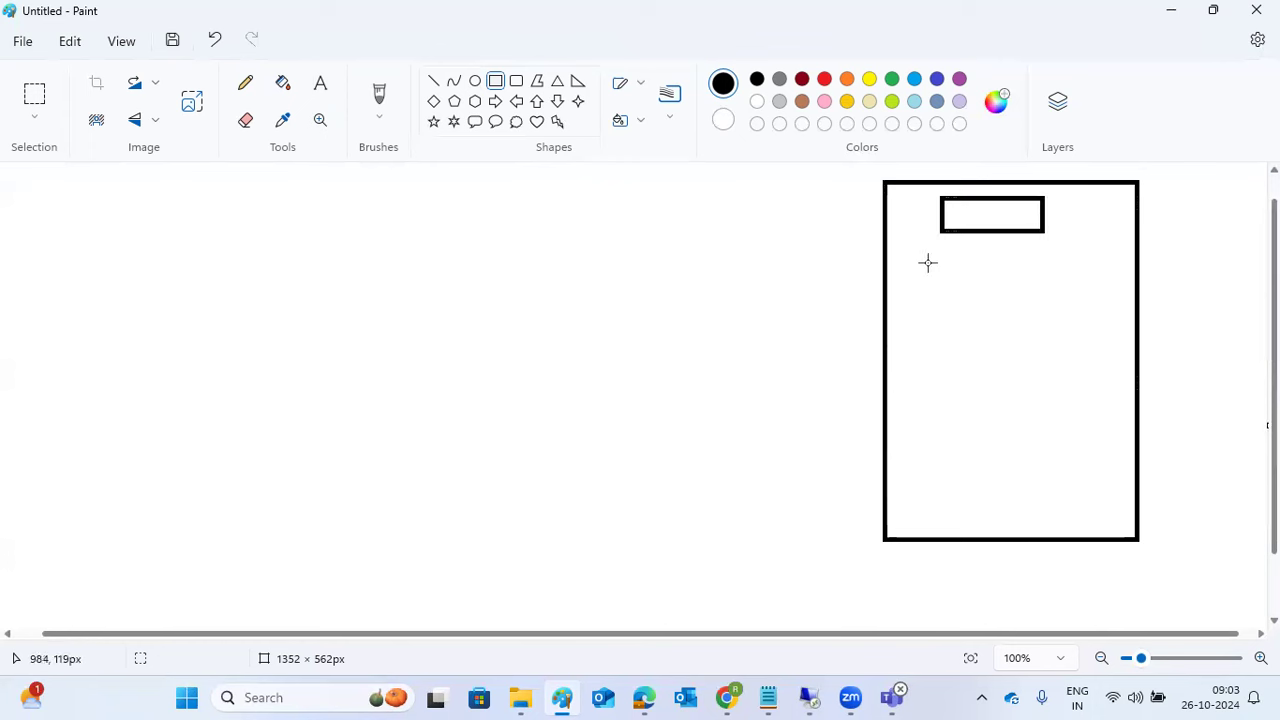
{"action": "left_click_drag", "start_coordinate": [938, 246], "coordinate": [1047, 299]}
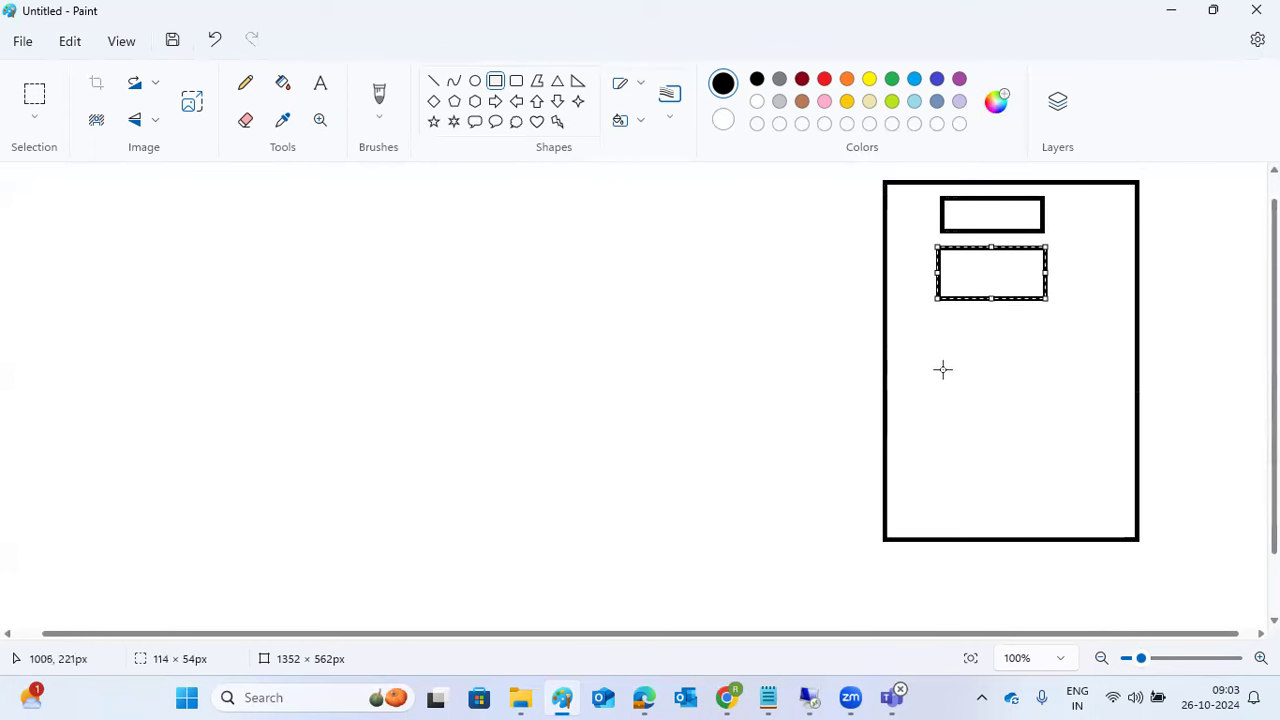
{"action": "left_click_drag", "start_coordinate": [934, 322], "coordinate": [1052, 376]}
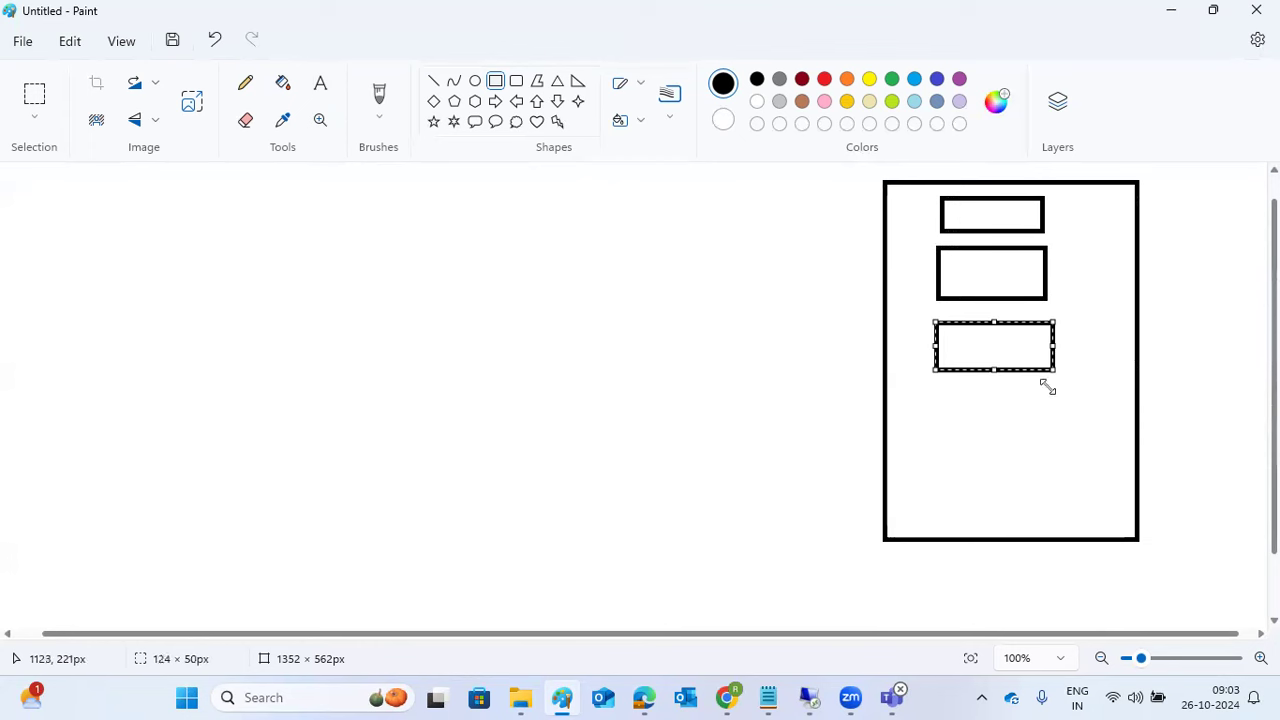
{"action": "left_click", "coordinate": [945, 424]}
{"action": "left_click_drag", "start_coordinate": [936, 415], "coordinate": [1075, 502]}
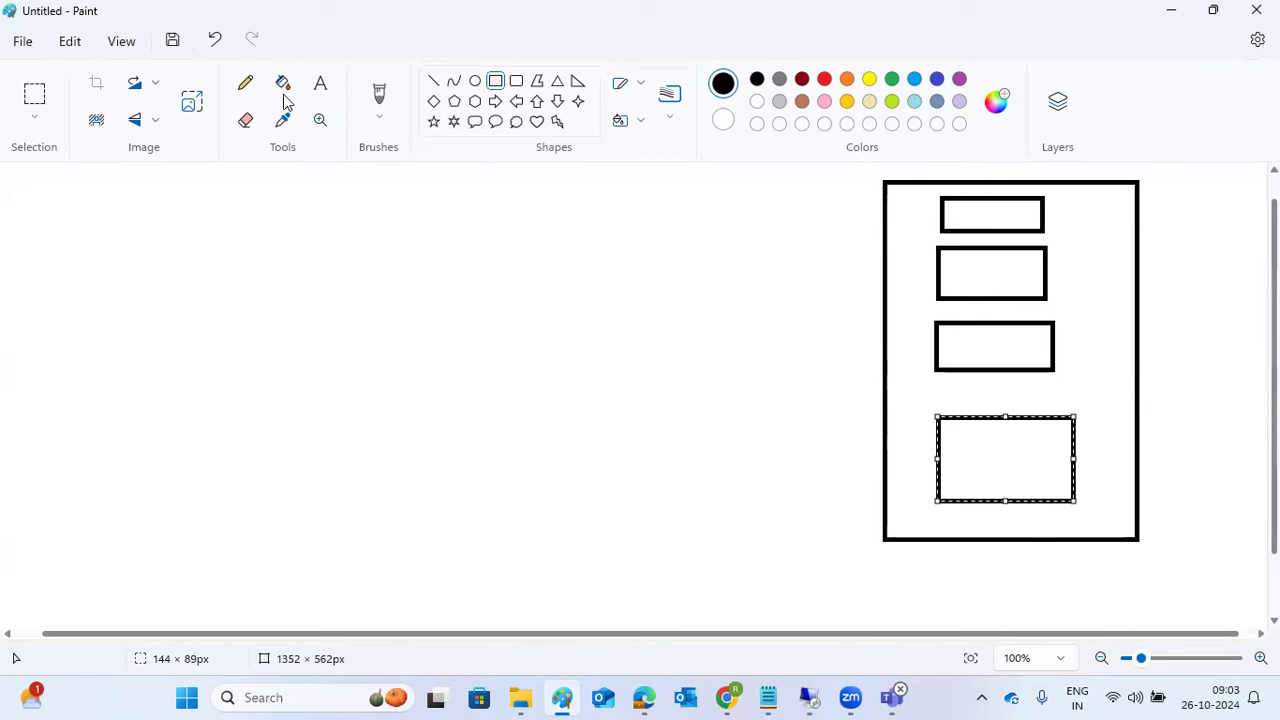
{"action": "left_click", "coordinate": [320, 84]}
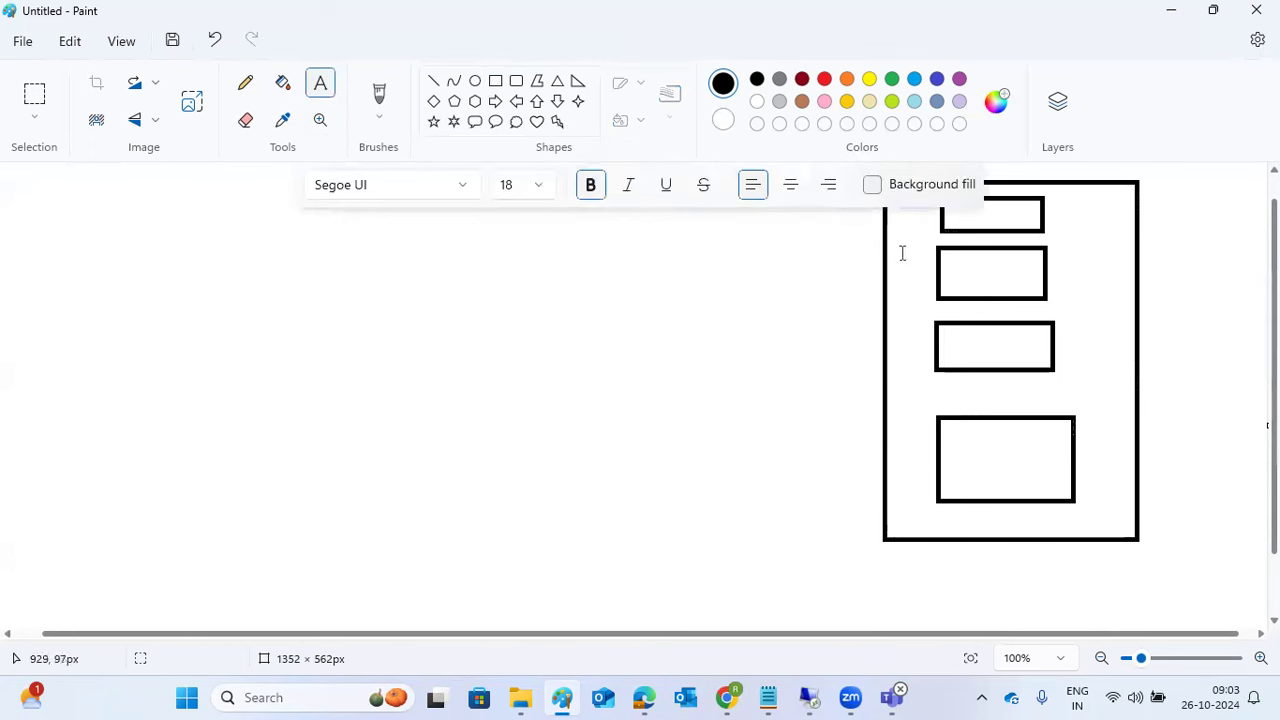
Step: Label the four boxes 000, 001, 100 and 400 from top to bottom
{"action": "left_click", "coordinate": [992, 206]}
{"action": "type", "text": "000"}
{"action": "left_click", "coordinate": [976, 270]}
{"action": "type", "text": "001"}
{"action": "key", "text": "Escape"}
{"action": "left_click", "coordinate": [968, 343]}
{"action": "type", "text": "100"}
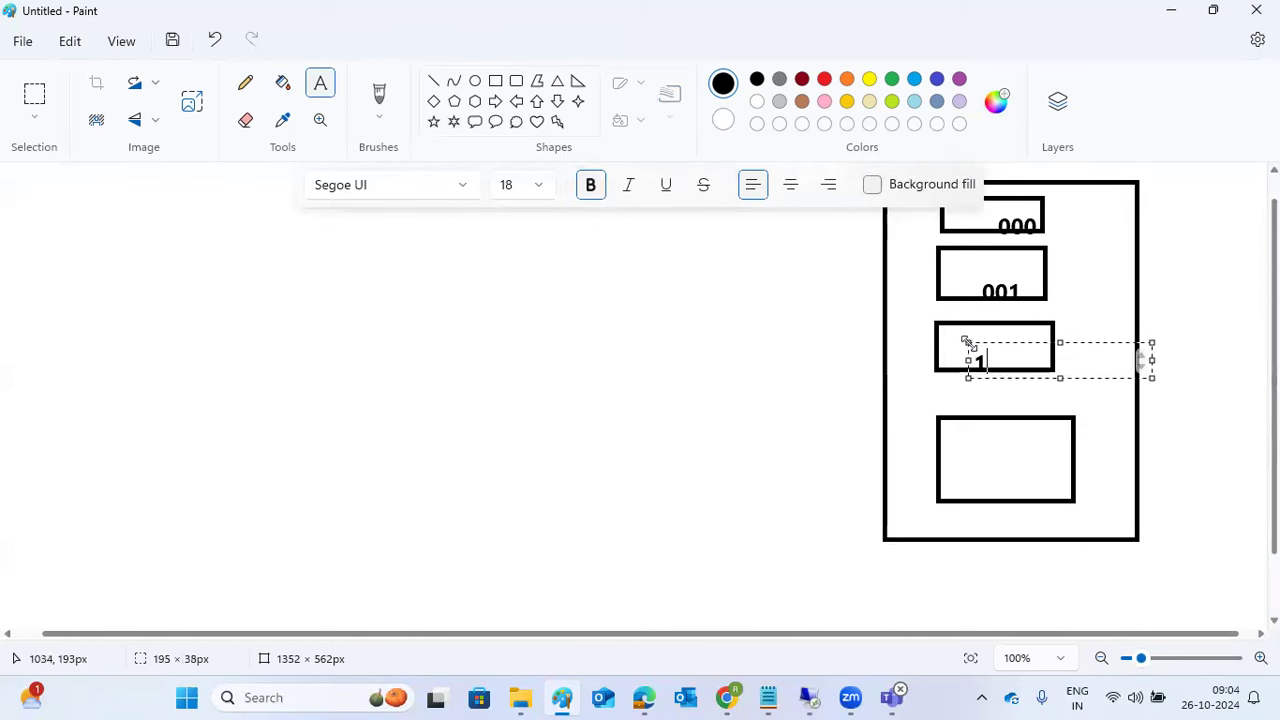
{"action": "left_click", "coordinate": [960, 436]}
{"action": "left_click", "coordinate": [960, 437]}
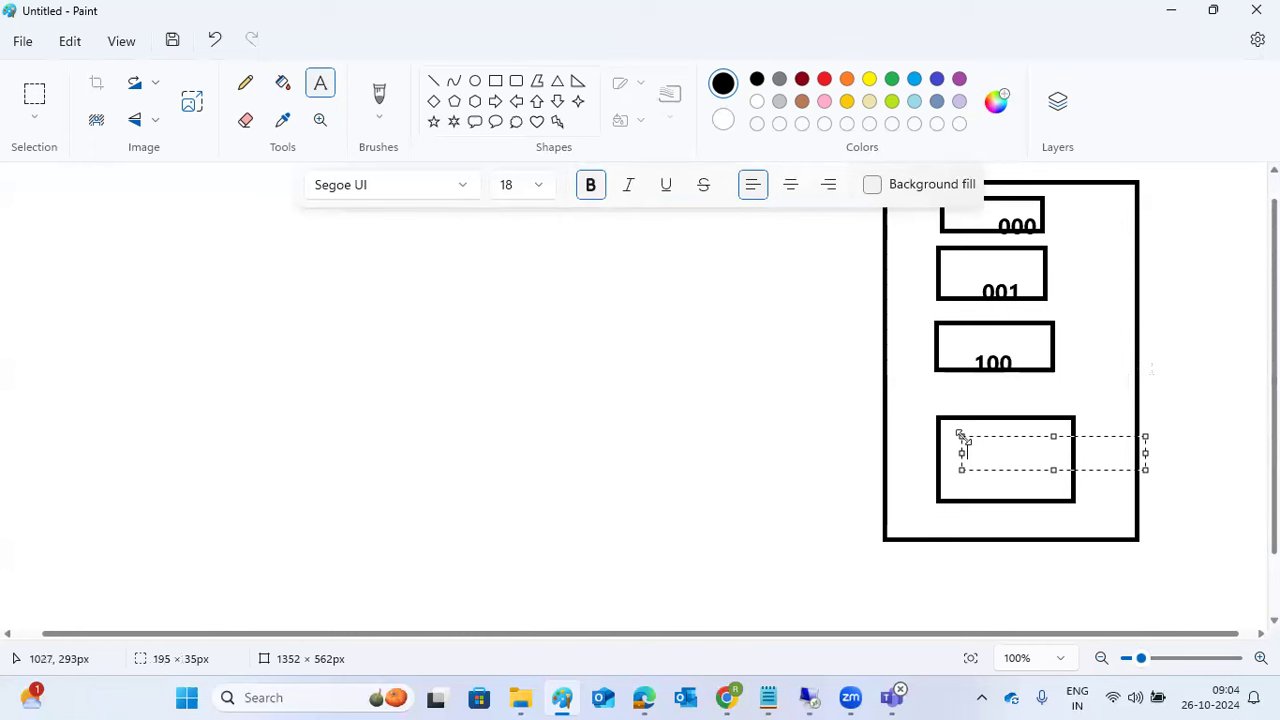
{"action": "type", "text": "400"}
{"action": "left_click", "coordinate": [791, 377]}
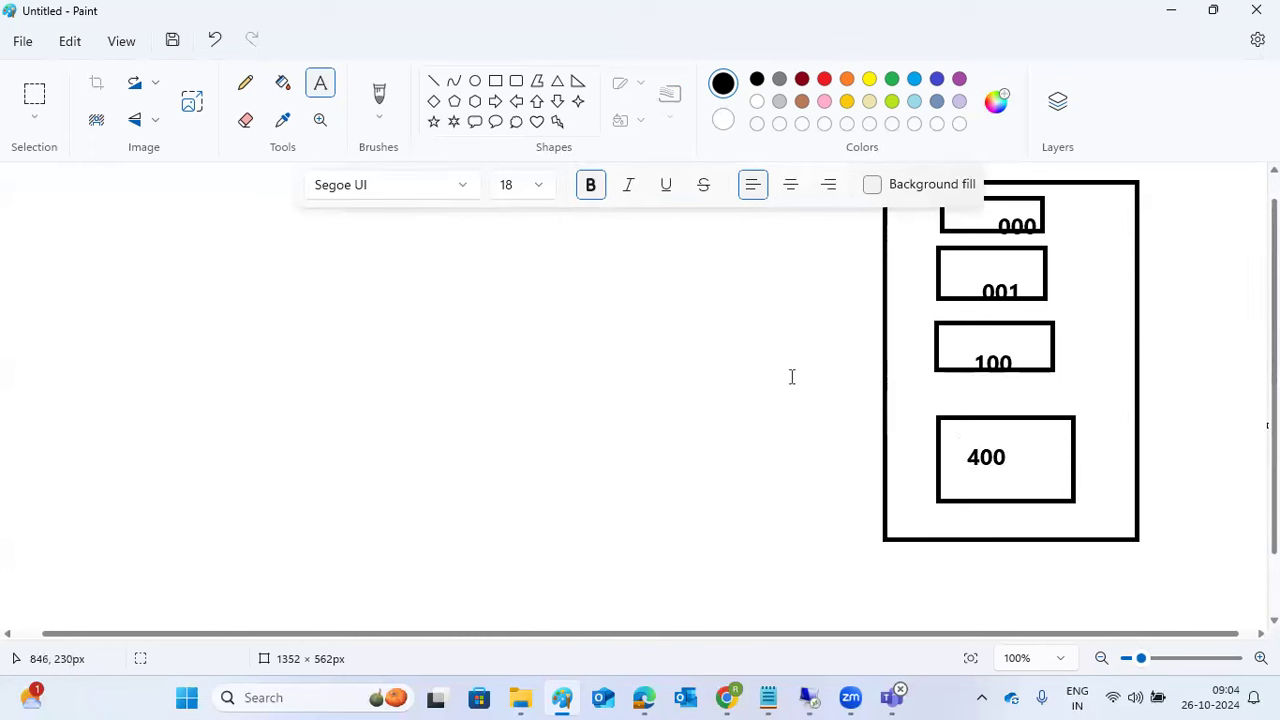
Step: Underline the 400 label and add the caption 'ECD' below the frame
{"action": "left_click", "coordinate": [434, 82]}
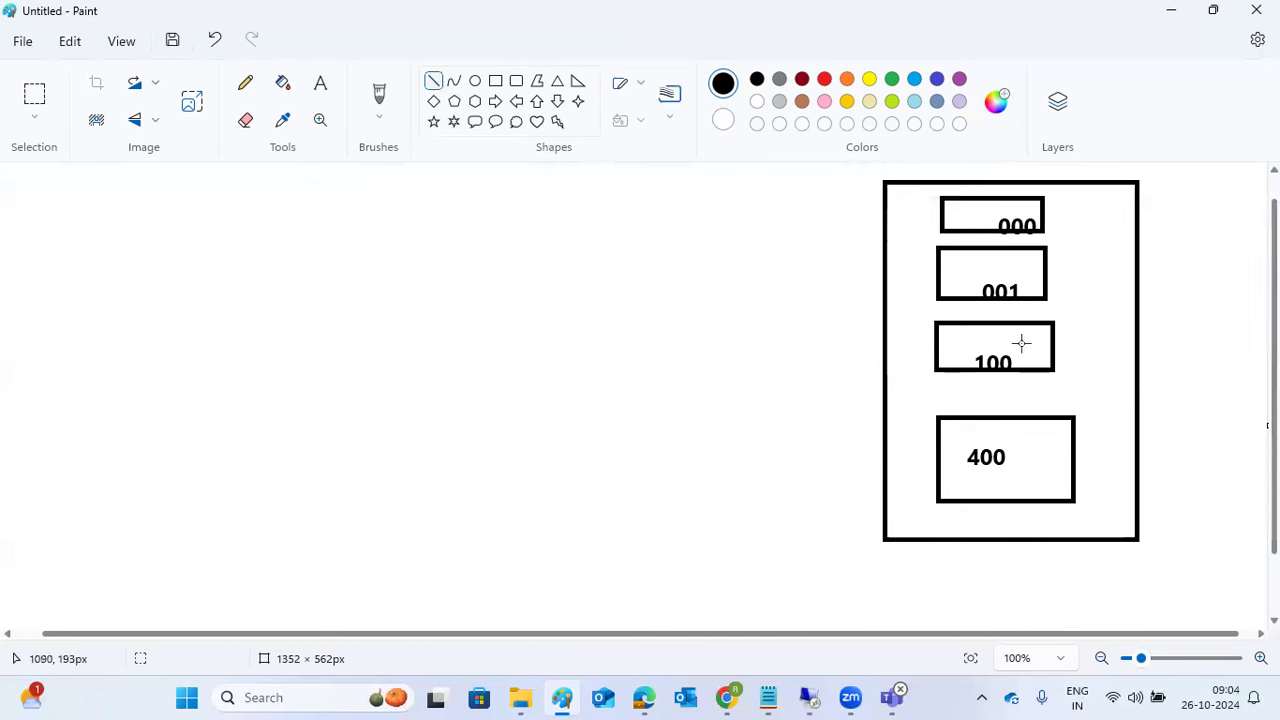
{"action": "left_click_drag", "start_coordinate": [975, 475], "coordinate": [1008, 471]}
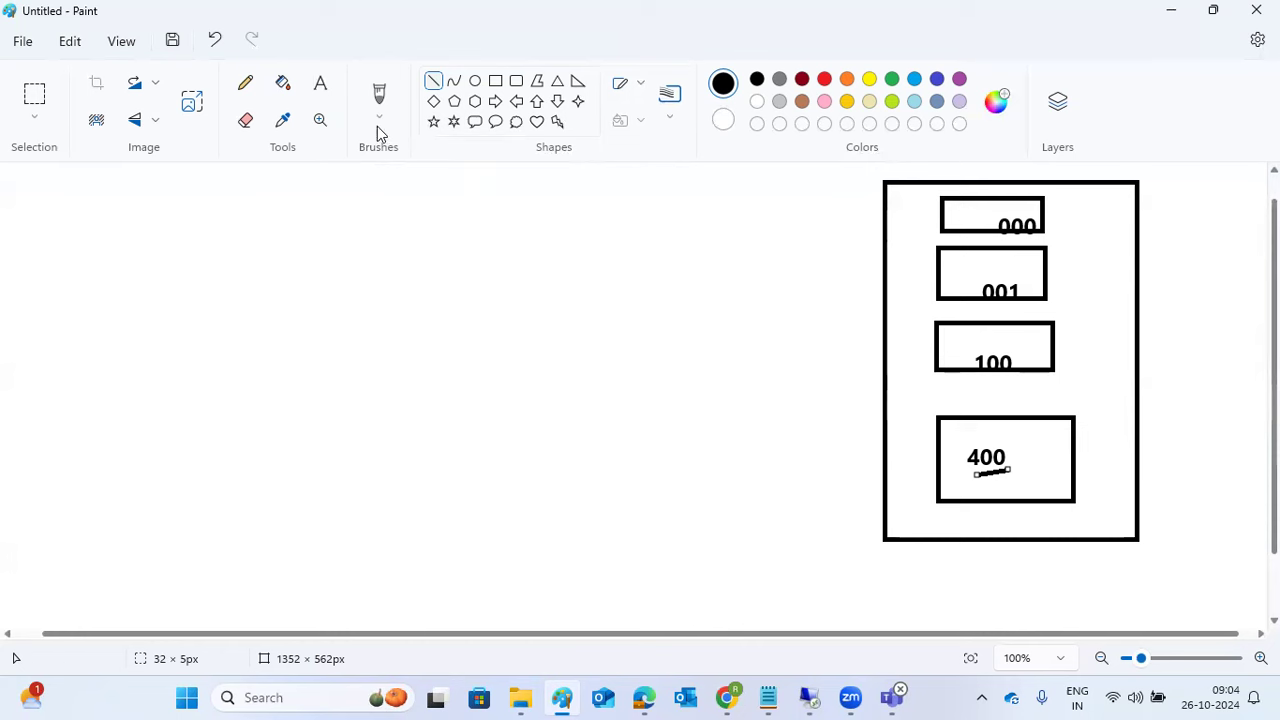
{"action": "left_click", "coordinate": [322, 85]}
{"action": "left_click", "coordinate": [974, 553]}
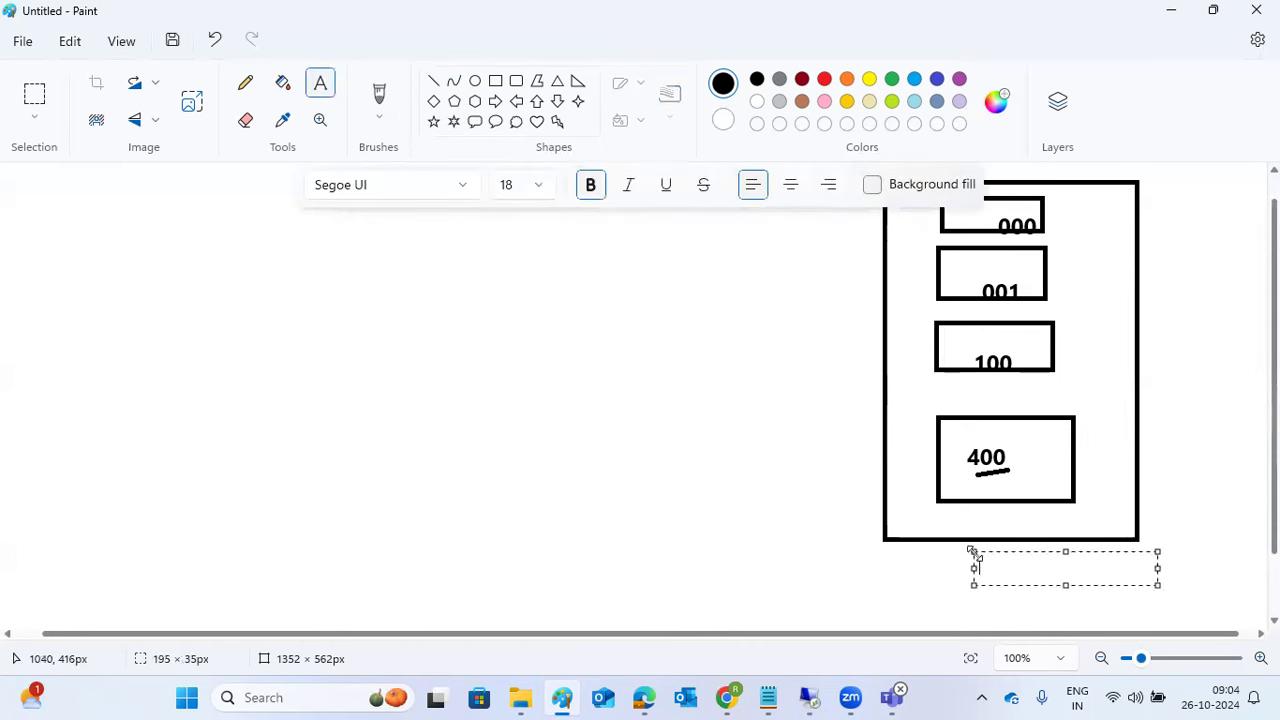
{"action": "type", "text": "ECD"}
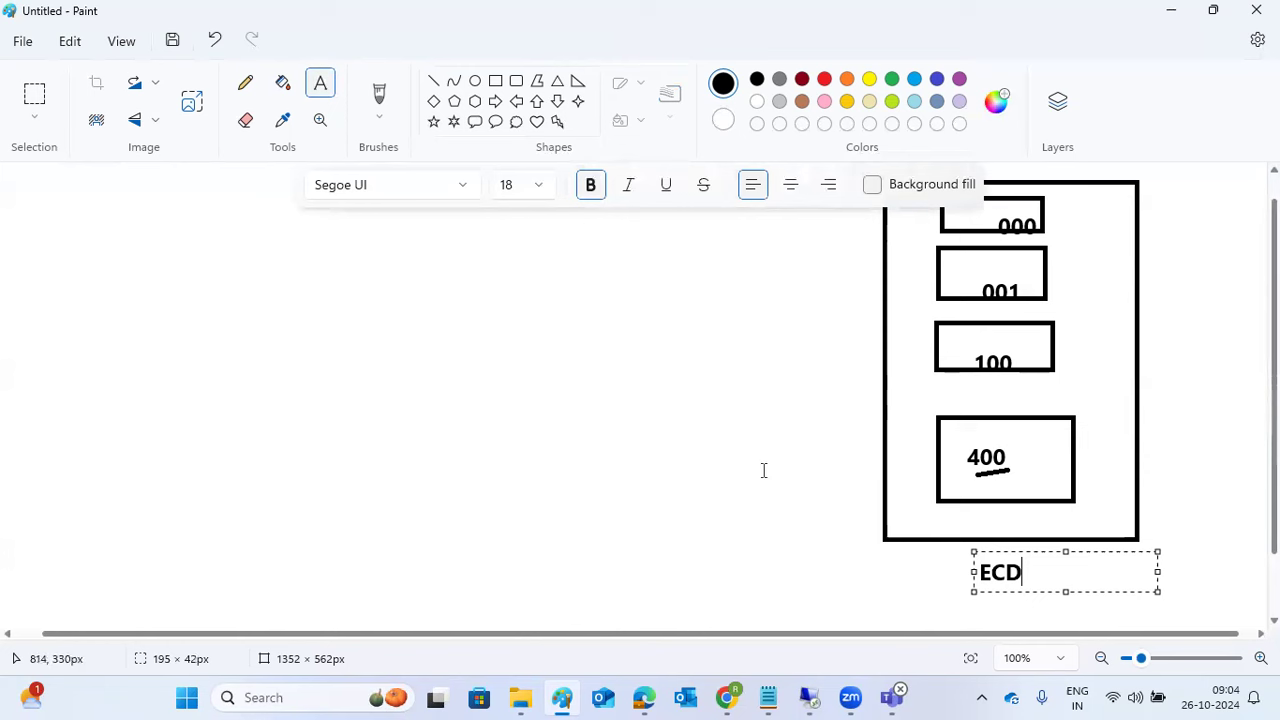
{"action": "left_click", "coordinate": [763, 470]}
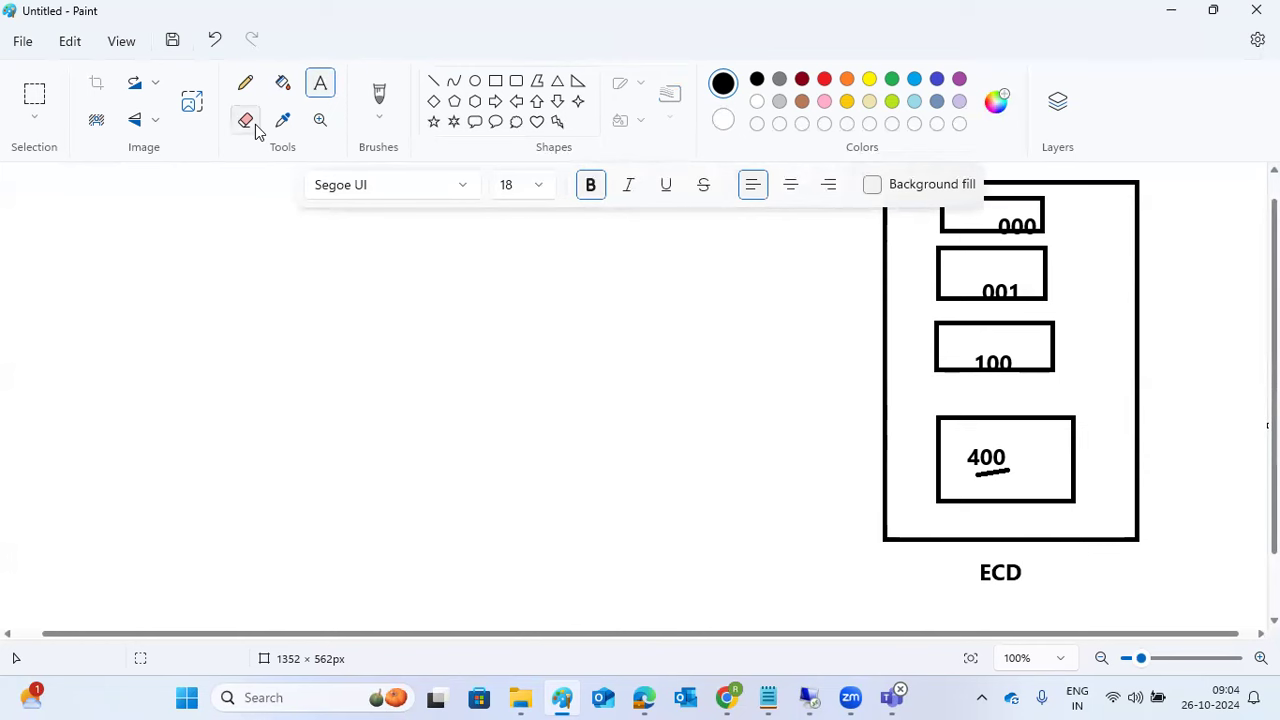
{"action": "left_click_drag", "start_coordinate": [15, 172], "coordinate": [859, 614]}
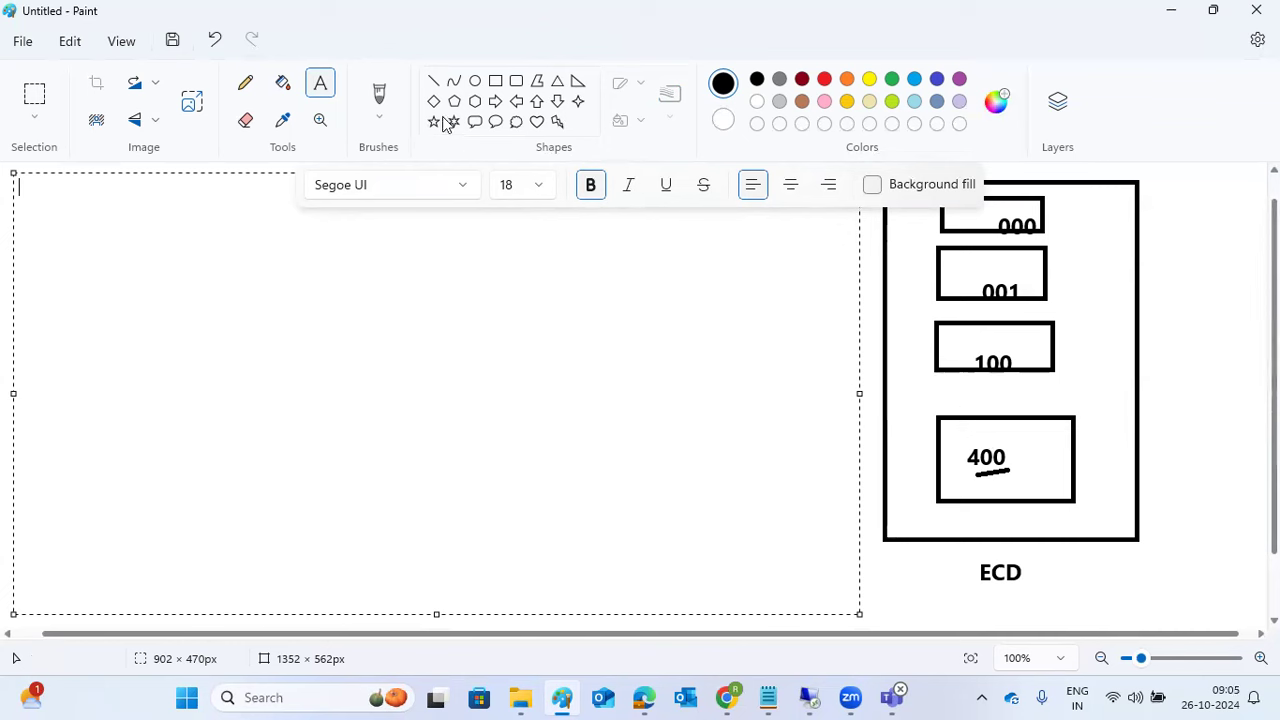
Step: Draw a green arrow from box 100 down into box 400
{"action": "left_click", "coordinate": [434, 81]}
{"action": "left_click", "coordinate": [892, 79]}
{"action": "mouse_move", "coordinate": [1027, 348]}
{"action": "left_mouse_down"}
{"action": "mouse_move", "coordinate": [1042, 454]}
{"action": "mouse_move", "coordinate": [1058, 432]}
{"action": "mouse_move", "coordinate": [1042, 454]}
{"action": "left_mouse_up"}
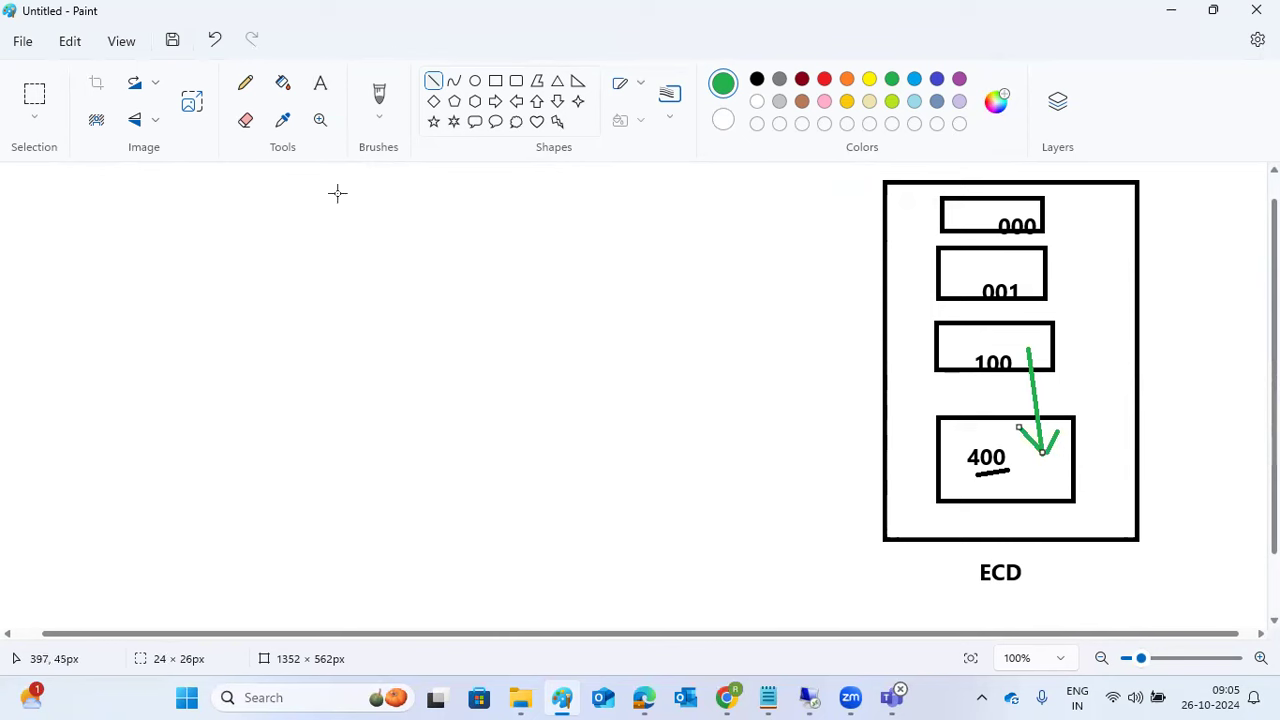
Step: Write '3 types of CC' at top-left: 1)Local C C, 2)Remote C C, 3)Client export / Import
{"action": "left_click", "coordinate": [320, 84]}
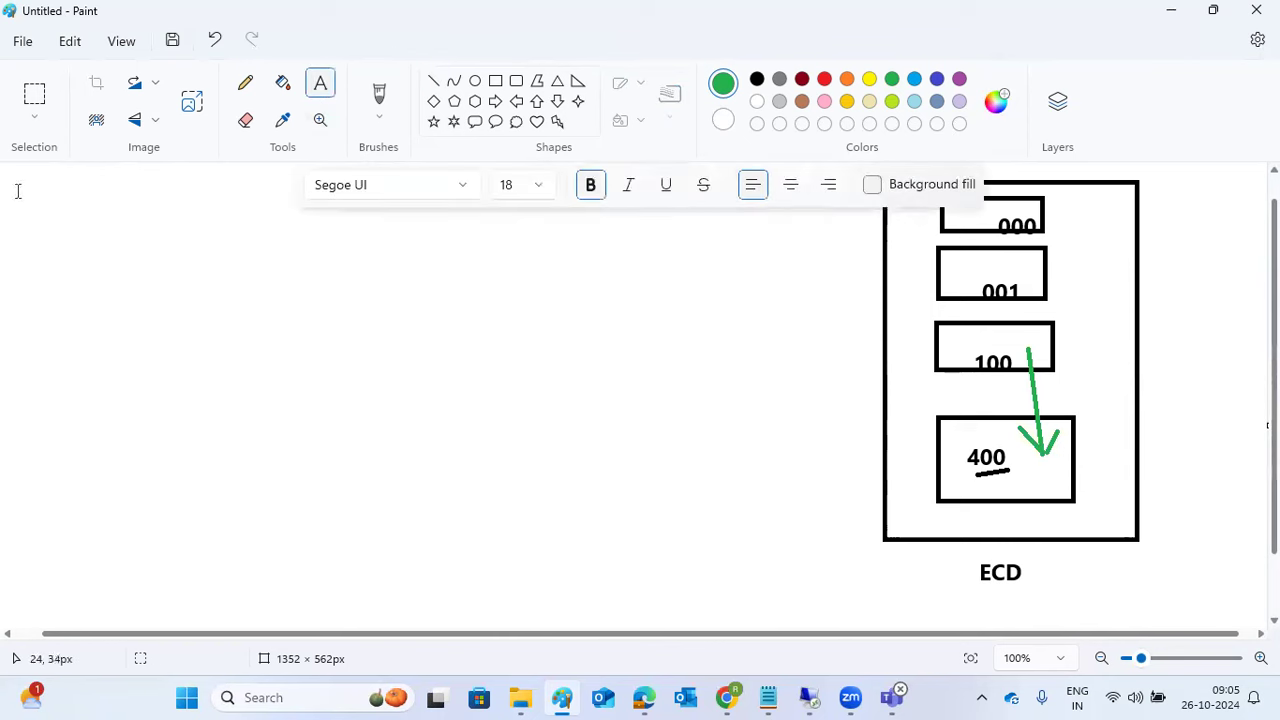
{"action": "left_click_drag", "start_coordinate": [17, 175], "coordinate": [366, 308]}
{"action": "left_click_drag", "start_coordinate": [445, 318], "coordinate": [855, 620]}
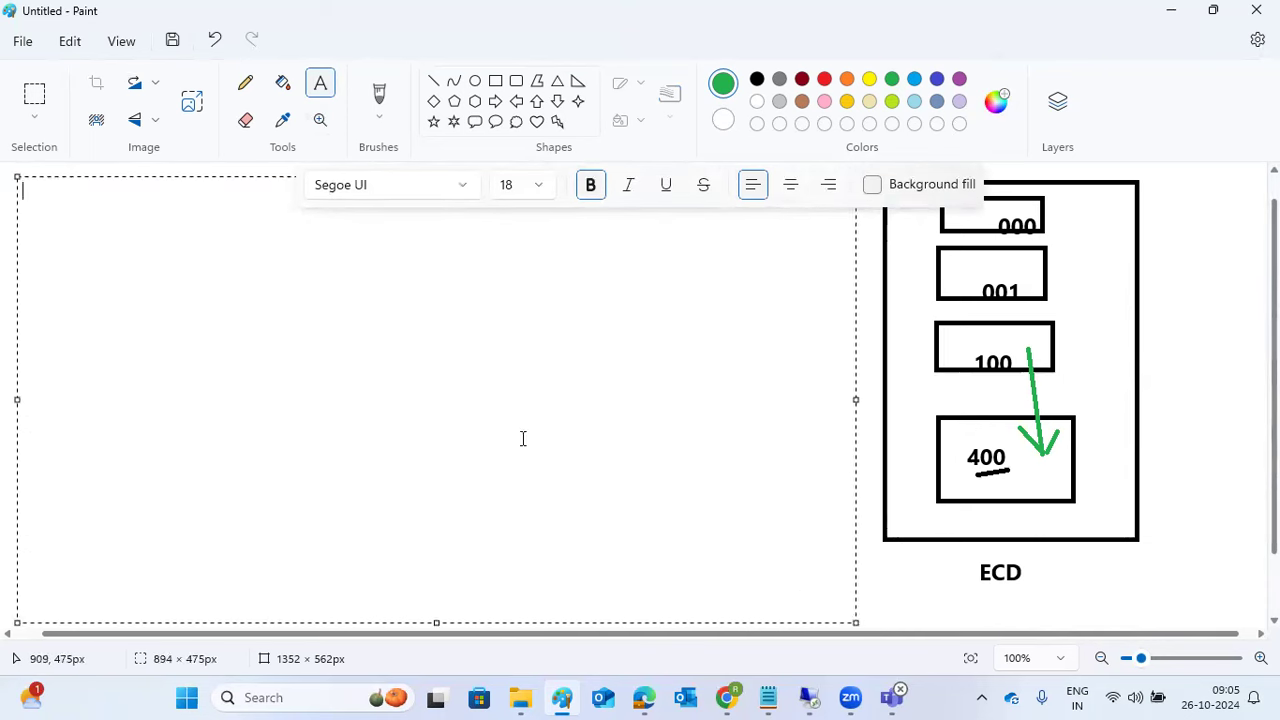
{"action": "type", "text": "3 types of CC  1"}
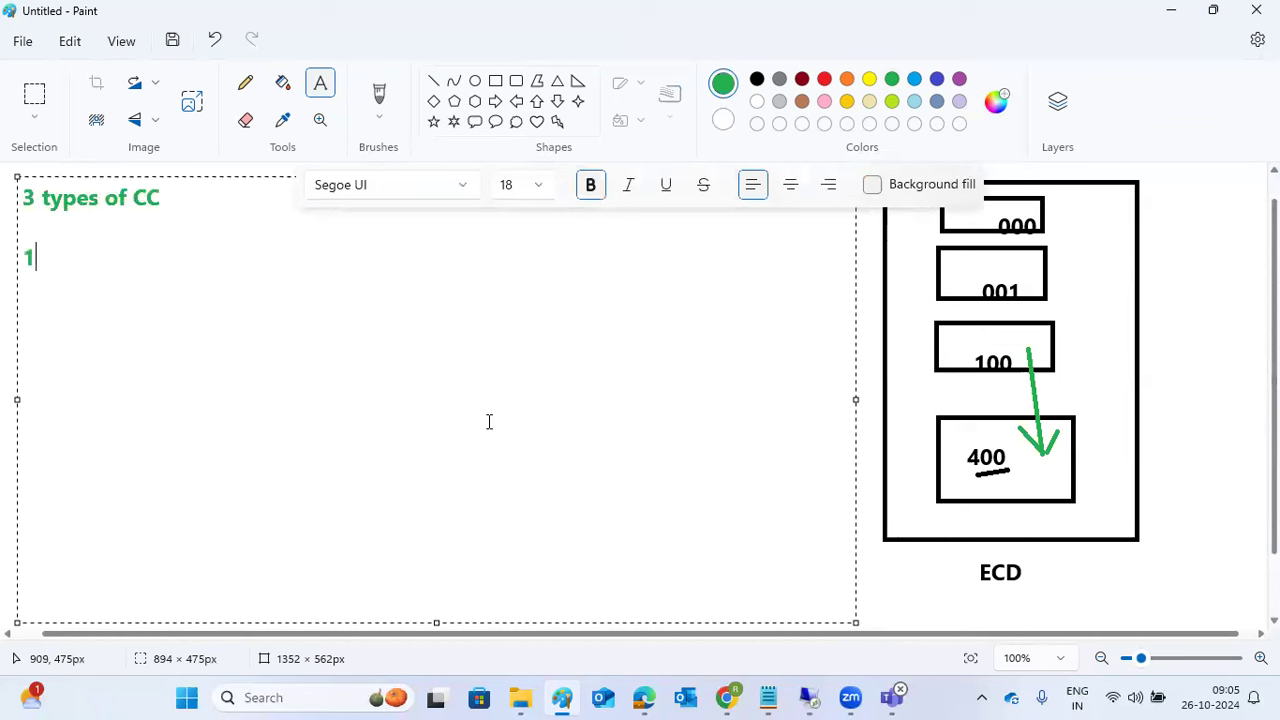
{"action": "type", "text": ")Local C"}
{"action": "type", "text": " C "}
{"action": "type", "text": "2)"}
{"action": "type", "text": "Remotee"}
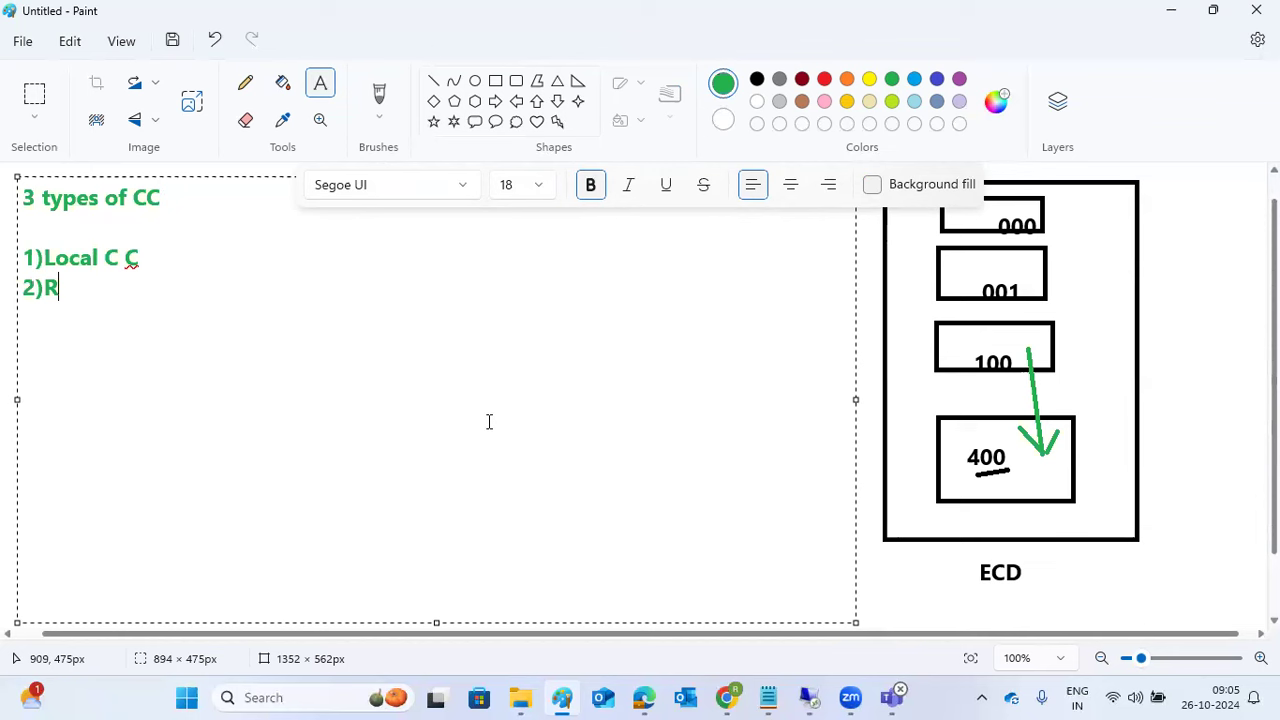
{"action": "key", "text": "BackSpace"}
{"action": "key", "text": "BackSpace"}
{"action": "type", "text": "C C"}
{"action": "key", "text": "Return"}
{"action": "type", "text": "3"}
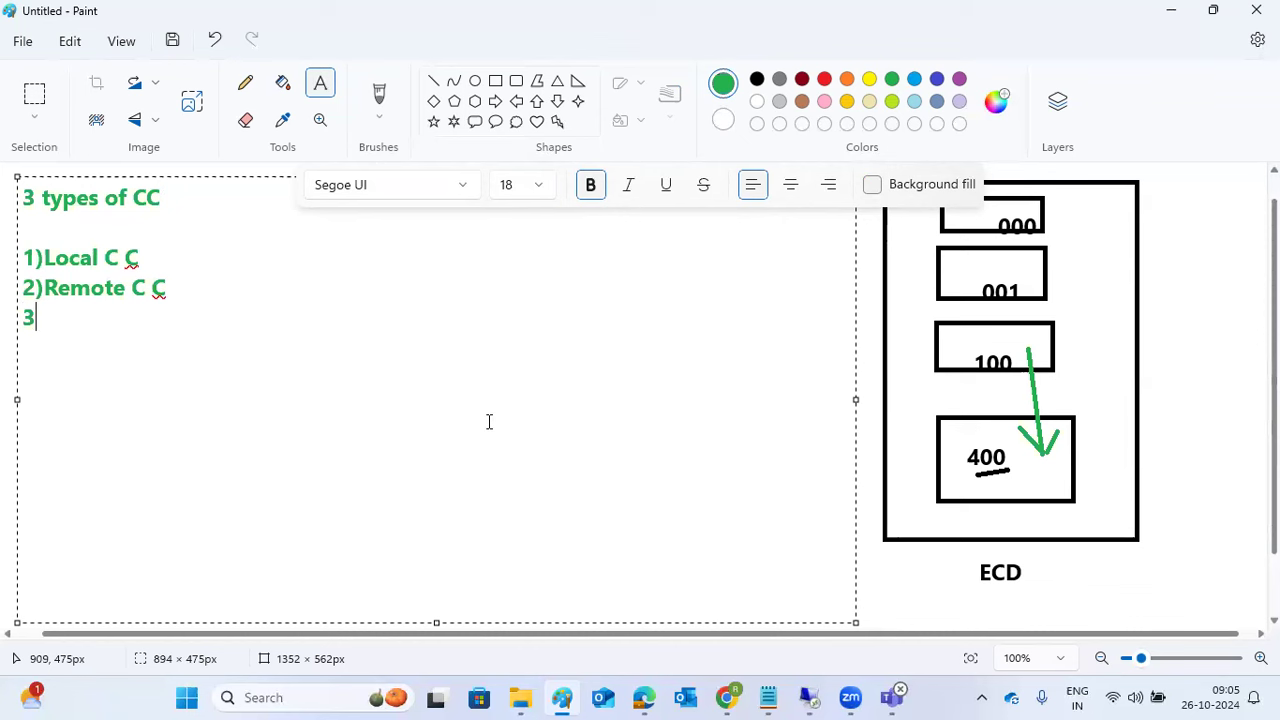
{"action": "type", "text": ")Client export / Import"}
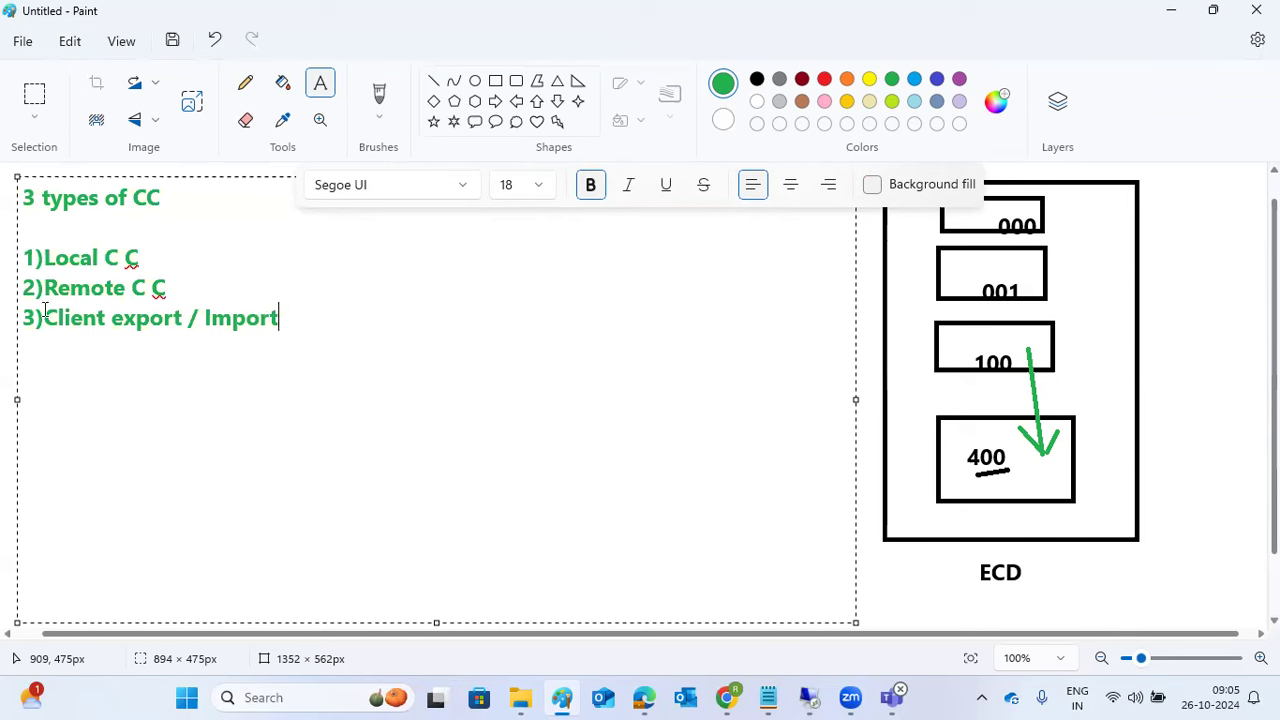
{"action": "left_click", "coordinate": [4, 230]}
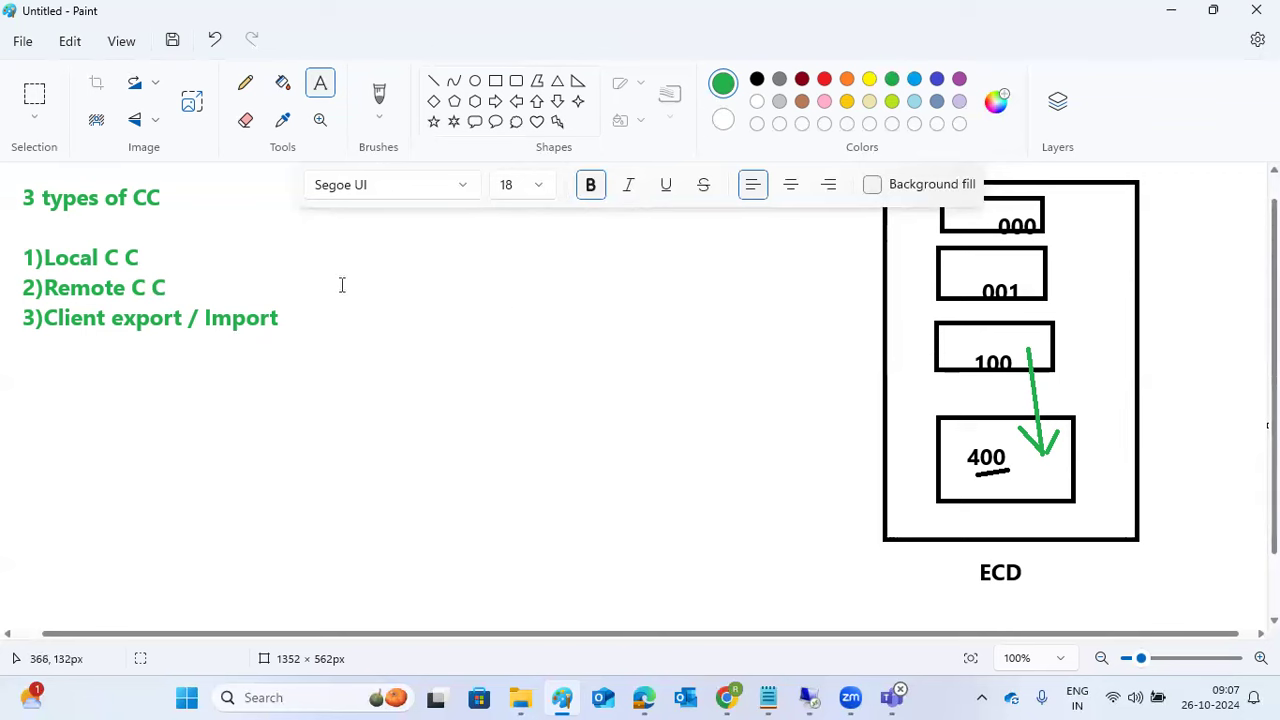
Step: Start a 'Steps' list: 1) Logging to the target client 400, 2)SCCL, 3)Select the profile of CC
{"action": "left_click_drag", "start_coordinate": [263, 207], "coordinate": [828, 605]}
{"action": "type", "text": "Steps"}
{"action": "key", "text": "Return"}
{"action": "key", "text": "Return"}
{"action": "type", "text": "1) "}
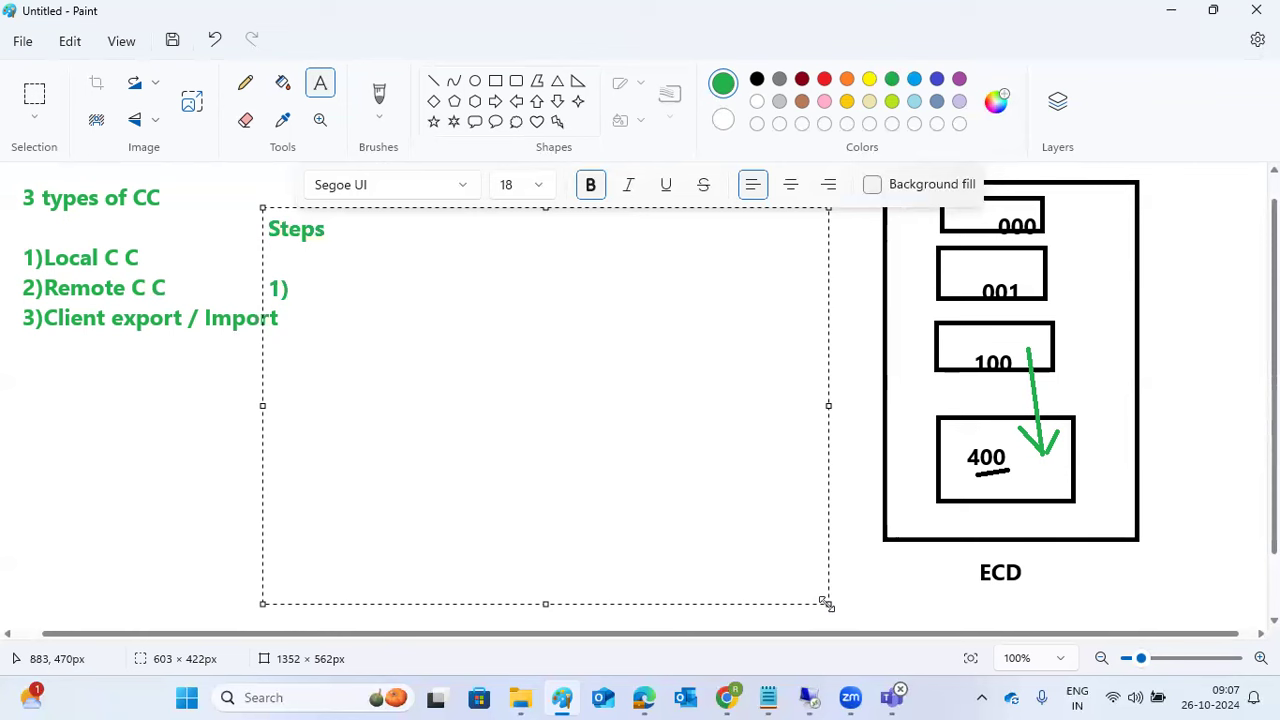
{"action": "type", "text": "Loggi"}
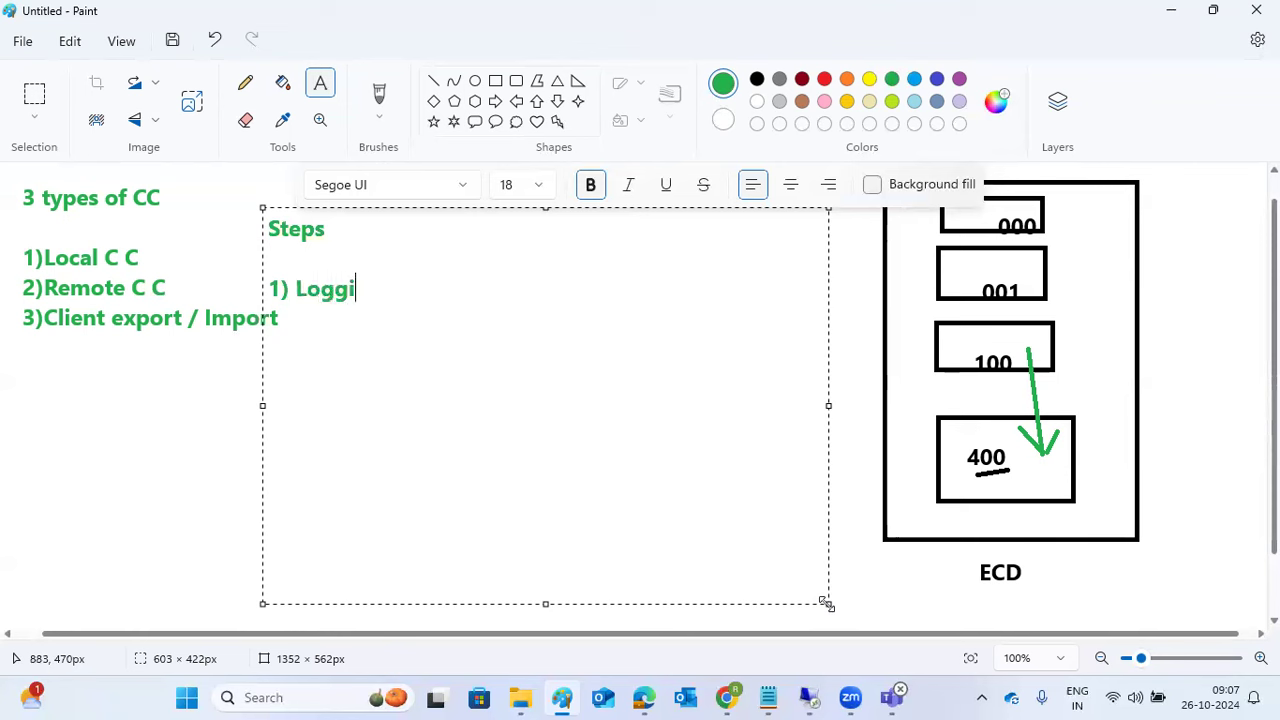
{"action": "type", "text": "ng to the targe"}
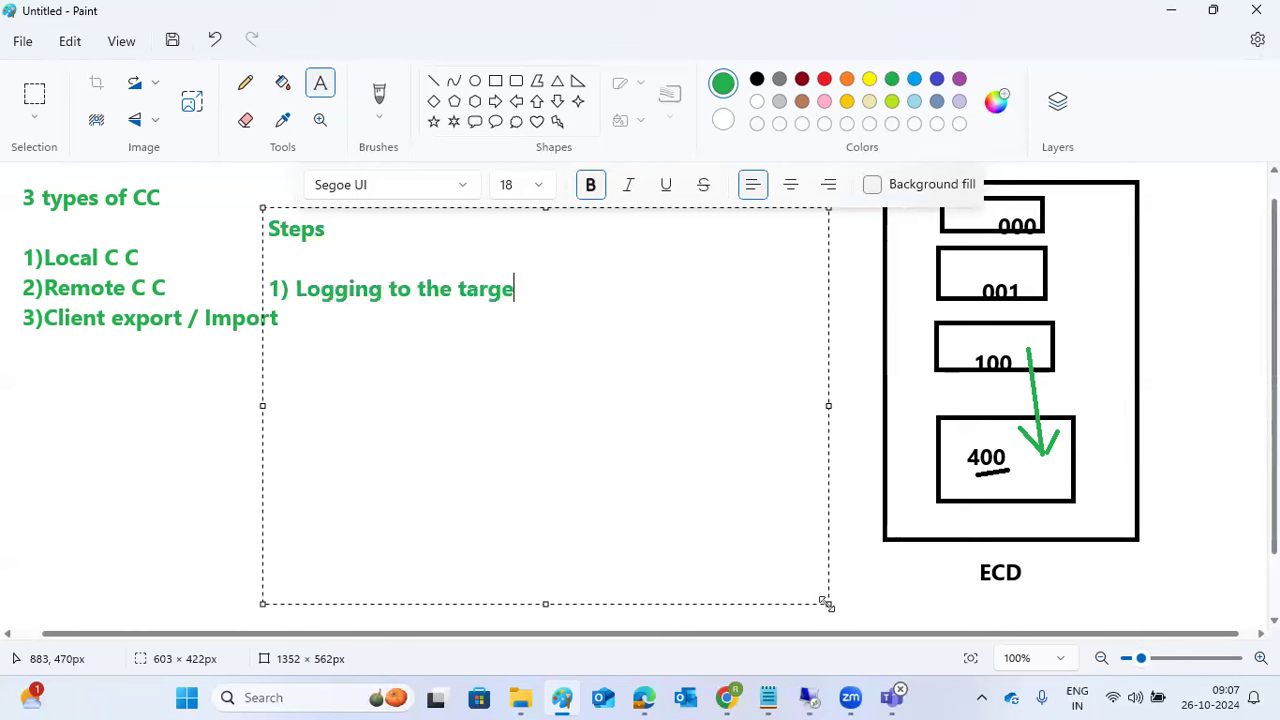
{"action": "type", "text": "t client 400"}
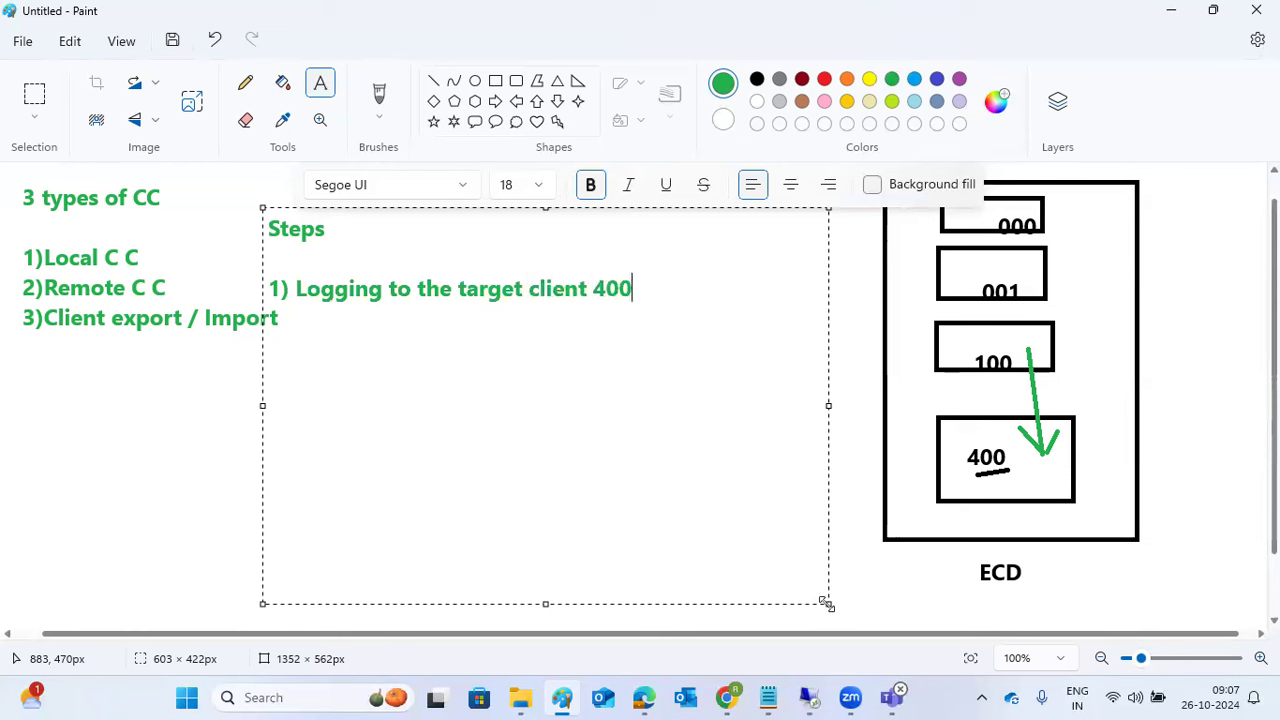
{"action": "key", "text": "Return"}
{"action": "type", "text": "2)SCCL"}
{"action": "key", "text": "Return"}
{"action": "type", "text": "3)"}
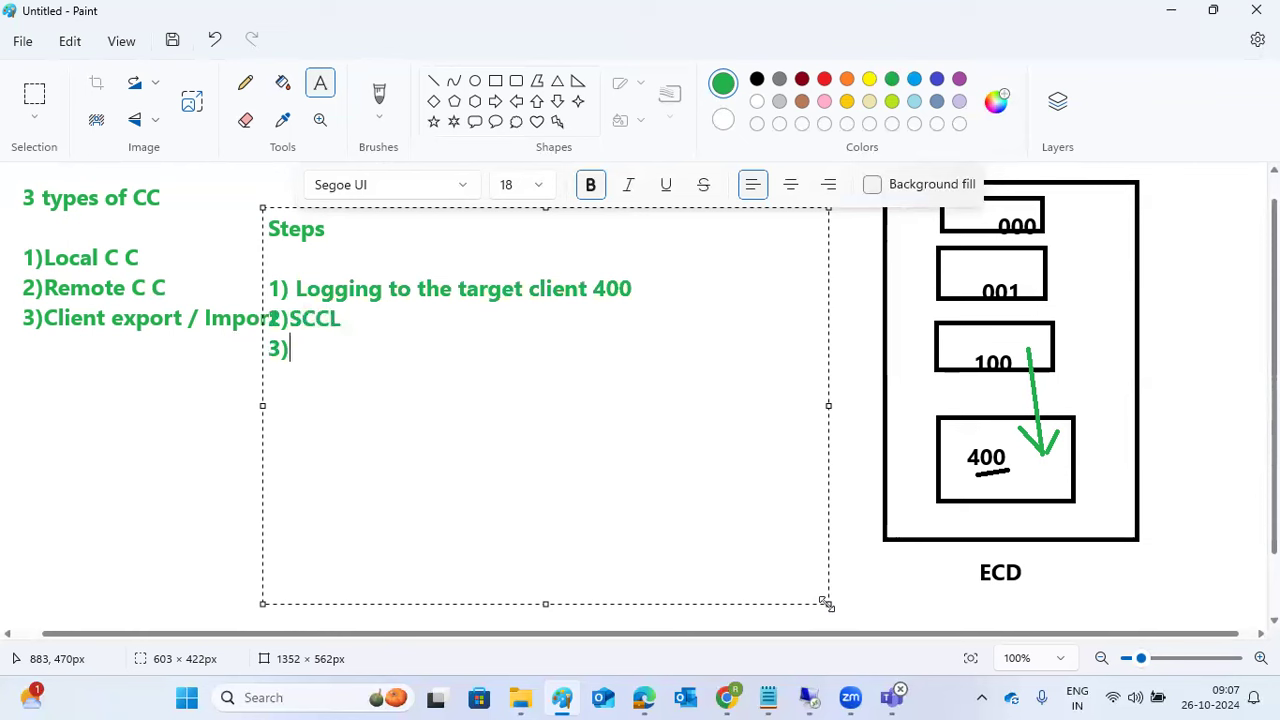
{"action": "type", "text": "Select the "}
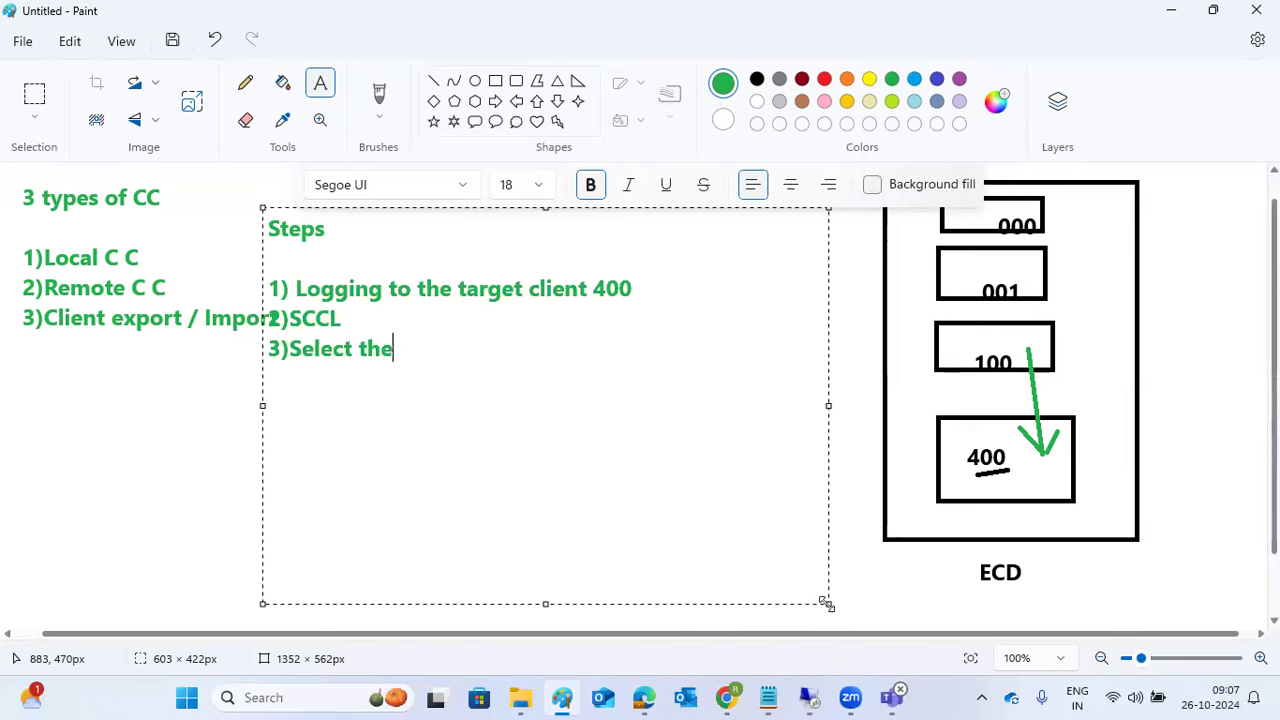
{"action": "type", "text": "profile"}
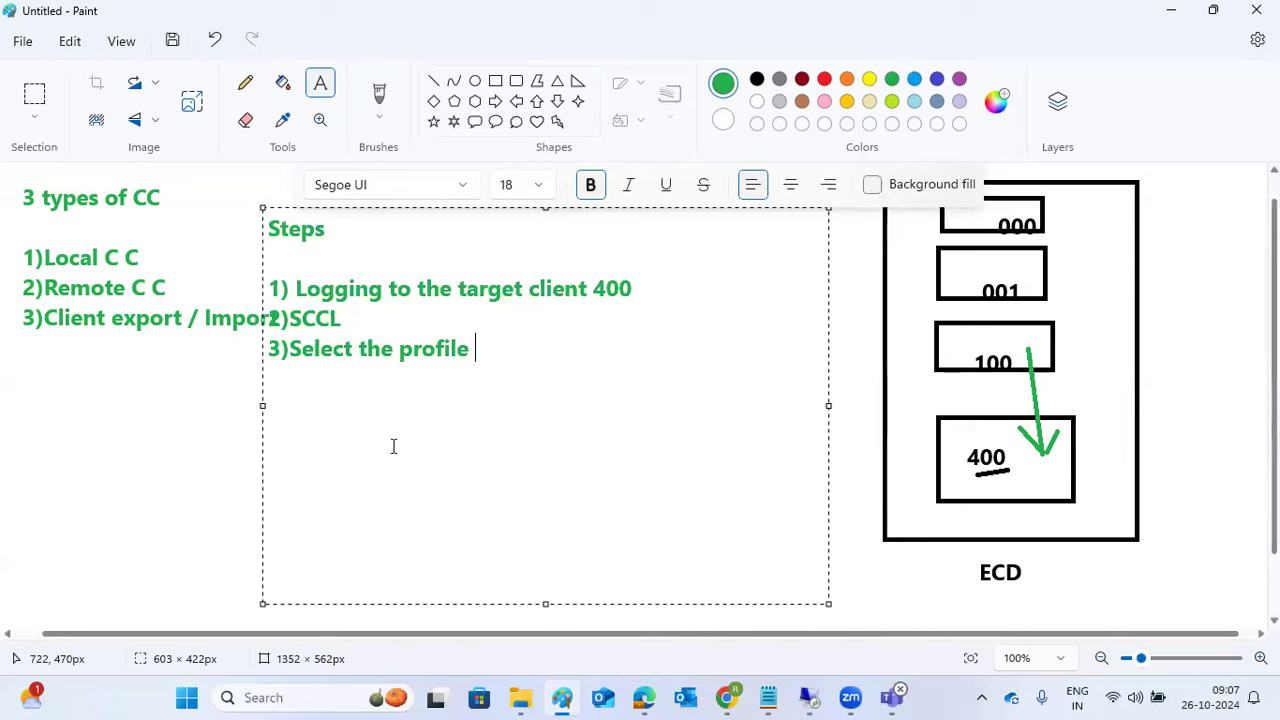
{"action": "type", "text": "of CC"}
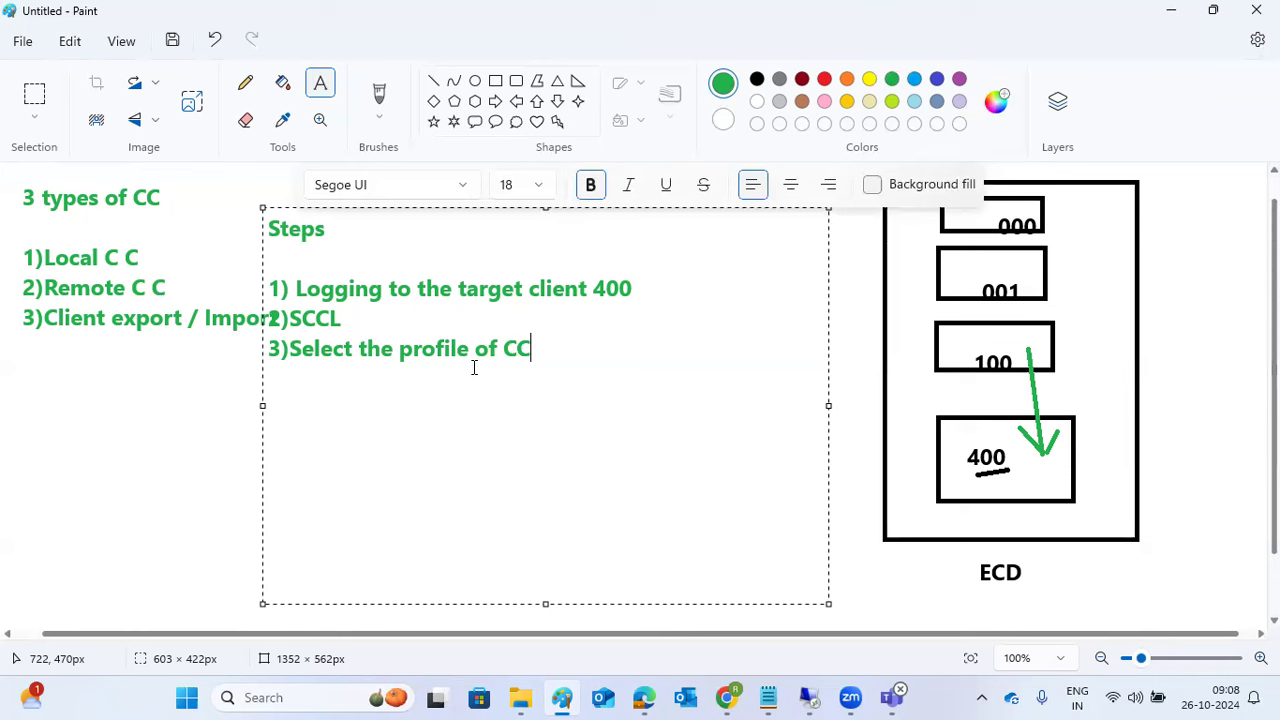
Step: Add steps 4)run the client copy in background and 5)monitor the job in SM37
{"action": "key", "text": "Return"}
{"action": "type", "text": "4)ru"}
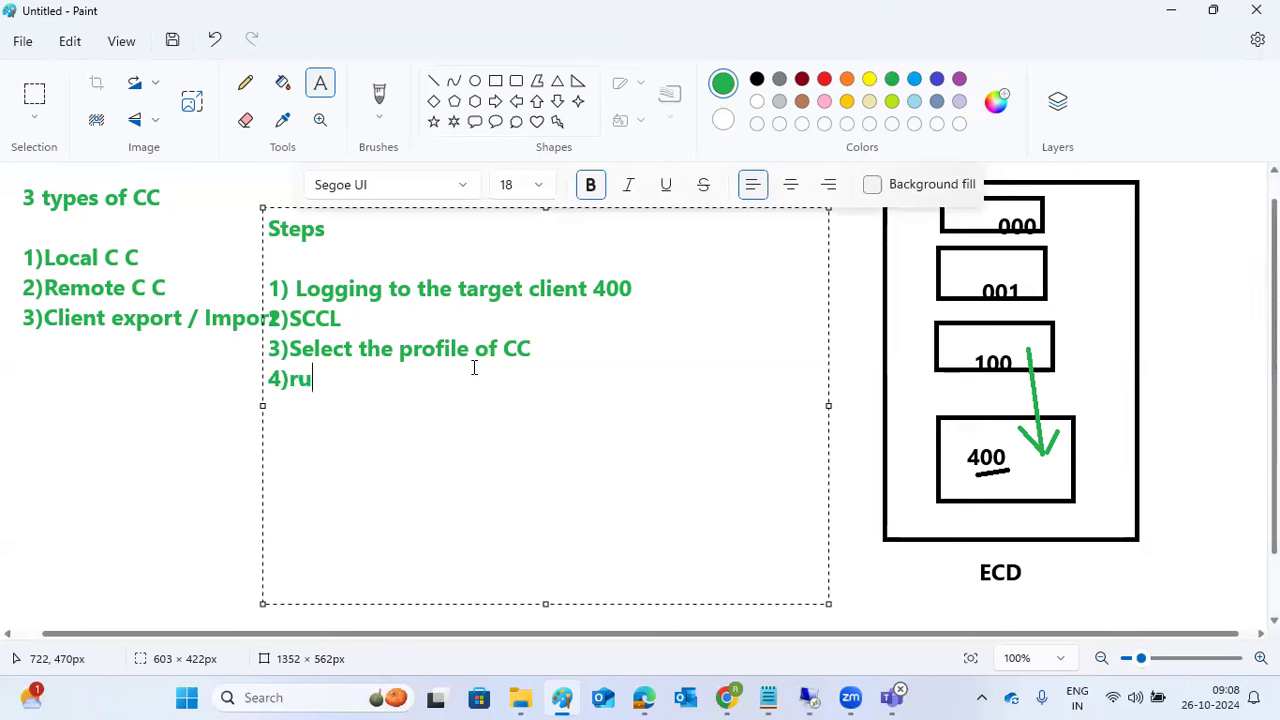
{"action": "type", "text": "n the cl"}
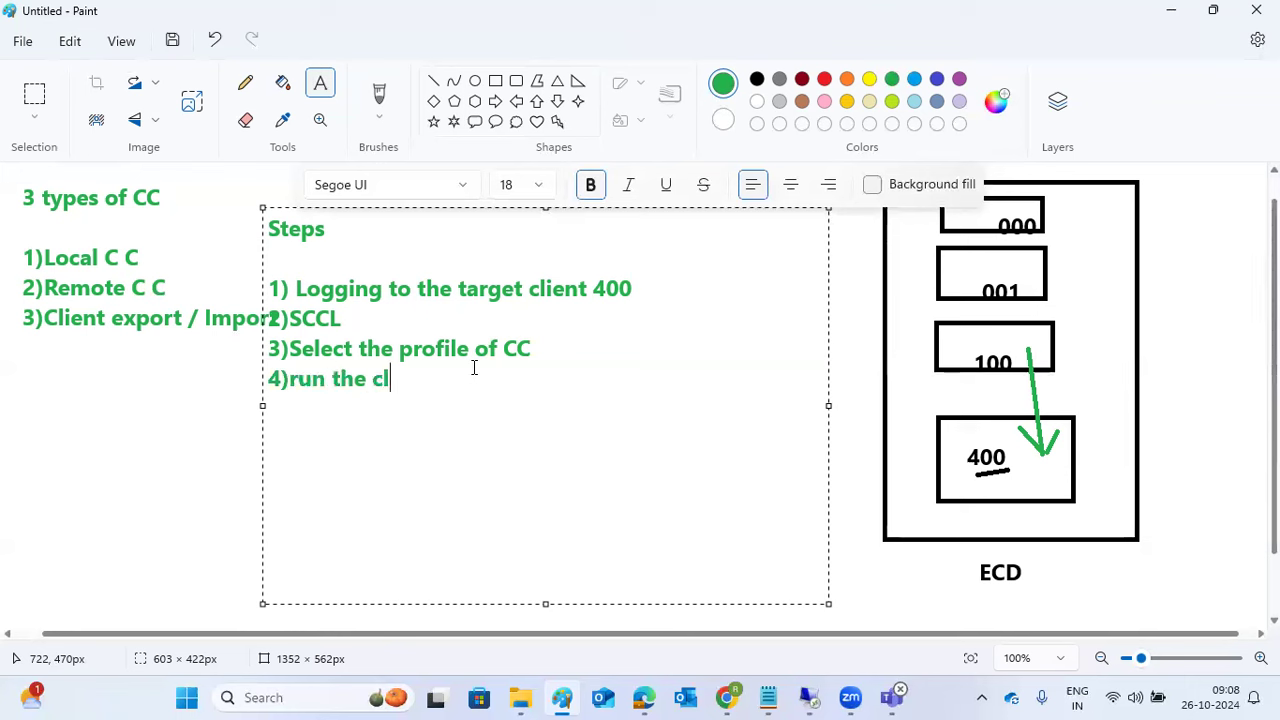
{"action": "type", "text": "ient copy in backgroung"}
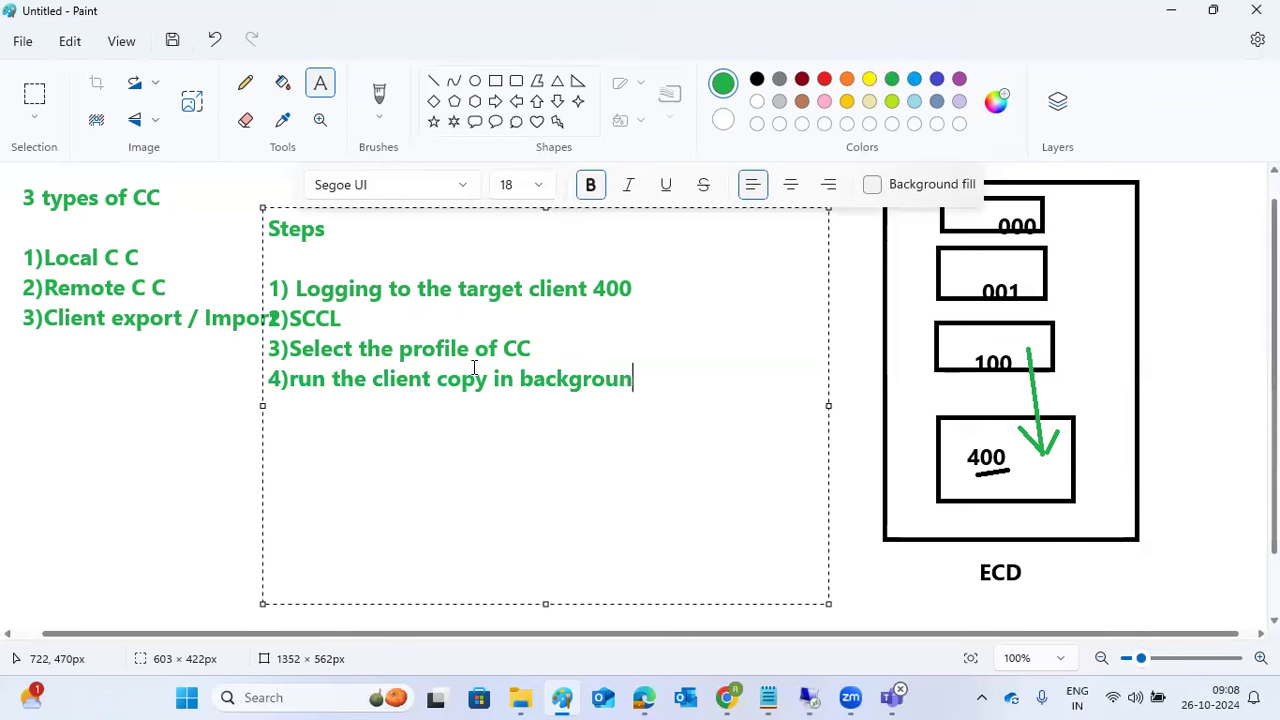
{"action": "key", "text": "BackSpace"}
{"action": "type", "text": "d"}
{"action": "key", "text": "Return"}
{"action": "type", "text": "5)monitor the job in SM37"}
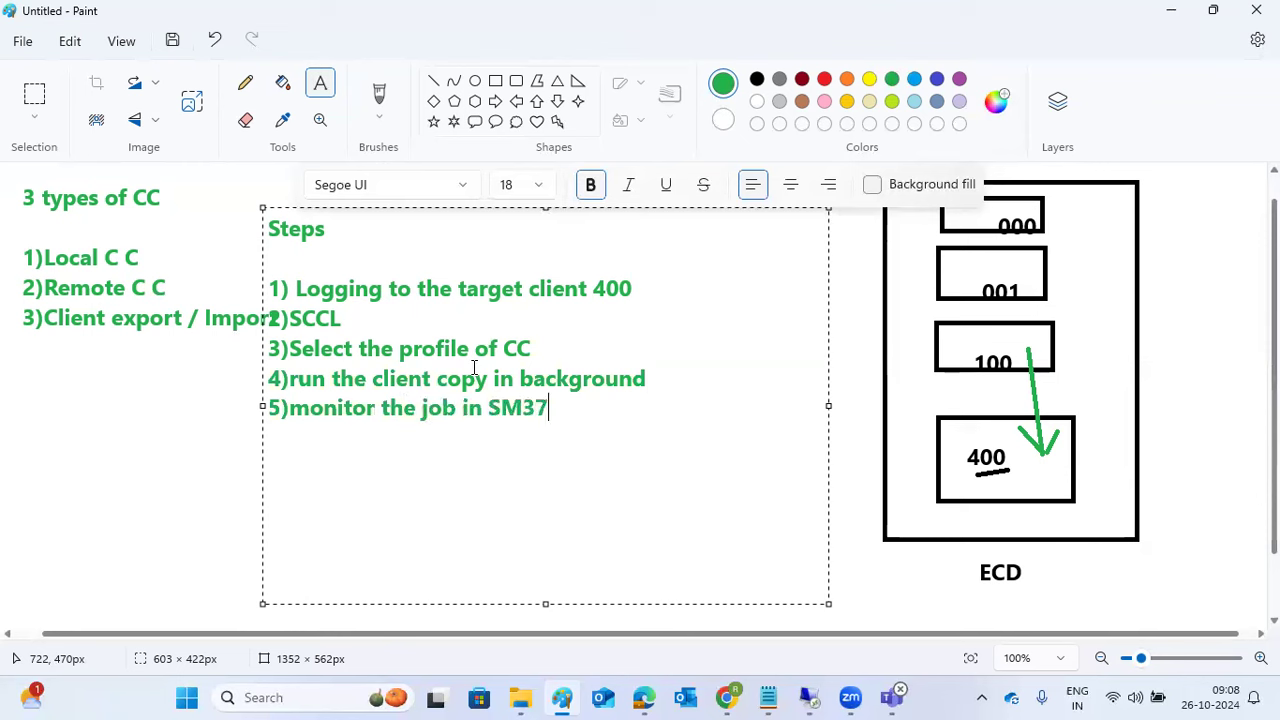
Step: In the SAP session, search user names in SU01, then return to Easy Access
{"action": "left_click", "coordinate": [812, 697]}
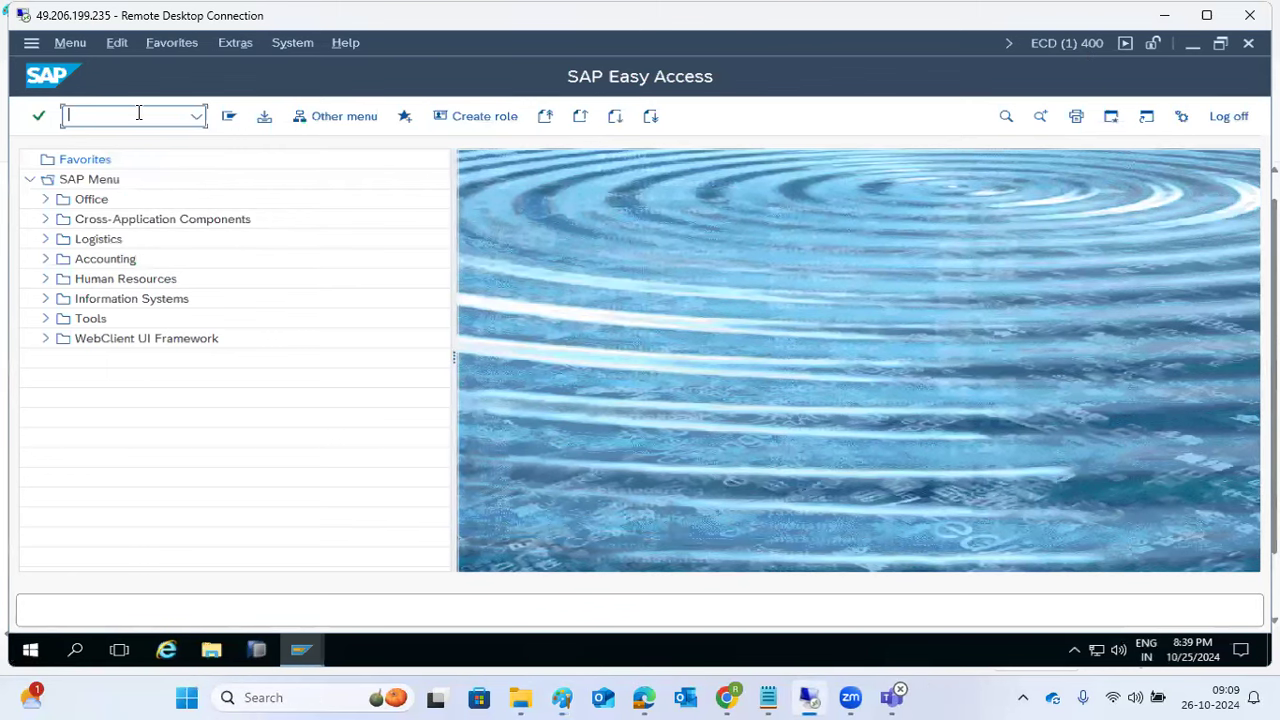
{"action": "type", "text": "sccl"}
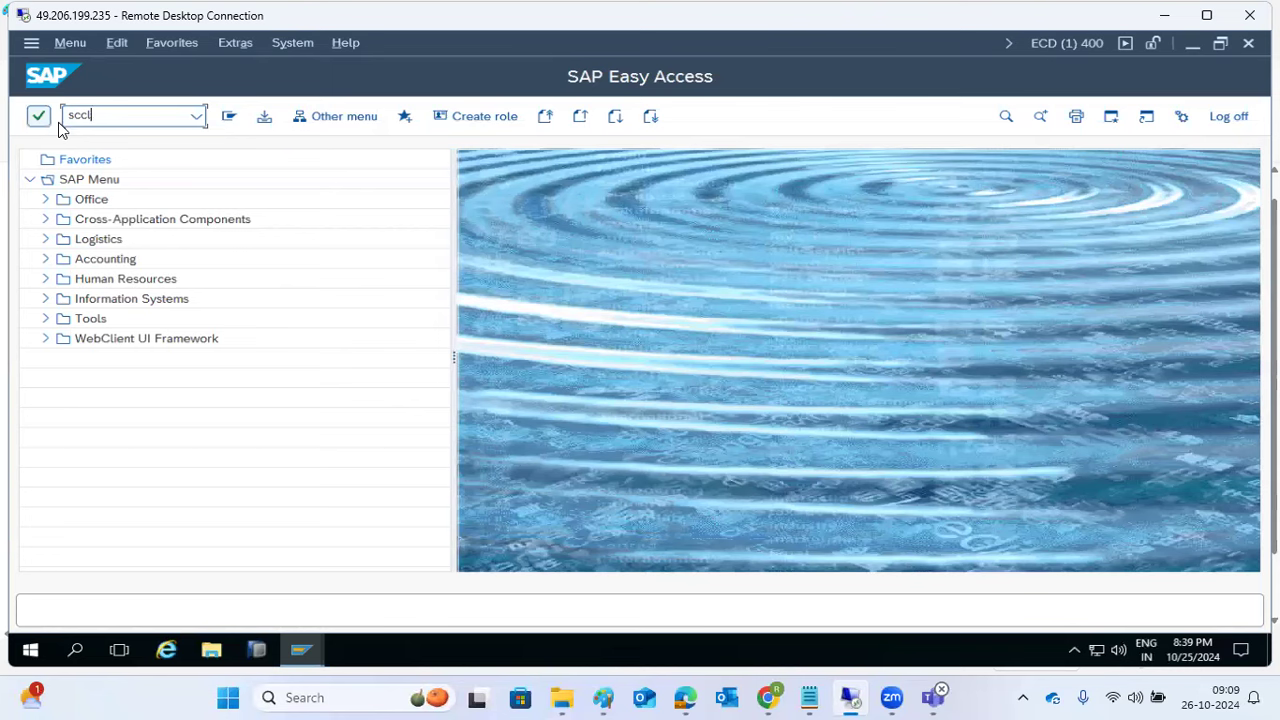
{"action": "key", "text": "BackSpace"}
{"action": "key", "text": "BackSpace"}
{"action": "key", "text": "BackSpace"}
{"action": "type", "text": "u01"}
{"action": "key", "text": "Return"}
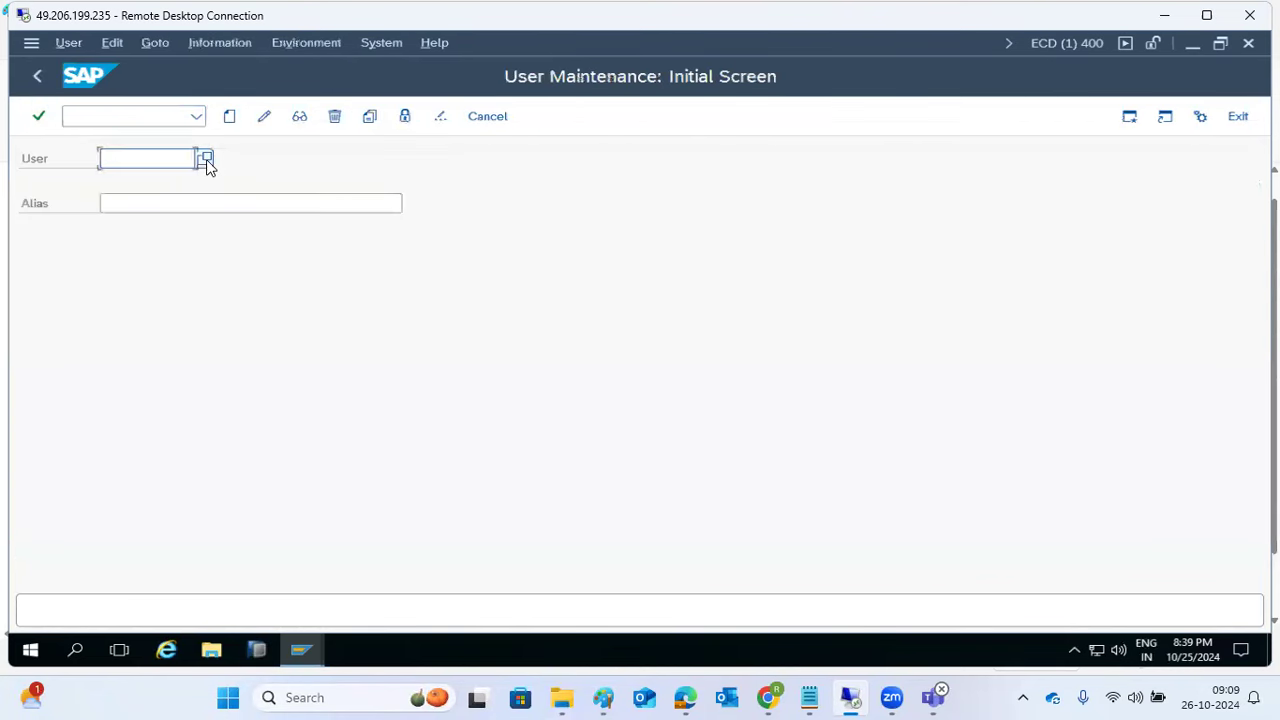
{"action": "left_click", "coordinate": [207, 160]}
{"action": "left_click", "coordinate": [534, 615]}
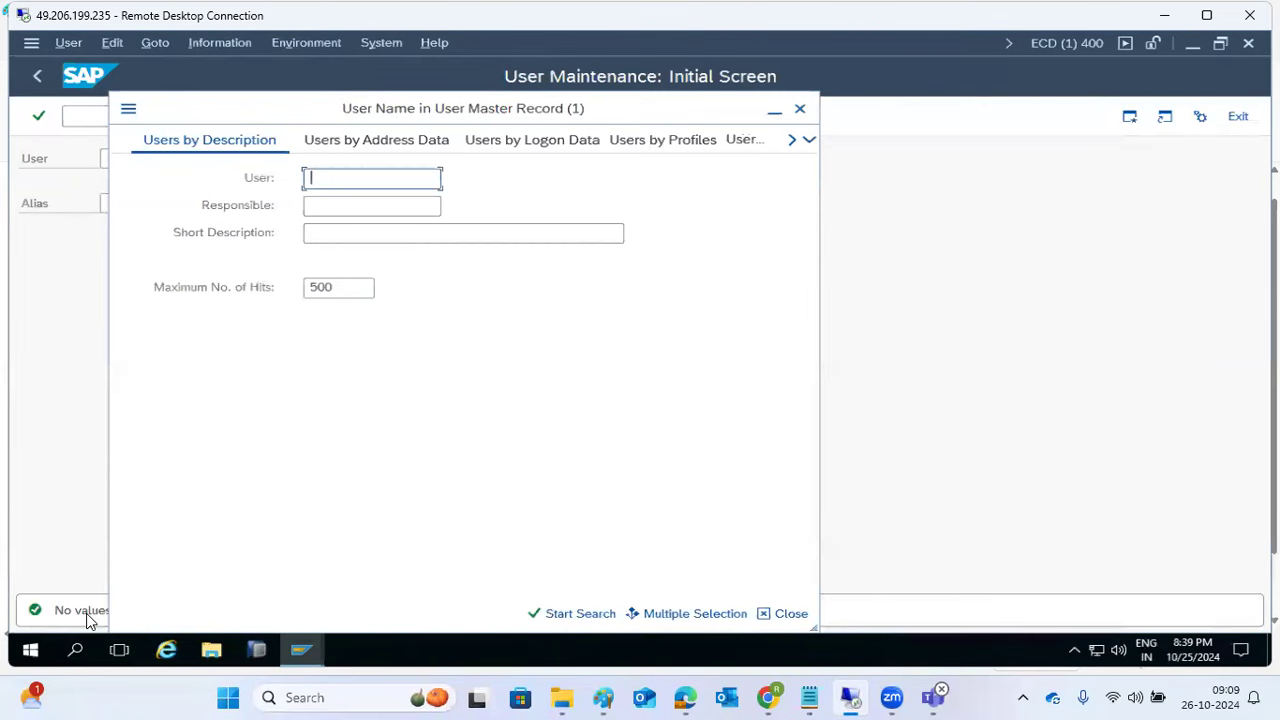
{"action": "left_click", "coordinate": [800, 108]}
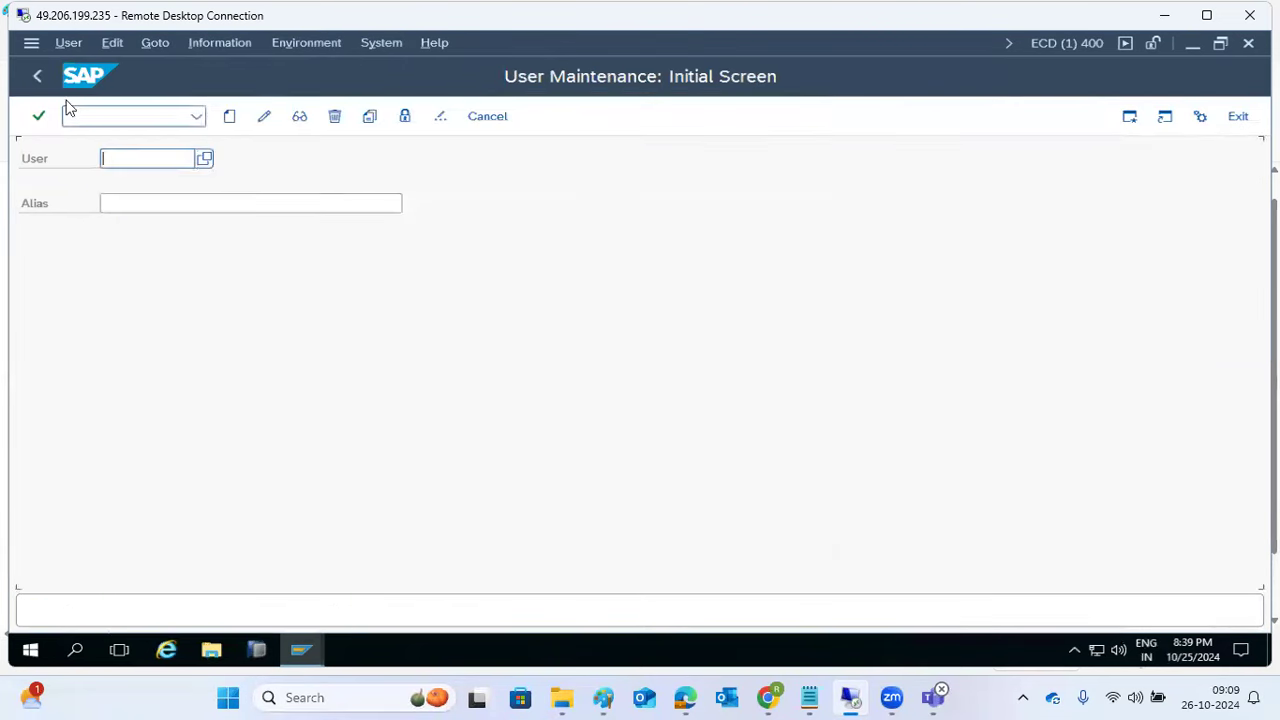
{"action": "left_click", "coordinate": [37, 78]}
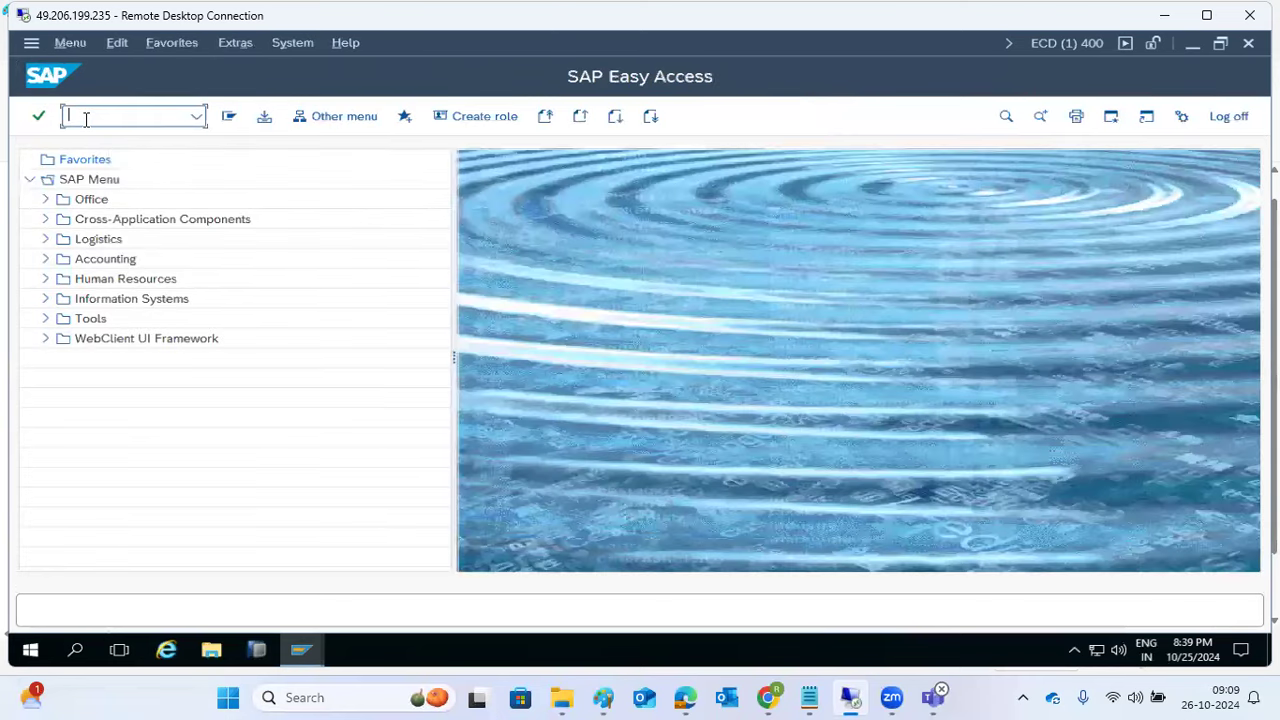
Step: Run SCCL and choose profile SAP_USER, comparing it with SAP_CUST and SAP_ALL
{"action": "type", "text": "sccl"}
{"action": "key", "text": "Return"}
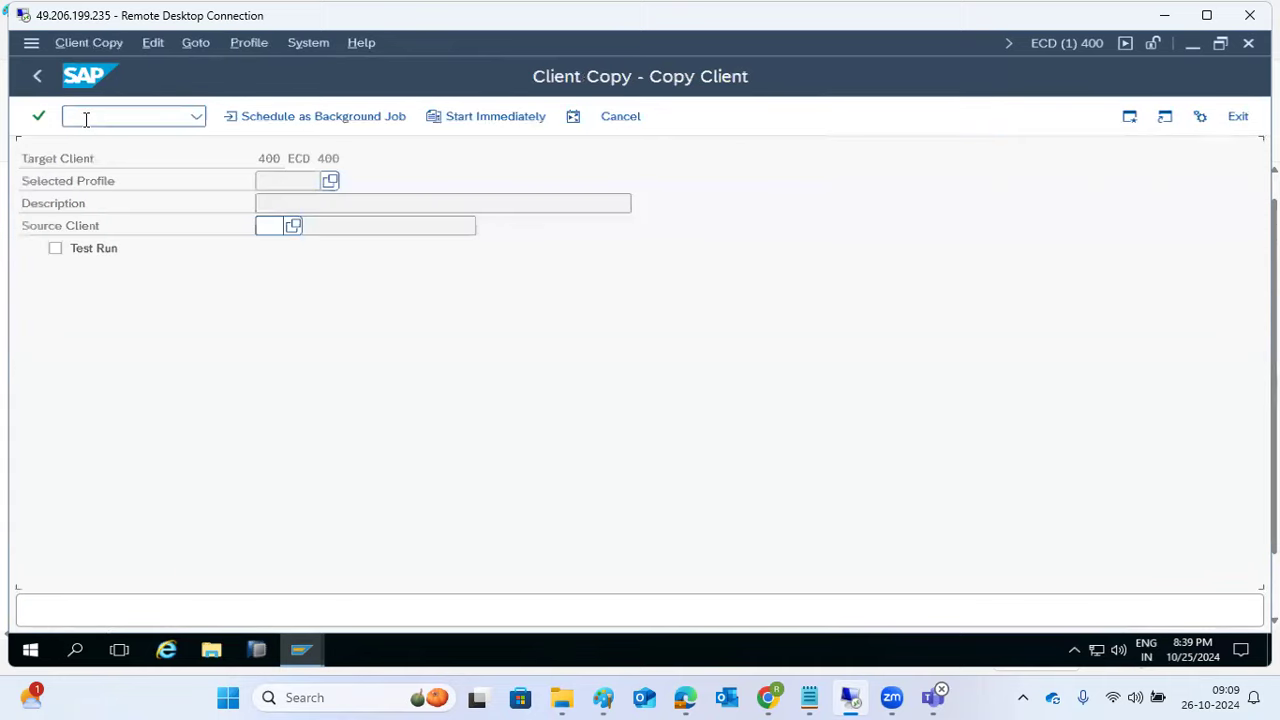
{"action": "left_click", "coordinate": [326, 183]}
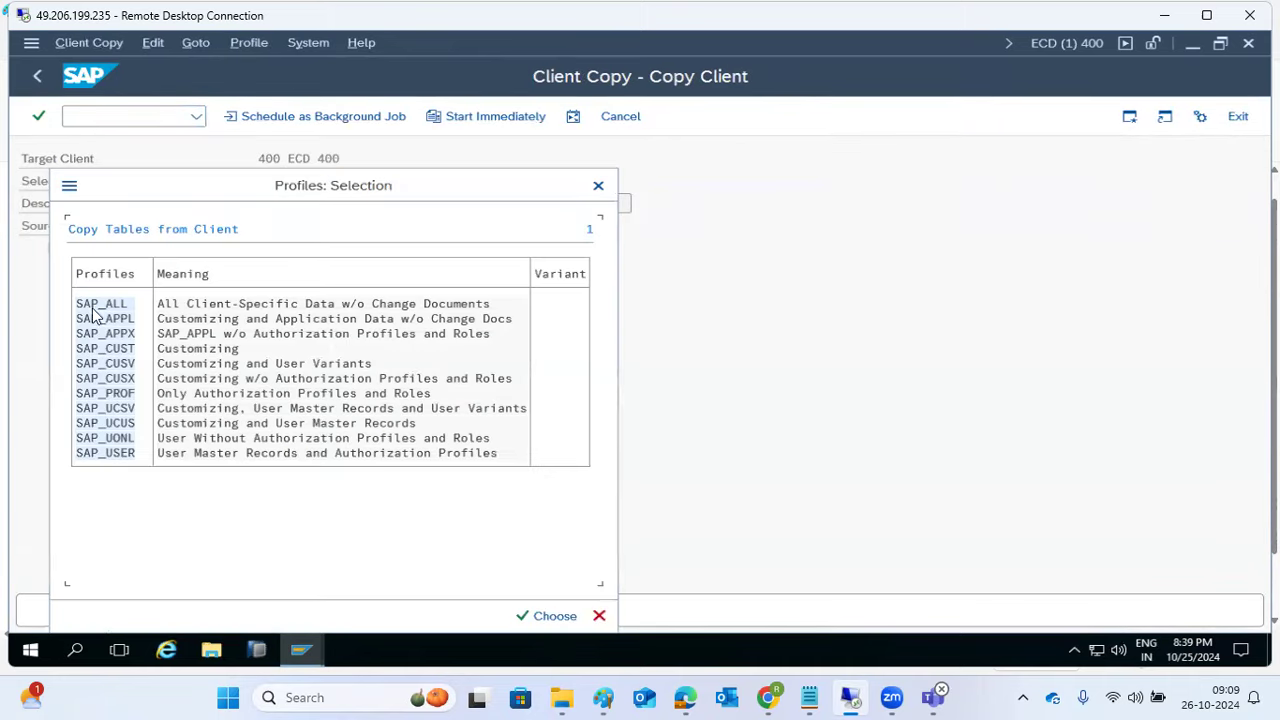
{"action": "left_click_drag", "start_coordinate": [190, 193], "coordinate": [480, 150]}
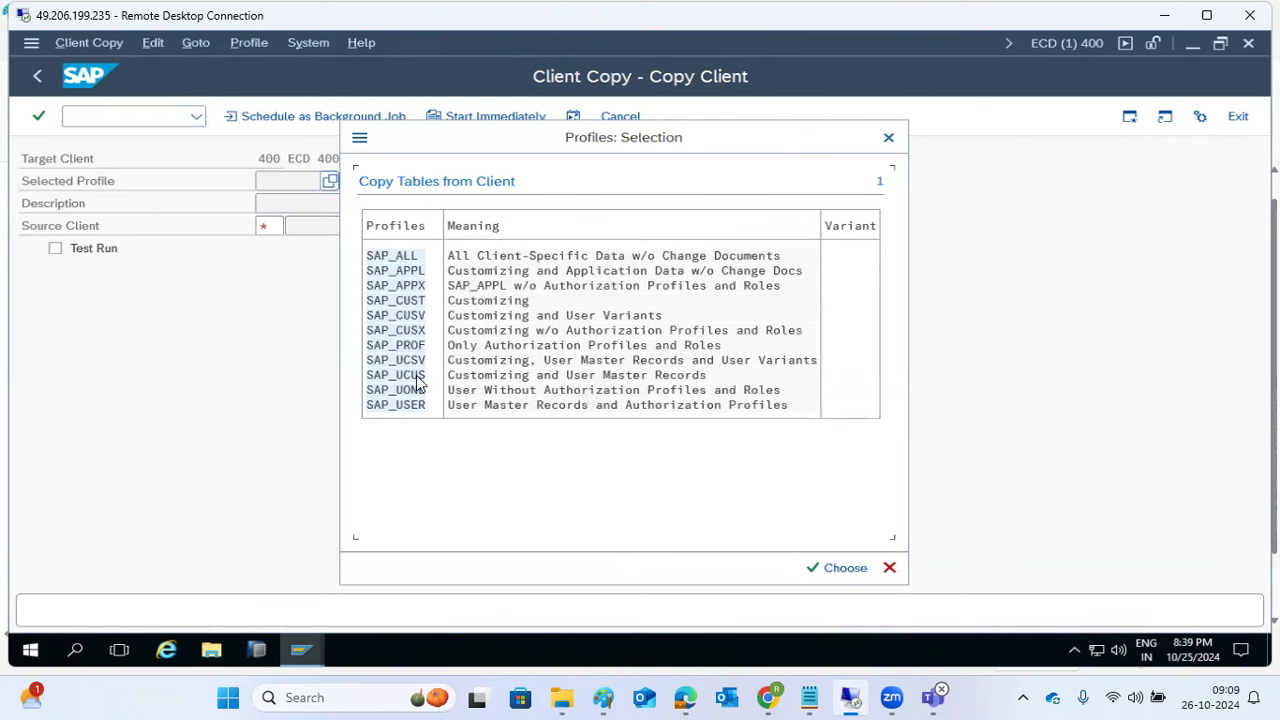
{"action": "left_click", "coordinate": [403, 305]}
{"action": "left_click", "coordinate": [403, 258]}
{"action": "double_click", "coordinate": [403, 403]}
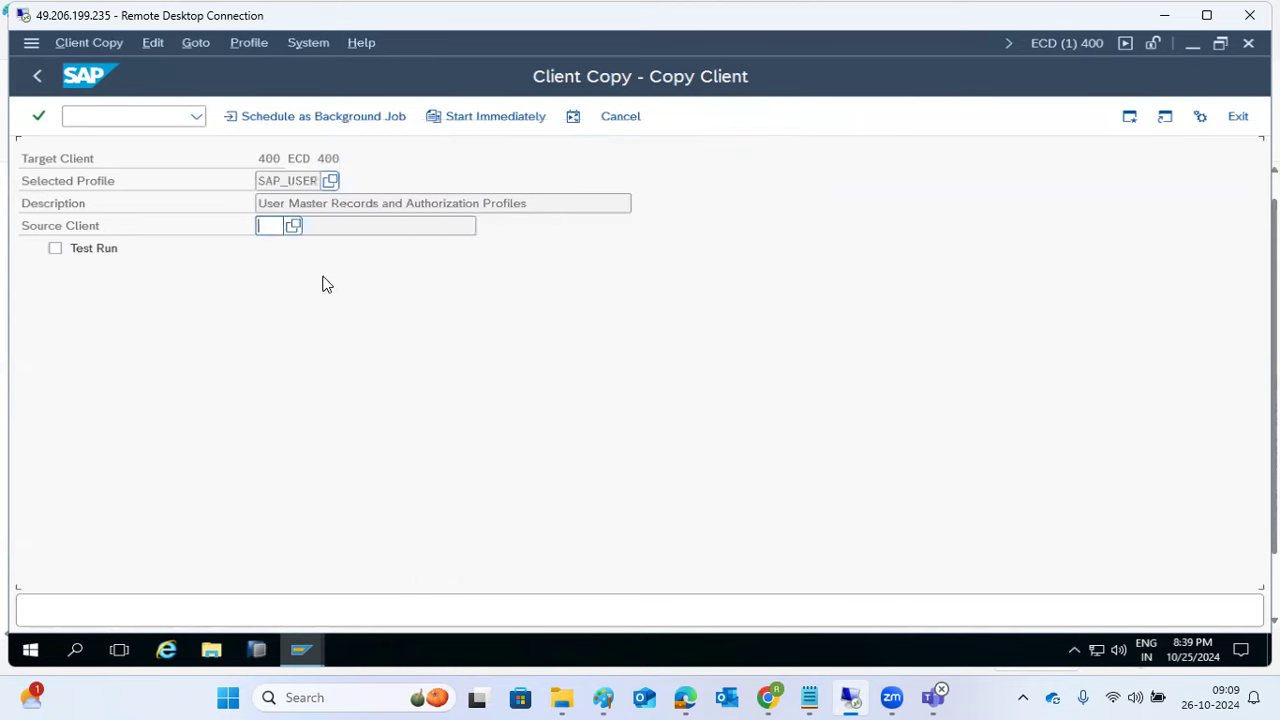
{"action": "left_click_drag", "start_coordinate": [300, 181], "coordinate": [268, 180]}
Step: Set the source client of the copy to 100
{"action": "left_click", "coordinate": [280, 226]}
{"action": "left_click", "coordinate": [292, 229]}
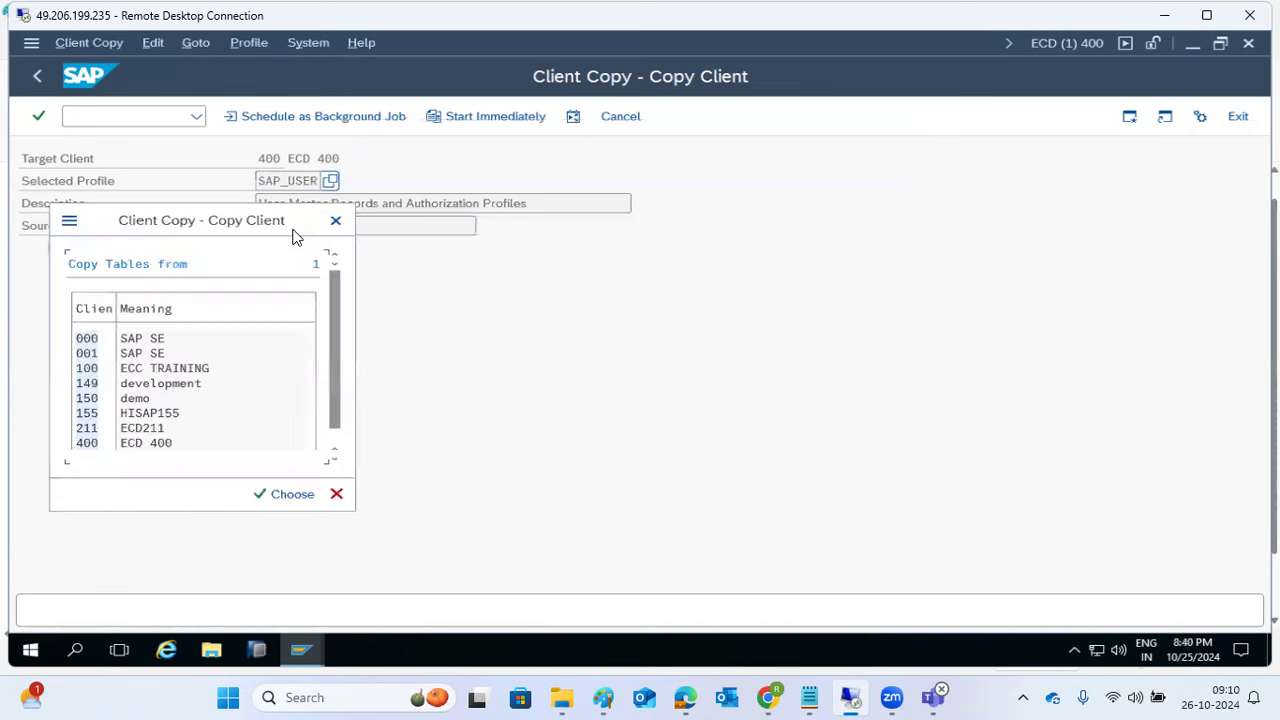
{"action": "double_click", "coordinate": [87, 369]}
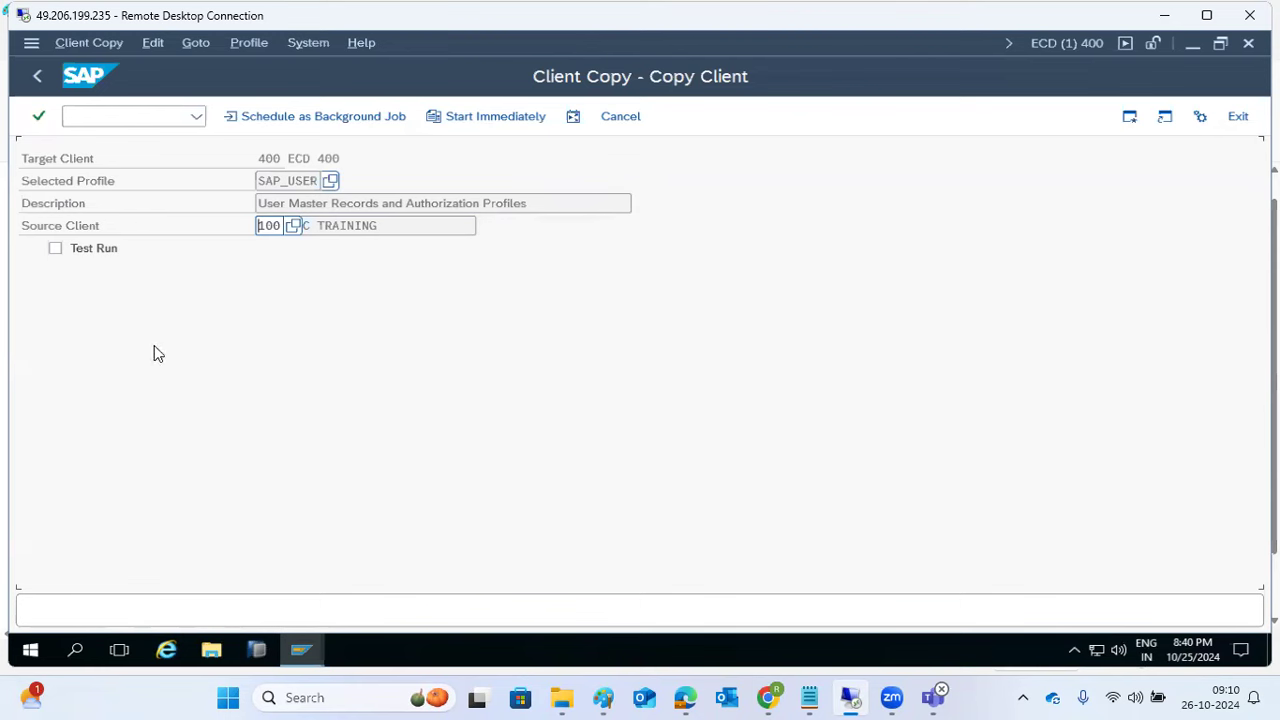
Step: Schedule the client copy as an immediate background job and acknowledge the confirmation
{"action": "left_click", "coordinate": [293, 117]}
{"action": "left_click", "coordinate": [94, 295]}
{"action": "left_click", "coordinate": [270, 118]}
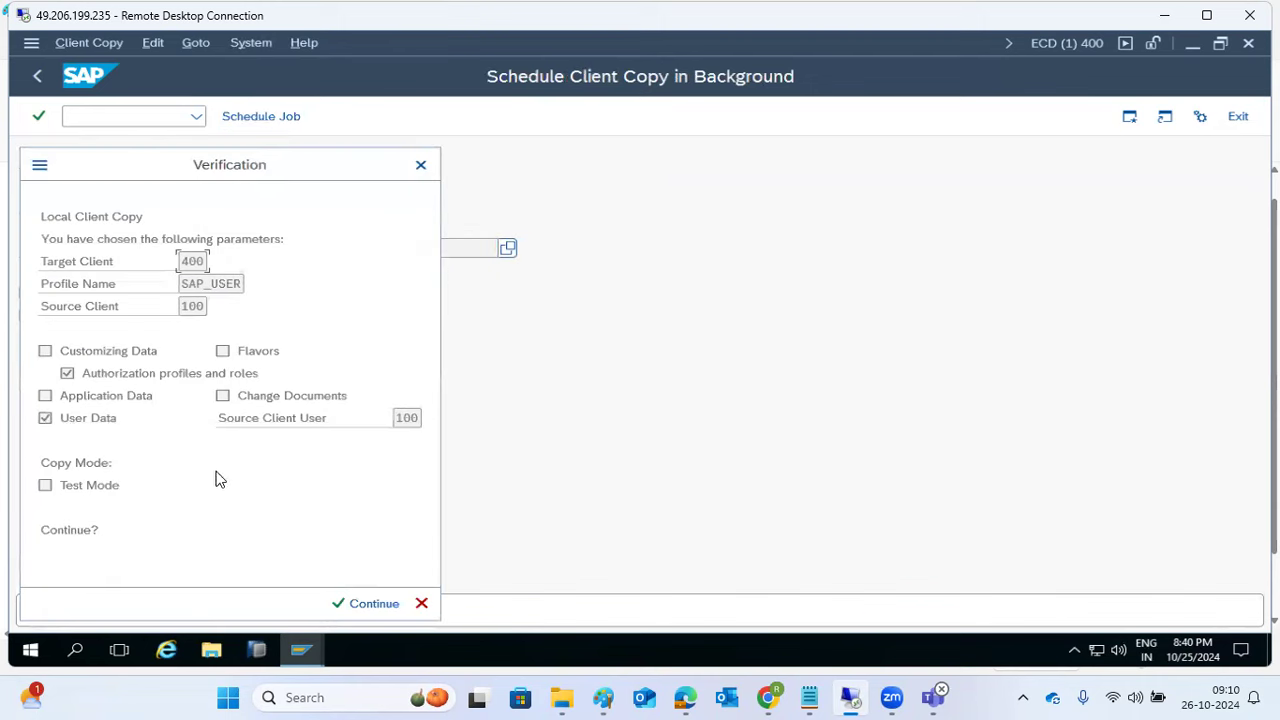
{"action": "left_click", "coordinate": [360, 604]}
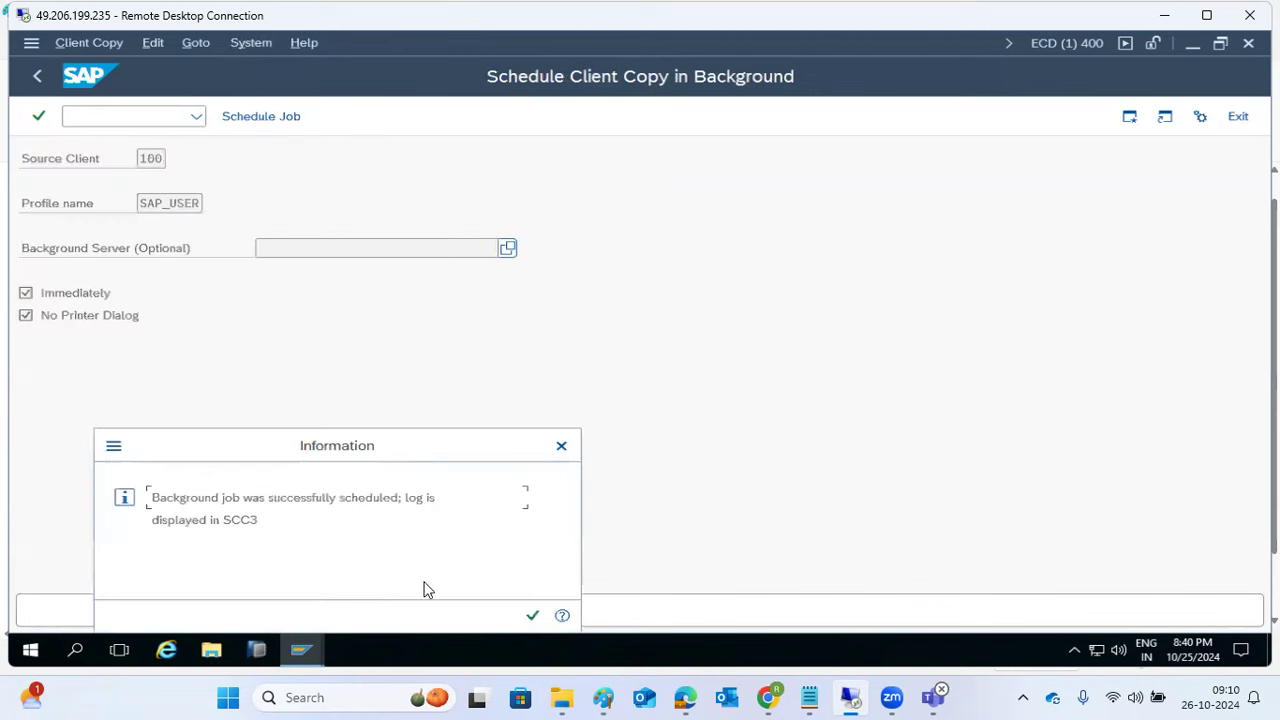
{"action": "left_click_drag", "start_coordinate": [185, 497], "coordinate": [421, 499]}
{"action": "left_click", "coordinate": [522, 617]}
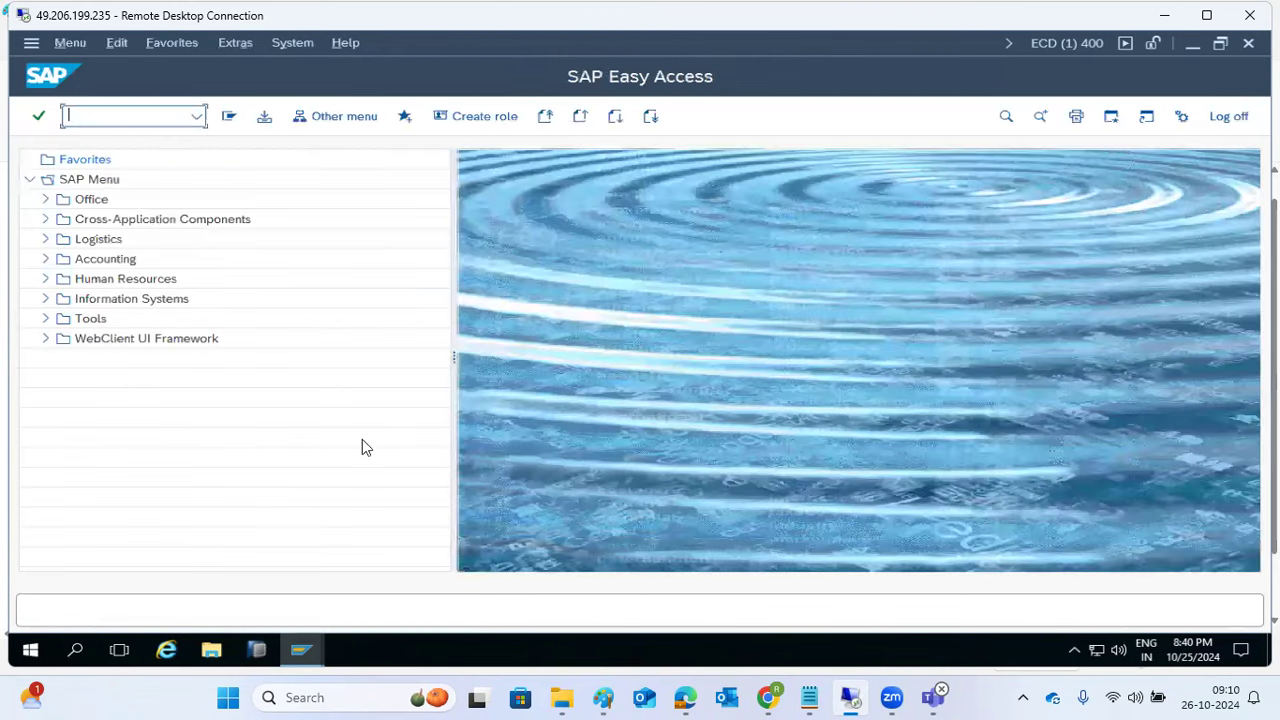
Step: Add item '6)Check logs in SCC3' to the Paint Steps list
{"action": "left_click", "coordinate": [605, 697]}
{"action": "key", "text": "Return"}
{"action": "type", "text": "6)"}
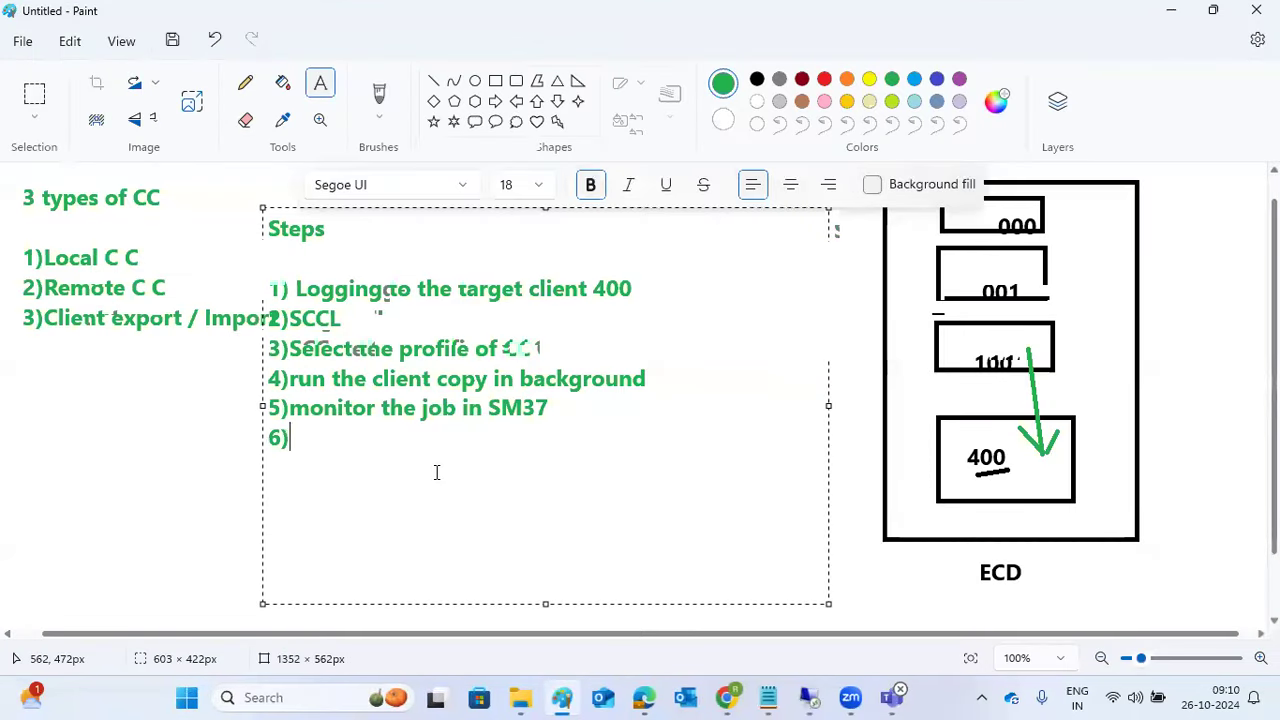
{"action": "type", "text": "Check lo"}
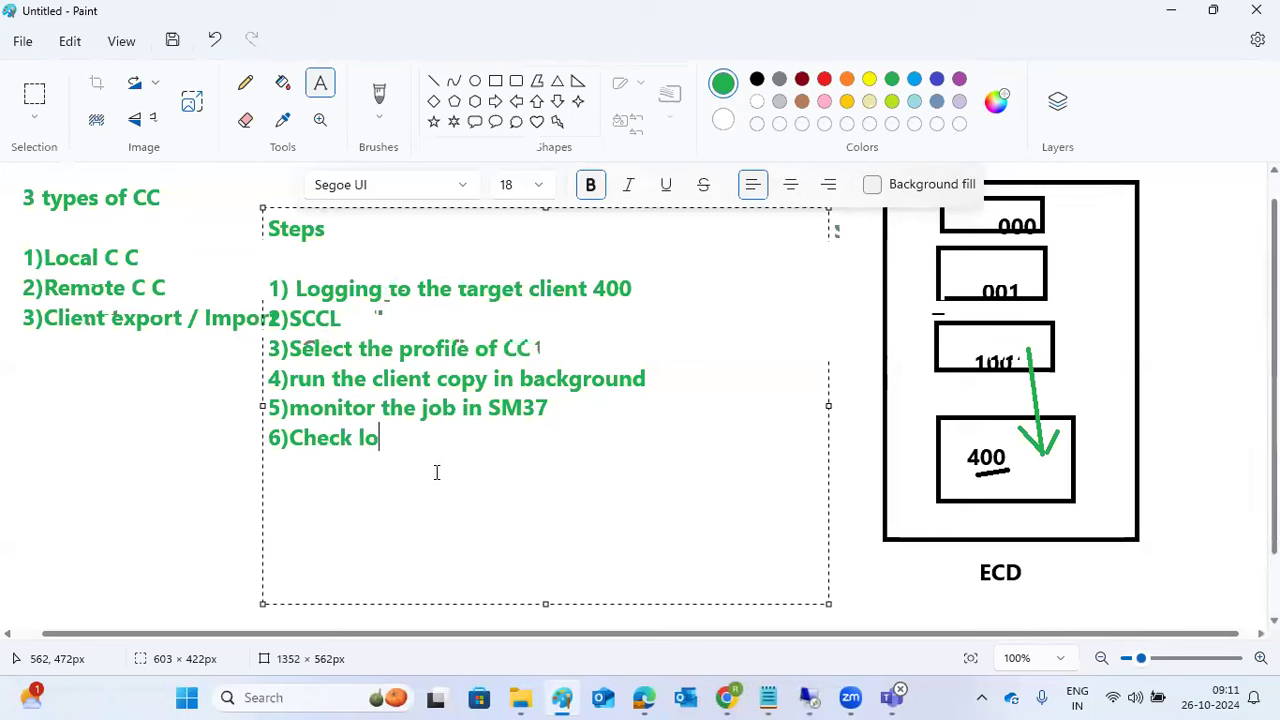
{"action": "type", "text": "gs in SCC3"}
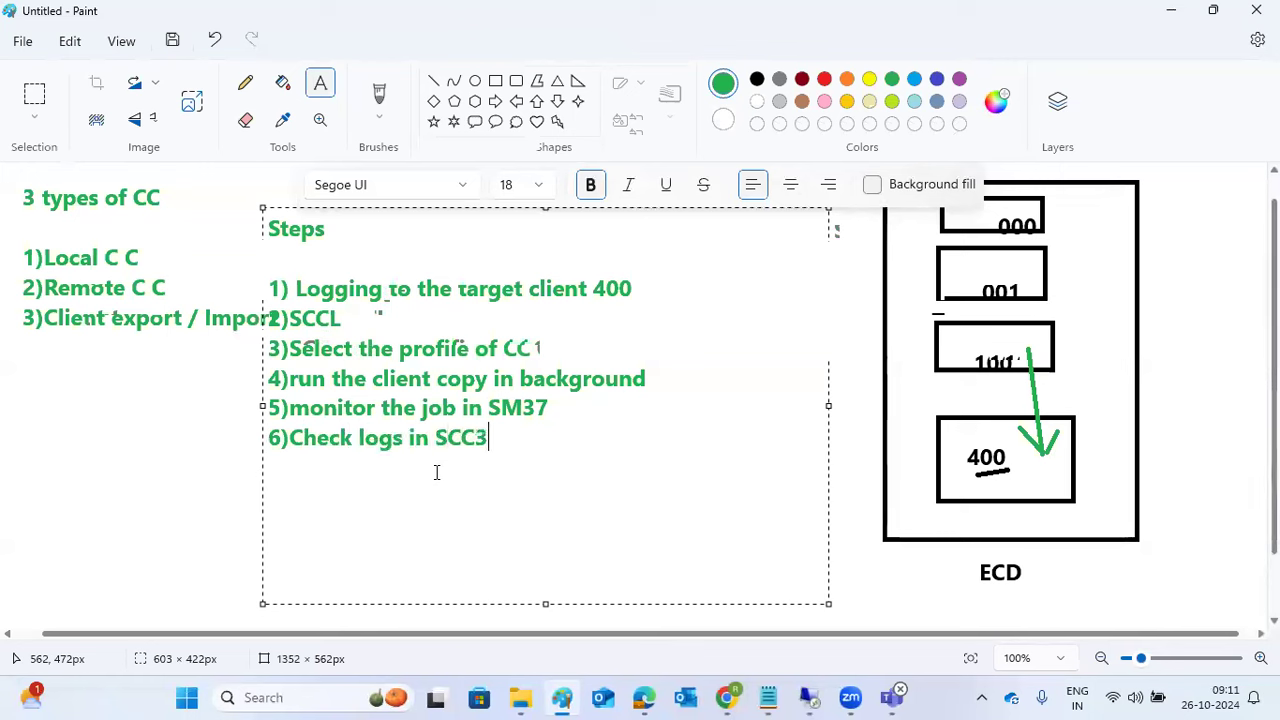
{"action": "key", "text": "Return"}
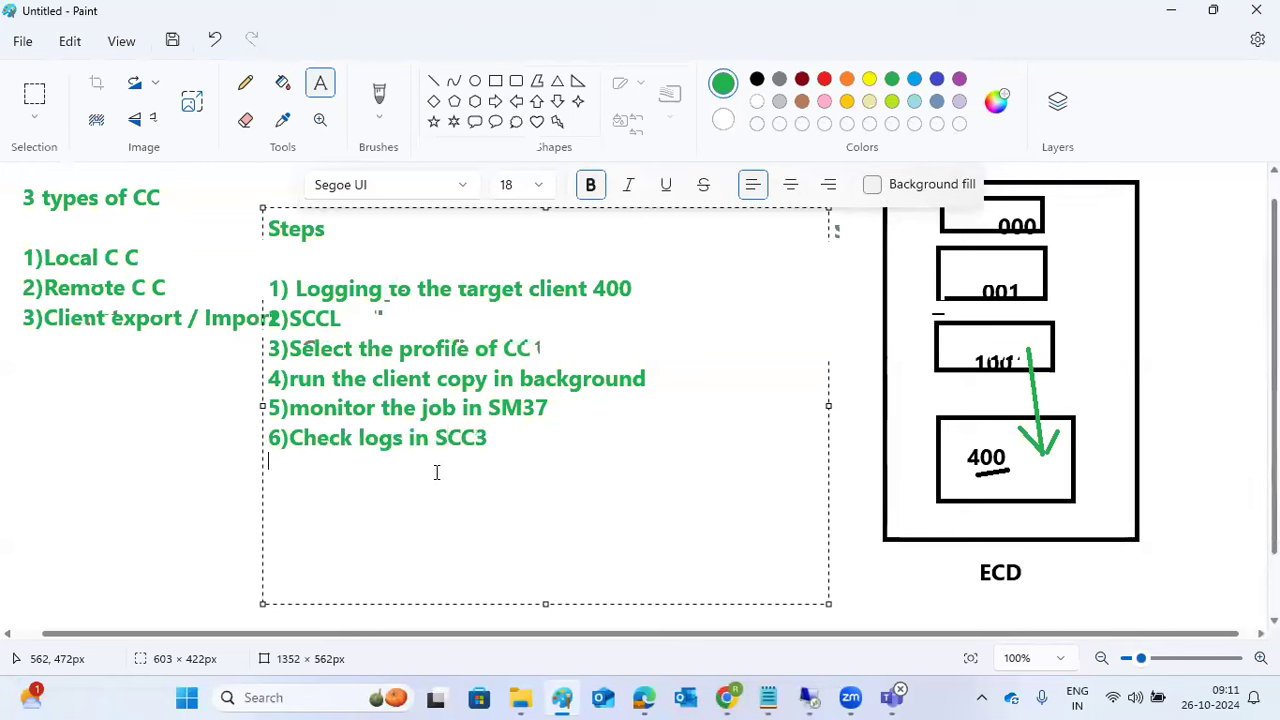
{"action": "left_click", "coordinate": [808, 697]}
Step: Open the running client copy log in SCC3: target 400, SAP_USER, Local Copy, 103 tables
{"action": "type", "text": "SCC3"}
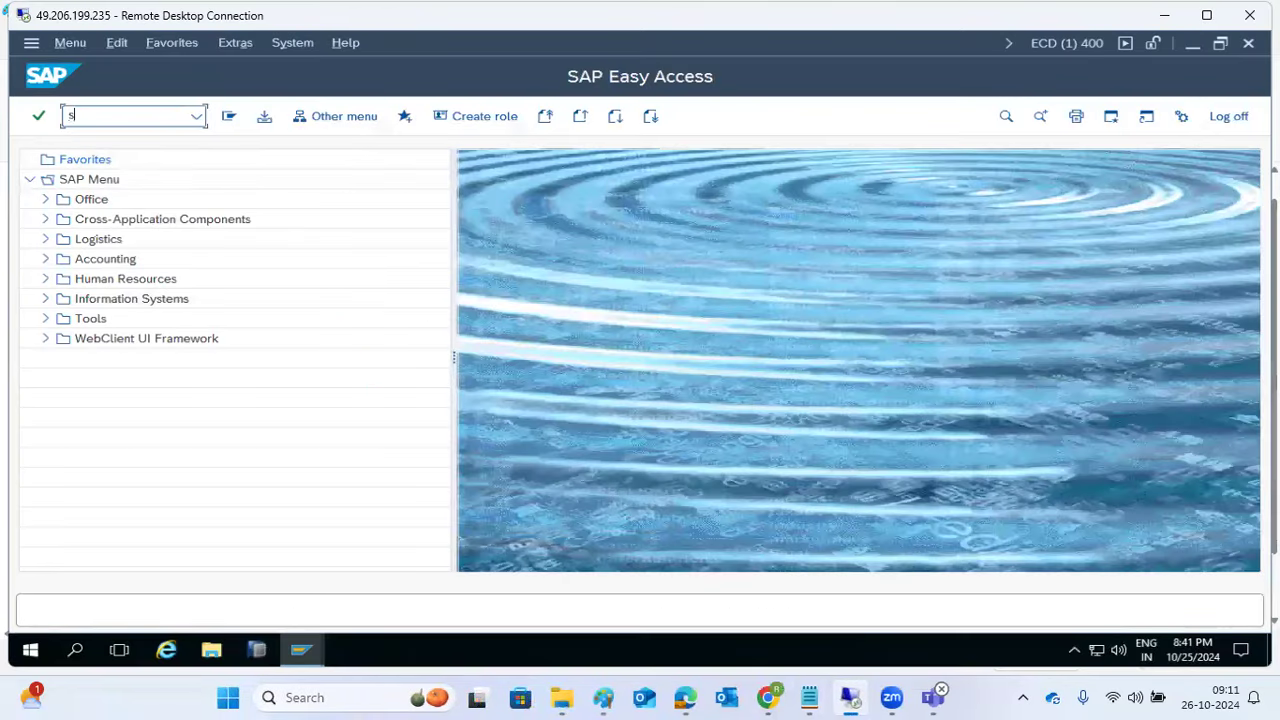
{"action": "key", "text": "Return"}
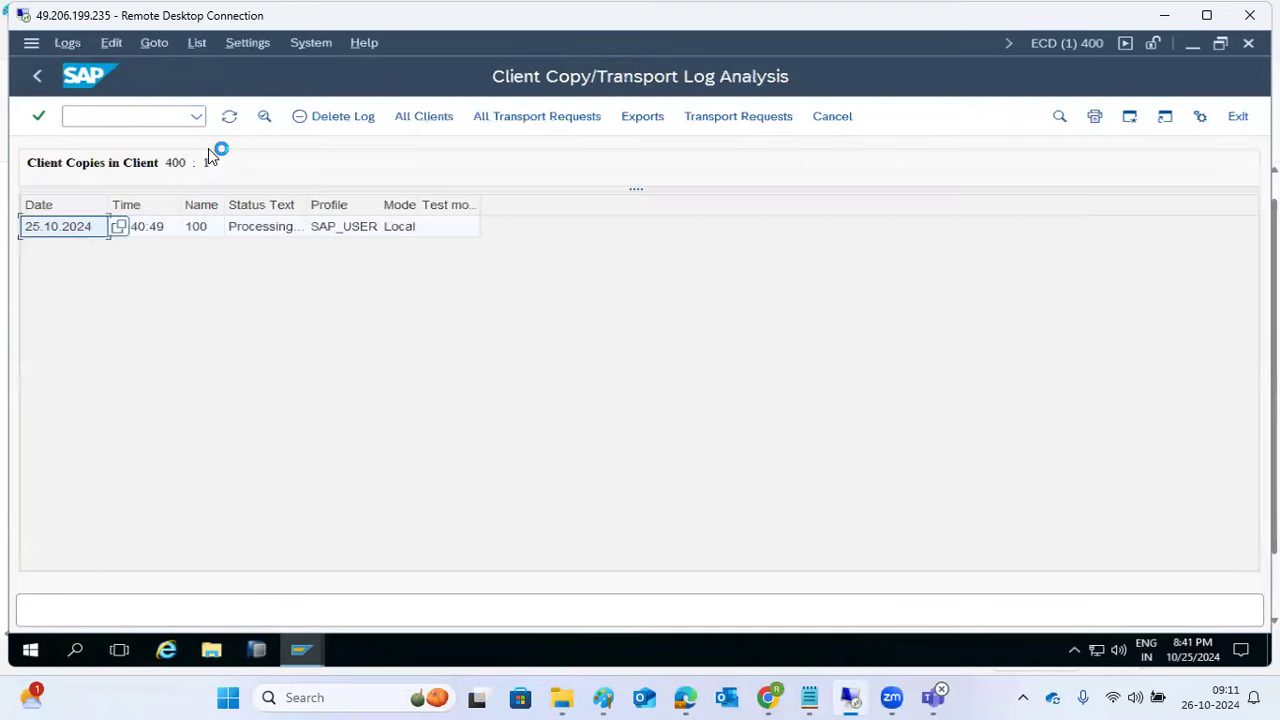
{"action": "double_click", "coordinate": [256, 227]}
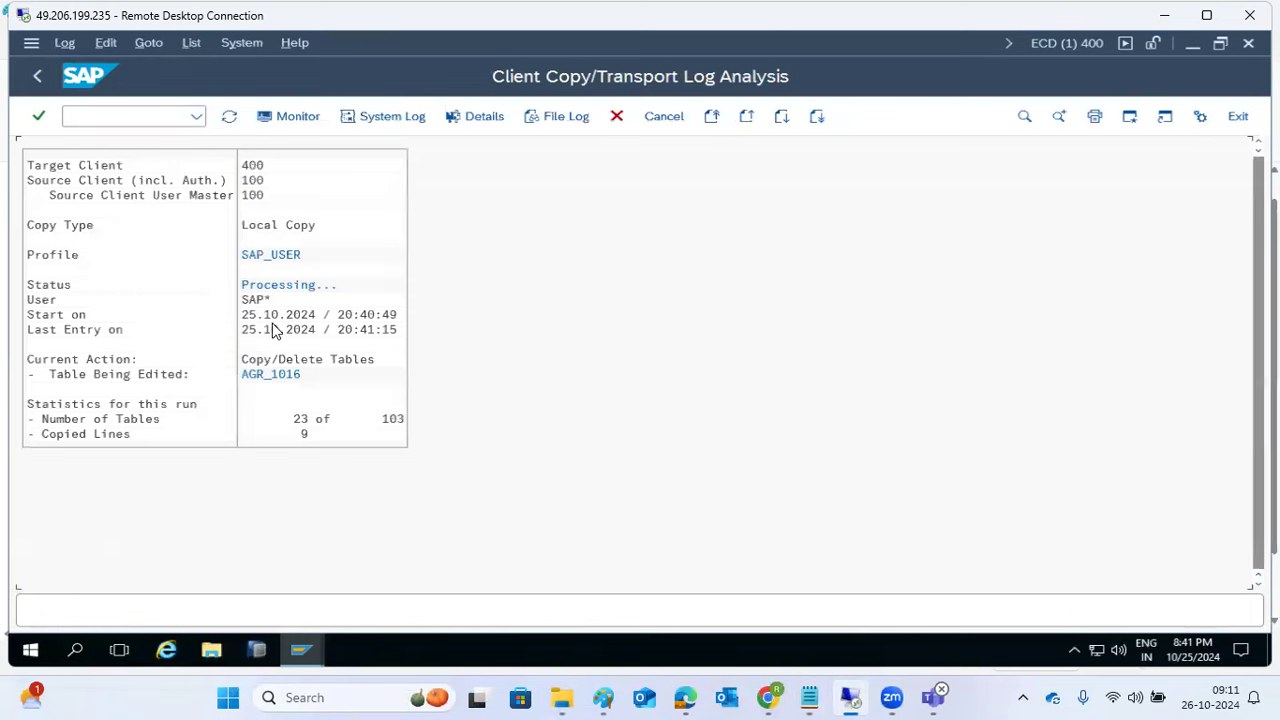
{"action": "left_click", "coordinate": [251, 195]}
{"action": "left_click", "coordinate": [251, 166]}
{"action": "left_click", "coordinate": [274, 256]}
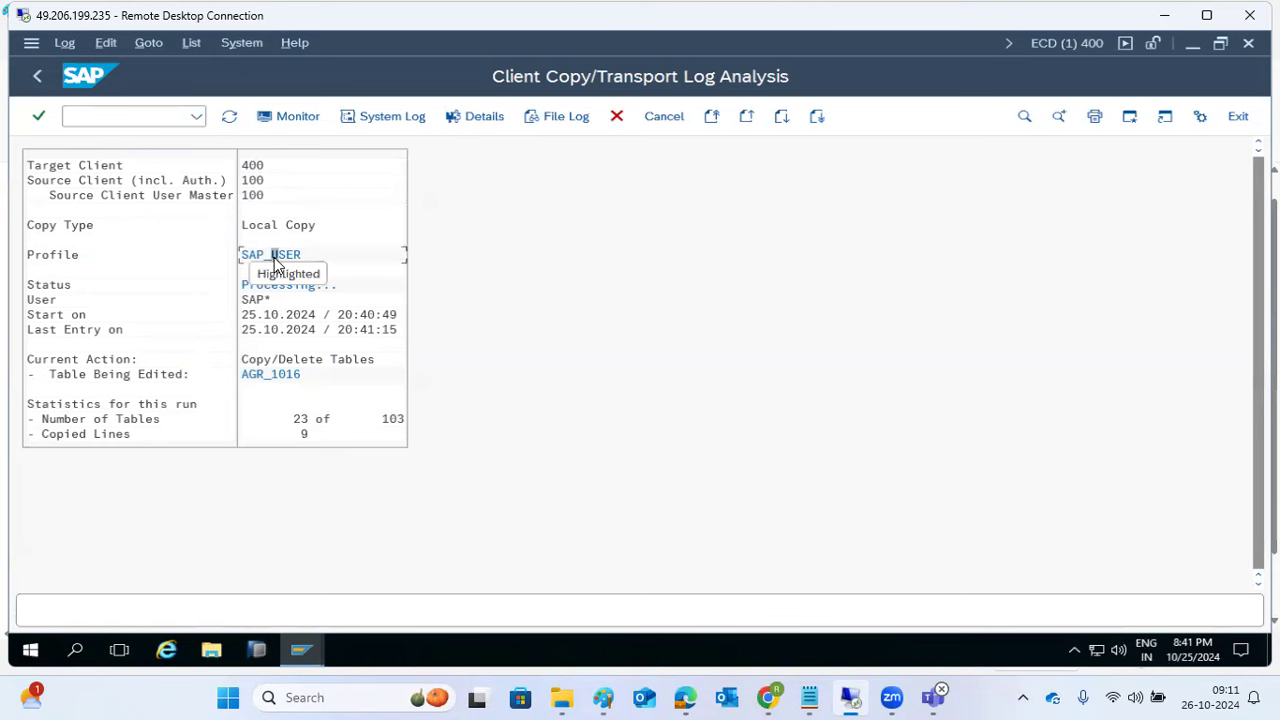
{"action": "left_click", "coordinate": [268, 228]}
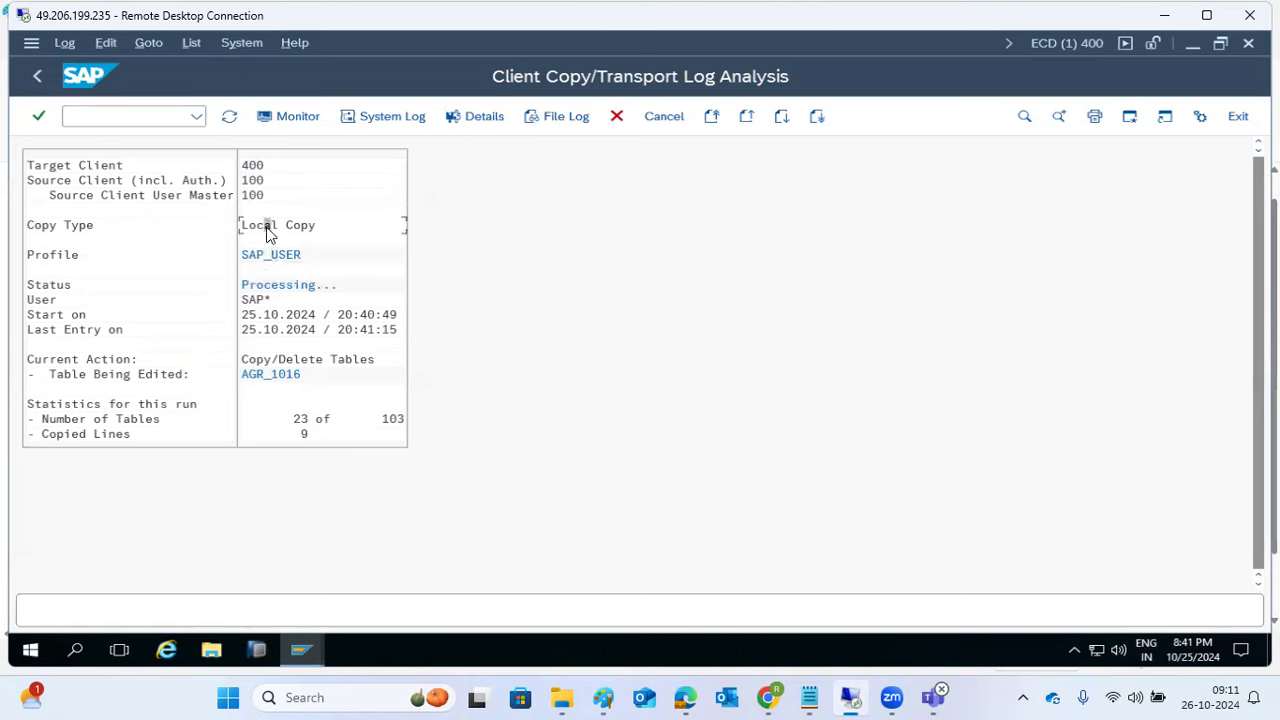
{"action": "left_click", "coordinate": [356, 332]}
{"action": "left_click", "coordinate": [401, 420]}
Step: Refresh the copy statistics to see 26 of 103 tables and 50061 copied lines
{"action": "left_click", "coordinate": [229, 117]}
{"action": "left_click", "coordinate": [283, 435]}
{"action": "left_click", "coordinate": [229, 118]}
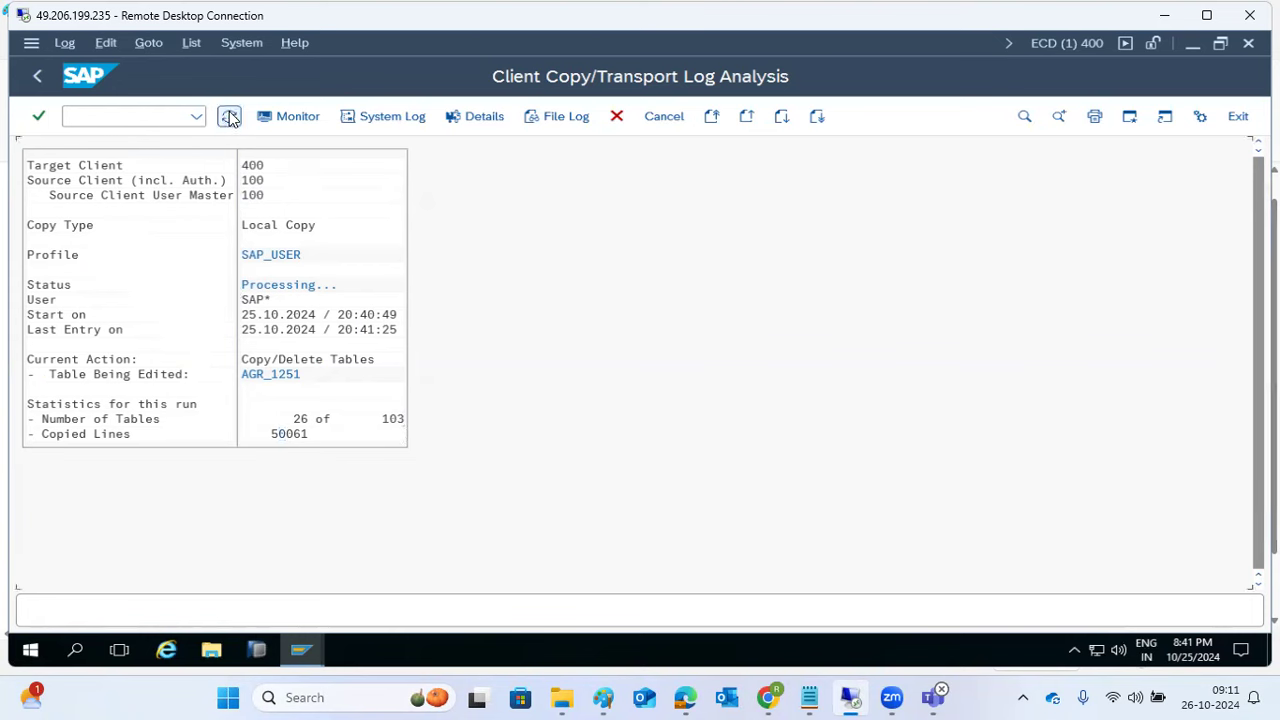
Step: In SM37, confirm the CLIENTCOPY 100 -> 400 job is Active, view its log, then back out
{"action": "type", "text": "/nsm37"}
{"action": "key", "text": "Return"}
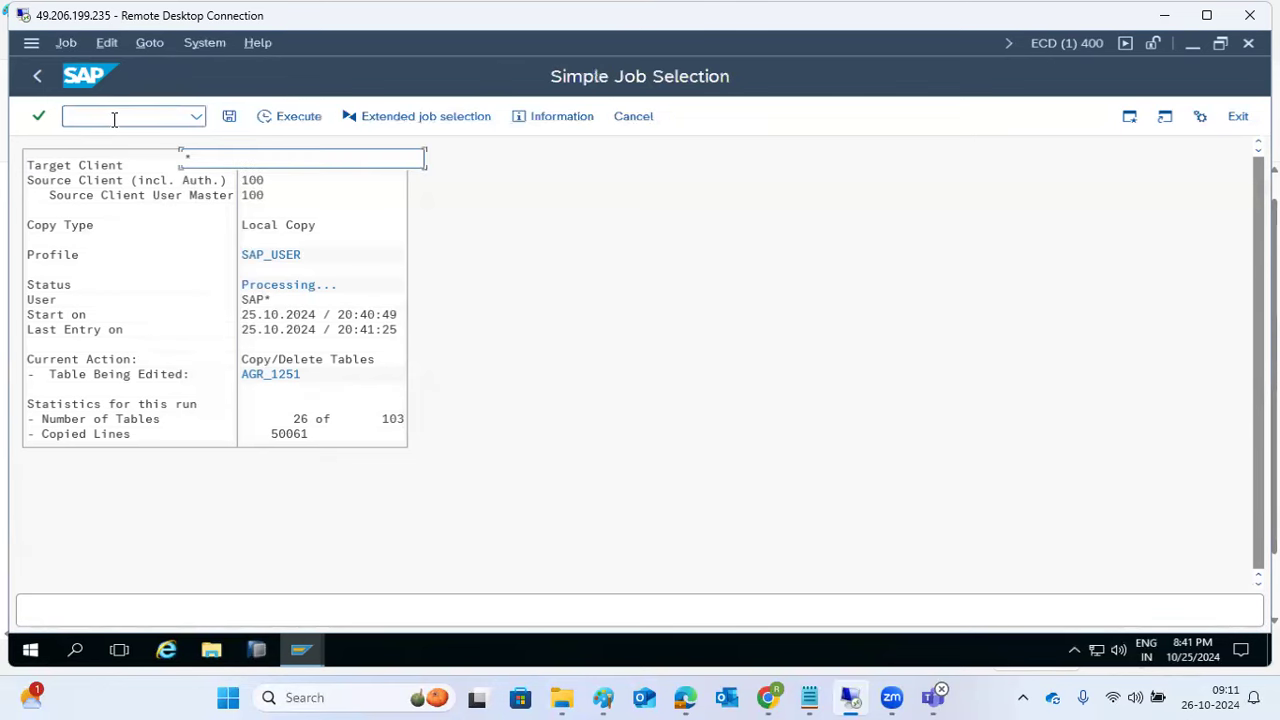
{"action": "left_click", "coordinate": [300, 117]}
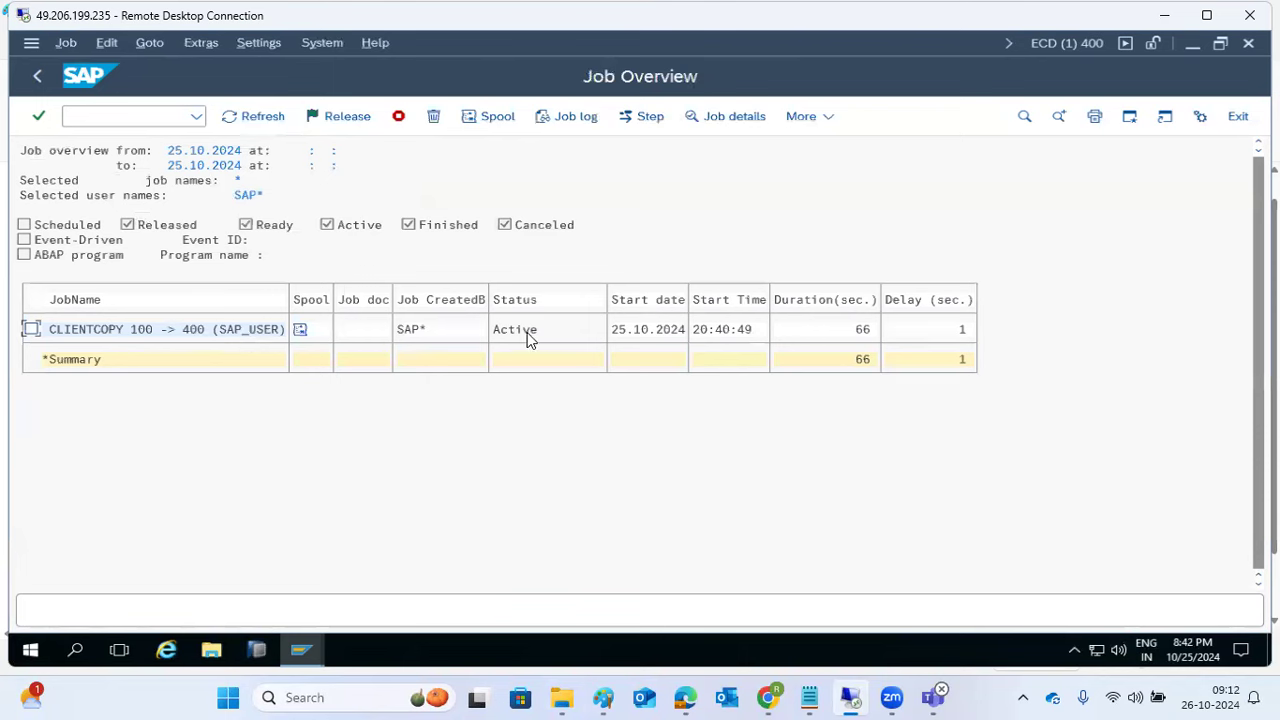
{"action": "left_click", "coordinate": [203, 330]}
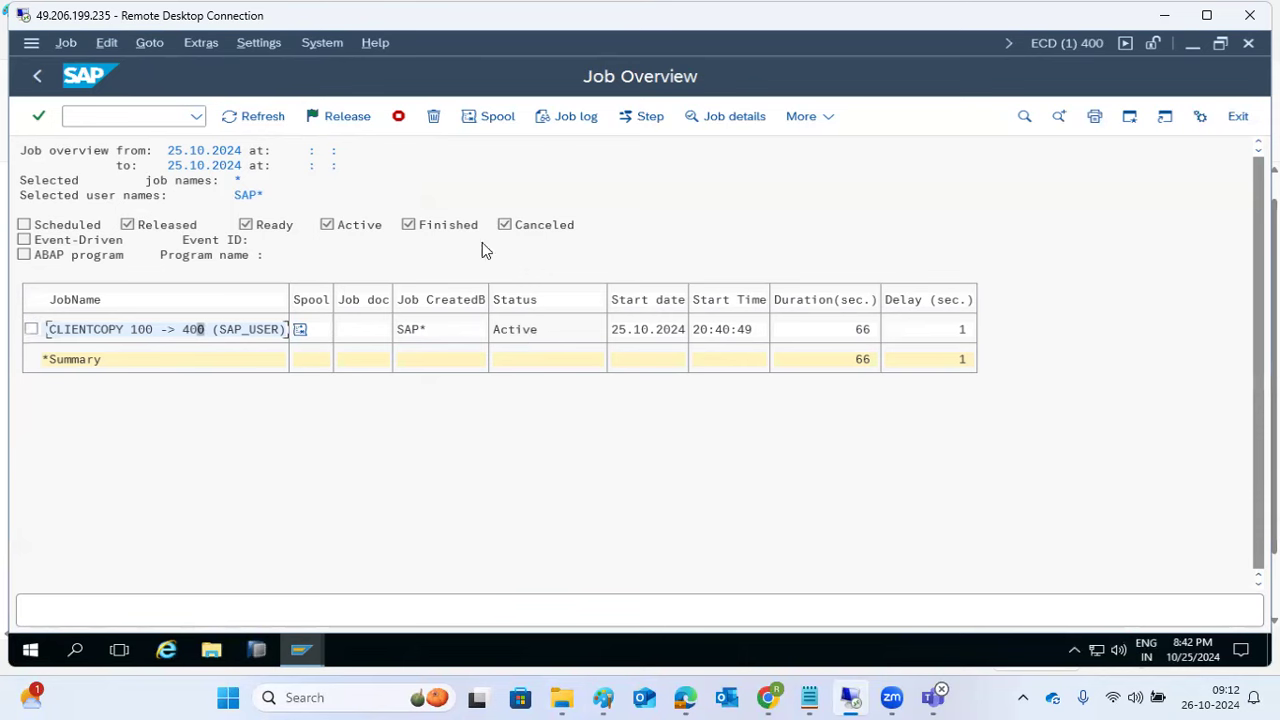
{"action": "left_click", "coordinate": [577, 121]}
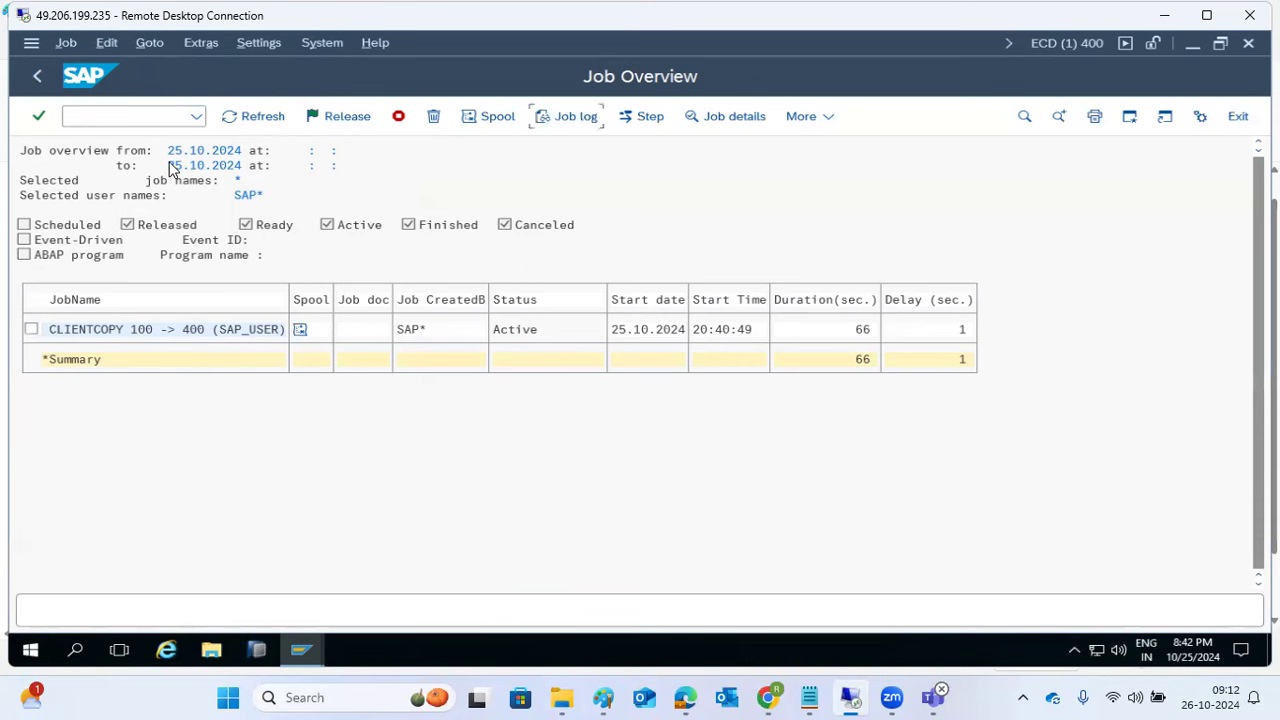
{"action": "left_click", "coordinate": [38, 77]}
{"action": "left_click", "coordinate": [38, 77]}
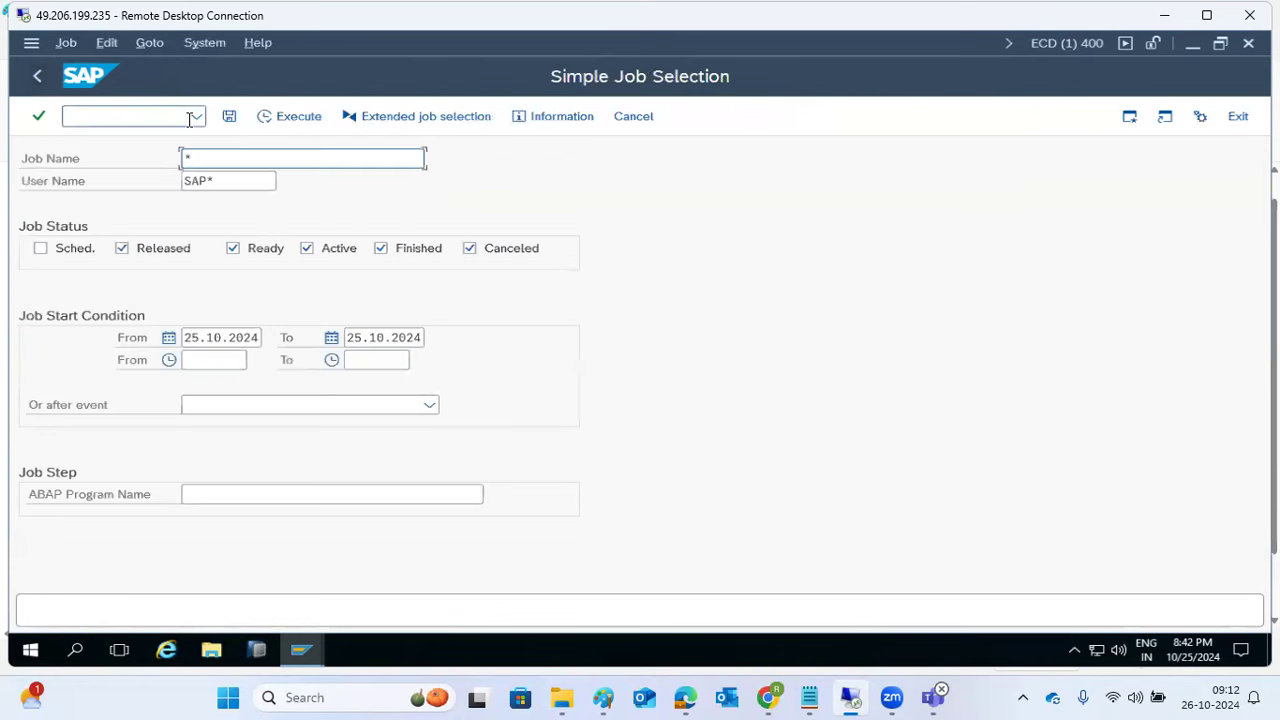
{"action": "left_click", "coordinate": [38, 77]}
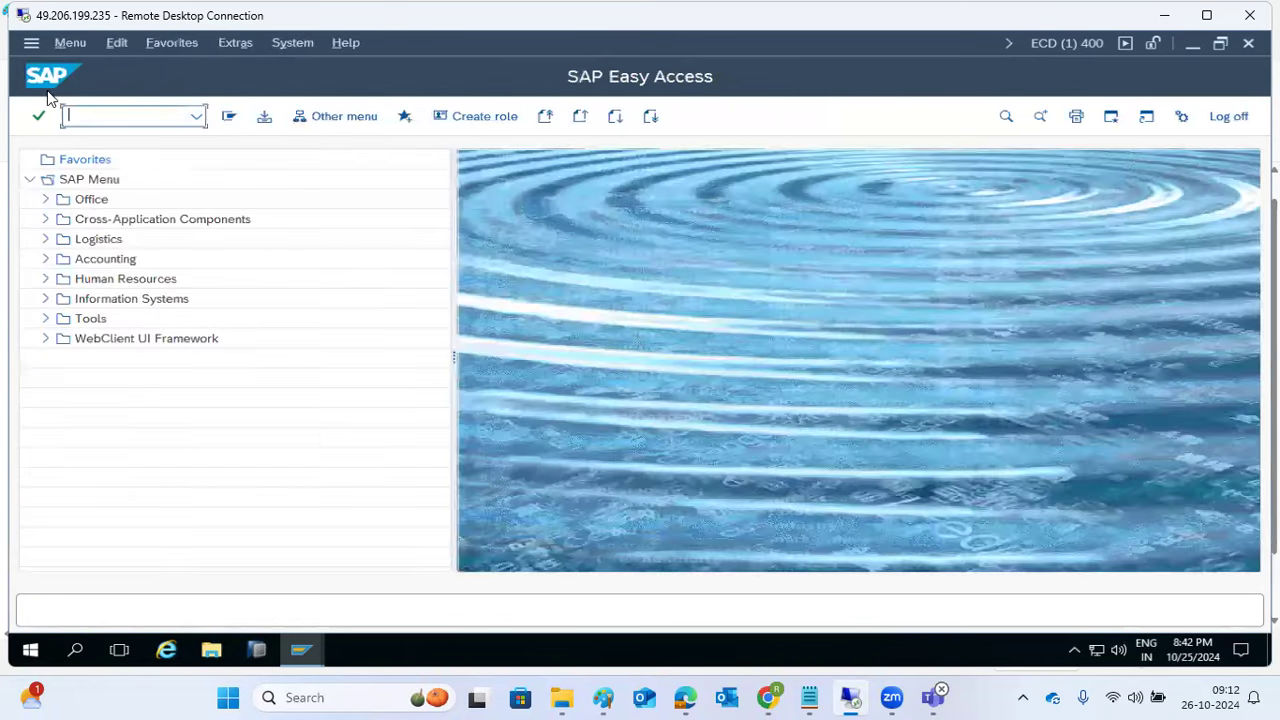
Step: Reopen the SCC3 client copy log details, refresh twice, and show the monitor processing AGR_FLAGS
{"action": "type", "text": "scc3"}
{"action": "key", "text": "Return"}
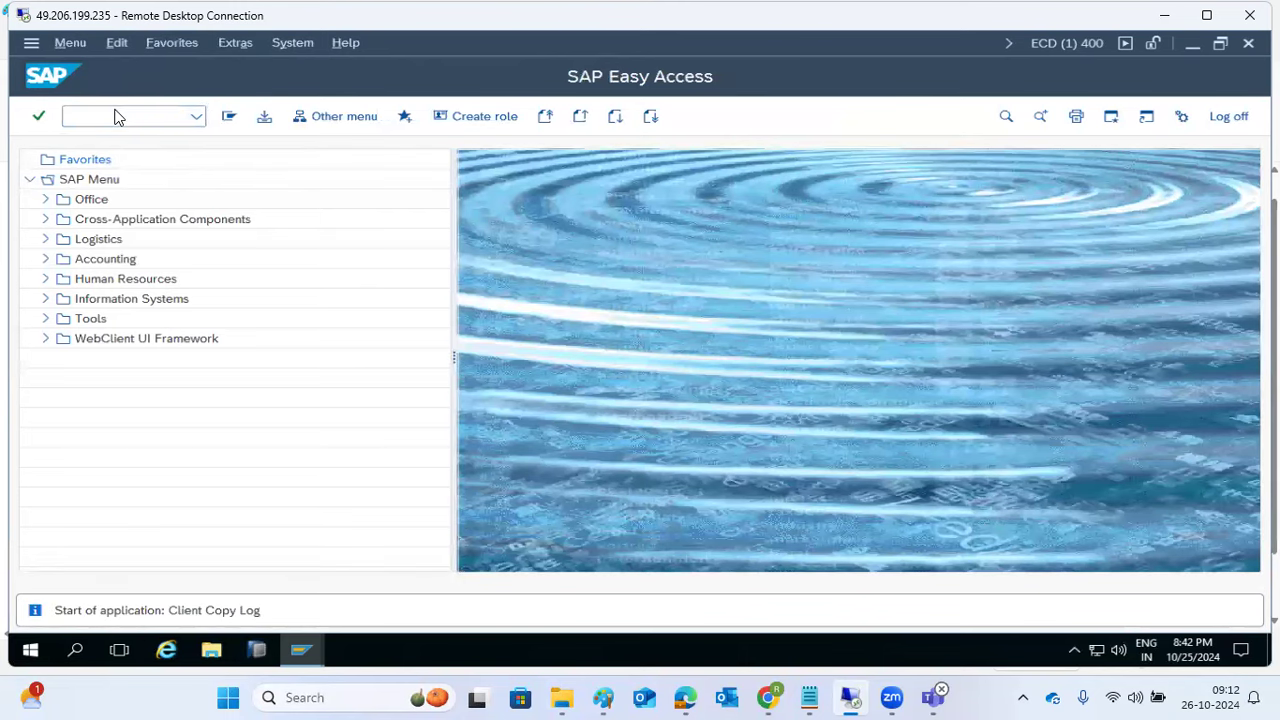
{"action": "double_click", "coordinate": [274, 227]}
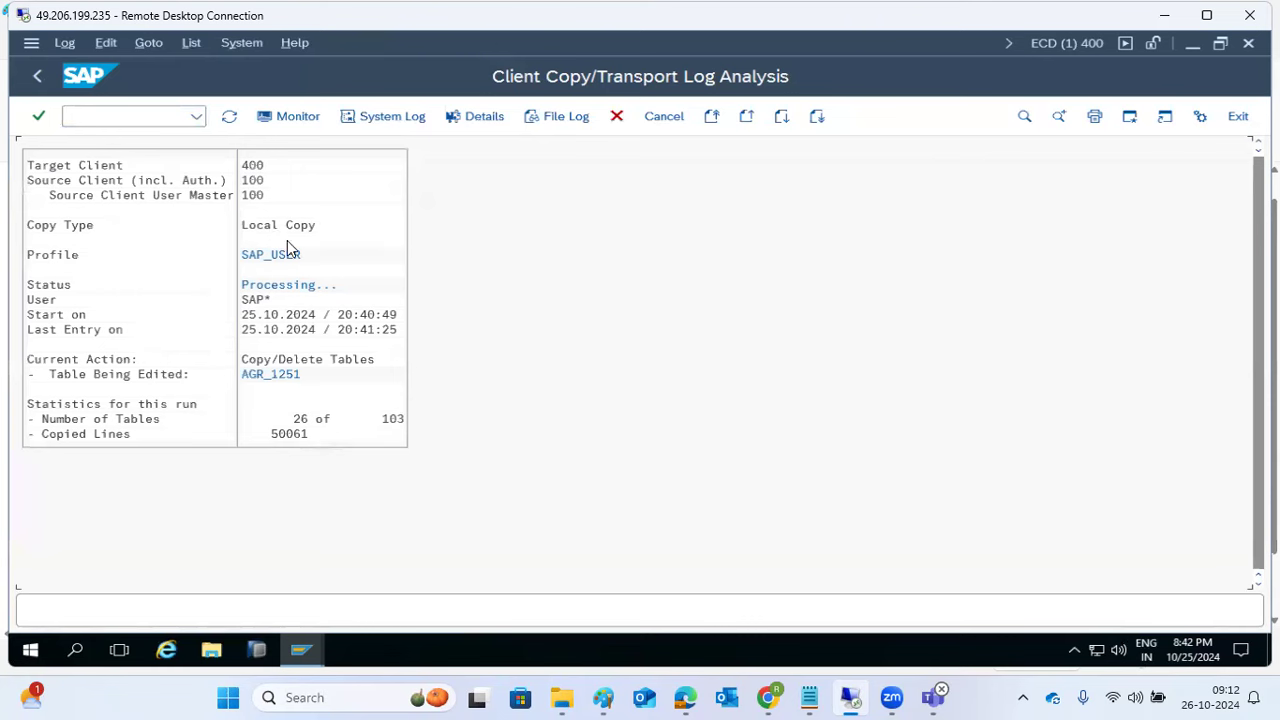
{"action": "left_click", "coordinate": [229, 118]}
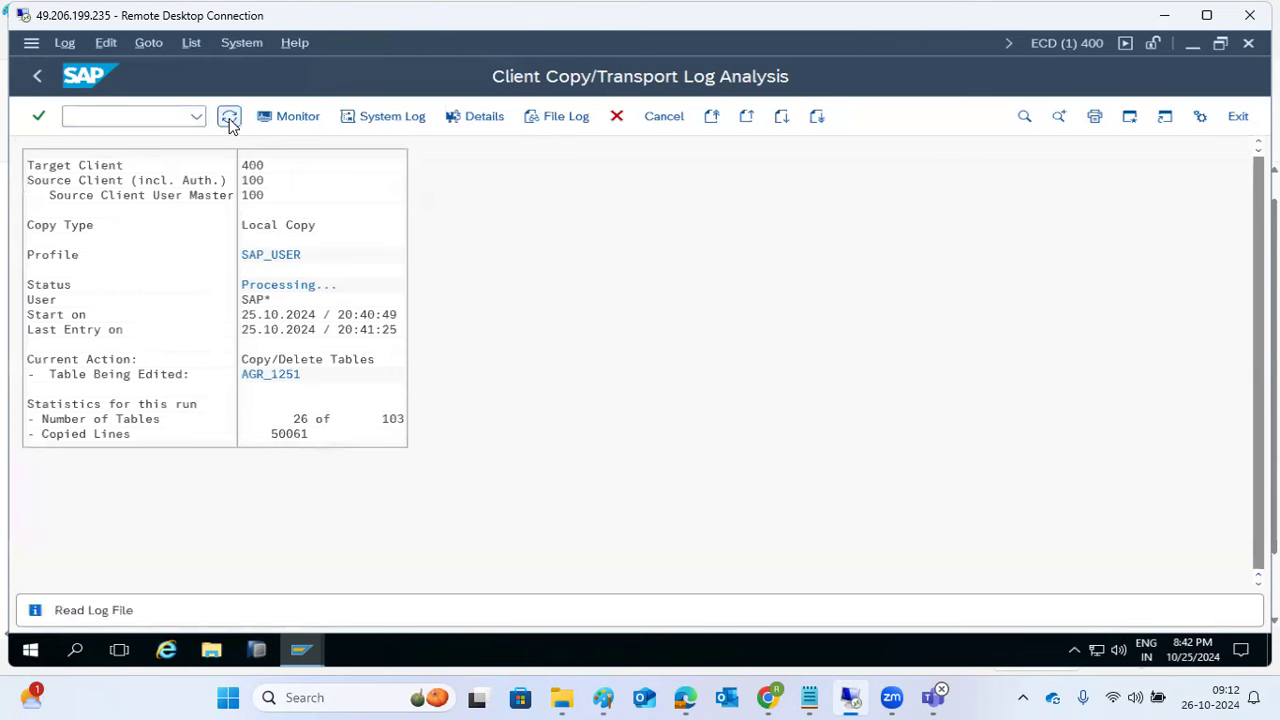
{"action": "left_click", "coordinate": [229, 118]}
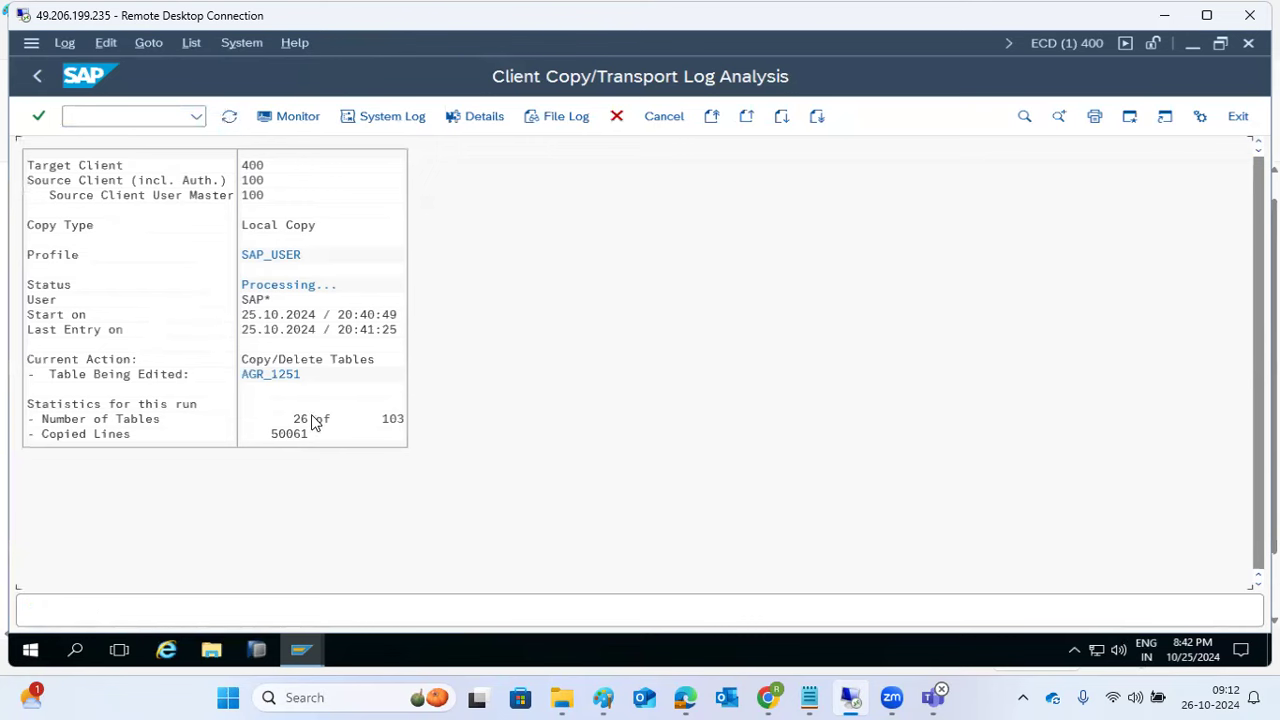
{"action": "left_click", "coordinate": [282, 119]}
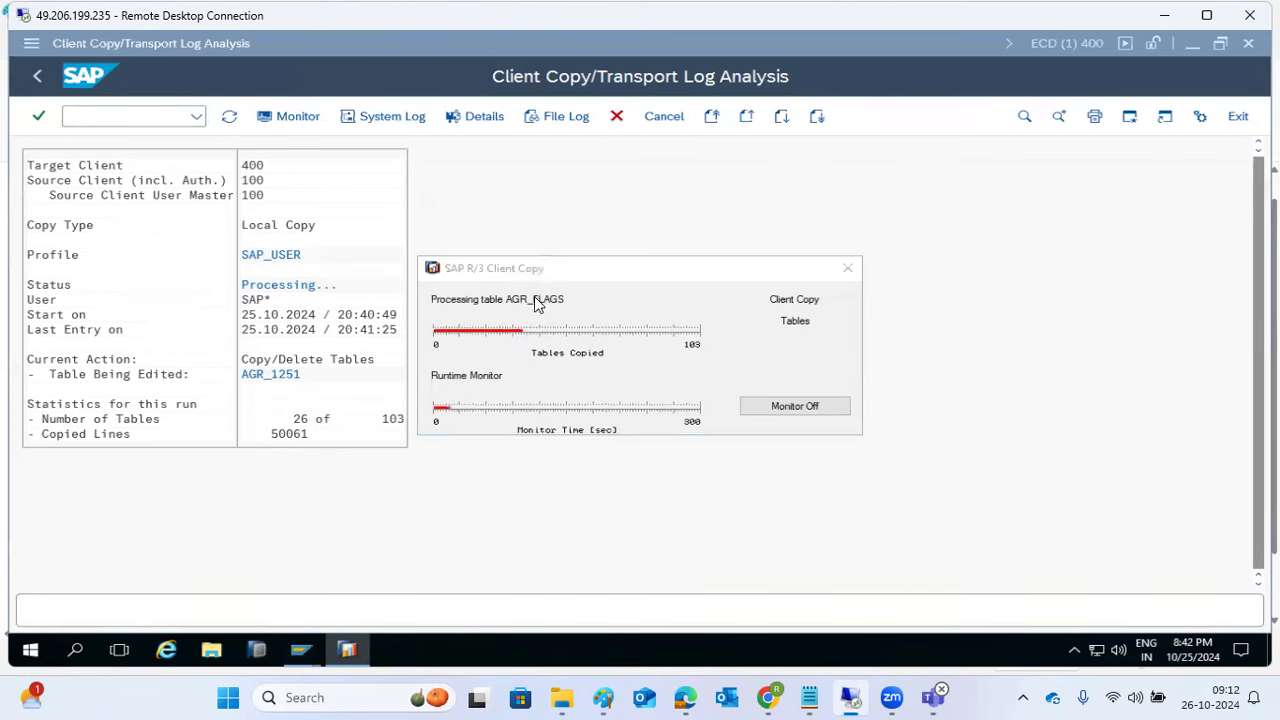
Step: Close the Client Copy monitor at 34 of 103 tables, go back, and return to the Paint notes
{"action": "left_click", "coordinate": [847, 268]}
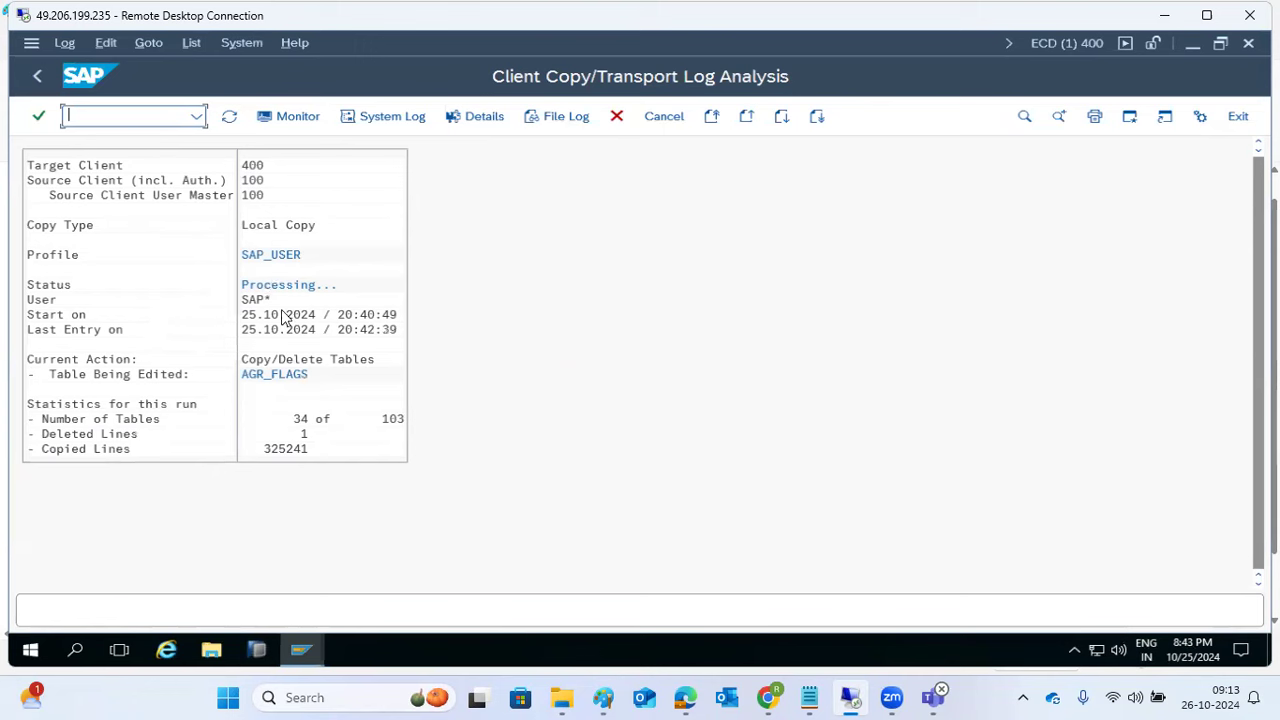
{"action": "left_click", "coordinate": [252, 194]}
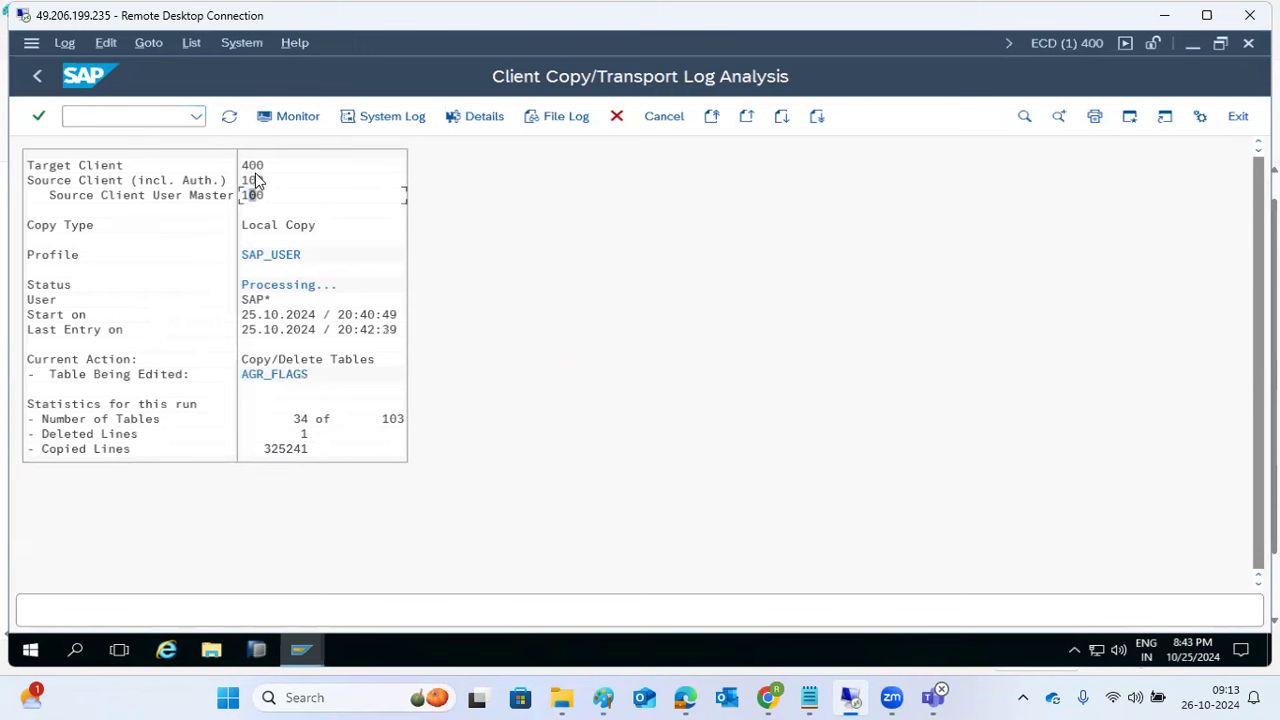
{"action": "left_click", "coordinate": [40, 77]}
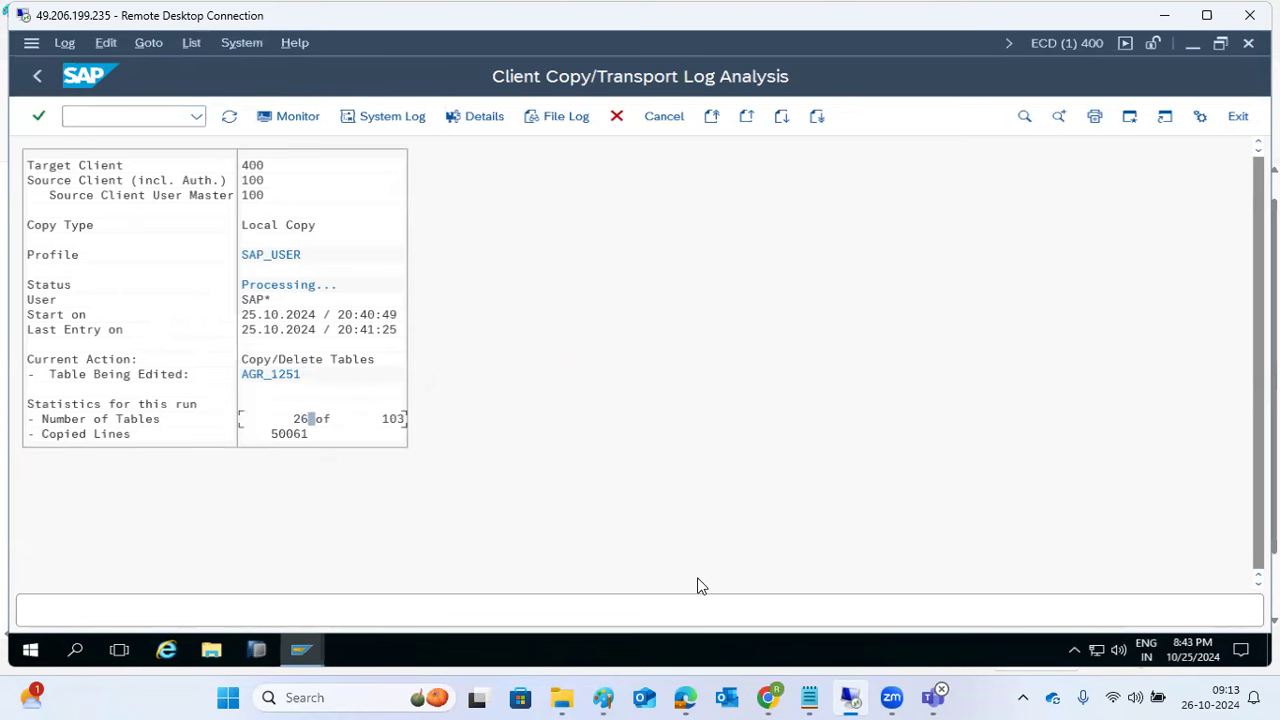
{"action": "left_click", "coordinate": [603, 697]}
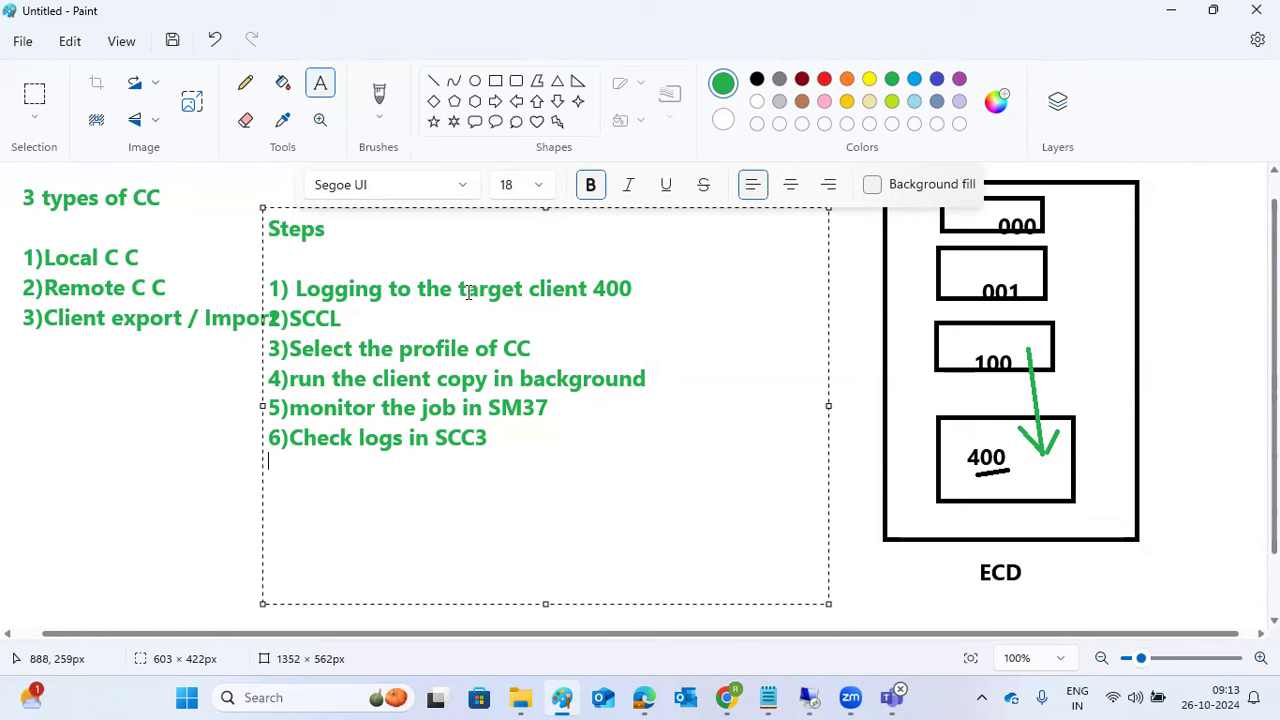
Step: Add a text box below the CC types listing SAP_ALL, SAP_CUST, SAP_USER and SAP_UCUST
{"action": "left_click", "coordinate": [650, 287]}
{"action": "left_click", "coordinate": [58, 392]}
{"action": "left_click_drag", "start_coordinate": [49, 386], "coordinate": [205, 540]}
{"action": "type", "text": "SAP_ALL"}
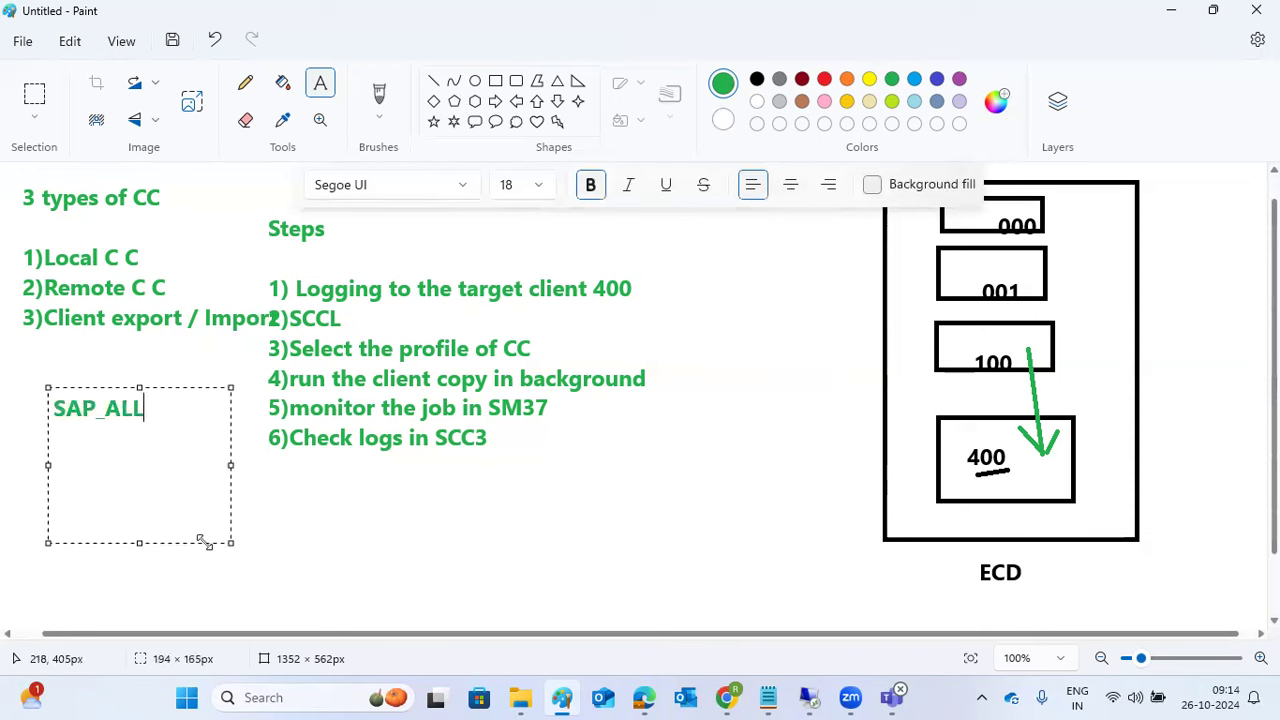
{"action": "key", "text": "Return"}
{"action": "type", "text": "SAP_CUST"}
{"action": "key", "text": "Return"}
{"action": "type", "text": "SAP_"}
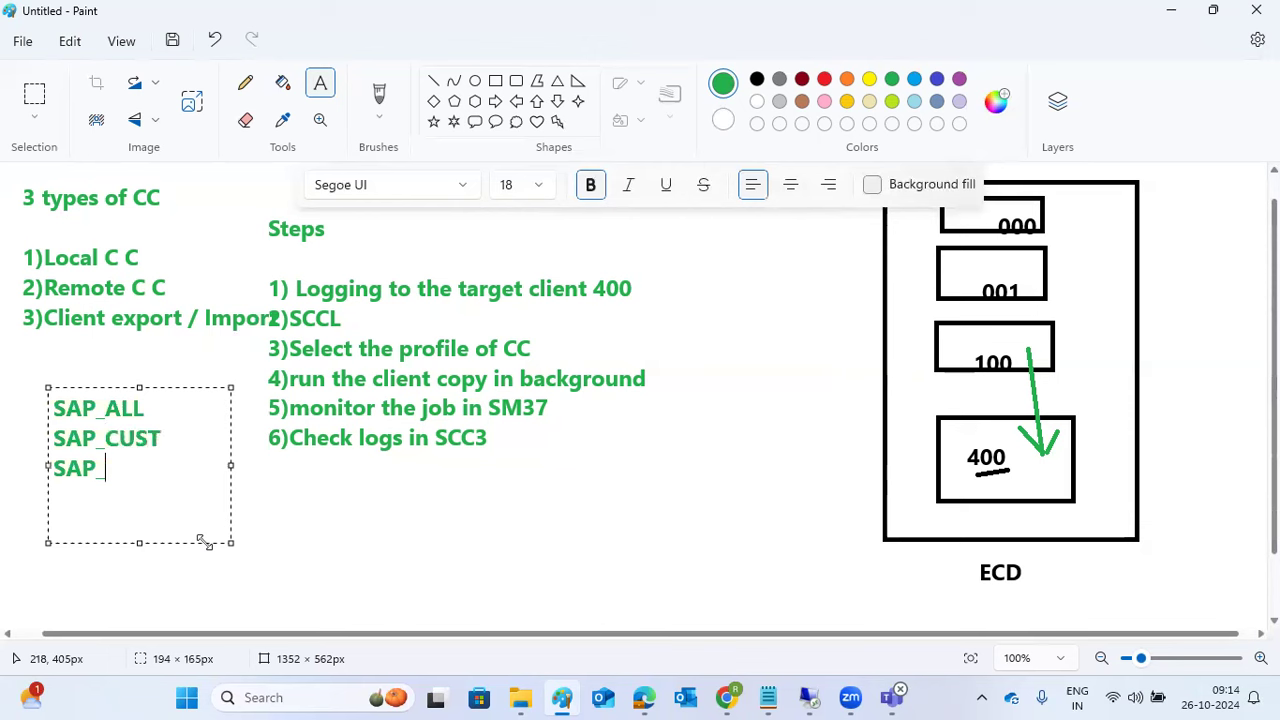
{"action": "type", "text": "USER"}
{"action": "key", "text": "Return"}
{"action": "type", "text": "SA"}
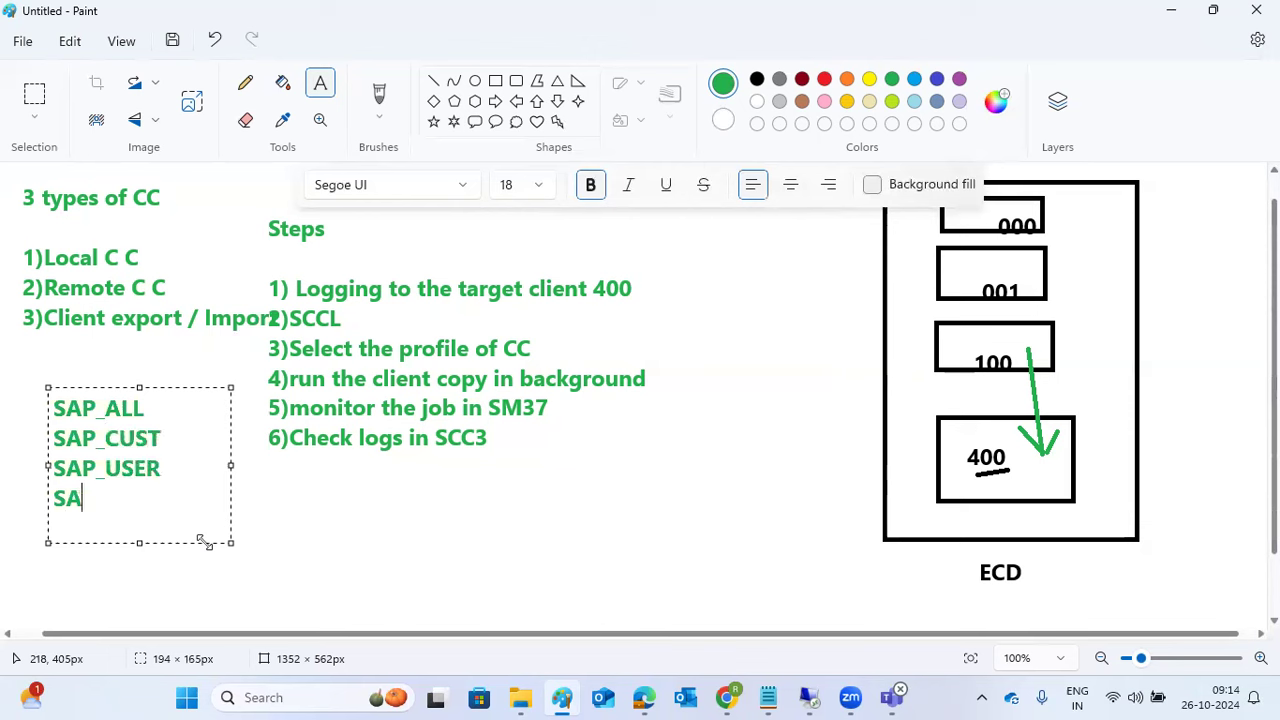
{"action": "type", "text": "P_UCSUT"}
{"action": "key", "text": "BackSpace"}
{"action": "key", "text": "BackSpace"}
{"action": "key", "text": "BackSpace"}
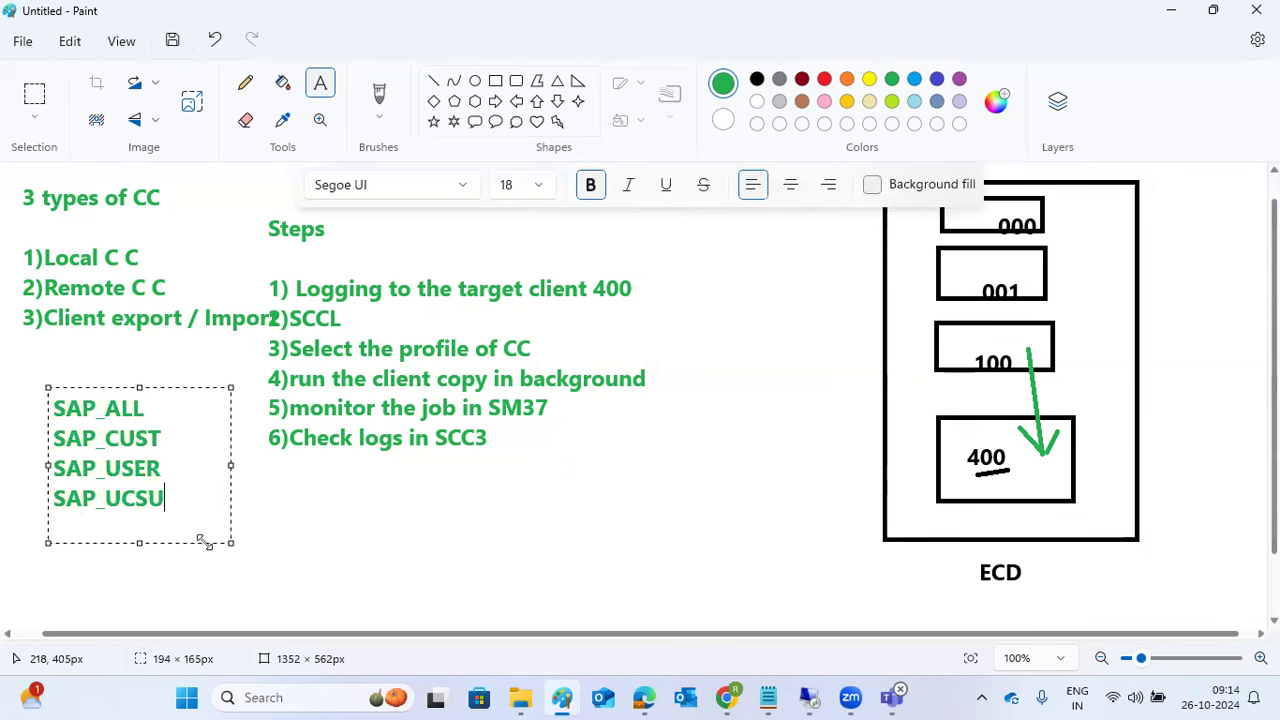
{"action": "type", "text": "UST"}
Step: Select the four profile lines, commit the list to the canvas, and return to SAP
{"action": "left_click_drag", "start_coordinate": [179, 498], "coordinate": [35, 408]}
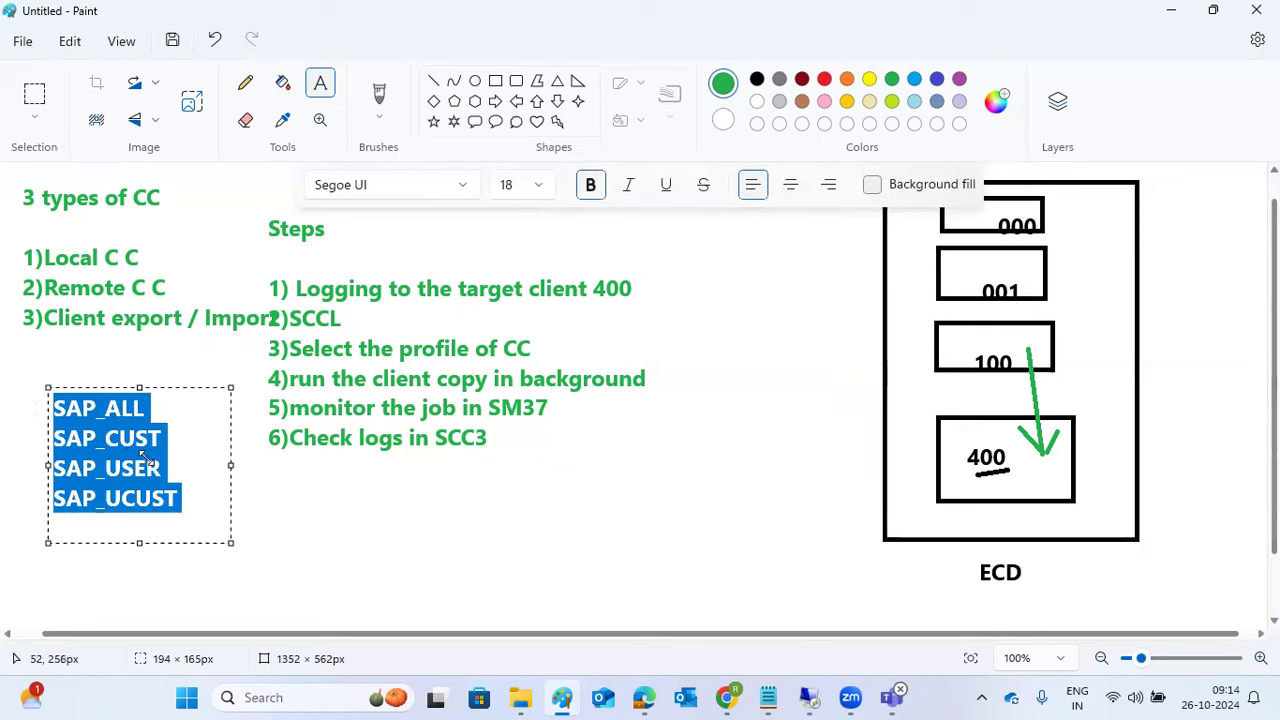
{"action": "left_click_drag", "start_coordinate": [180, 498], "coordinate": [40, 413]}
{"action": "left_click", "coordinate": [537, 323]}
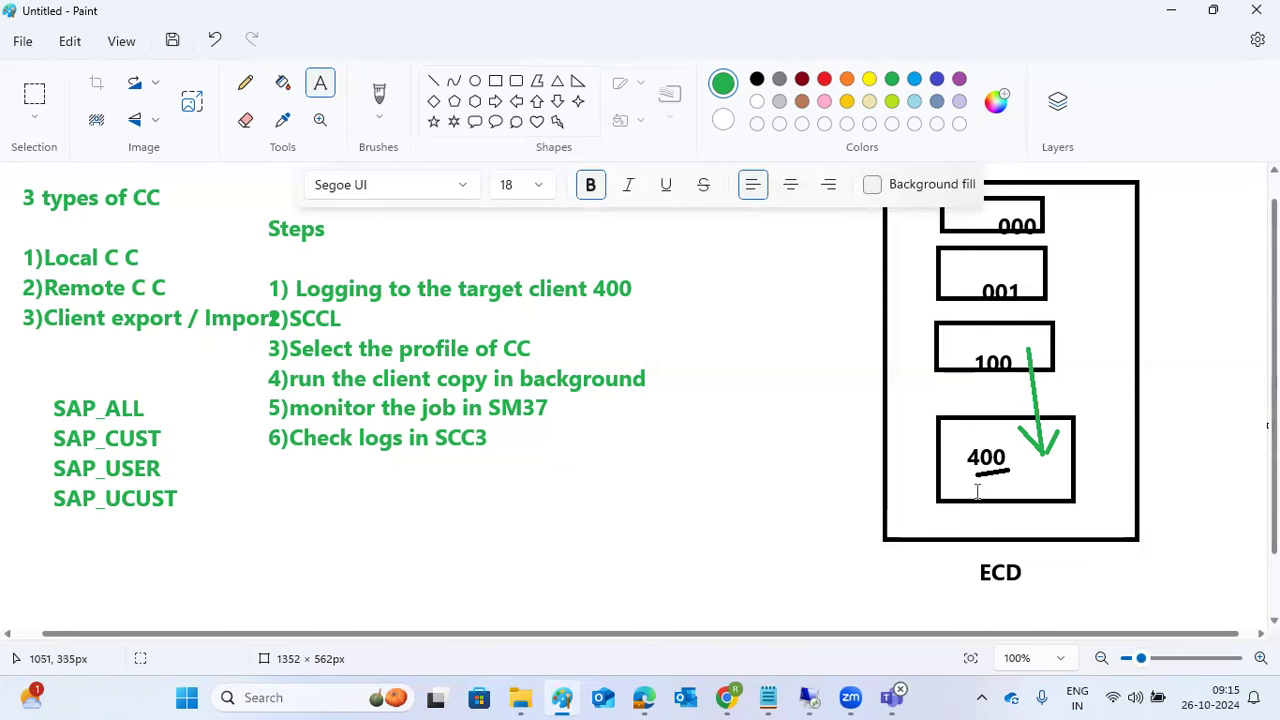
{"action": "left_click", "coordinate": [816, 697]}
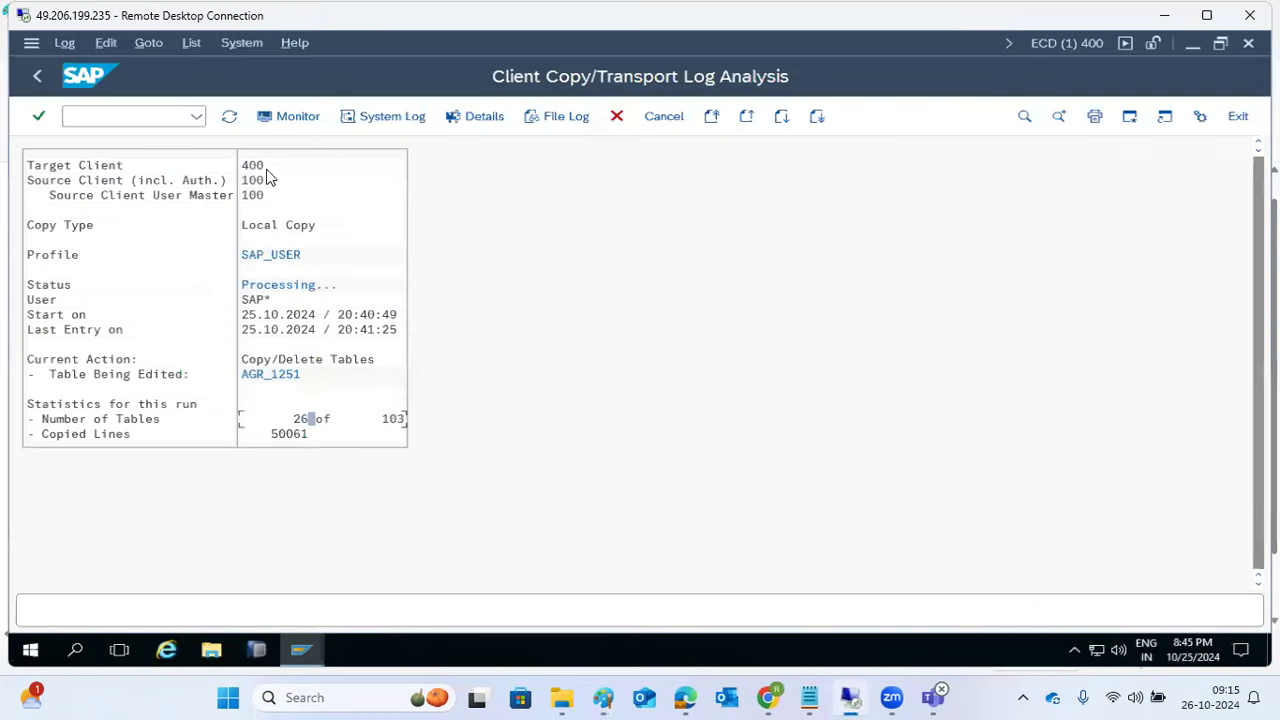
Step: Refresh the SCC3 log and check the monitor until 85 of 103 tables are copied
{"action": "left_click", "coordinate": [229, 116]}
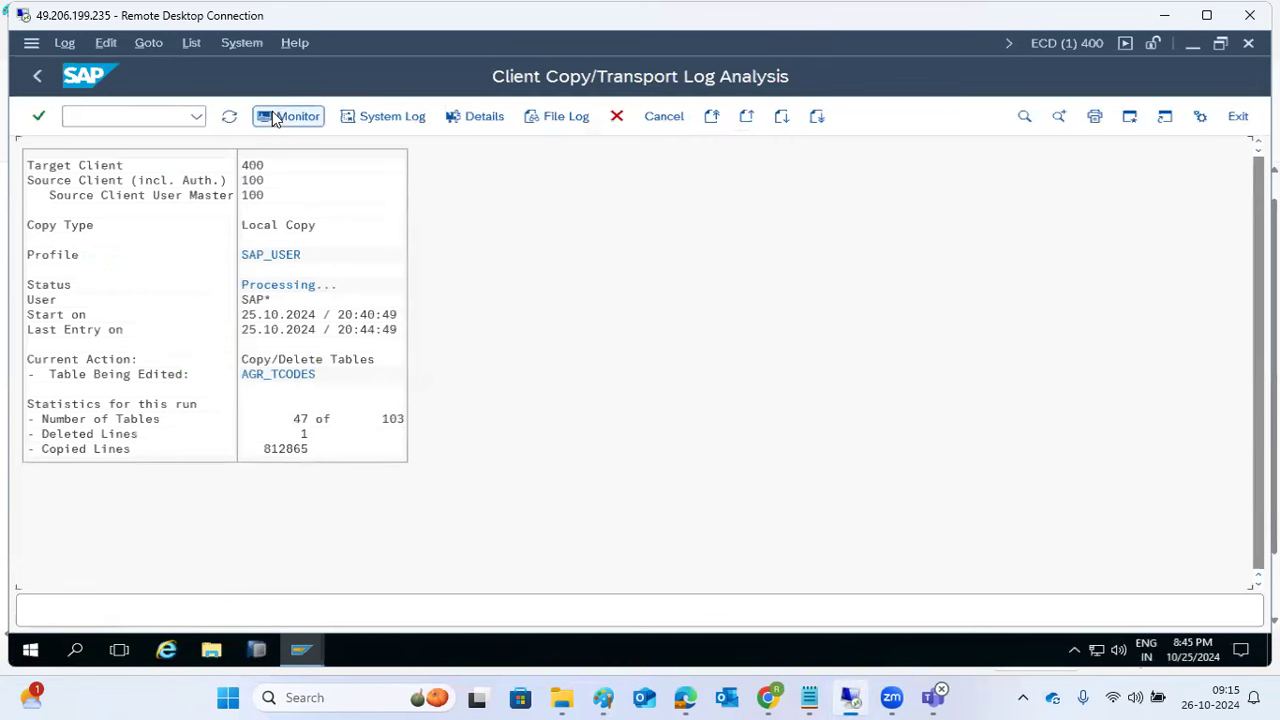
{"action": "left_click", "coordinate": [275, 118]}
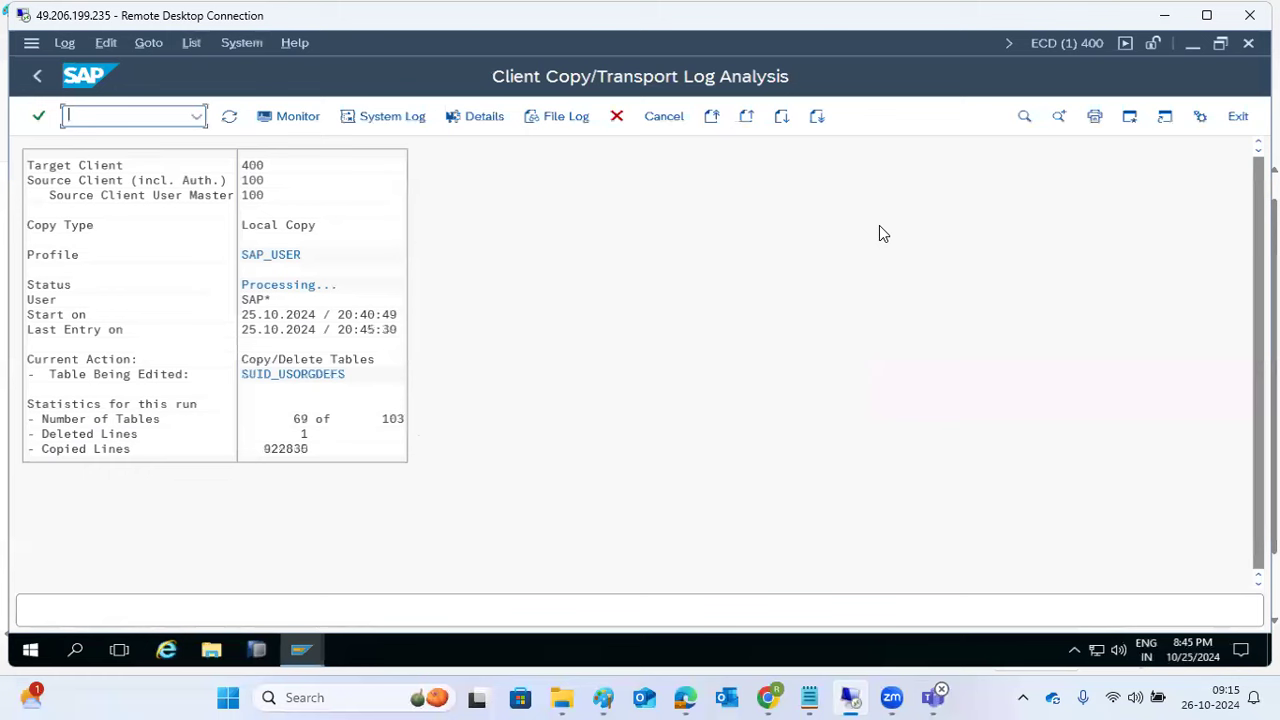
{"action": "left_click", "coordinate": [293, 226]}
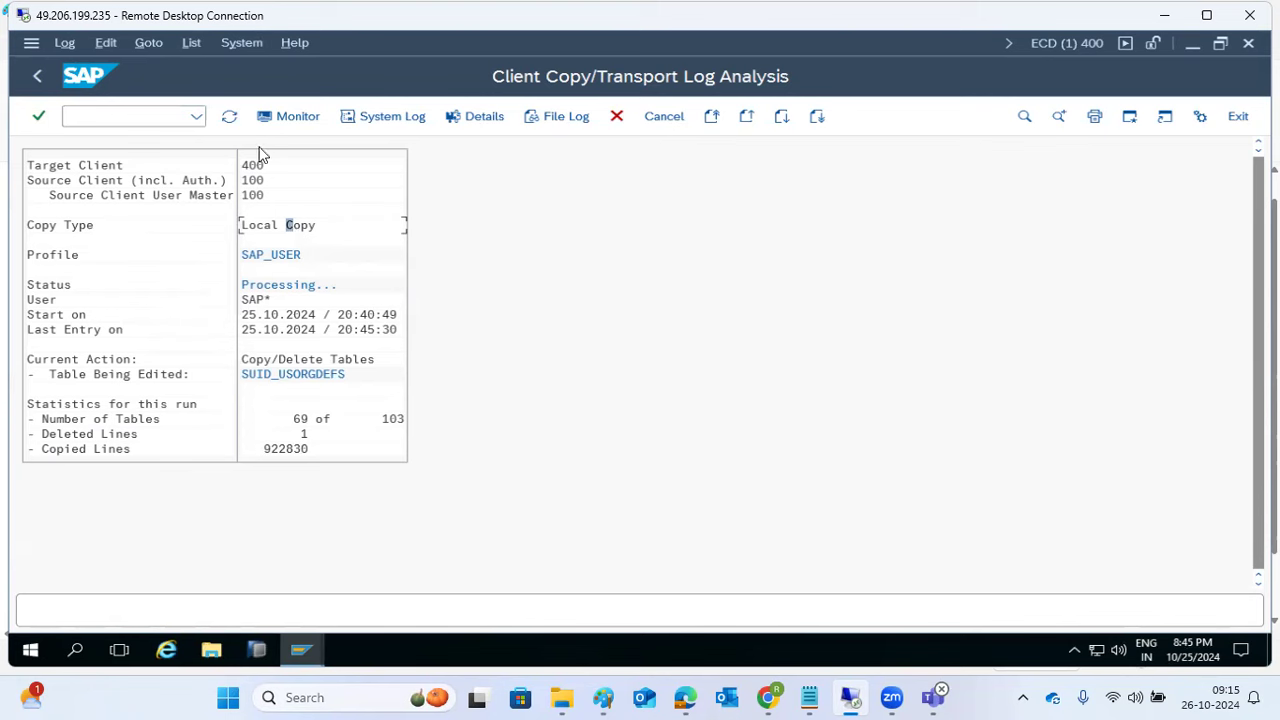
{"action": "left_click", "coordinate": [228, 118]}
{"action": "left_click", "coordinate": [228, 118]}
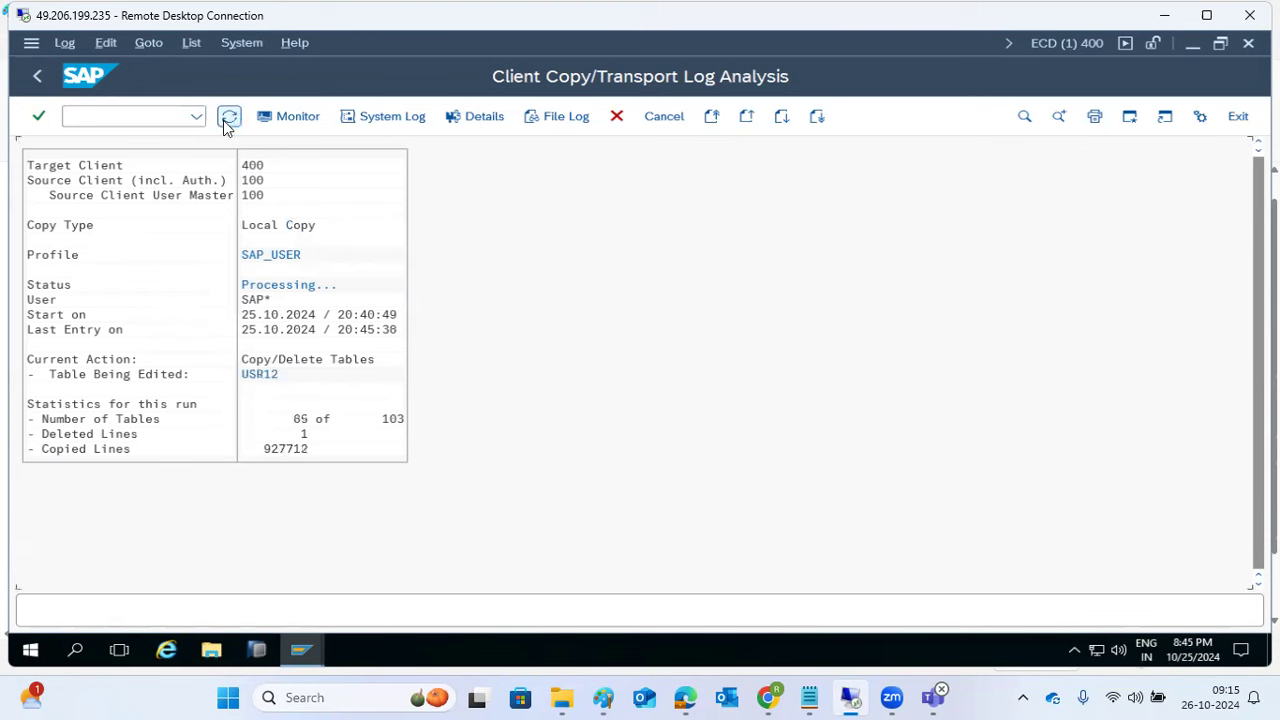
{"action": "left_click", "coordinate": [228, 118]}
{"action": "left_click", "coordinate": [283, 116]}
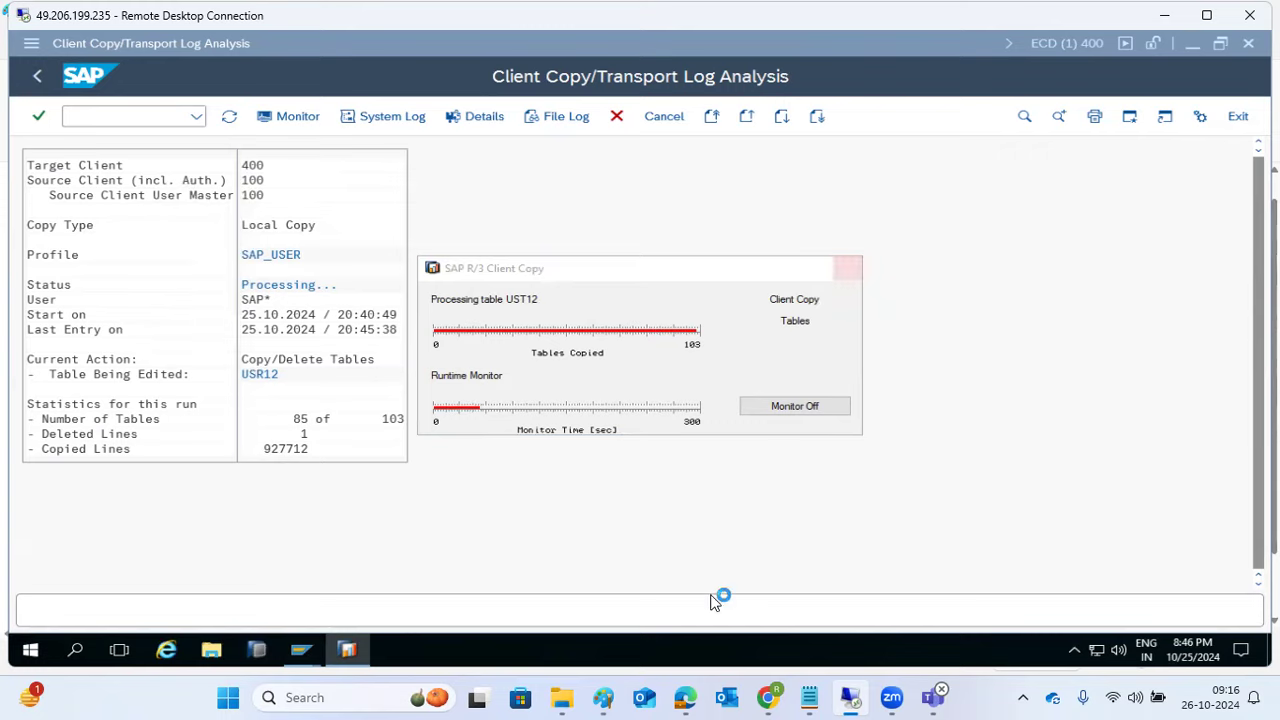
{"action": "left_click", "coordinate": [603, 697]}
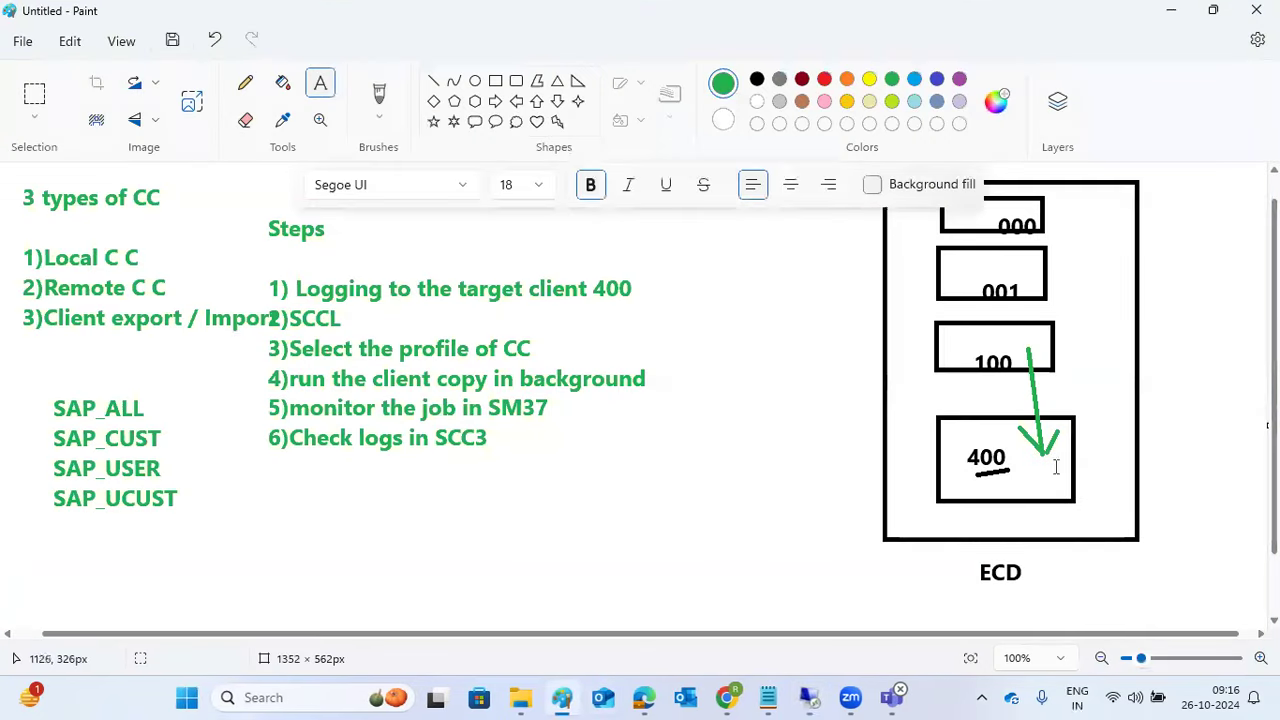
Step: Draw a short green line in the 400 box and a green line from 100 to 400
{"action": "left_click", "coordinate": [433, 81]}
{"action": "left_click_drag", "start_coordinate": [1016, 472], "coordinate": [1042, 472]}
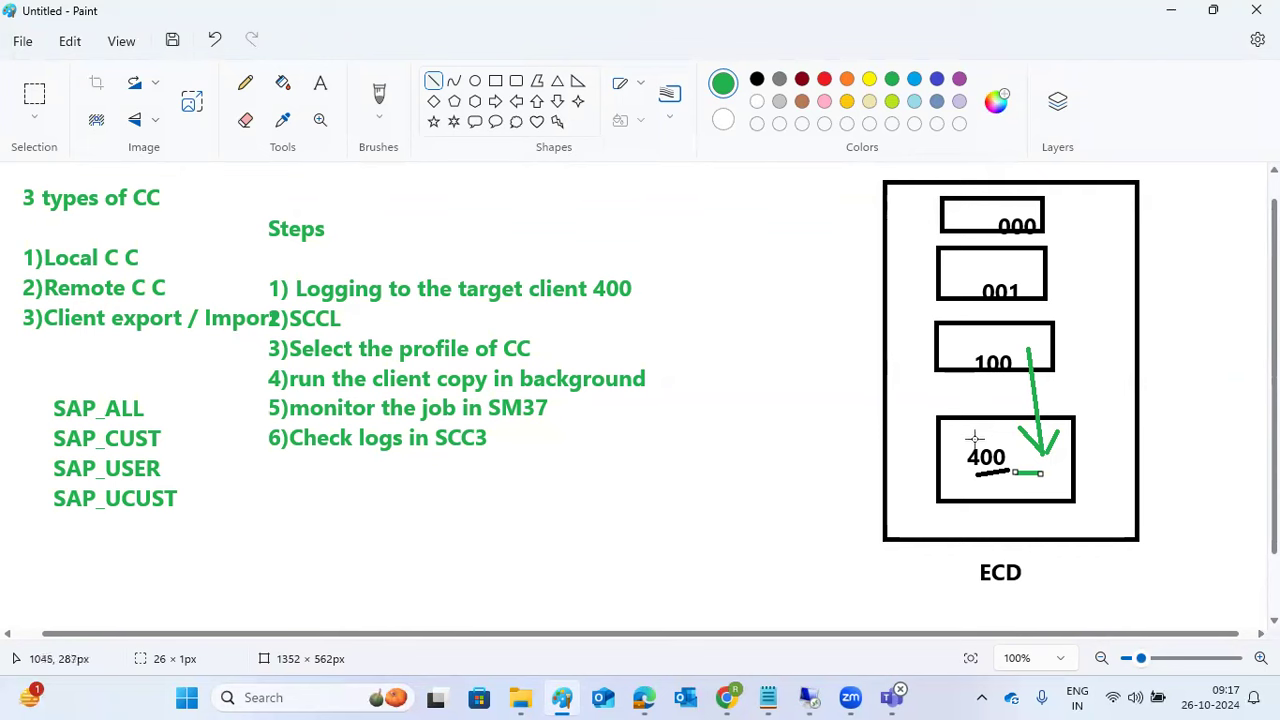
{"action": "left_click", "coordinate": [1029, 349]}
{"action": "left_click_drag", "start_coordinate": [1029, 349], "coordinate": [1040, 449]}
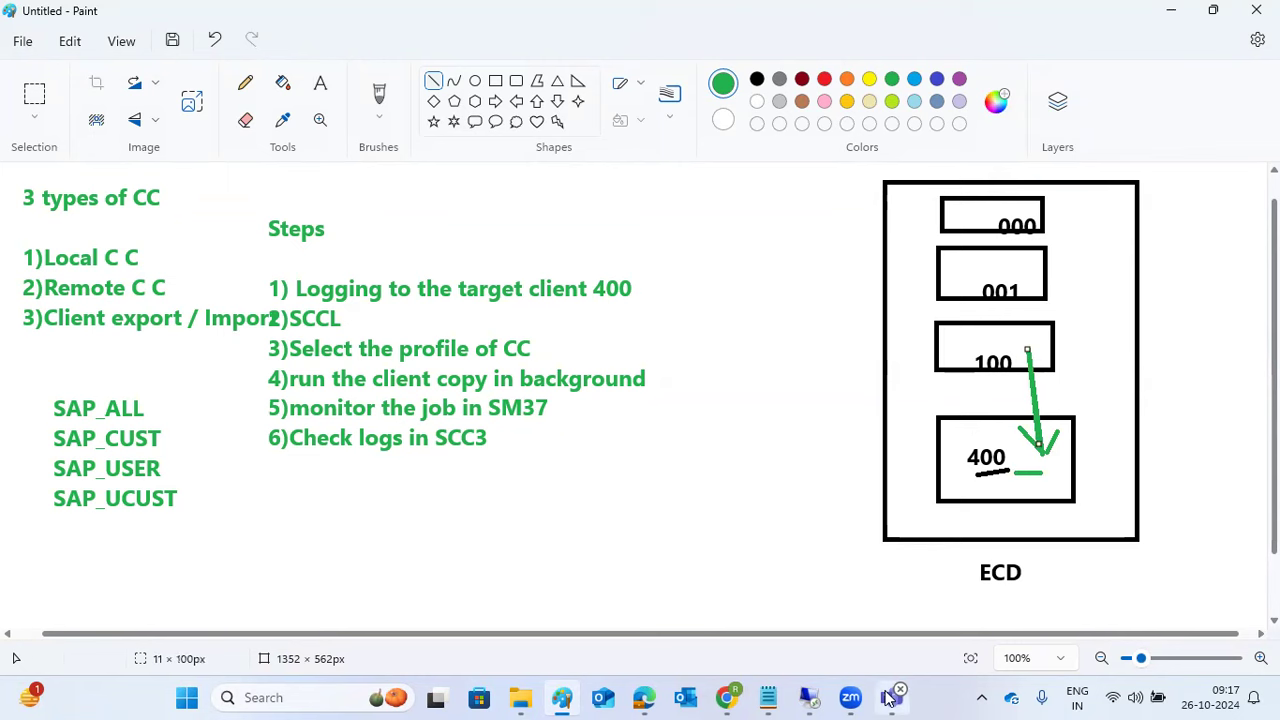
{"action": "left_click", "coordinate": [808, 697]}
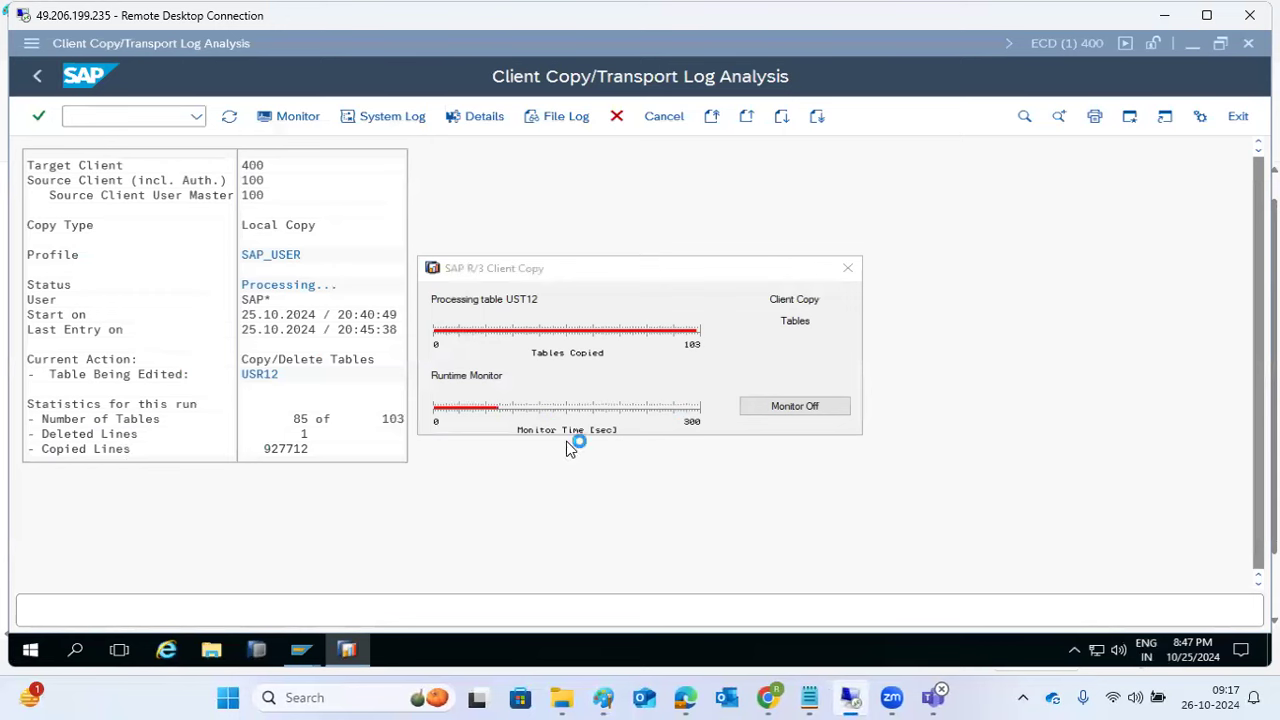
Step: Close the copy monitor and refresh until the log shows Completed with 103 of 103 tables
{"action": "left_click", "coordinate": [849, 269]}
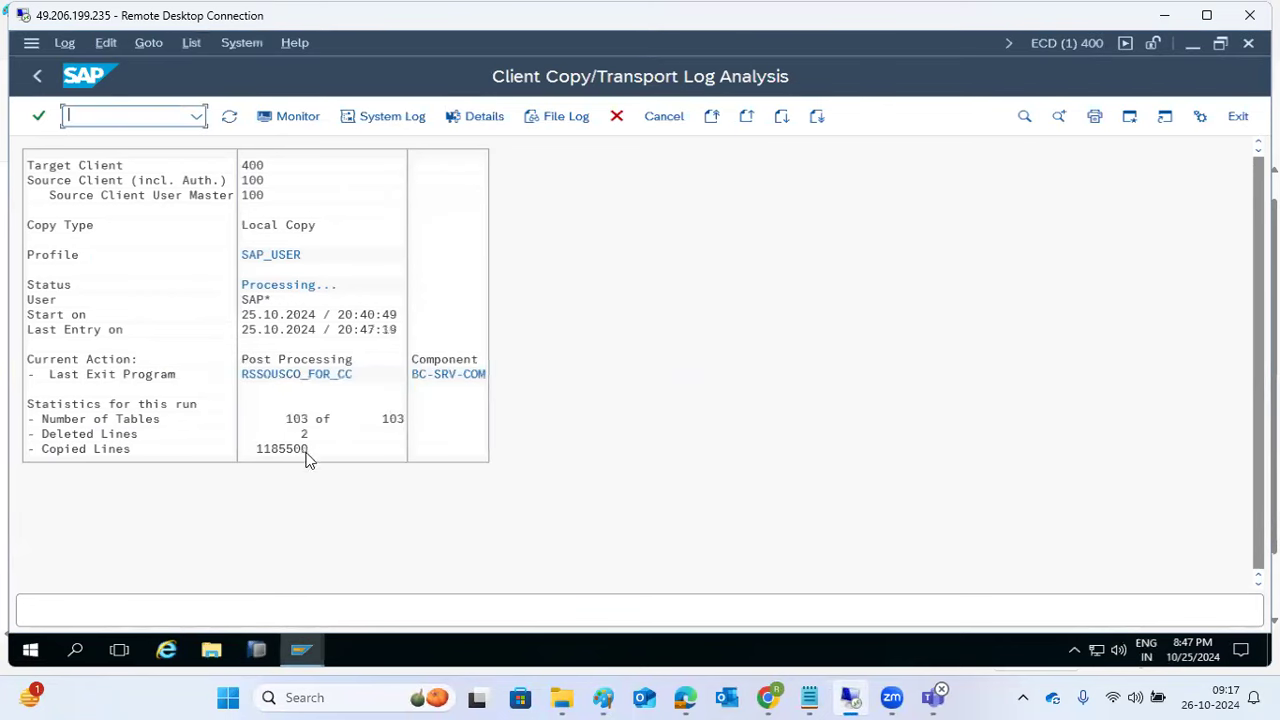
{"action": "left_click", "coordinate": [229, 117]}
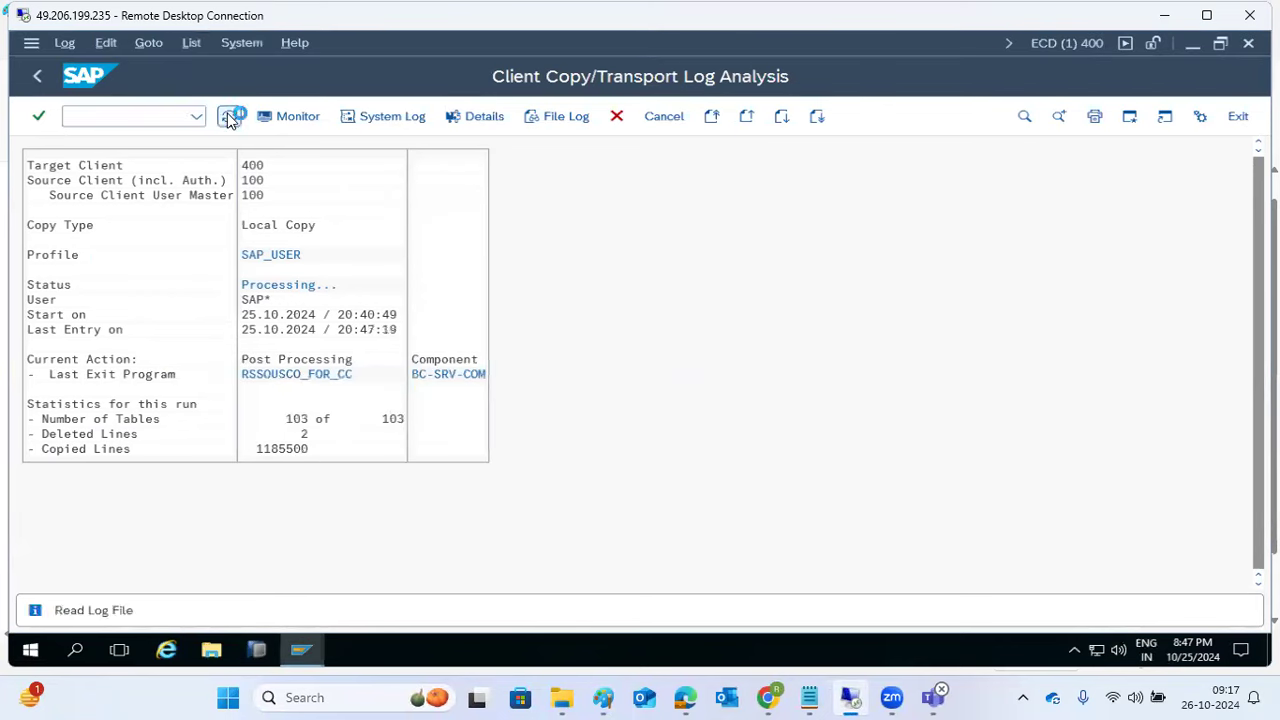
{"action": "left_click", "coordinate": [229, 117]}
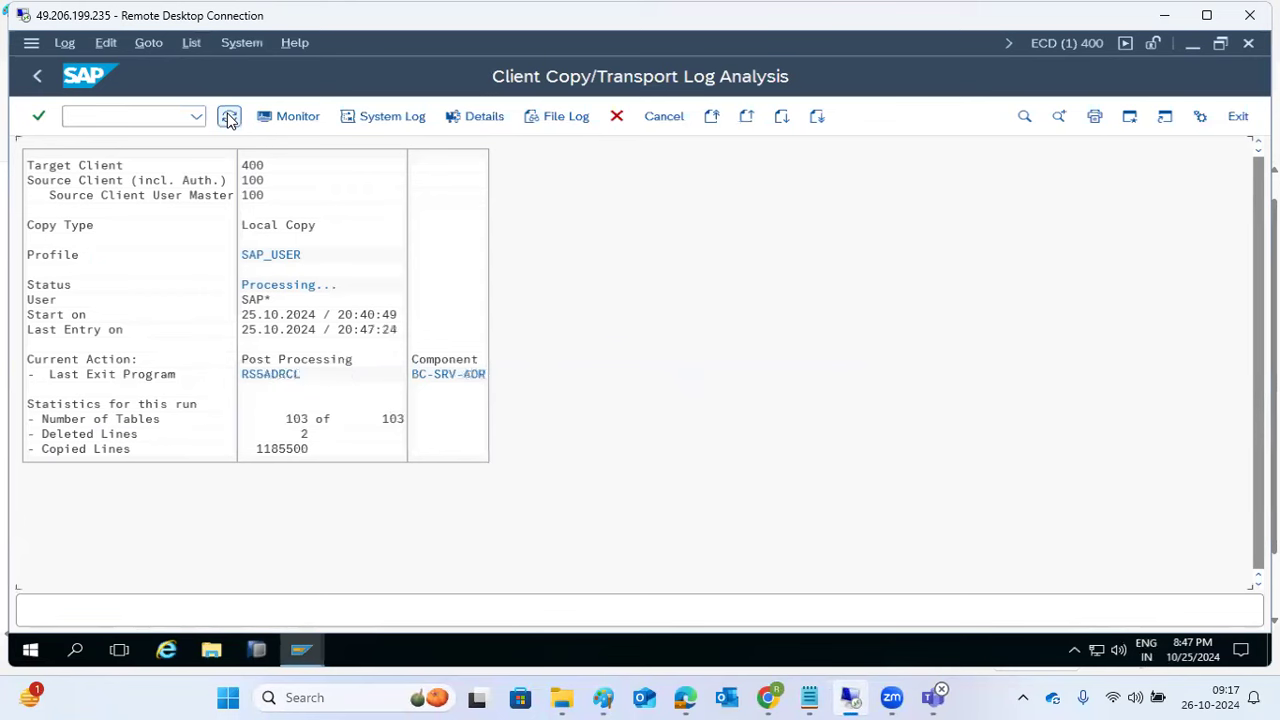
{"action": "left_click", "coordinate": [229, 117]}
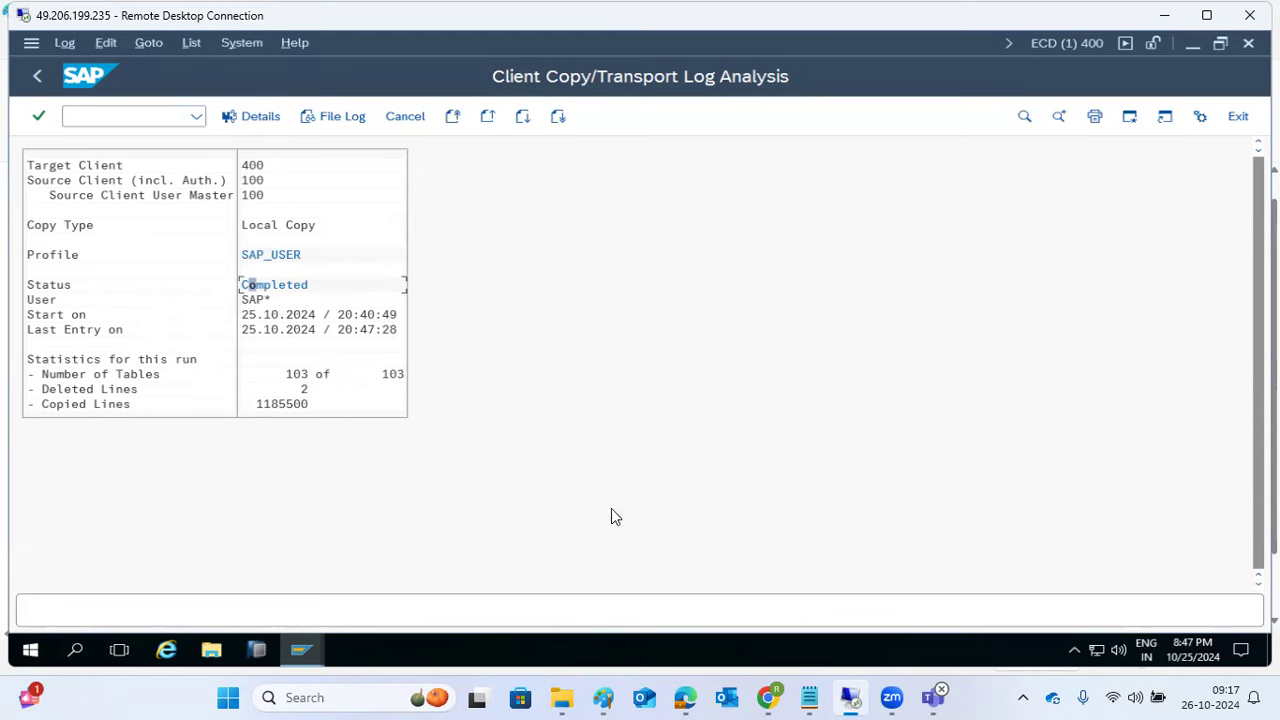
{"action": "mouse_move", "coordinate": [610, 697]}
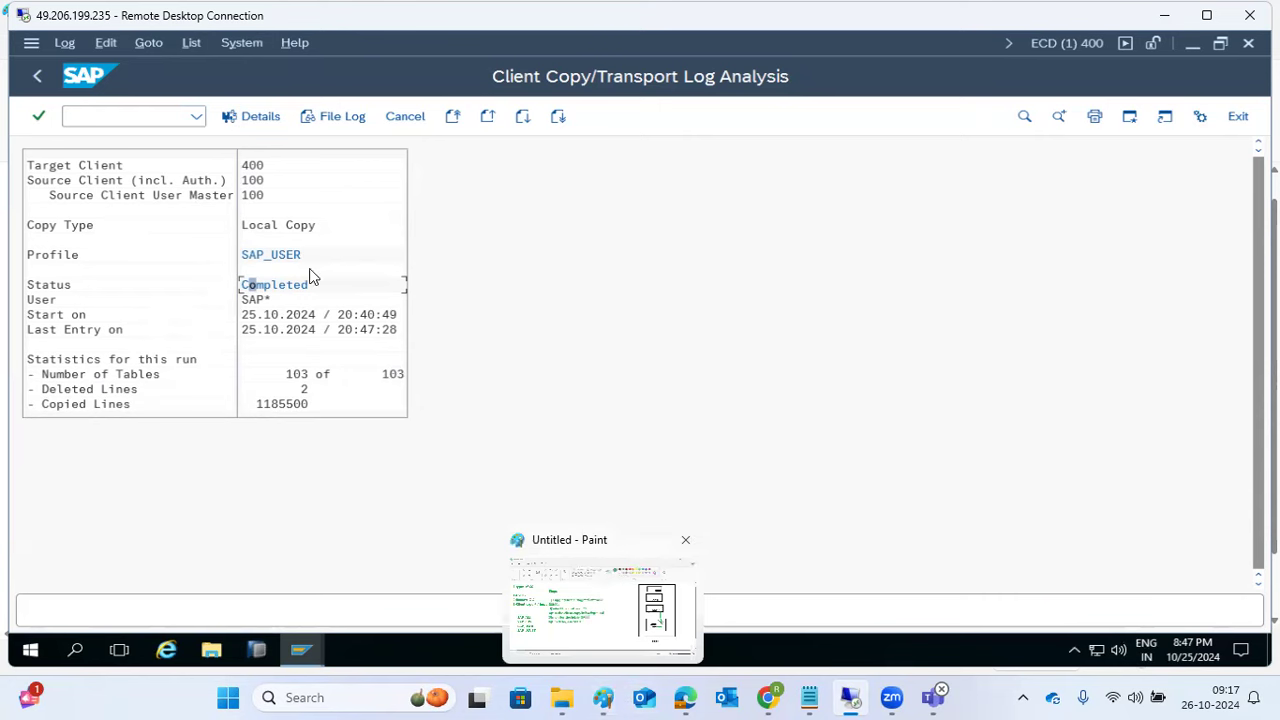
Step: Open SU01 with /nsu01, list users through the F4 search help, then close it
{"action": "left_click", "coordinate": [128, 115]}
{"action": "type", "text": "/nsu01"}
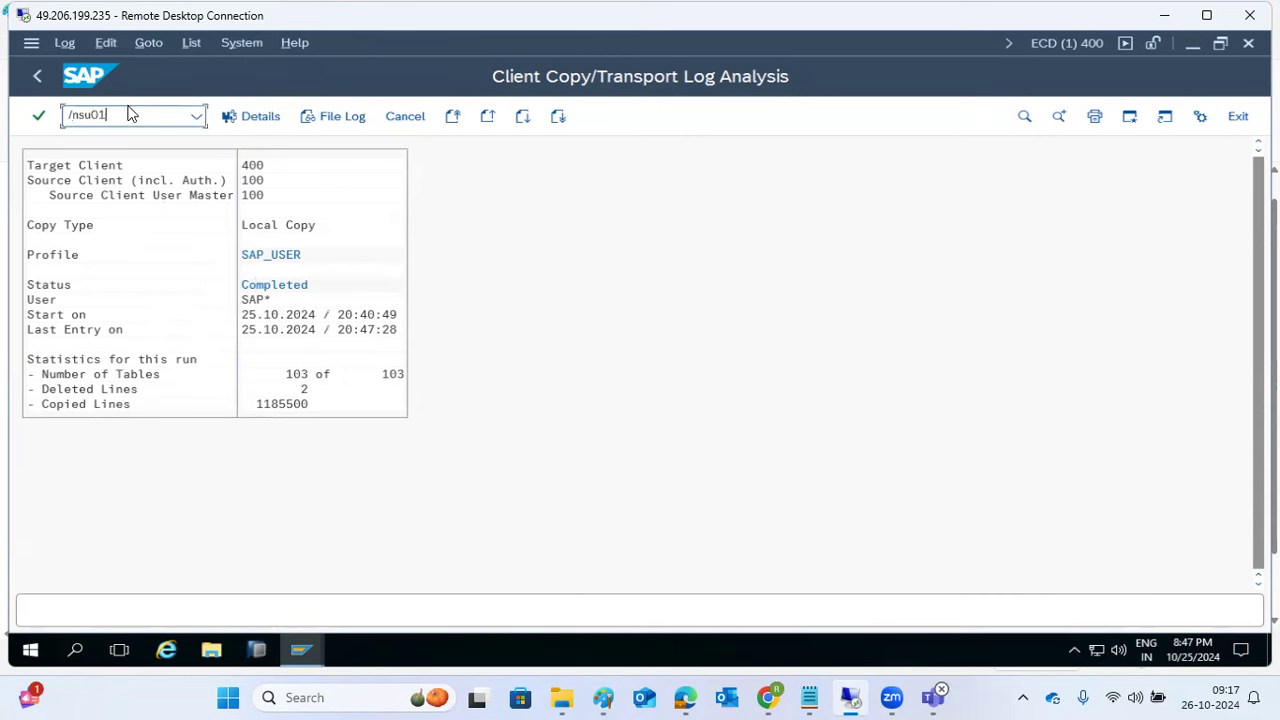
{"action": "key", "text": "Return"}
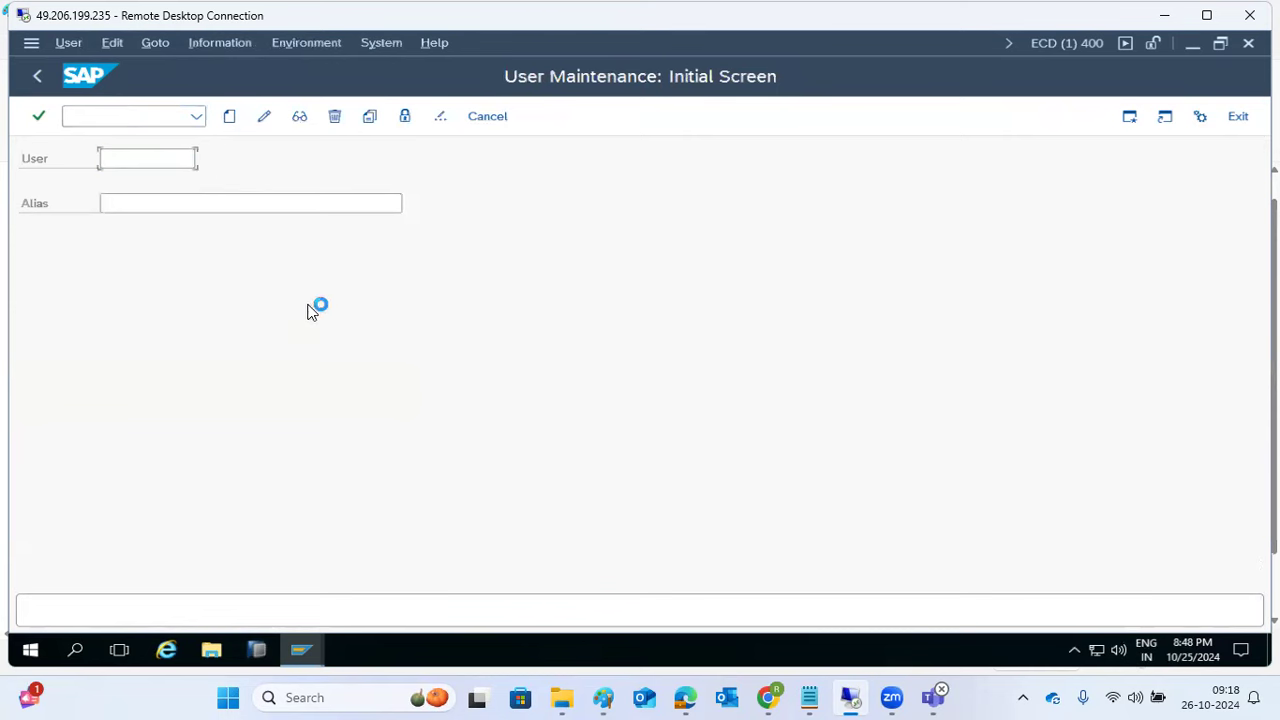
{"action": "key", "text": "F4"}
{"action": "left_click", "coordinate": [545, 615]}
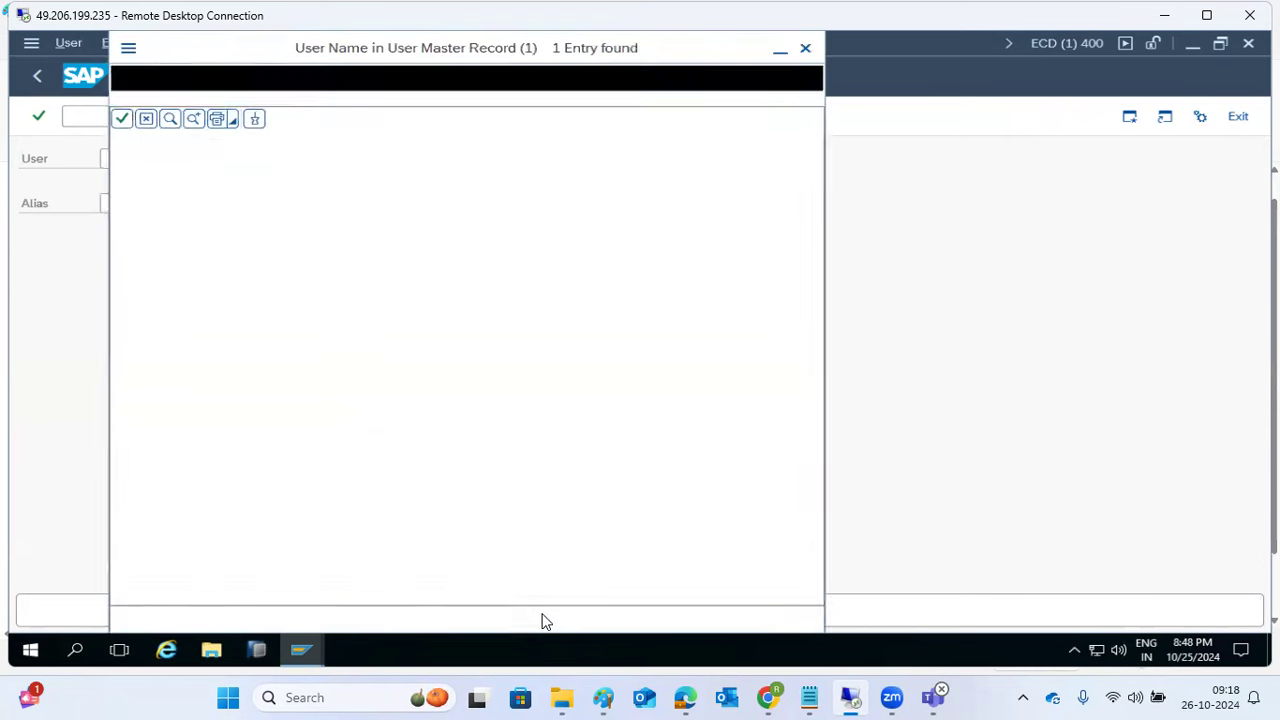
{"action": "left_click", "coordinate": [805, 47]}
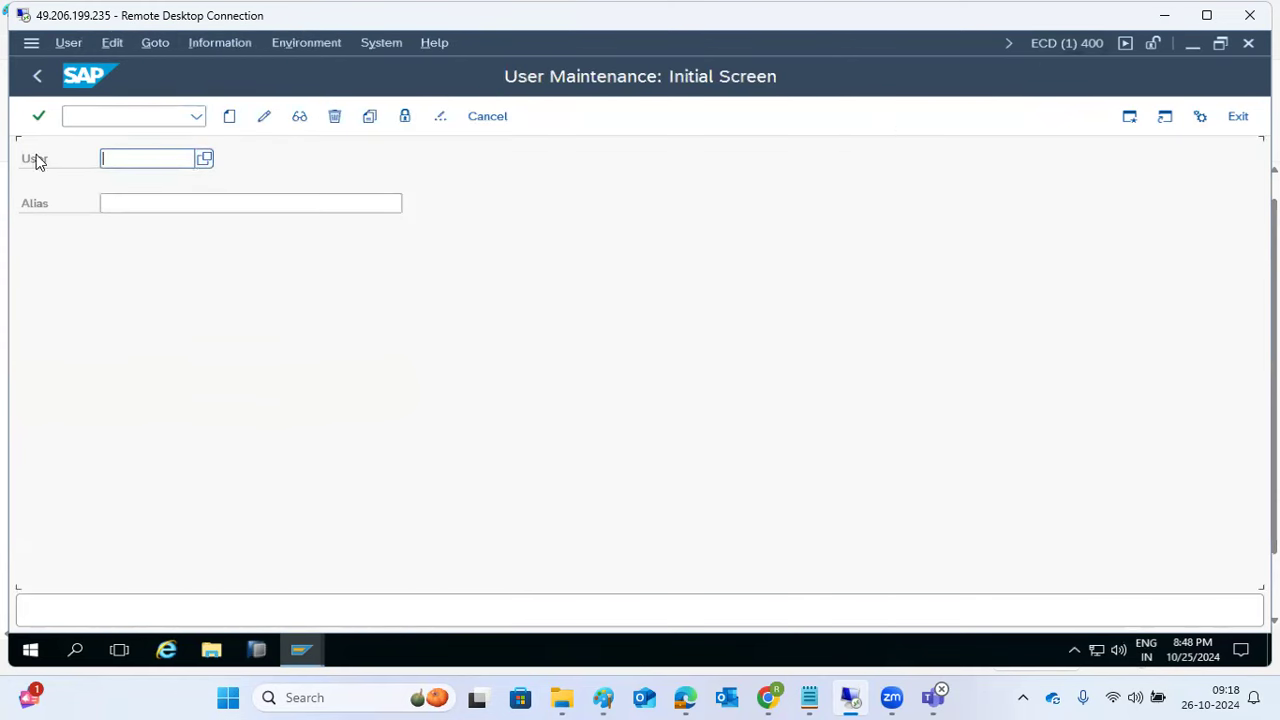
{"action": "left_click", "coordinate": [608, 697]}
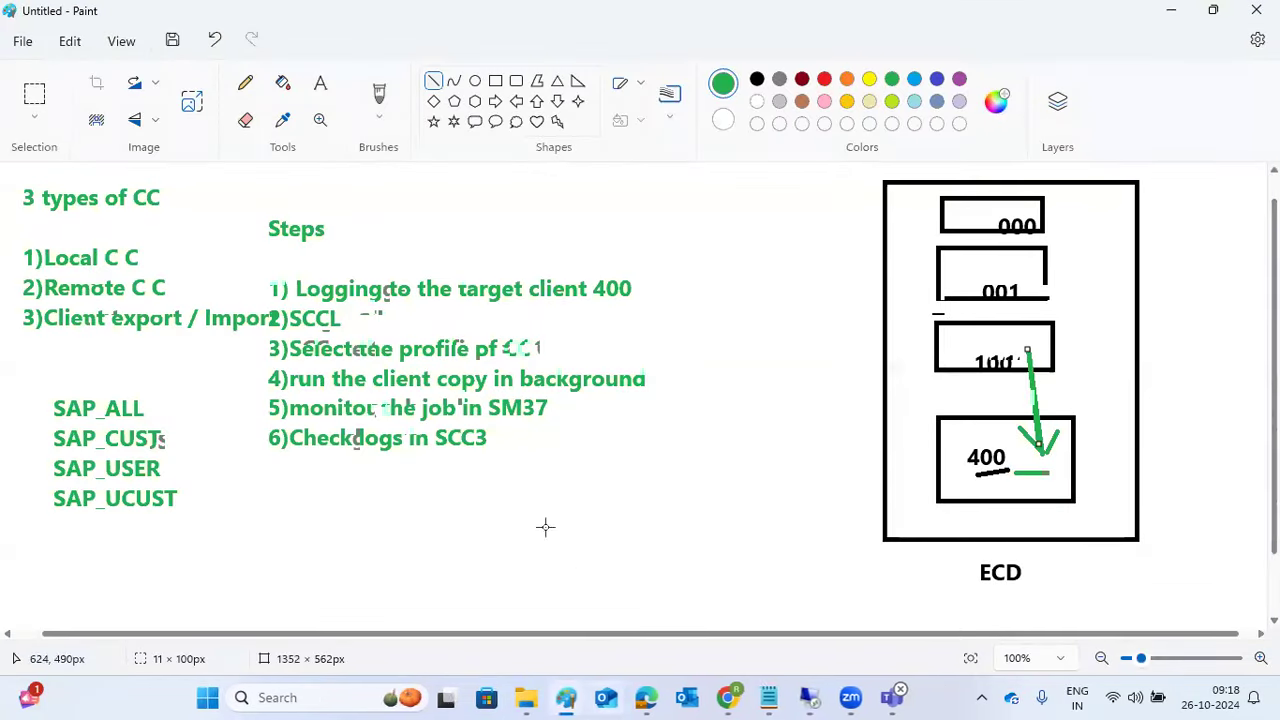
Step: Draw a green line leftward from the 100 box and place an empty text box beside it
{"action": "left_click", "coordinate": [958, 340]}
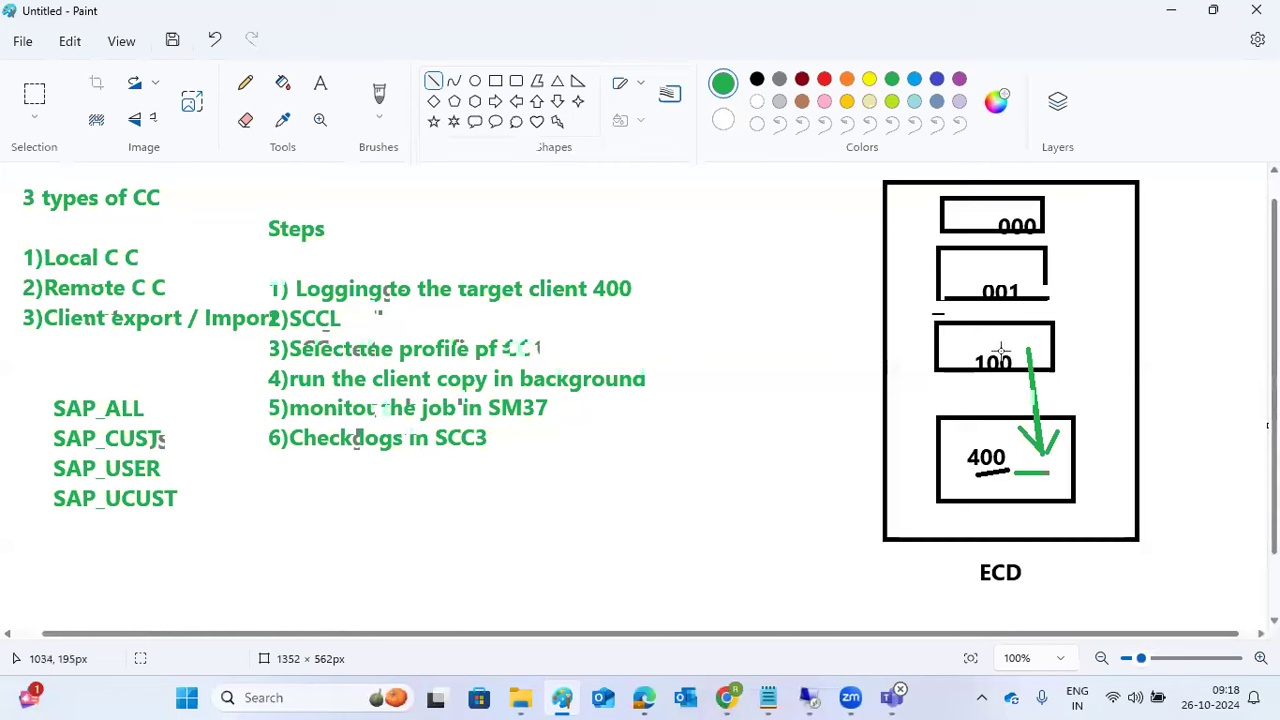
{"action": "left_click_drag", "start_coordinate": [1028, 350], "coordinate": [1047, 450]}
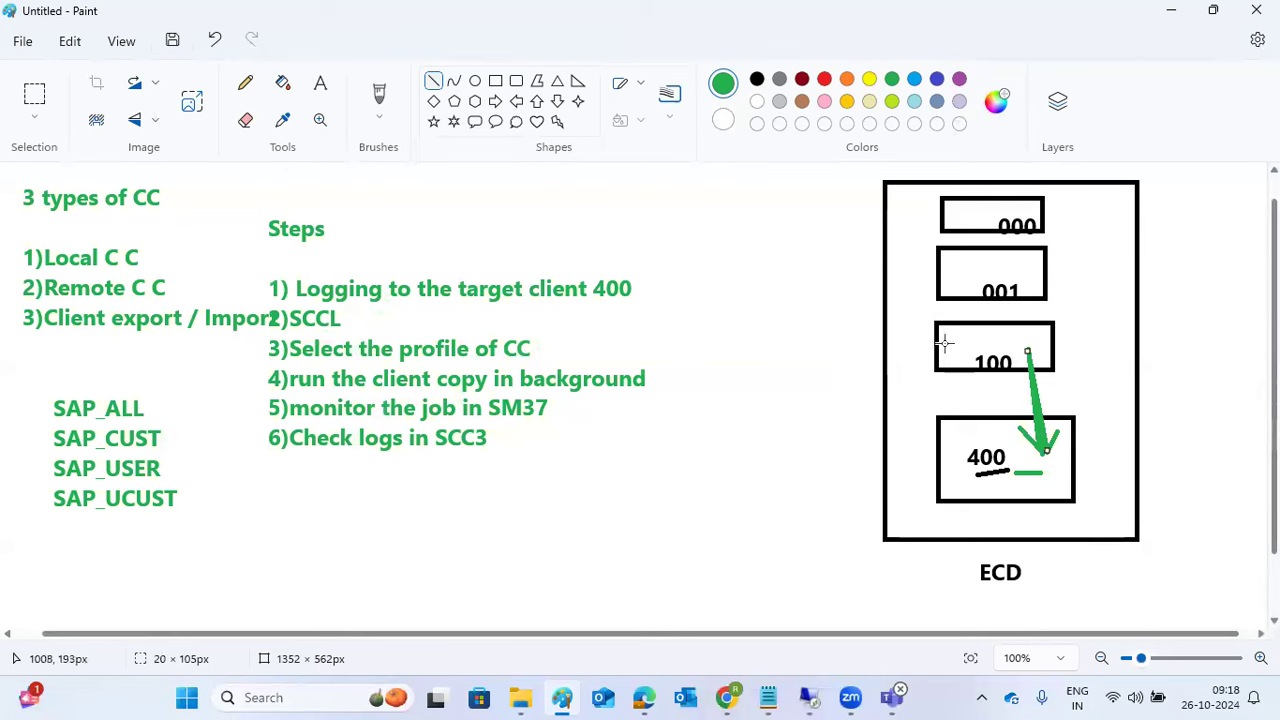
{"action": "left_click_drag", "start_coordinate": [945, 343], "coordinate": [857, 358]}
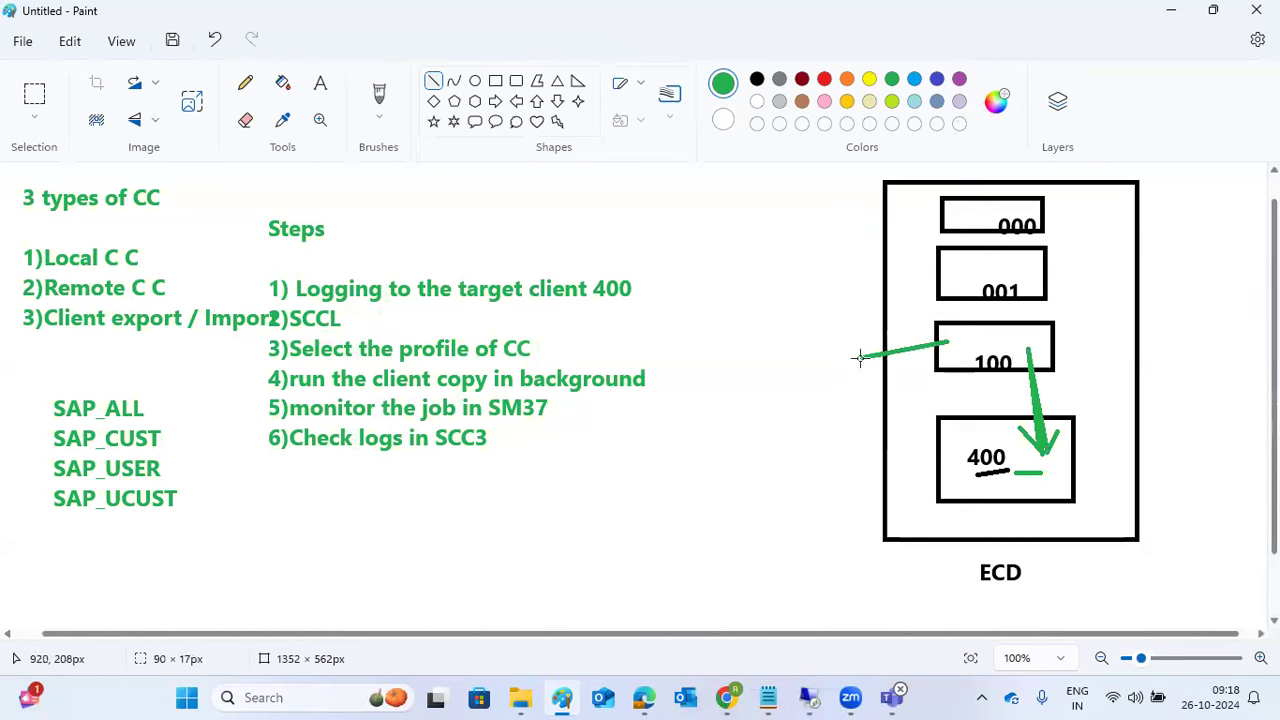
{"action": "left_click", "coordinate": [320, 83]}
{"action": "left_click", "coordinate": [733, 347]}
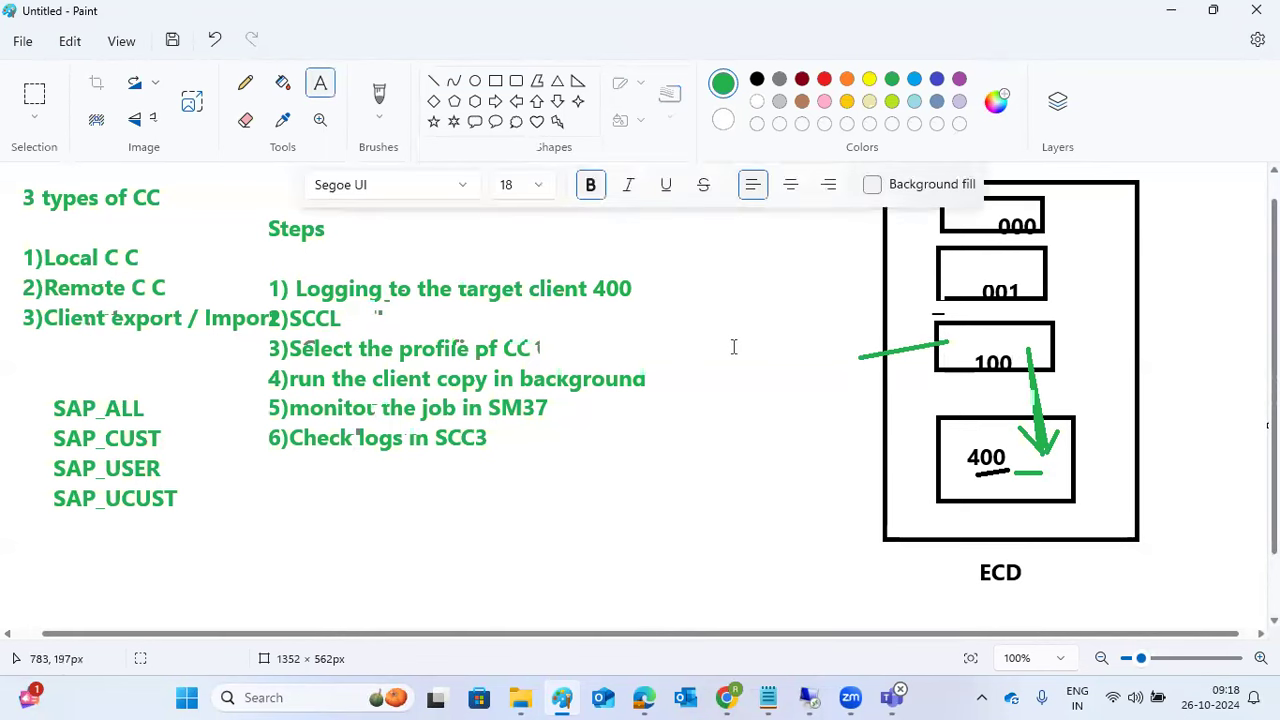
{"action": "left_click_drag", "start_coordinate": [761, 342], "coordinate": [860, 415]}
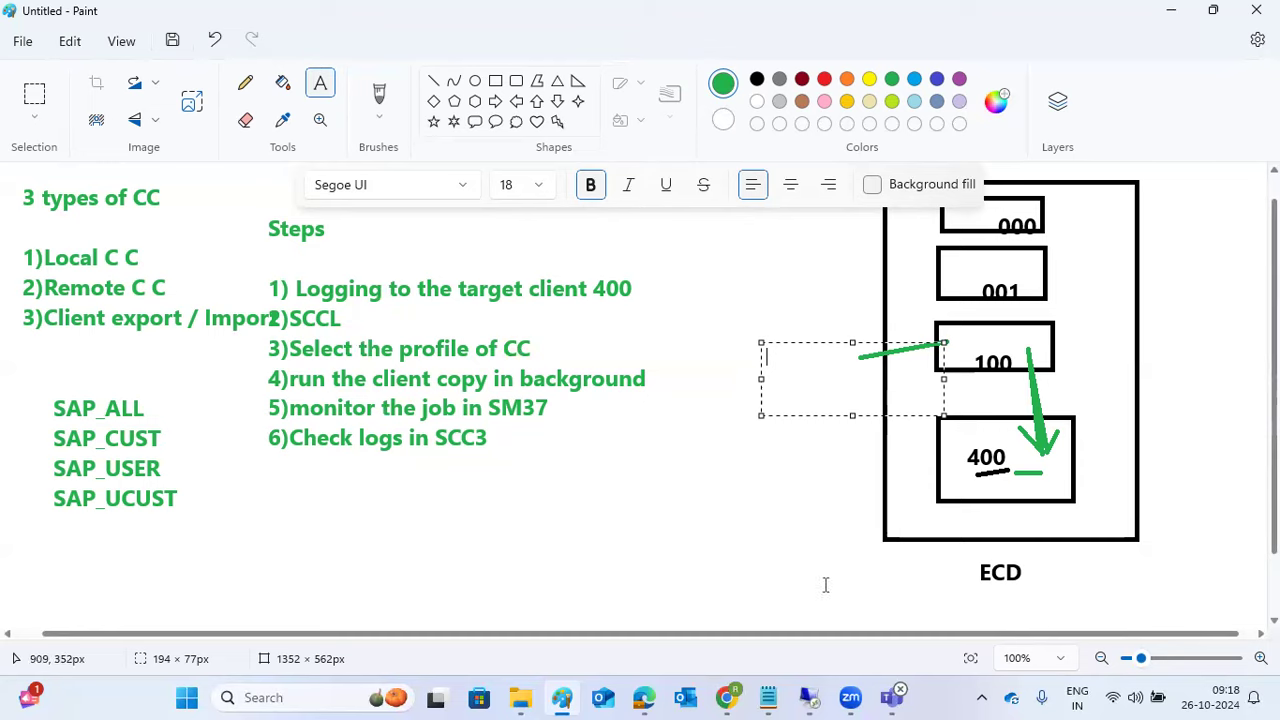
{"action": "left_click", "coordinate": [808, 697]}
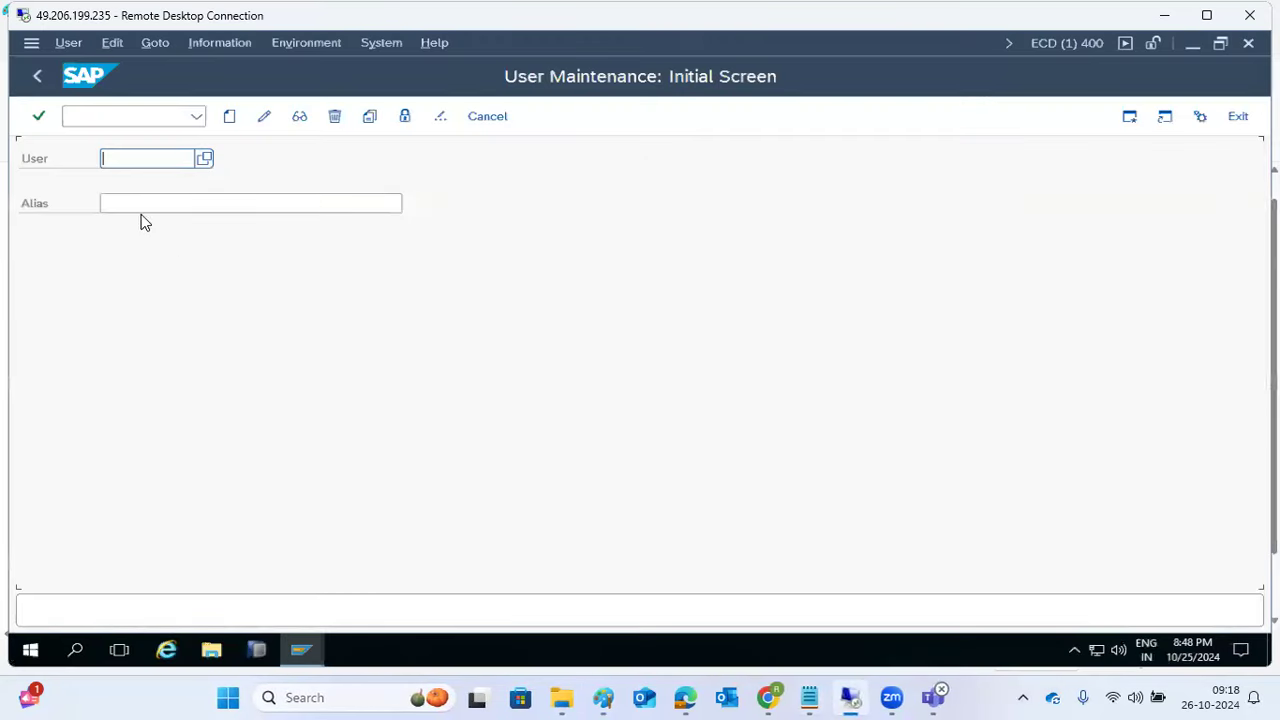
Step: Return to SAP Easy Access, show the remote desktop, and launch File Explorer
{"action": "left_click", "coordinate": [38, 80]}
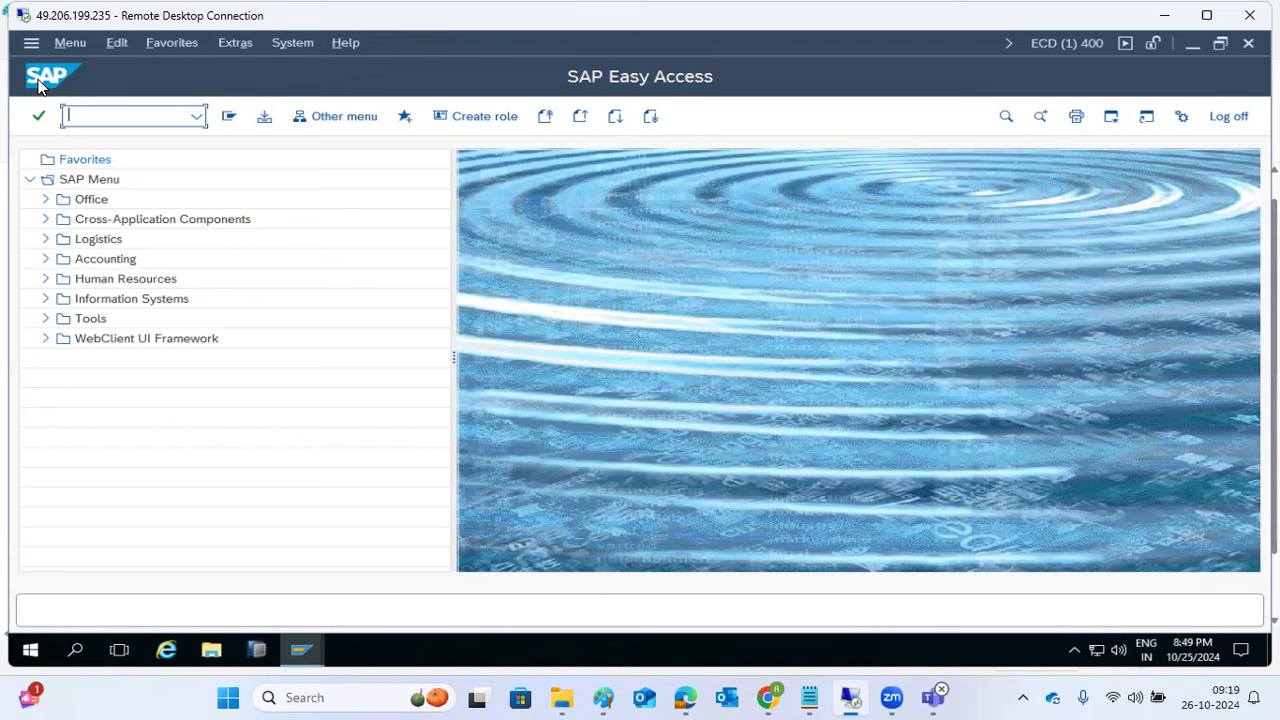
{"action": "right_click", "coordinate": [368, 648]}
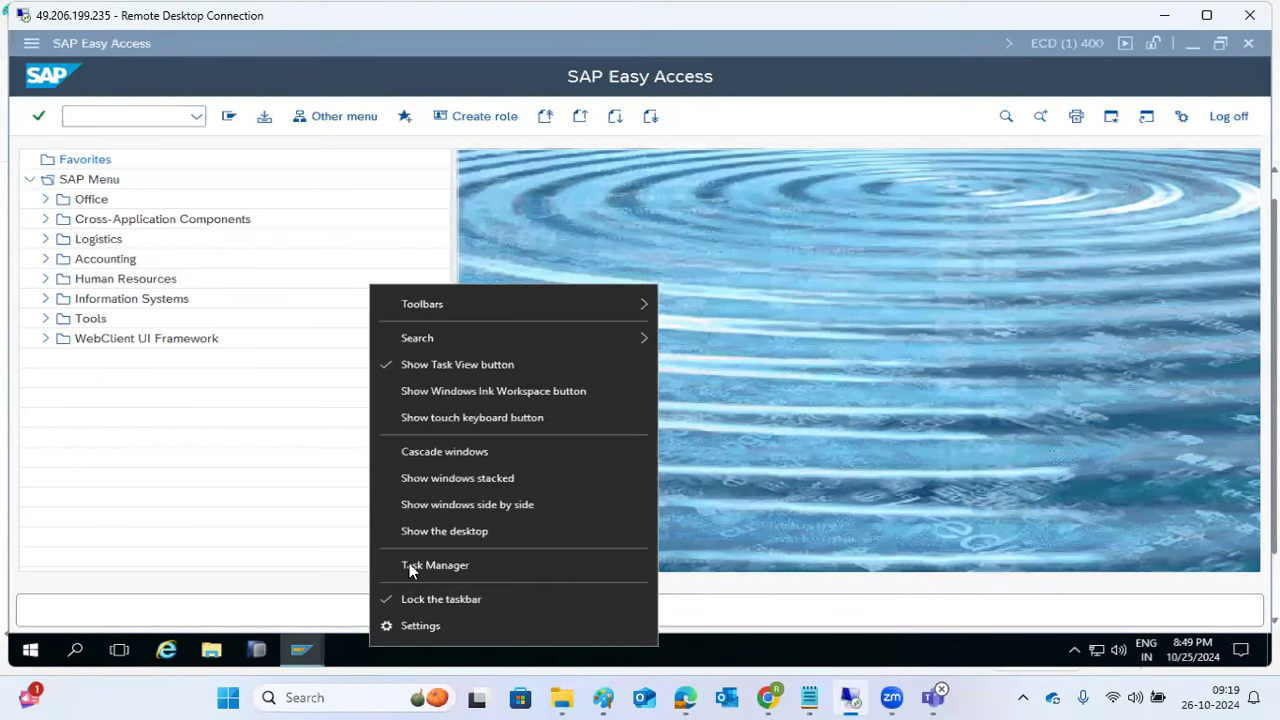
{"action": "left_click", "coordinate": [412, 530]}
{"action": "right_click", "coordinate": [411, 364]}
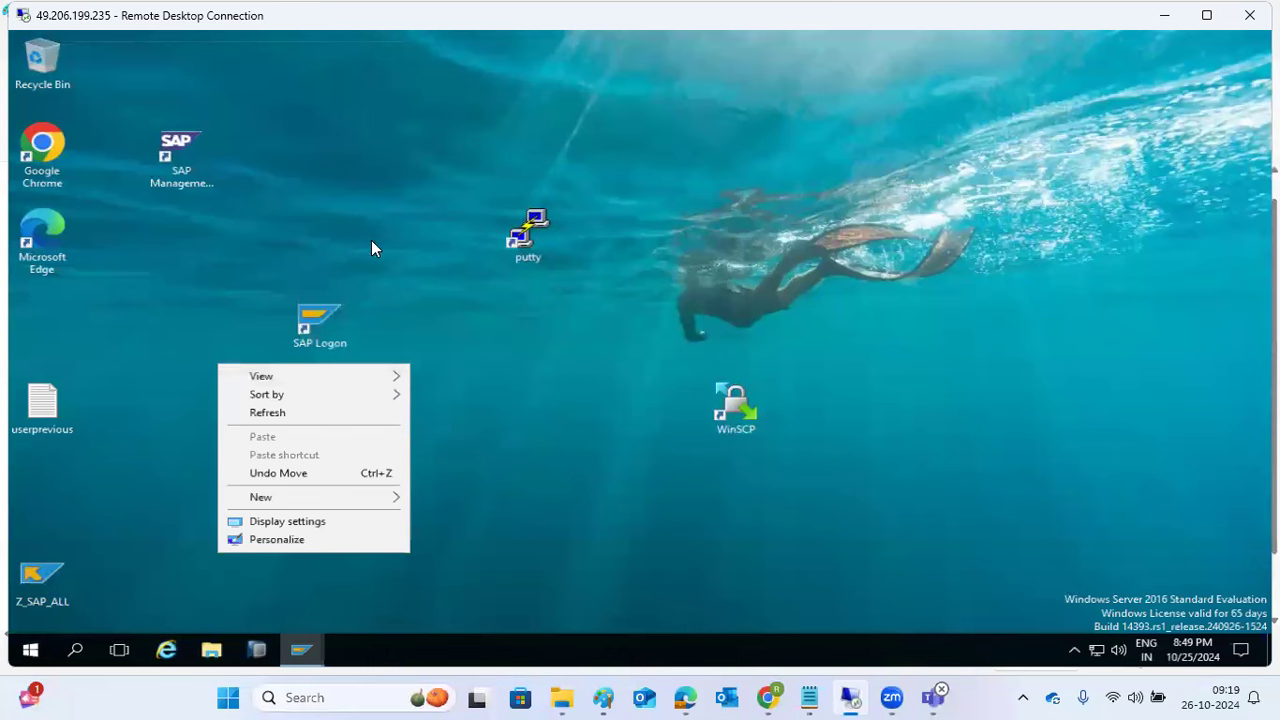
{"action": "left_click", "coordinate": [437, 272]}
{"action": "left_click", "coordinate": [208, 650]}
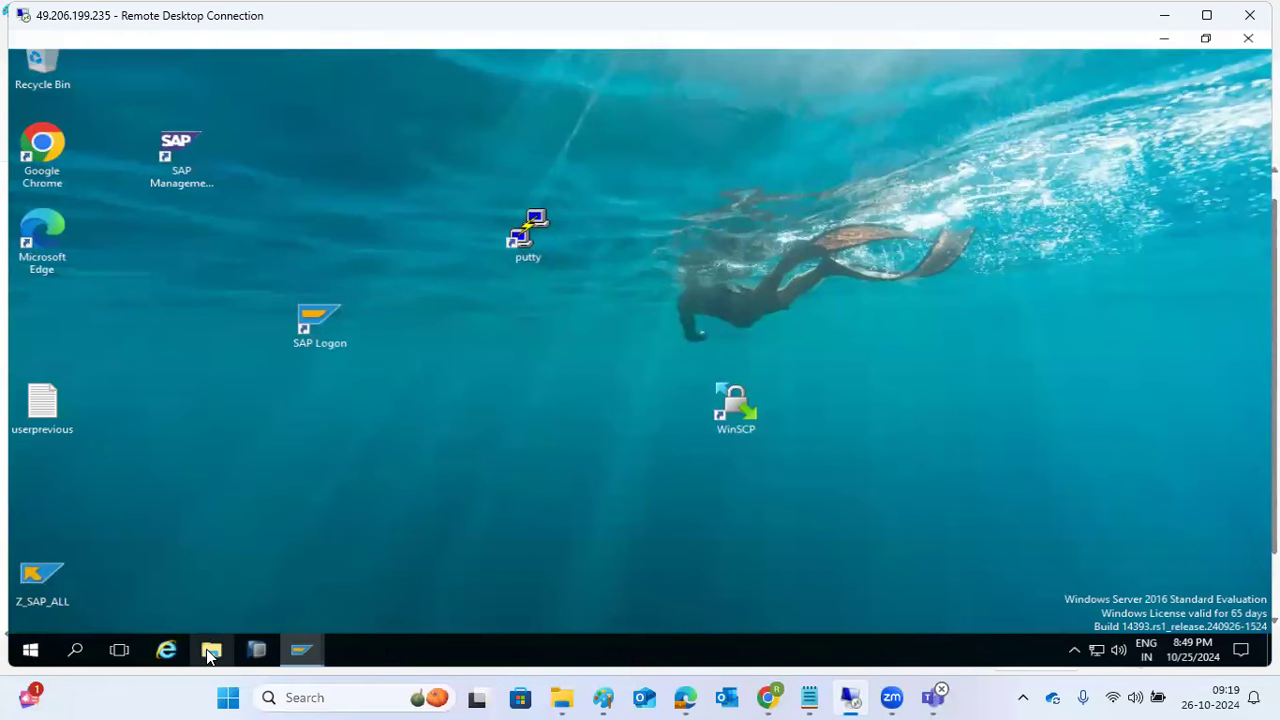
Step: Copy two MP_Stack XML files from Downloads into the SNOTES folder
{"action": "left_click", "coordinate": [85, 237]}
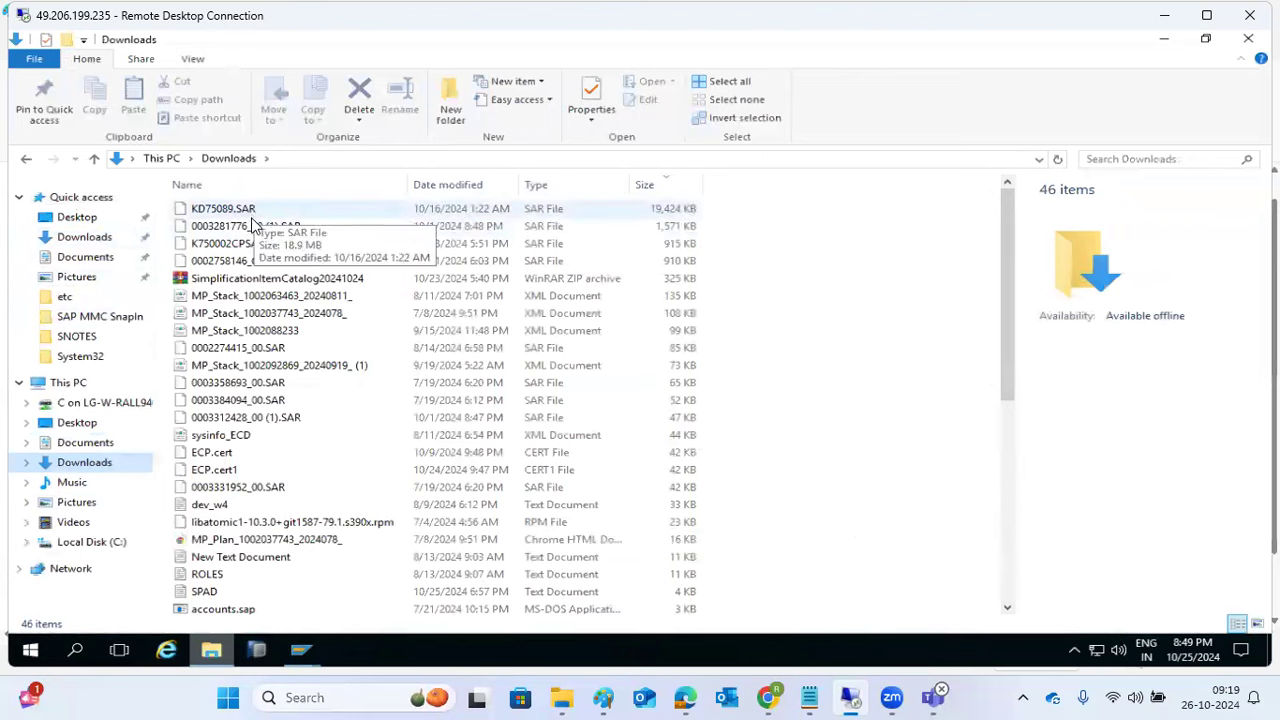
{"action": "left_click", "coordinate": [268, 313]}
{"action": "left_click", "coordinate": [264, 299], "text": "ctrl"}
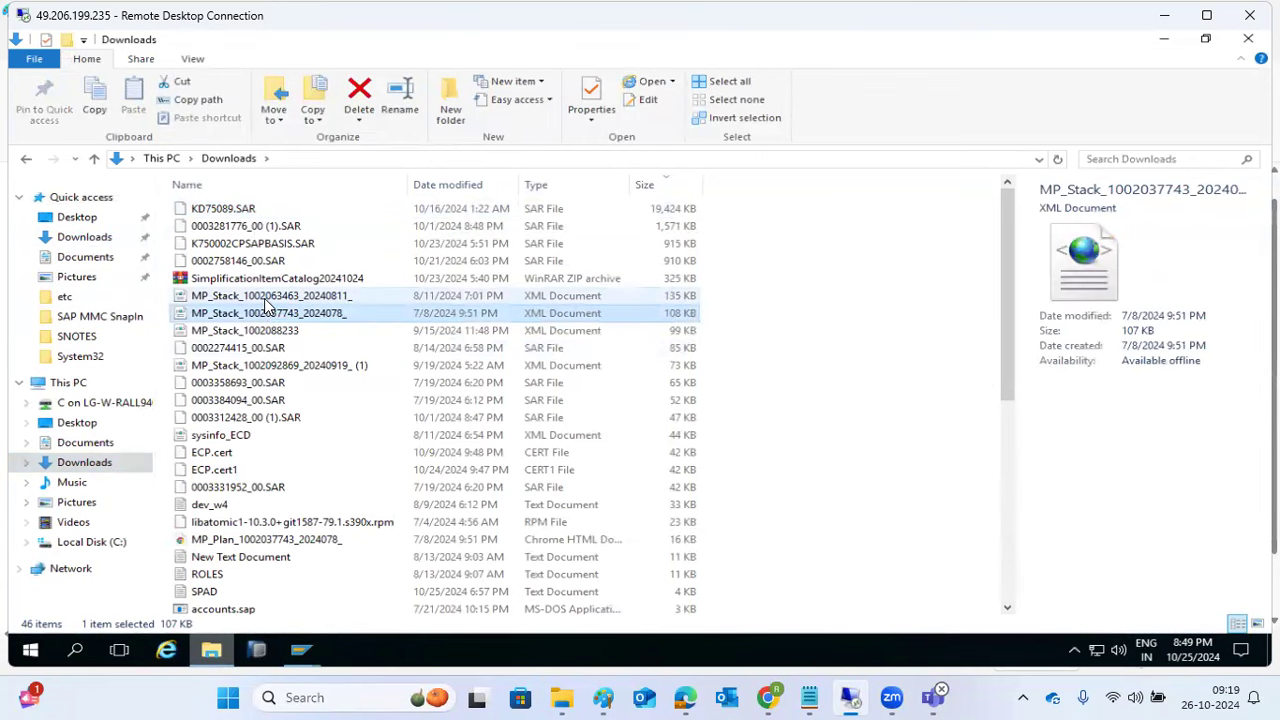
{"action": "key", "text": "ctrl+c"}
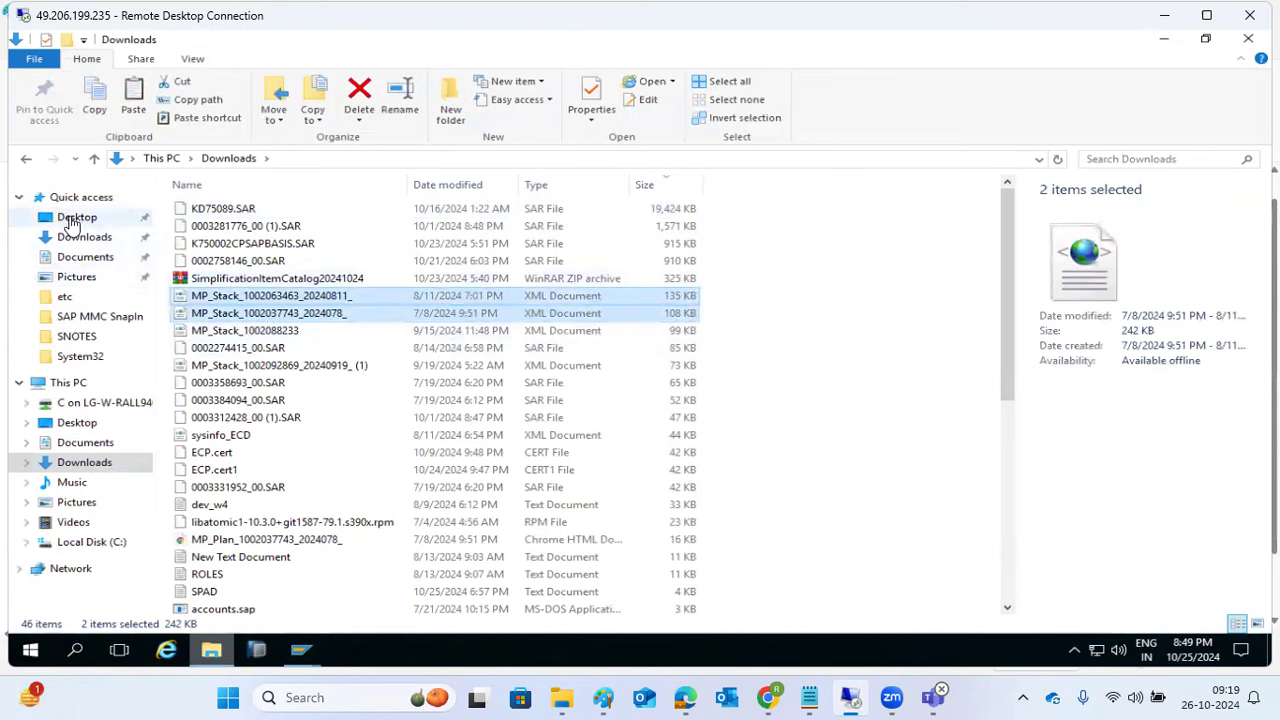
{"action": "left_click", "coordinate": [80, 336]}
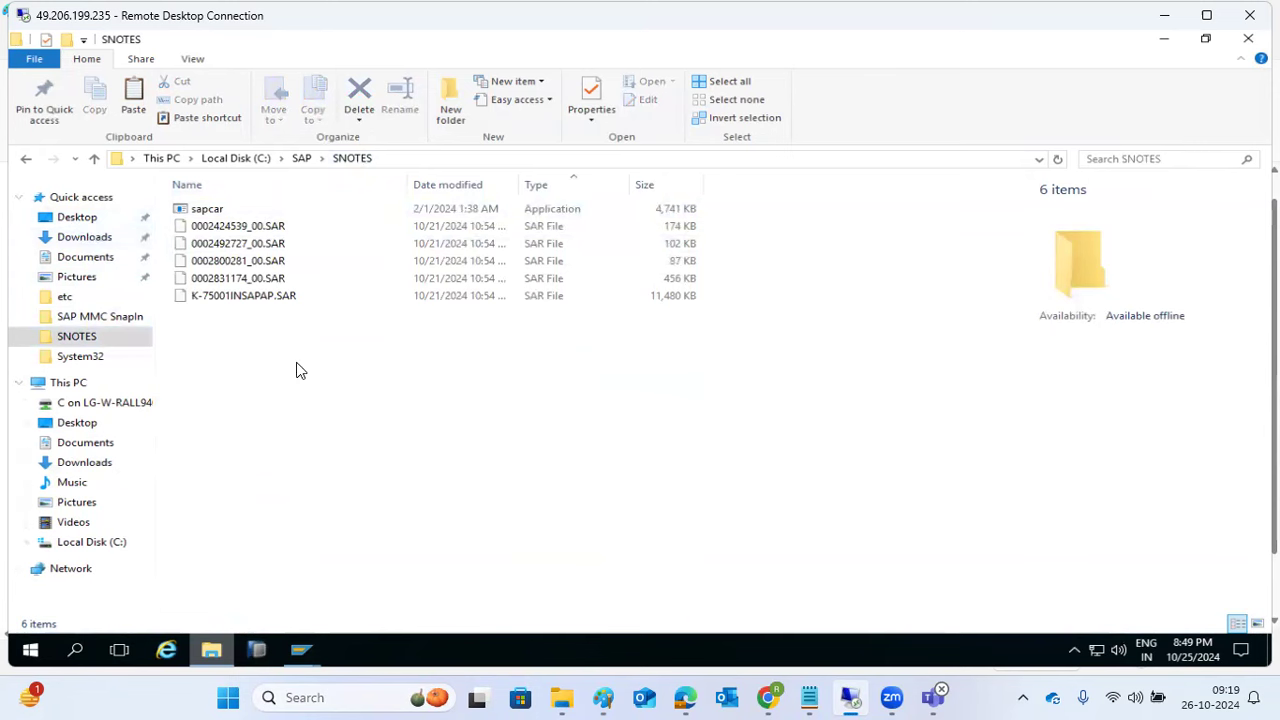
{"action": "key", "text": "ctrl+v"}
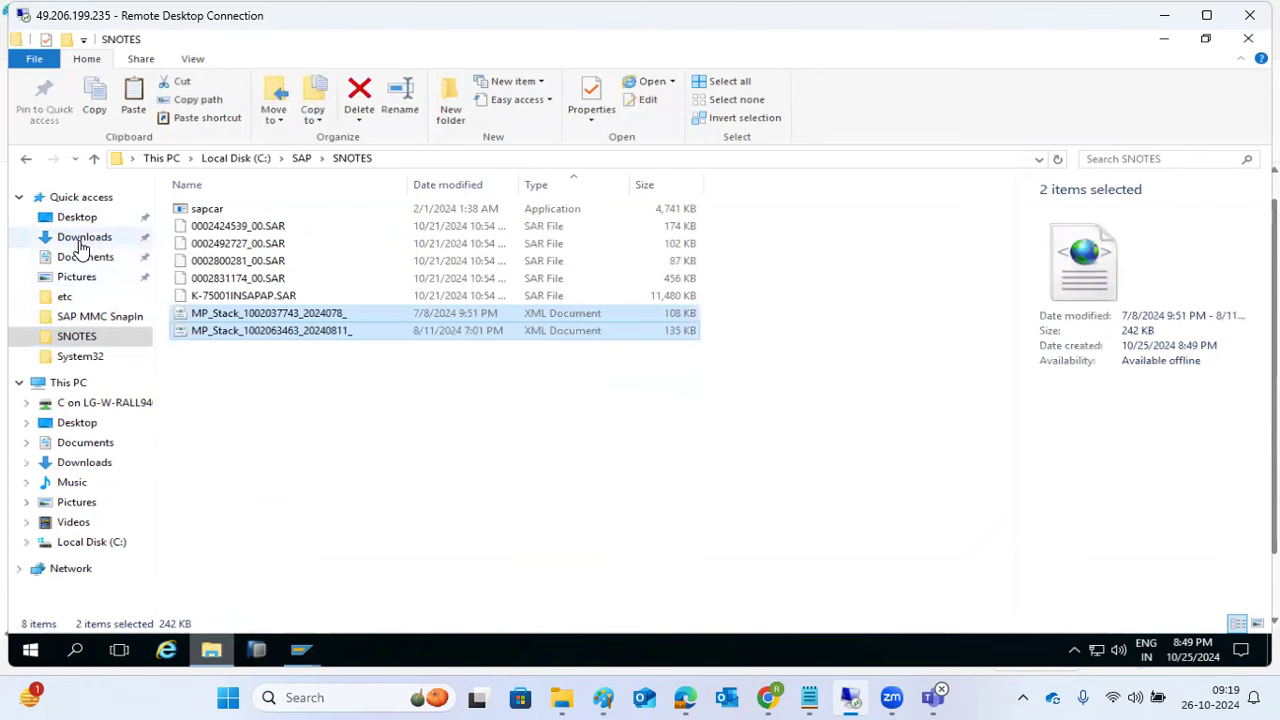
{"action": "left_click", "coordinate": [80, 240]}
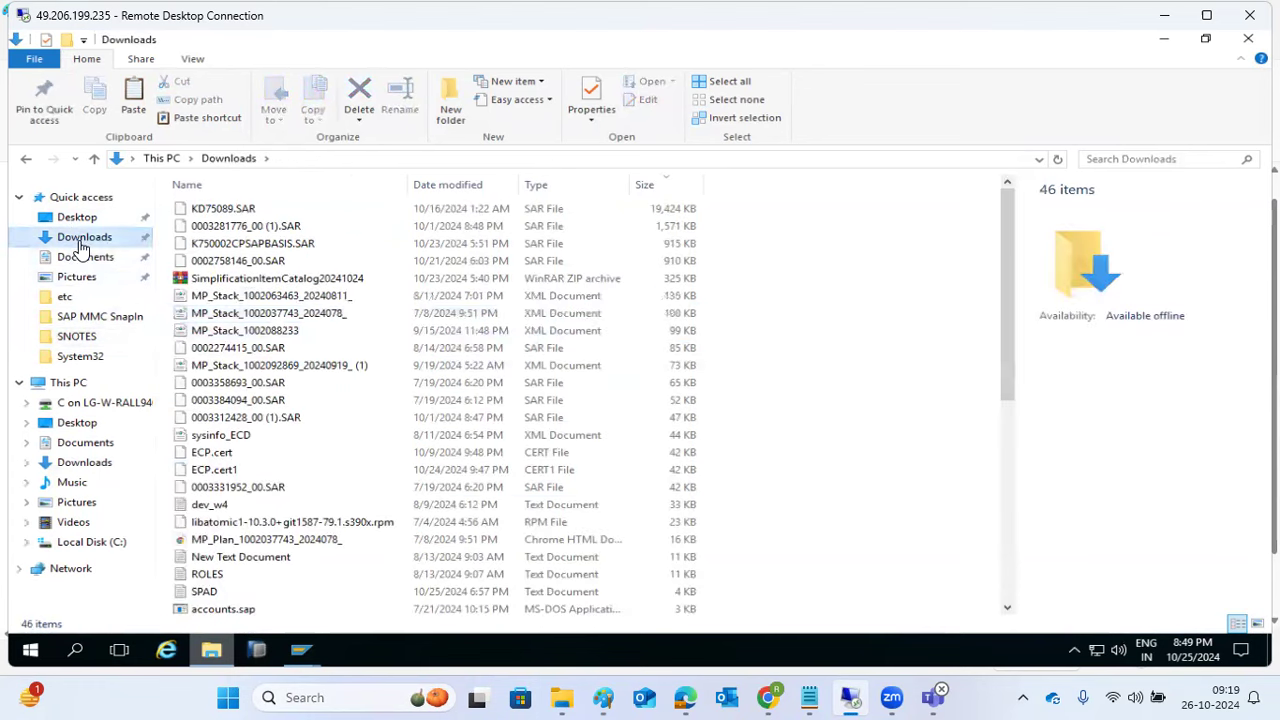
{"action": "left_click", "coordinate": [230, 296]}
{"action": "left_click", "coordinate": [232, 313], "text": "ctrl"}
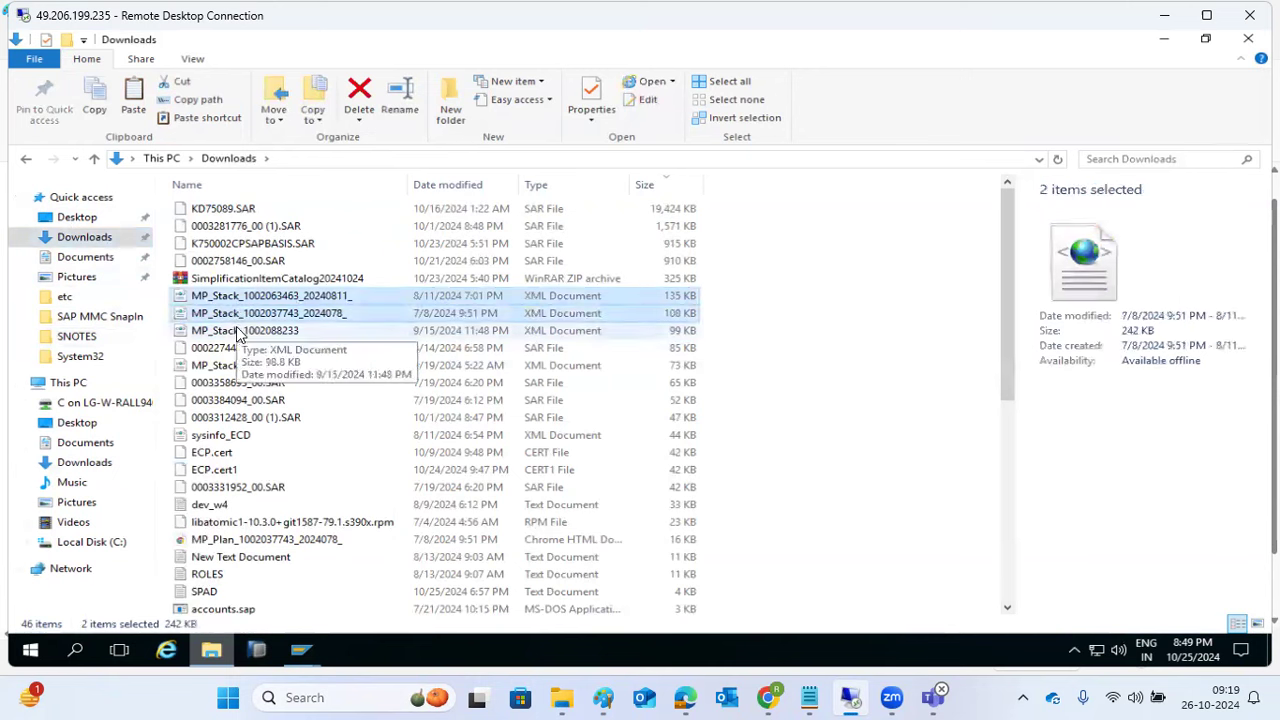
{"action": "left_click", "coordinate": [238, 334]}
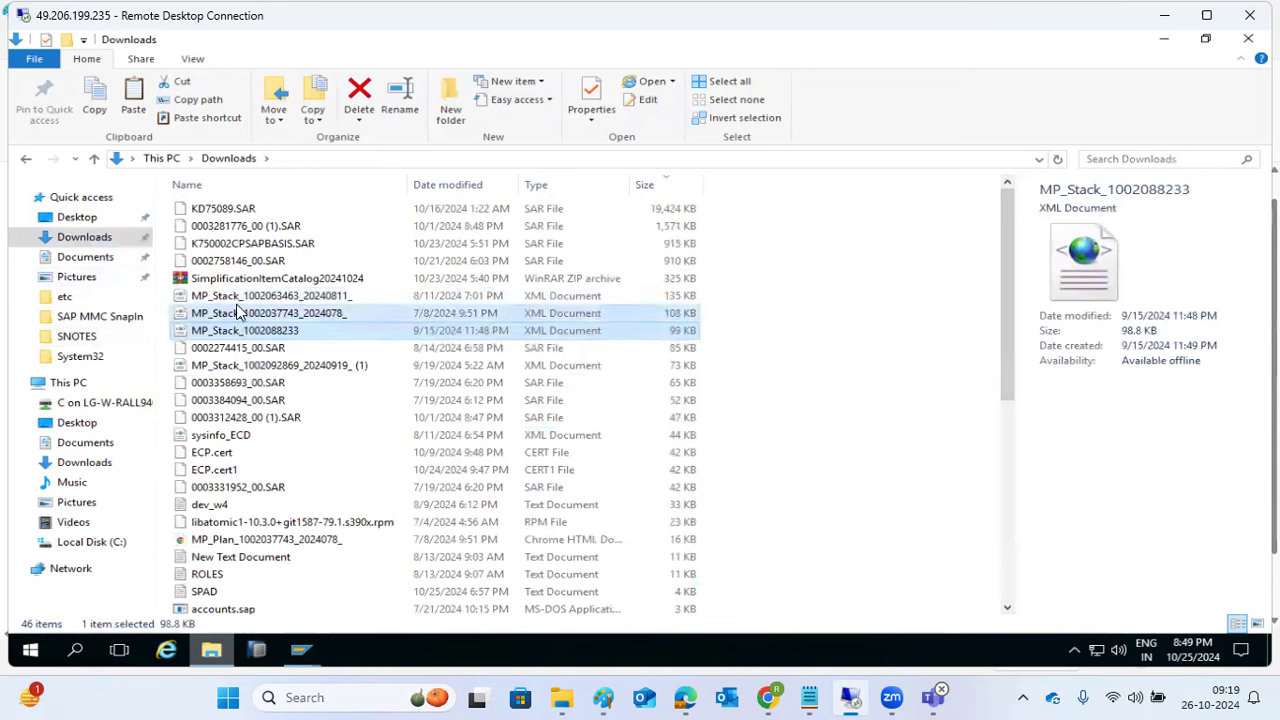
{"action": "left_click", "coordinate": [238, 313], "text": "ctrl"}
{"action": "left_click", "coordinate": [238, 300], "text": "ctrl"}
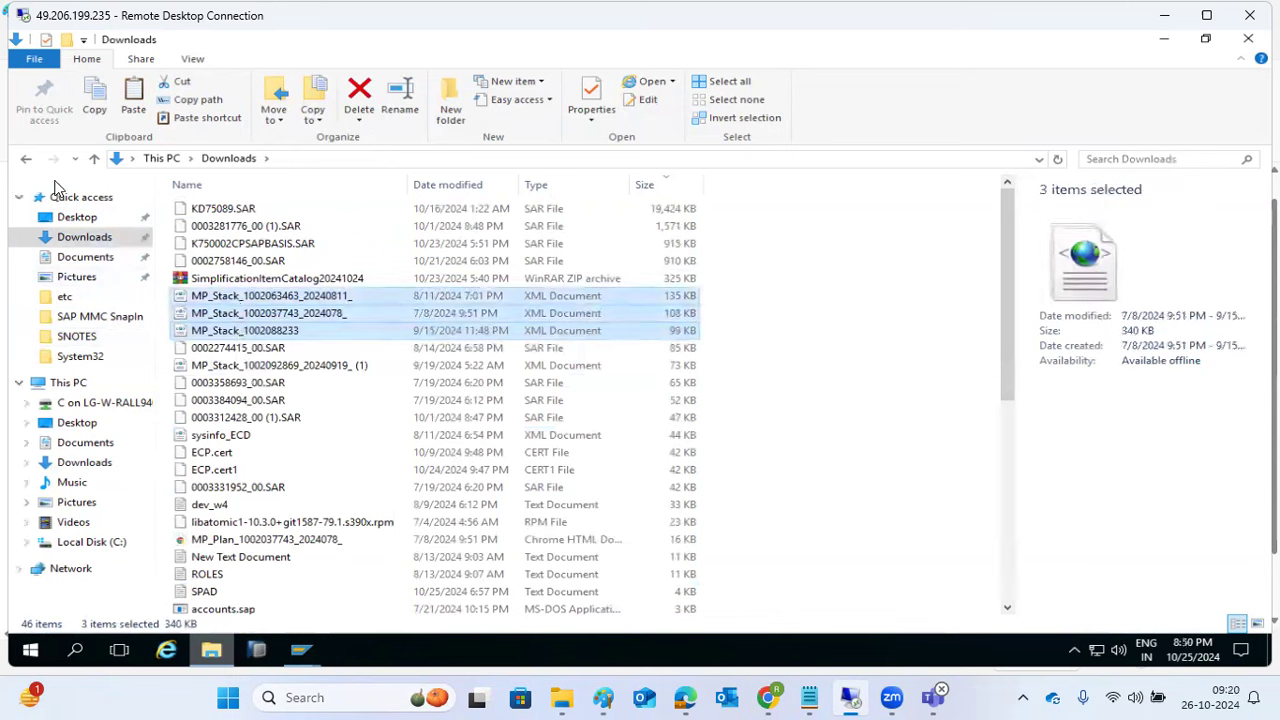
Step: Paste the three MP_Stack XML files into SNOTES, replacing the same-named files
{"action": "left_click", "coordinate": [27, 162]}
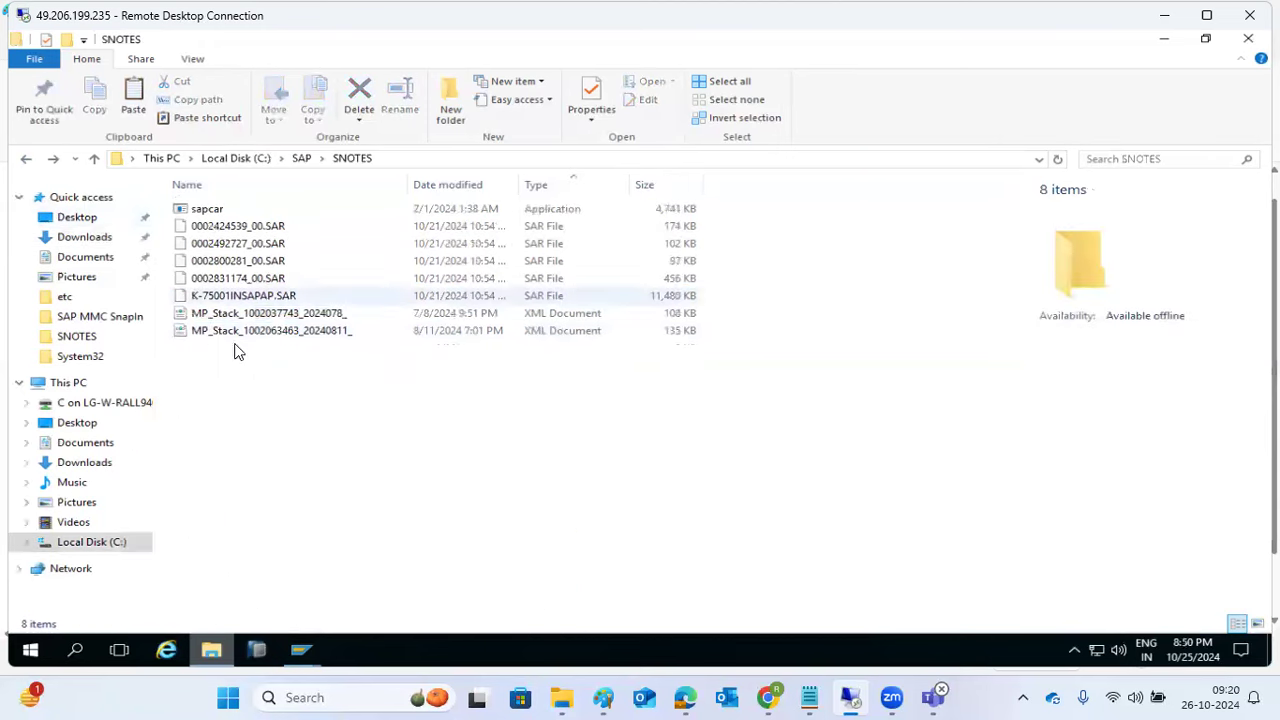
{"action": "key", "text": "ctrl+v"}
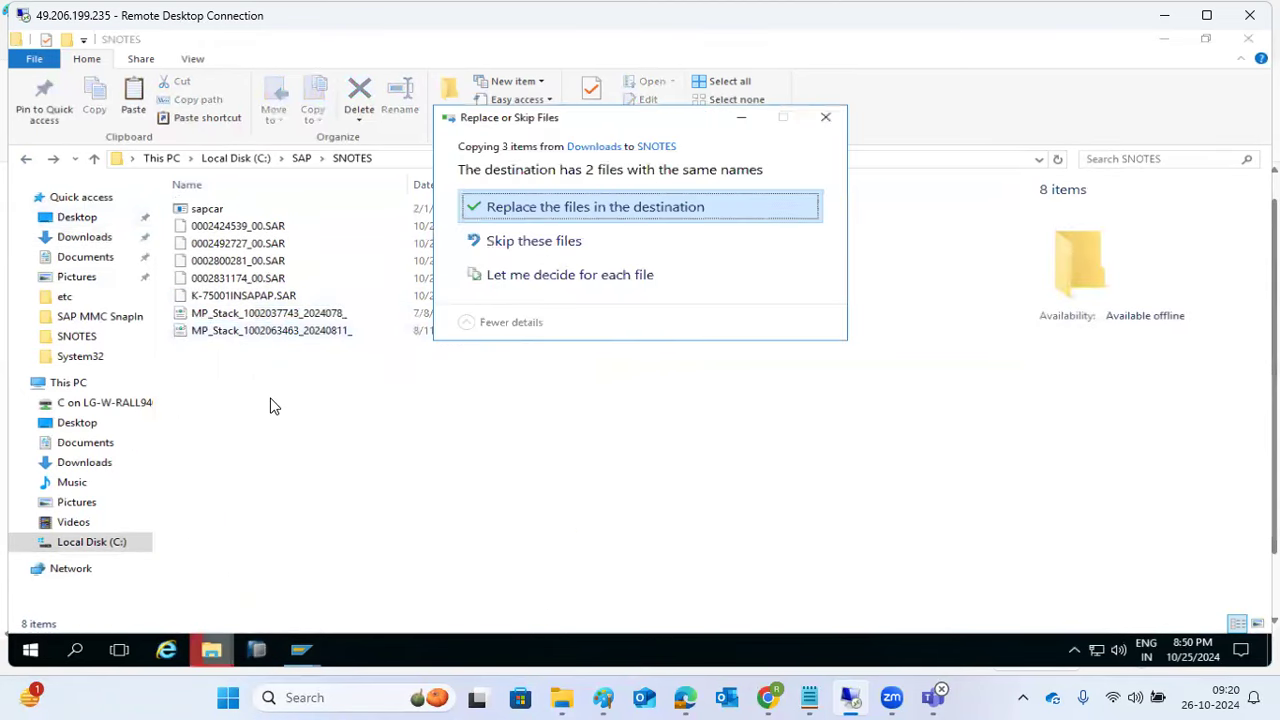
{"action": "left_click", "coordinate": [542, 210]}
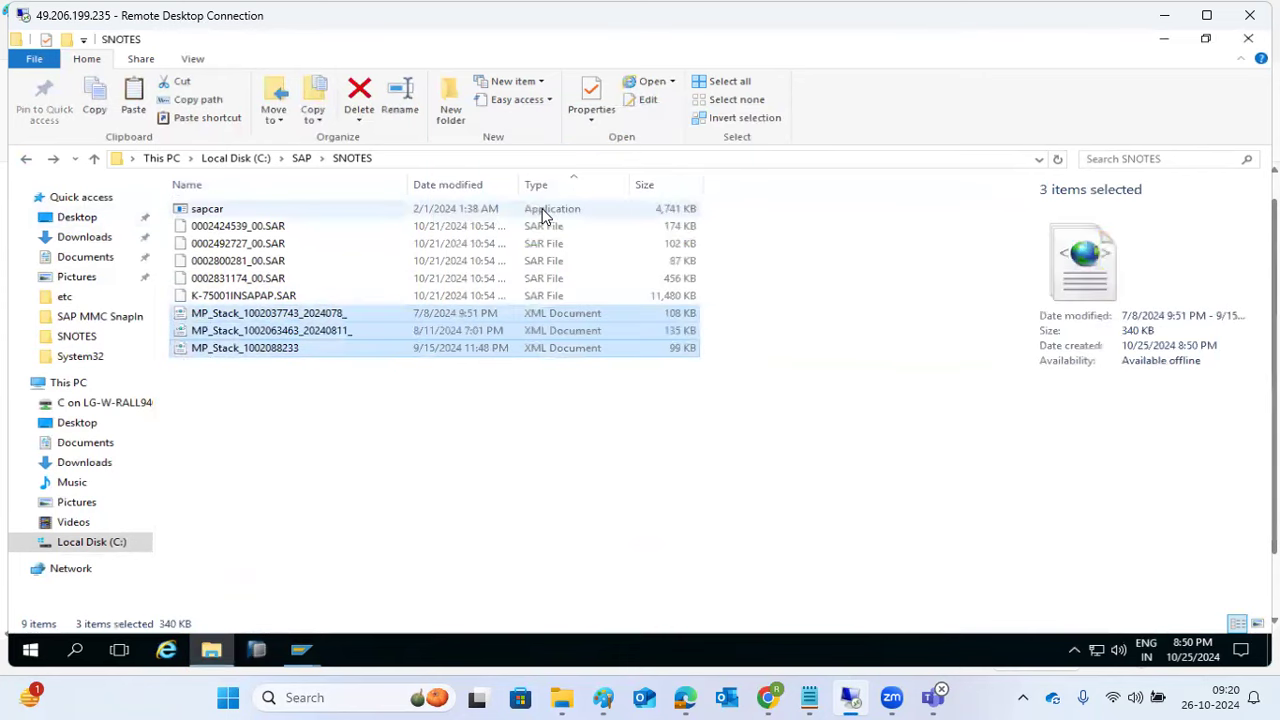
{"action": "left_click", "coordinate": [249, 350]}
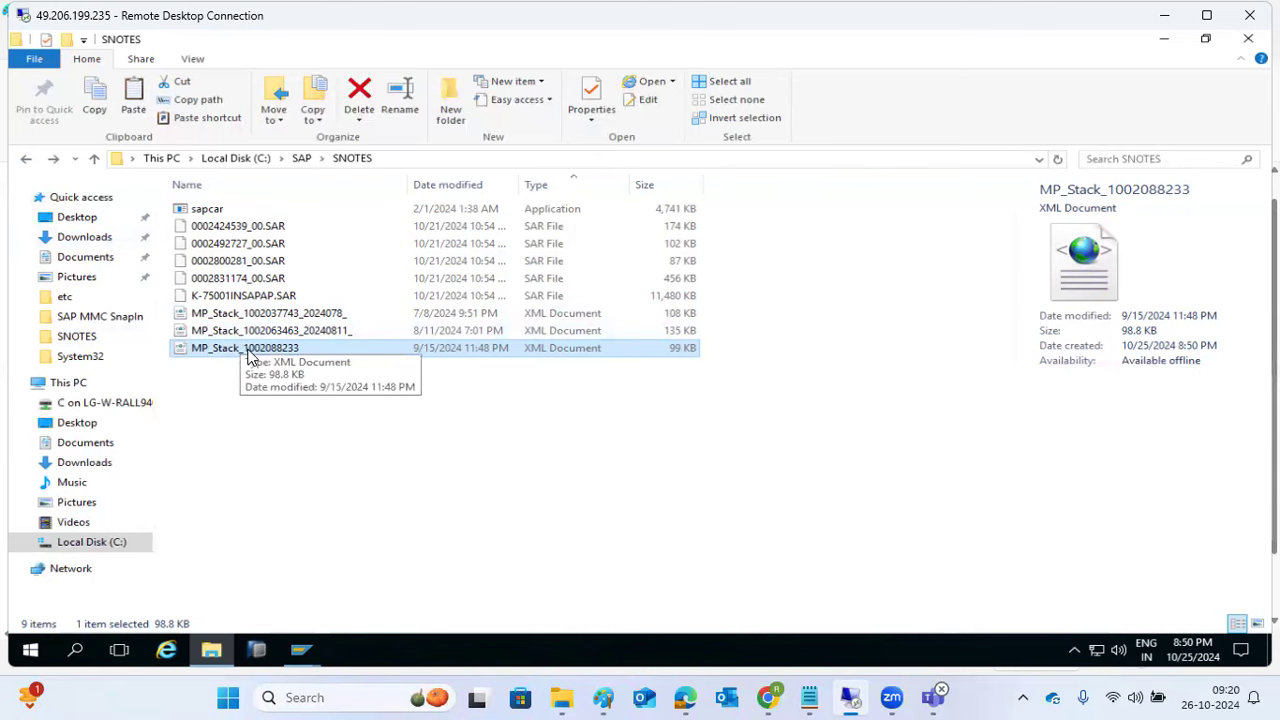
Step: Bring SAP Easy Access forward, then switch to the Paint sketch
{"action": "mouse_move", "coordinate": [300, 655]}
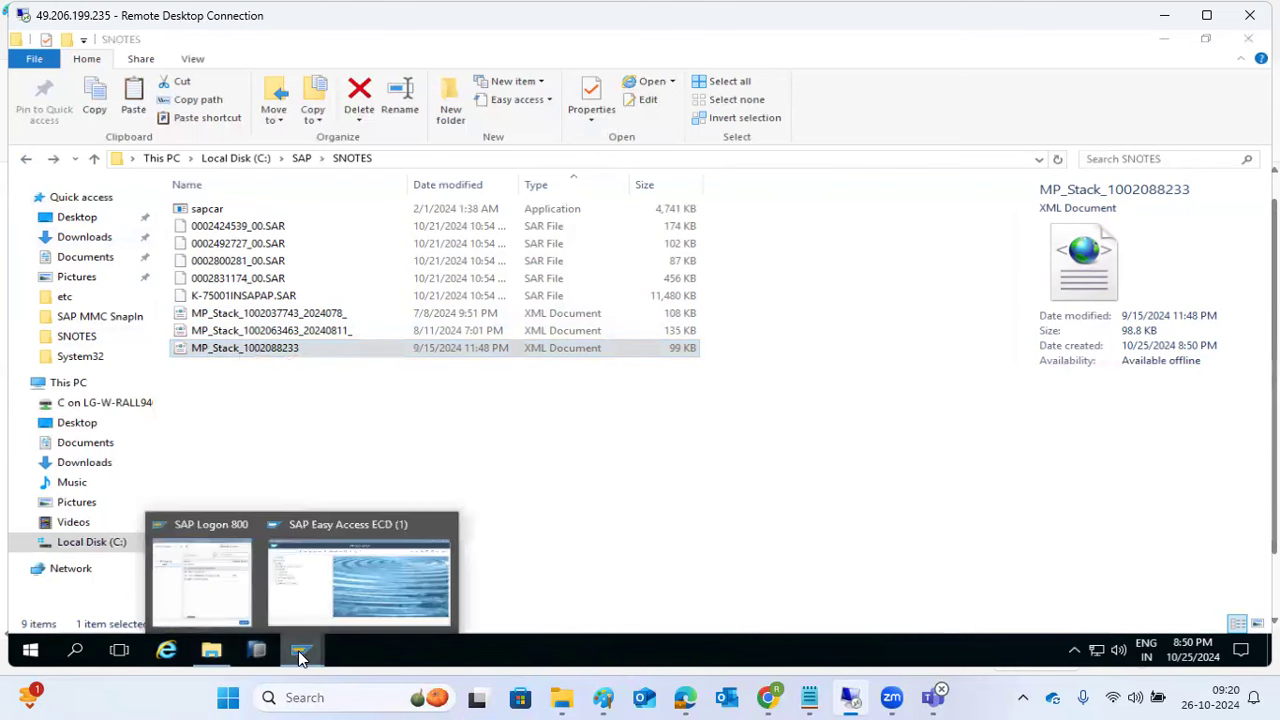
{"action": "left_click", "coordinate": [341, 577]}
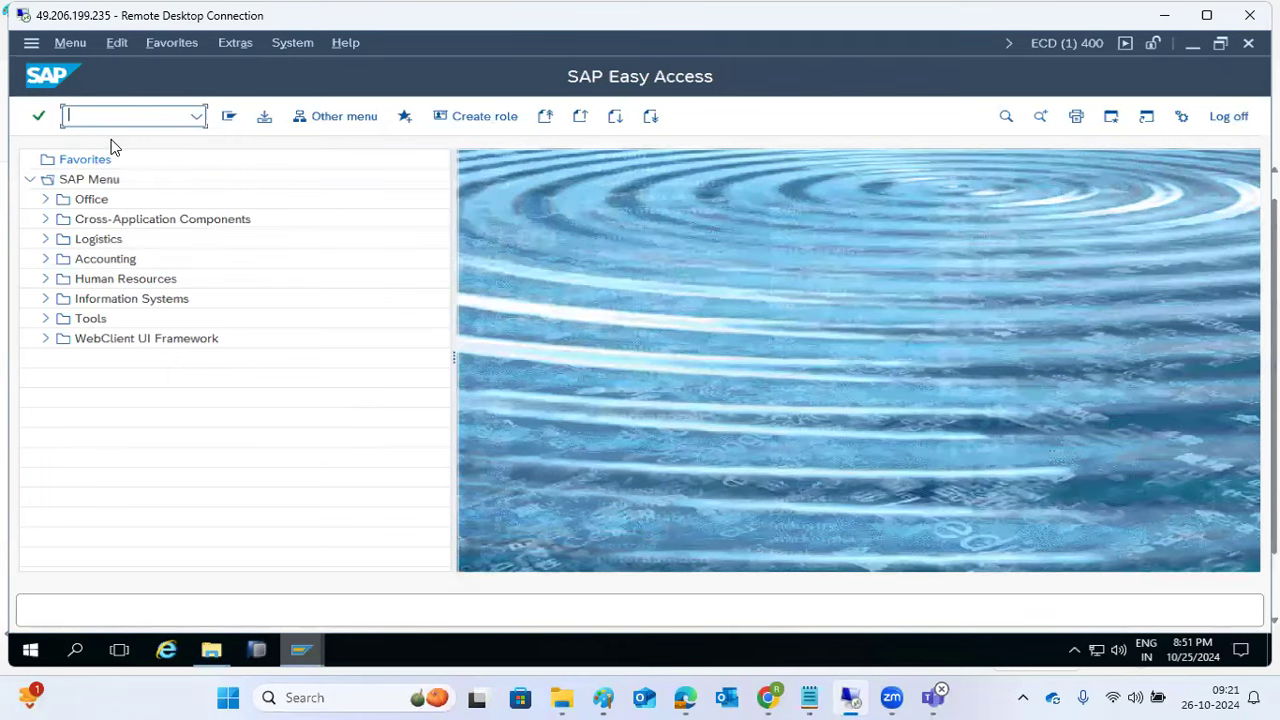
{"action": "left_click", "coordinate": [603, 697]}
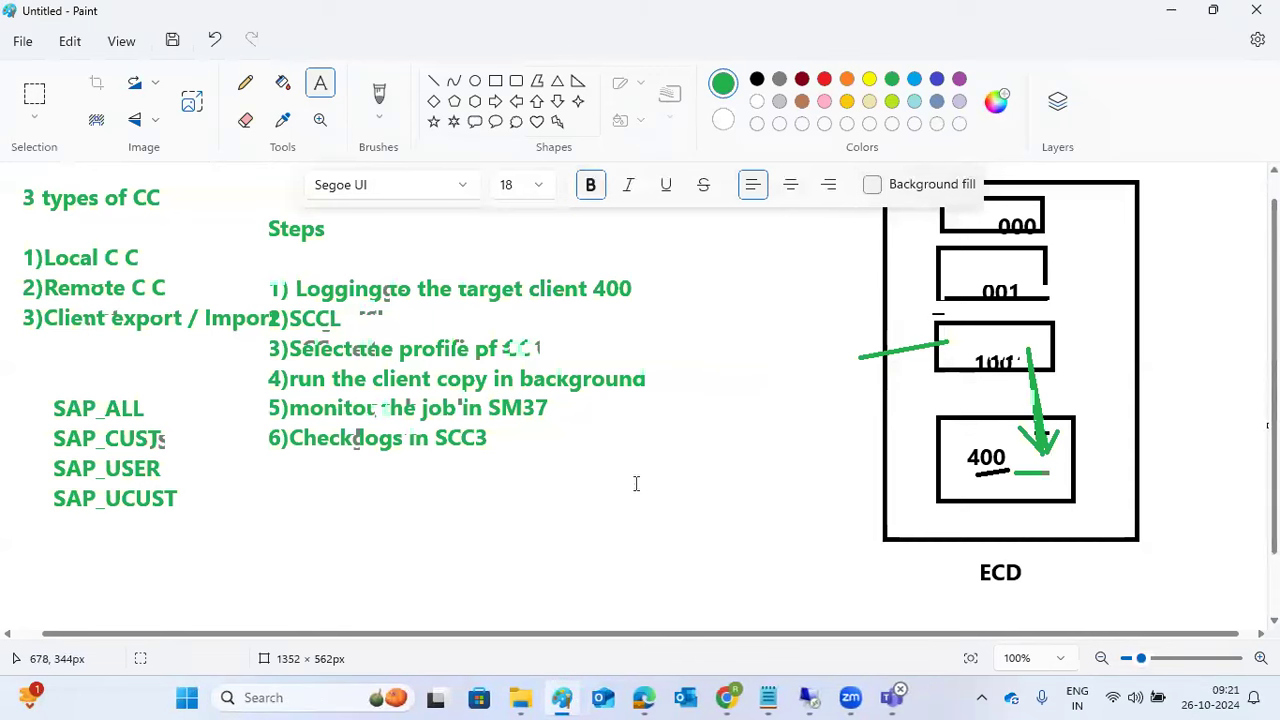
Step: Undo the arrows and notes, then draw a tall green rounded rectangle beside ECD
{"action": "key", "text": "ctrl+z"}
{"action": "key", "text": "ctrl+z"}
{"action": "key", "text": "ctrl+z"}
{"action": "key", "text": "ctrl+z"}
{"action": "key", "text": "ctrl+z"}
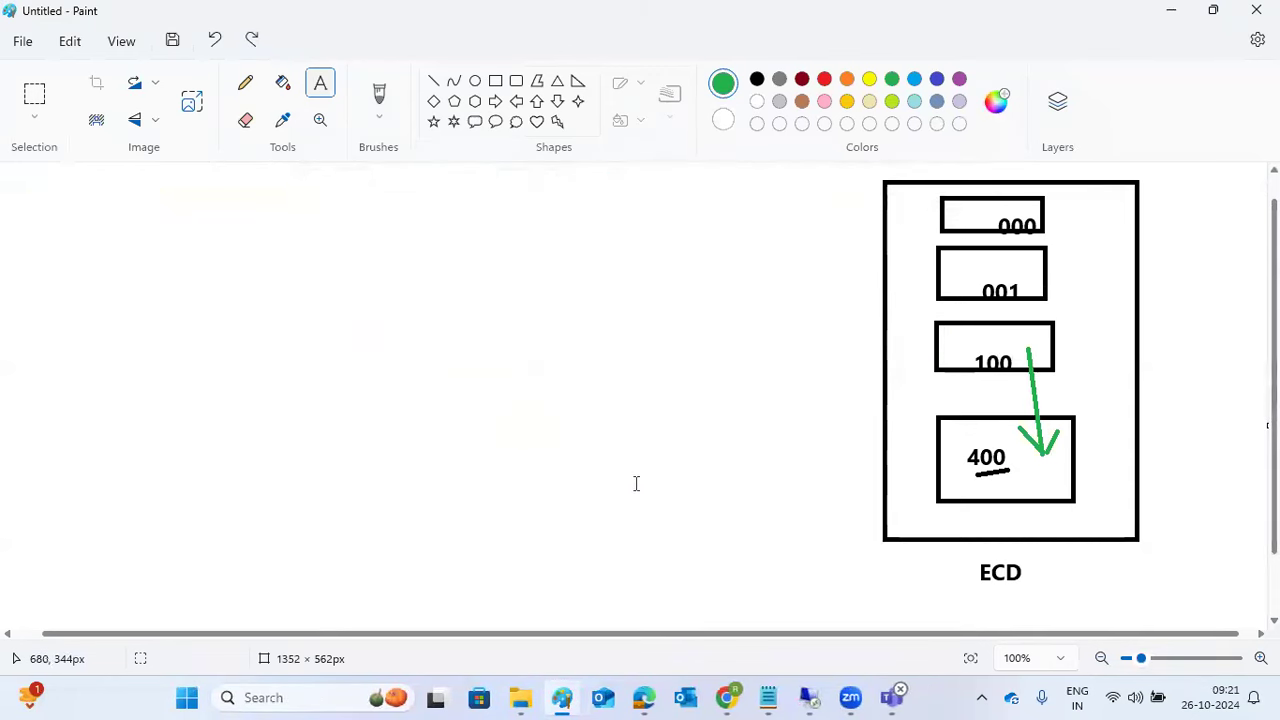
{"action": "key", "text": "ctrl+z"}
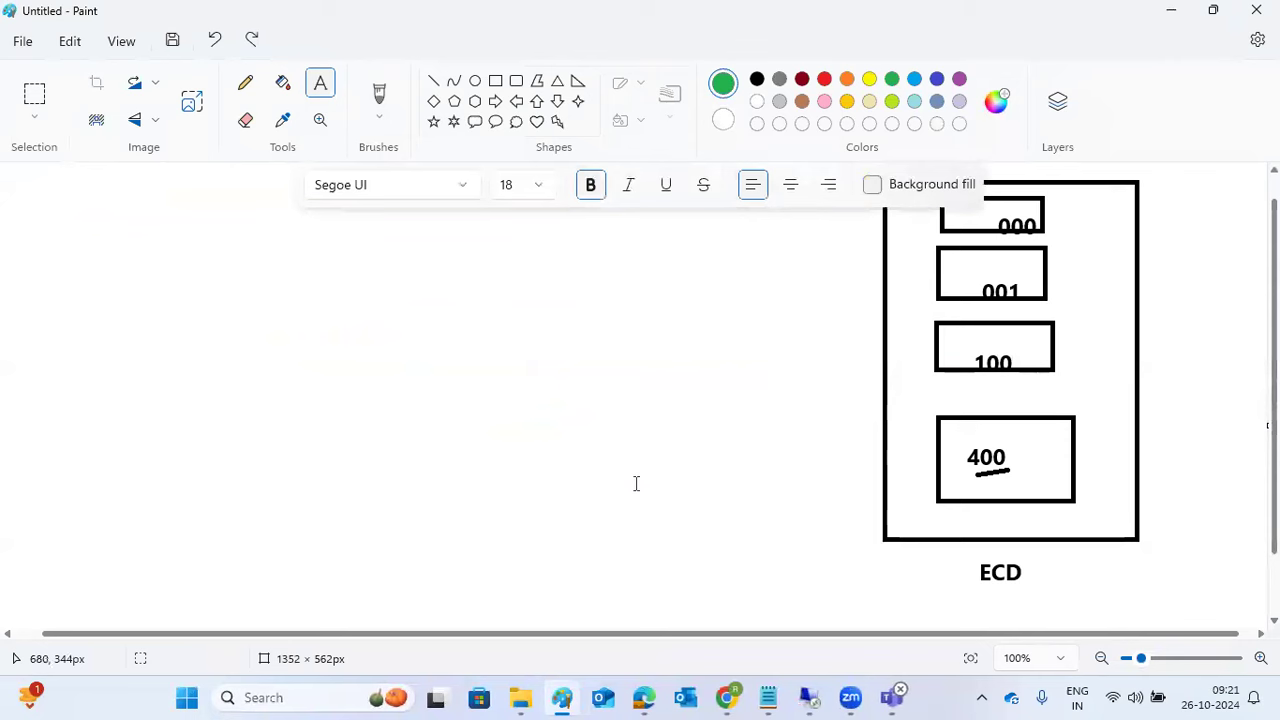
{"action": "left_click", "coordinate": [496, 85]}
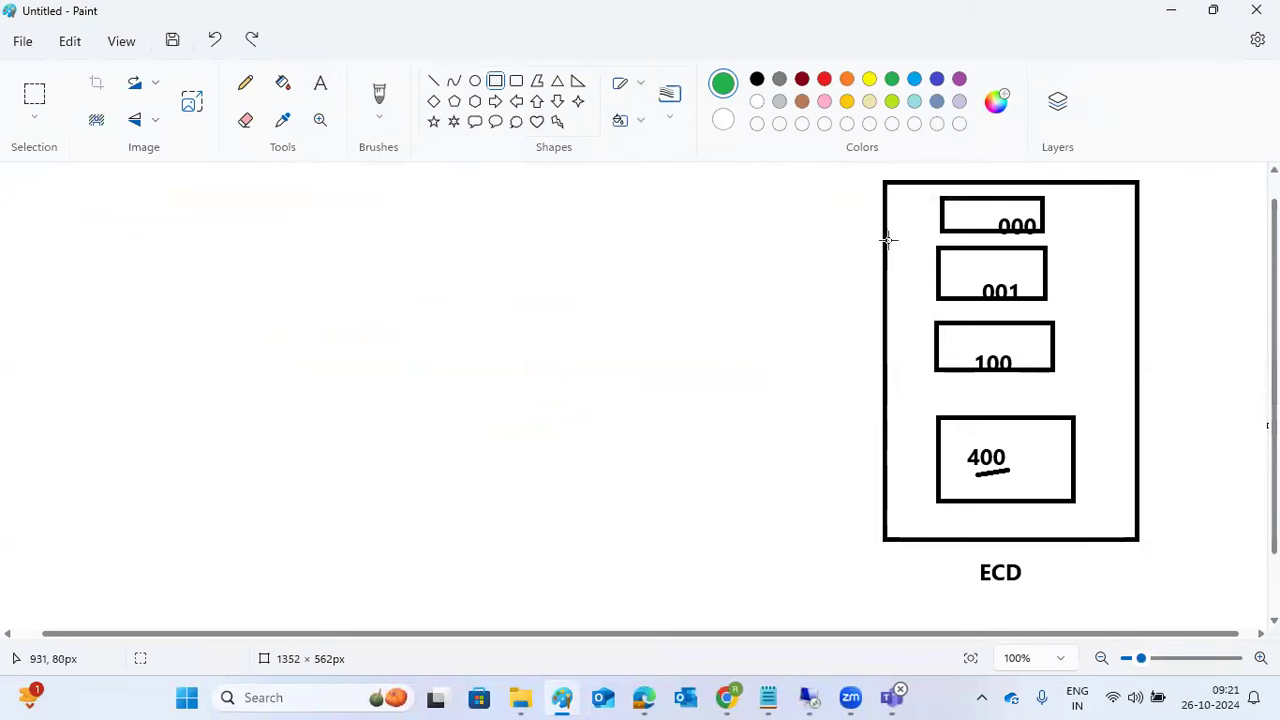
{"action": "left_click_drag", "start_coordinate": [584, 179], "coordinate": [603, 363]}
{"action": "left_click_drag", "start_coordinate": [620, 434], "coordinate": [788, 549]}
{"action": "left_click", "coordinate": [792, 597]}
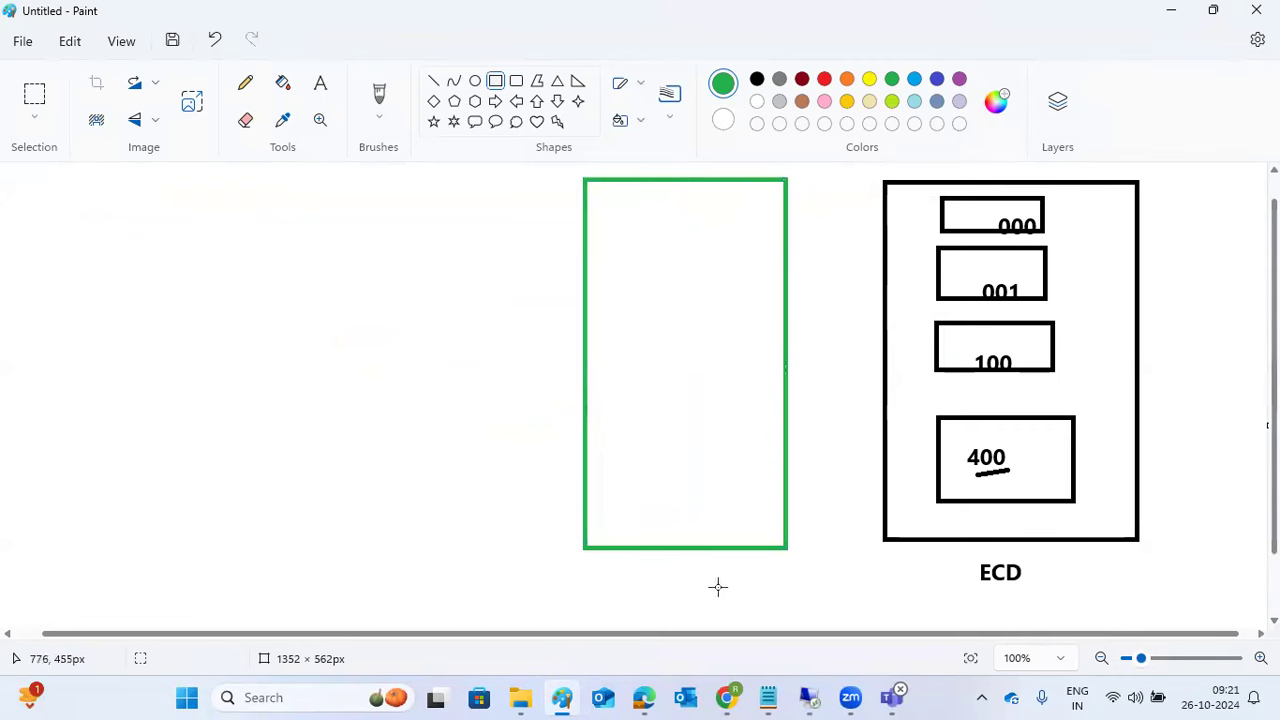
Step: Label the green rounded rectangle NW1
{"action": "left_click", "coordinate": [321, 85]}
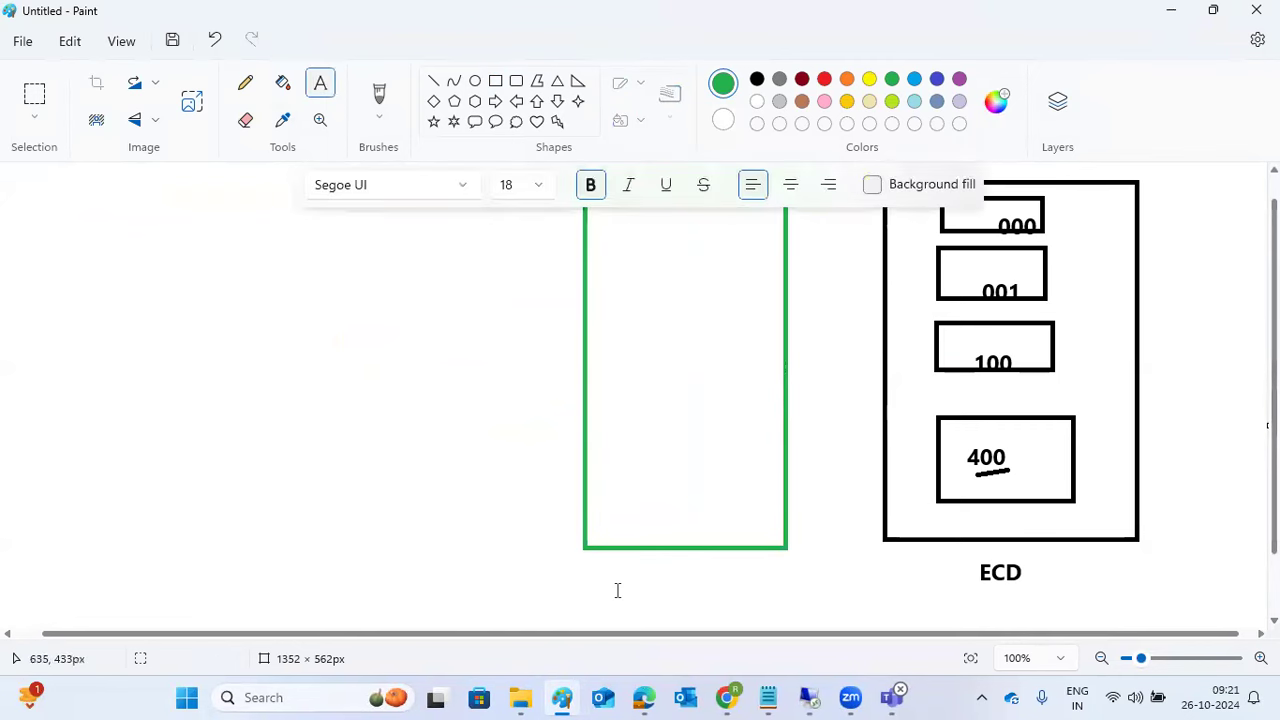
{"action": "left_click", "coordinate": [619, 590]}
{"action": "type", "text": "NWw1"}
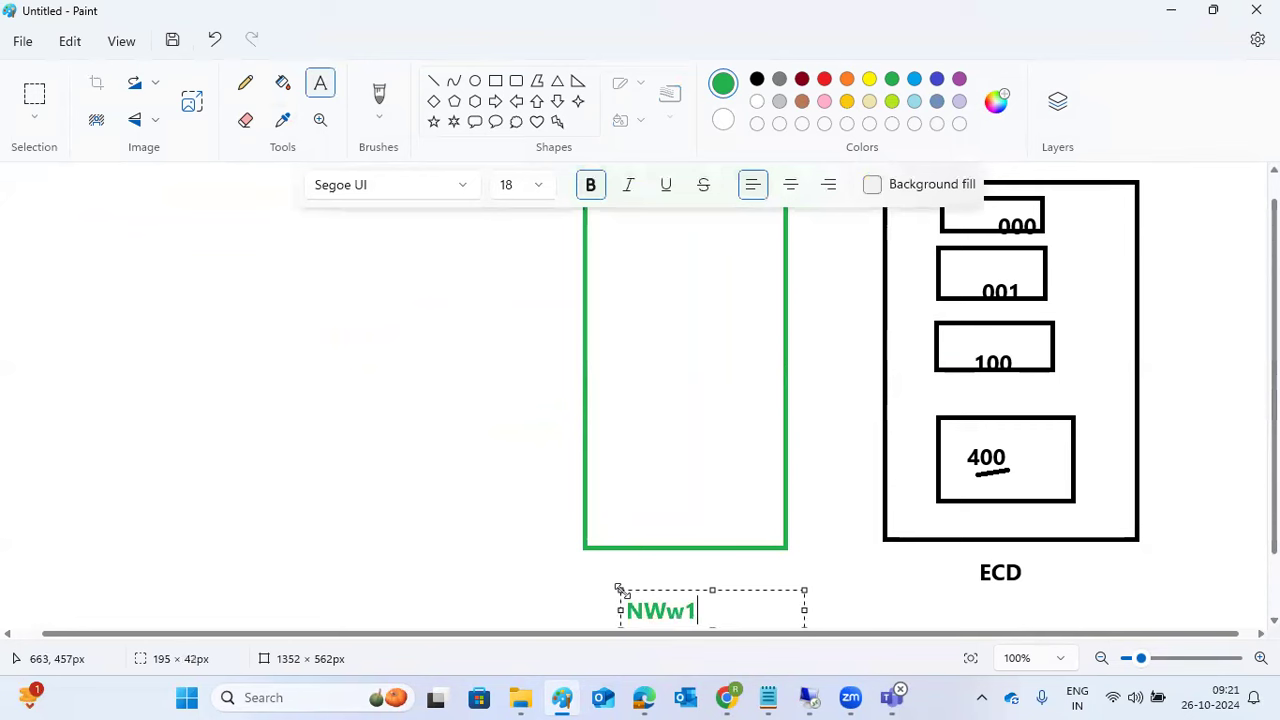
{"action": "key", "text": "BackSpace"}
{"action": "key", "text": "BackSpace"}
{"action": "type", "text": "1"}
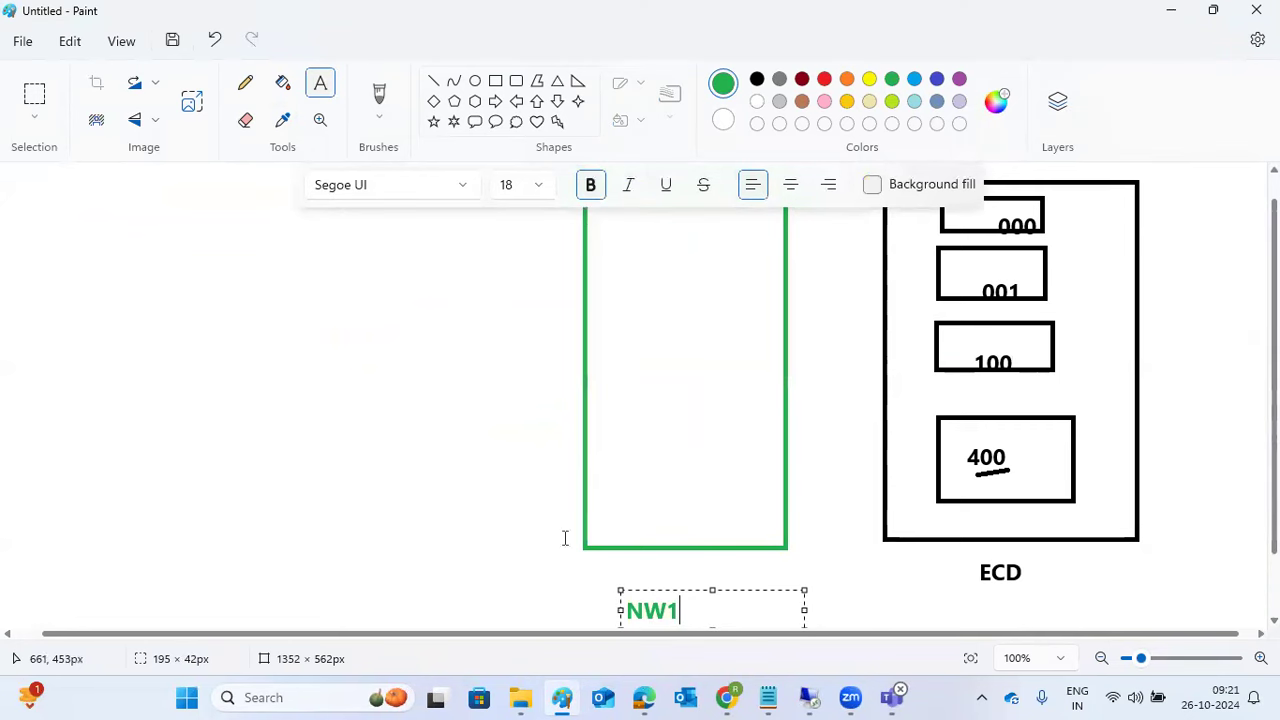
{"action": "left_click", "coordinate": [488, 425]}
Step: Draw three small rectangles stacked inside the NW1 box
{"action": "left_click", "coordinate": [433, 81]}
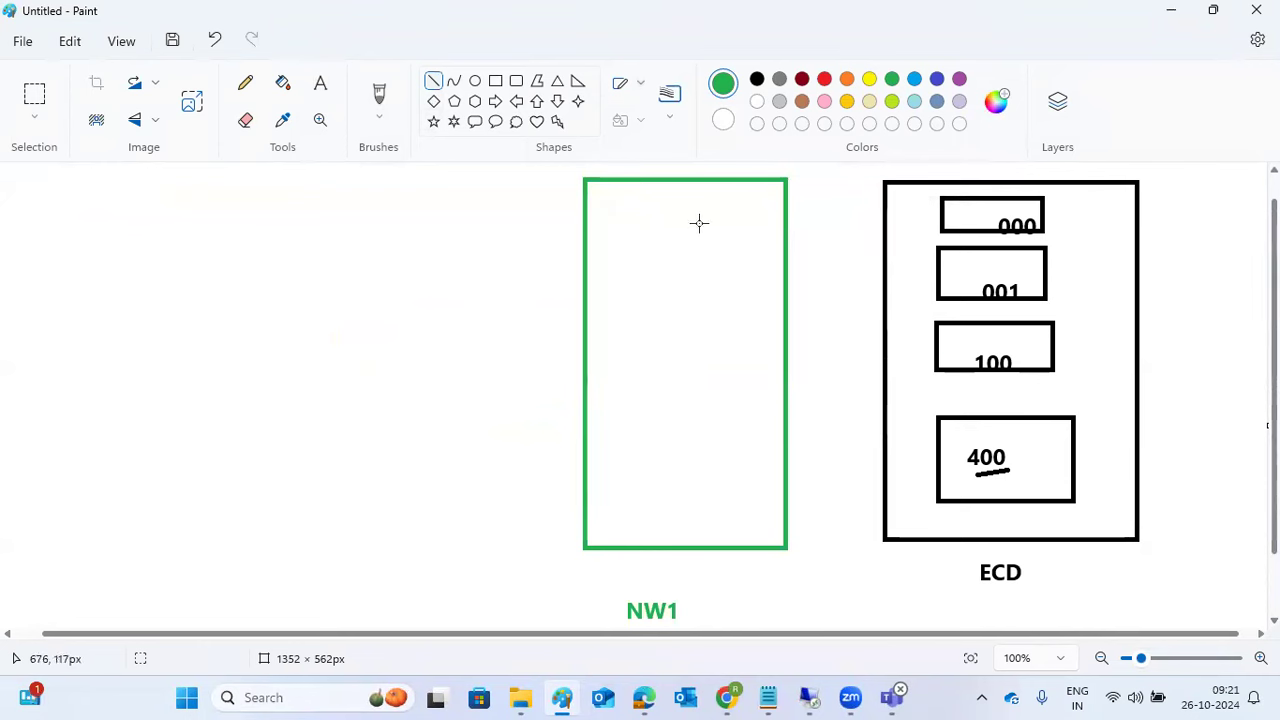
{"action": "left_click", "coordinate": [495, 81]}
{"action": "left_click_drag", "start_coordinate": [636, 212], "coordinate": [705, 248]}
{"action": "left_click_drag", "start_coordinate": [636, 284], "coordinate": [717, 321]}
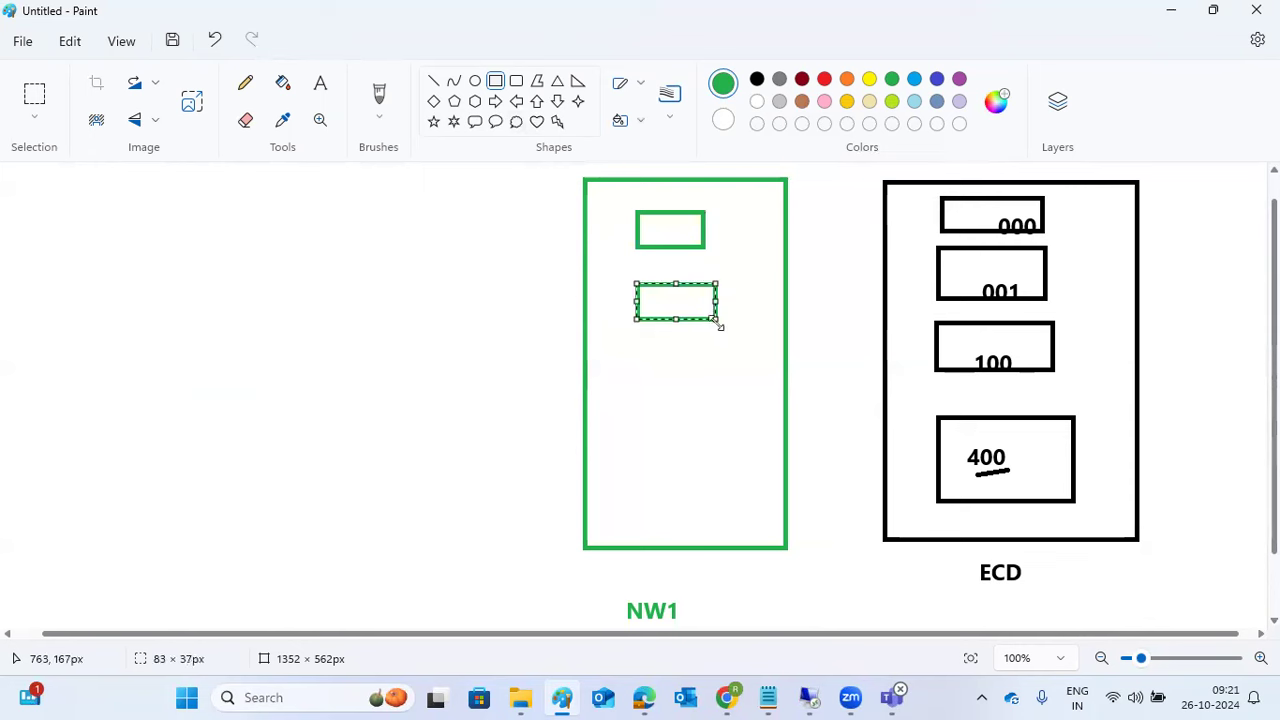
{"action": "mouse_move", "coordinate": [634, 386]}
{"action": "left_mouse_down"}
{"action": "mouse_move", "coordinate": [703, 449]}
{"action": "mouse_move", "coordinate": [726, 453]}
{"action": "left_mouse_up"}
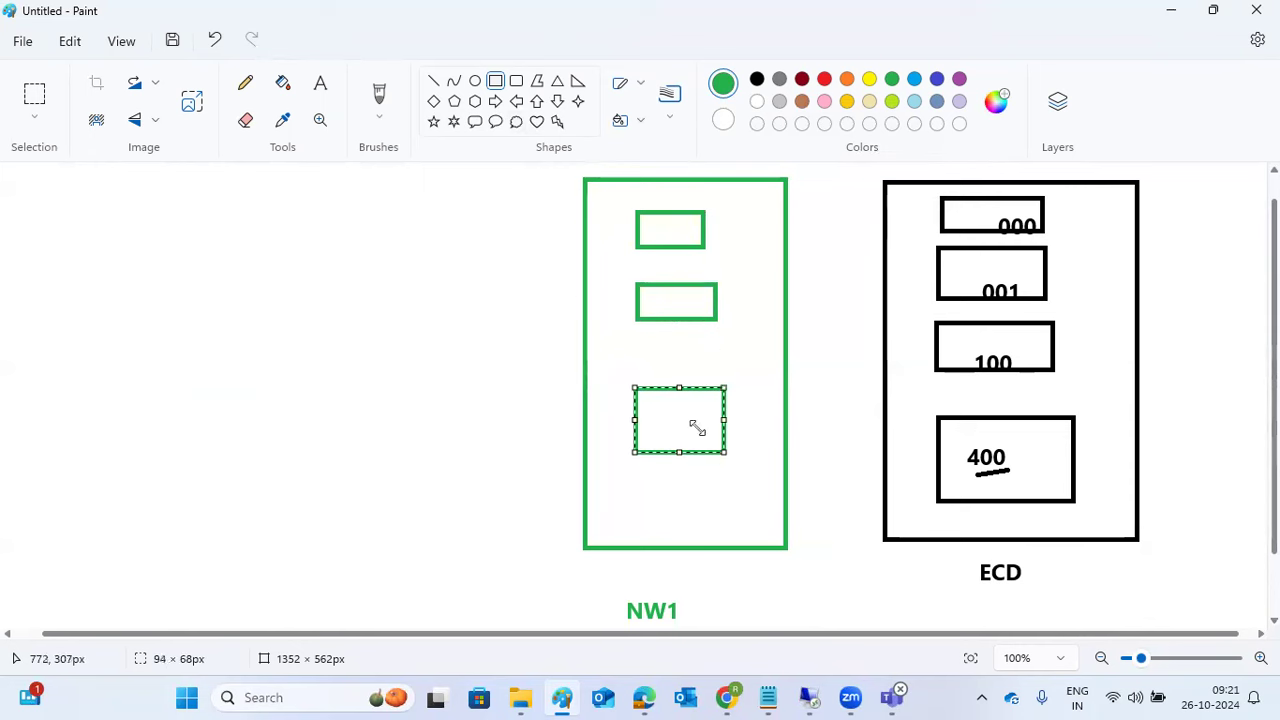
Step: Label the lowest rectangle in the NW1 box 100
{"action": "left_click", "coordinate": [320, 84]}
{"action": "left_click", "coordinate": [652, 406]}
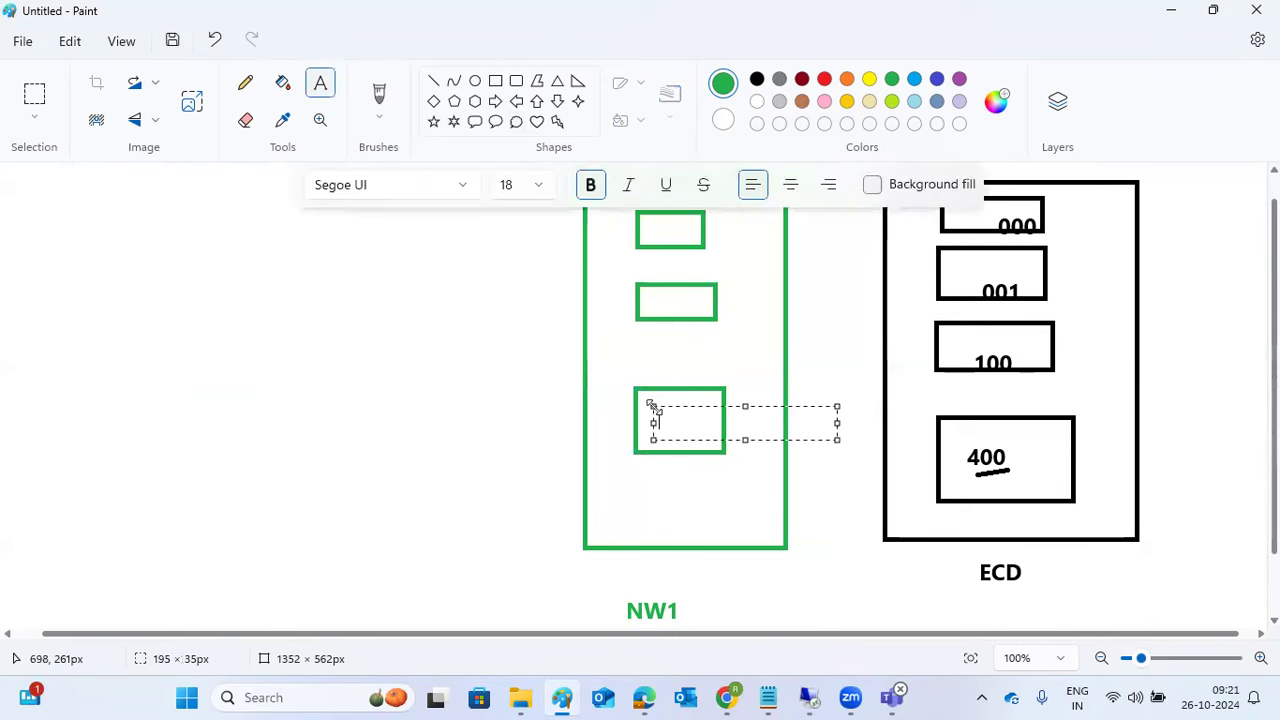
{"action": "type", "text": "100"}
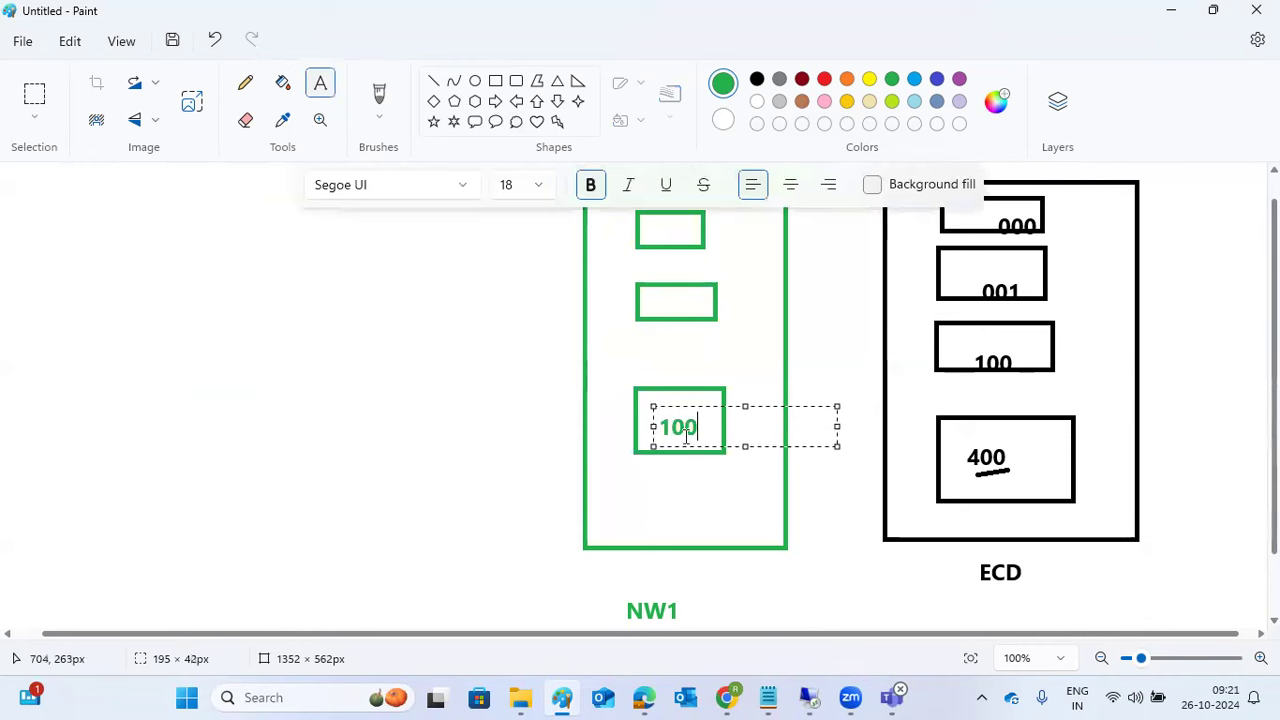
{"action": "key", "text": "Escape"}
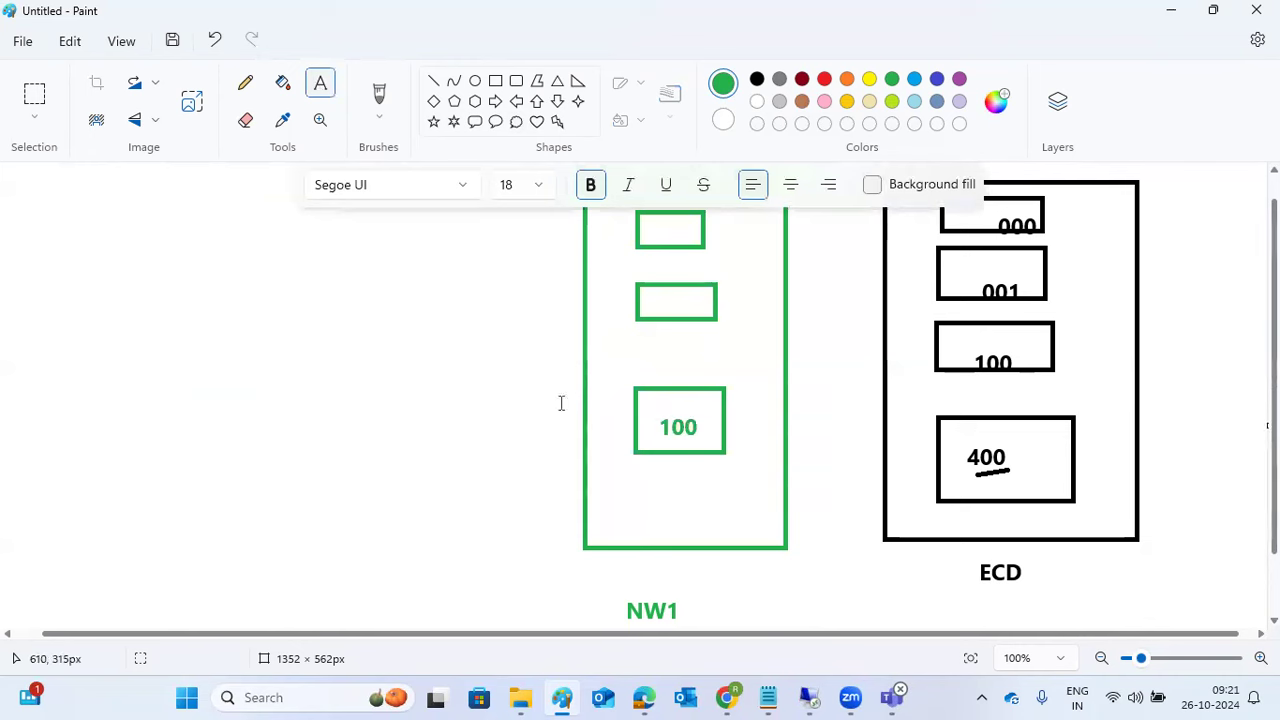
{"action": "left_click", "coordinate": [432, 84]}
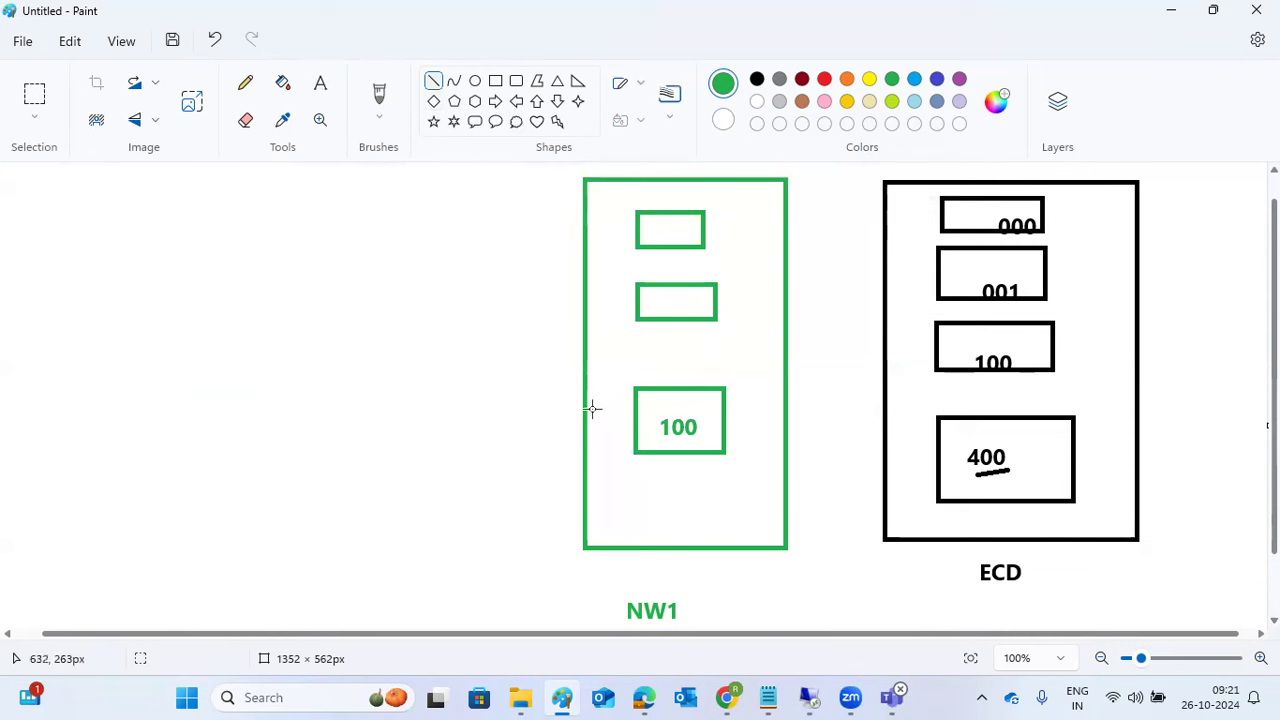
Step: Underline ECD in green and draw a line from ECD's 100 box to NW1's 100 box
{"action": "left_click_drag", "start_coordinate": [999, 589], "coordinate": [1020, 589]}
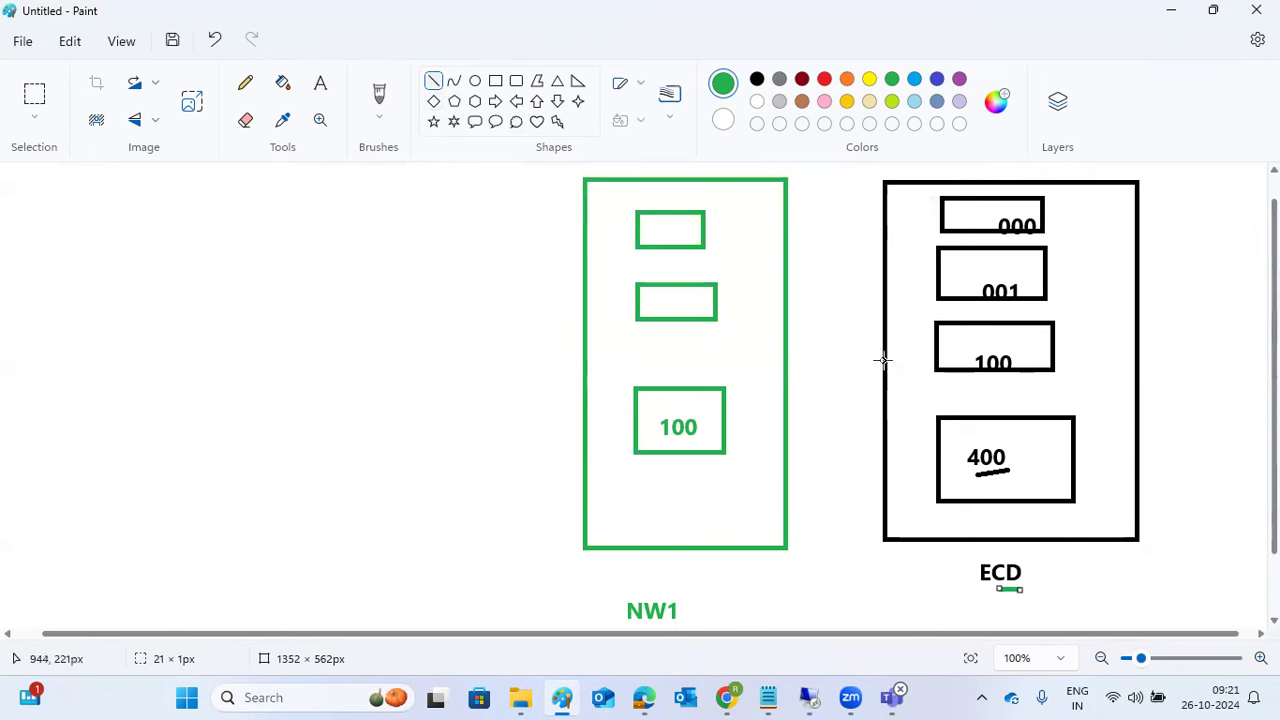
{"action": "left_click", "coordinate": [965, 340]}
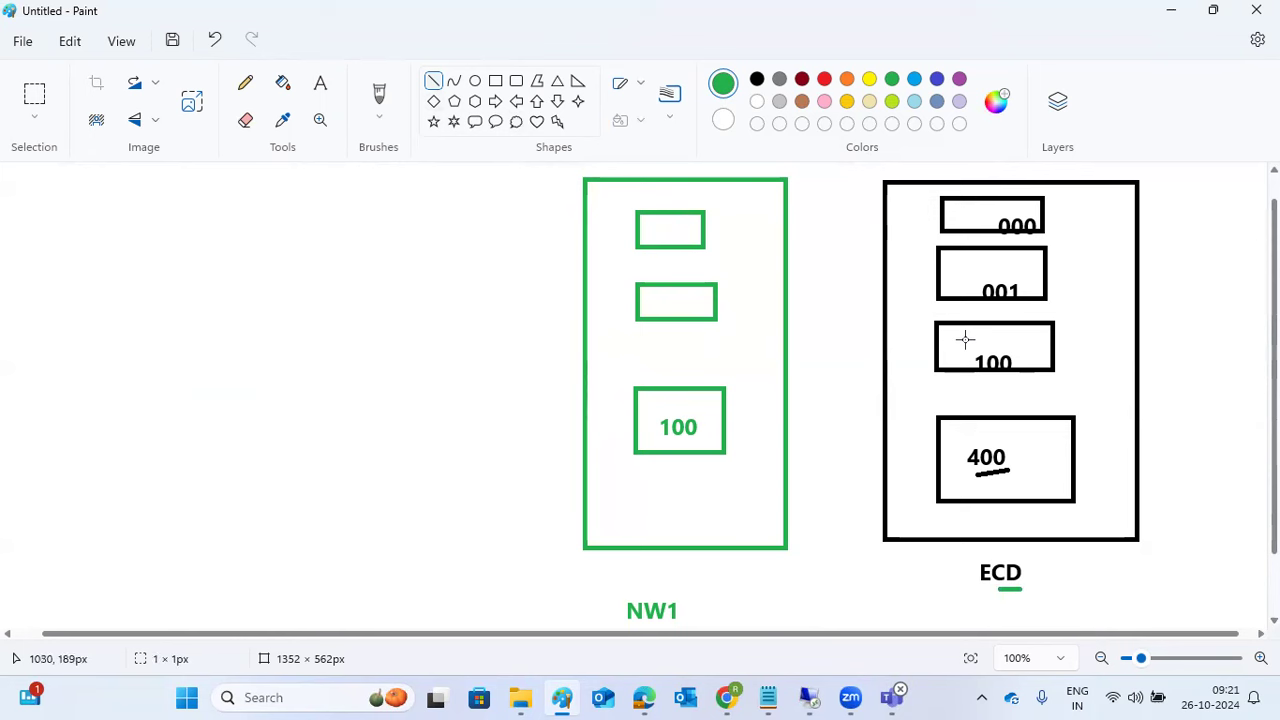
{"action": "mouse_move", "coordinate": [965, 340]}
{"action": "left_mouse_down"}
{"action": "mouse_move", "coordinate": [683, 420]}
{"action": "mouse_move", "coordinate": [702, 405]}
{"action": "mouse_move", "coordinate": [706, 422]}
{"action": "mouse_move", "coordinate": [707, 410]}
{"action": "left_mouse_up"}
{"action": "left_click", "coordinate": [703, 392]}
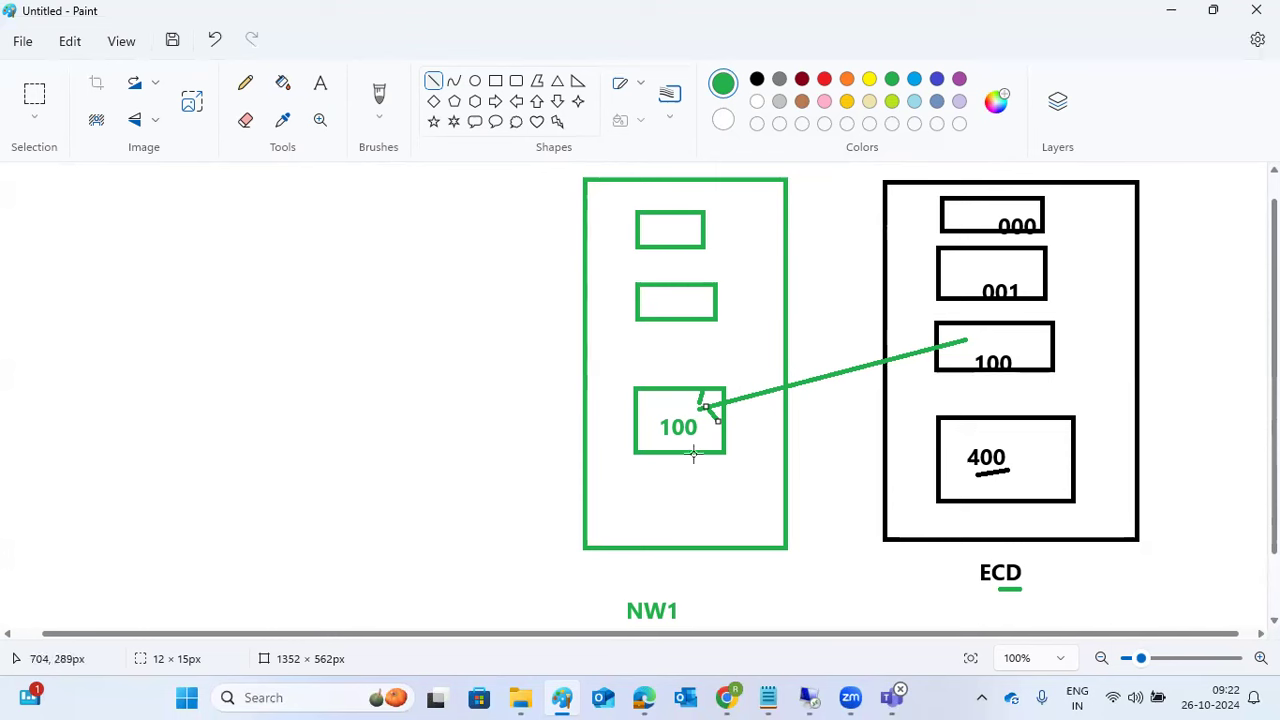
Step: Add short green dashes under ECD and NW1, and redraw the line linking both 100 boxes
{"action": "left_click_drag", "start_coordinate": [960, 557], "coordinate": [974, 557]}
{"action": "left_click_drag", "start_coordinate": [687, 578], "coordinate": [707, 577]}
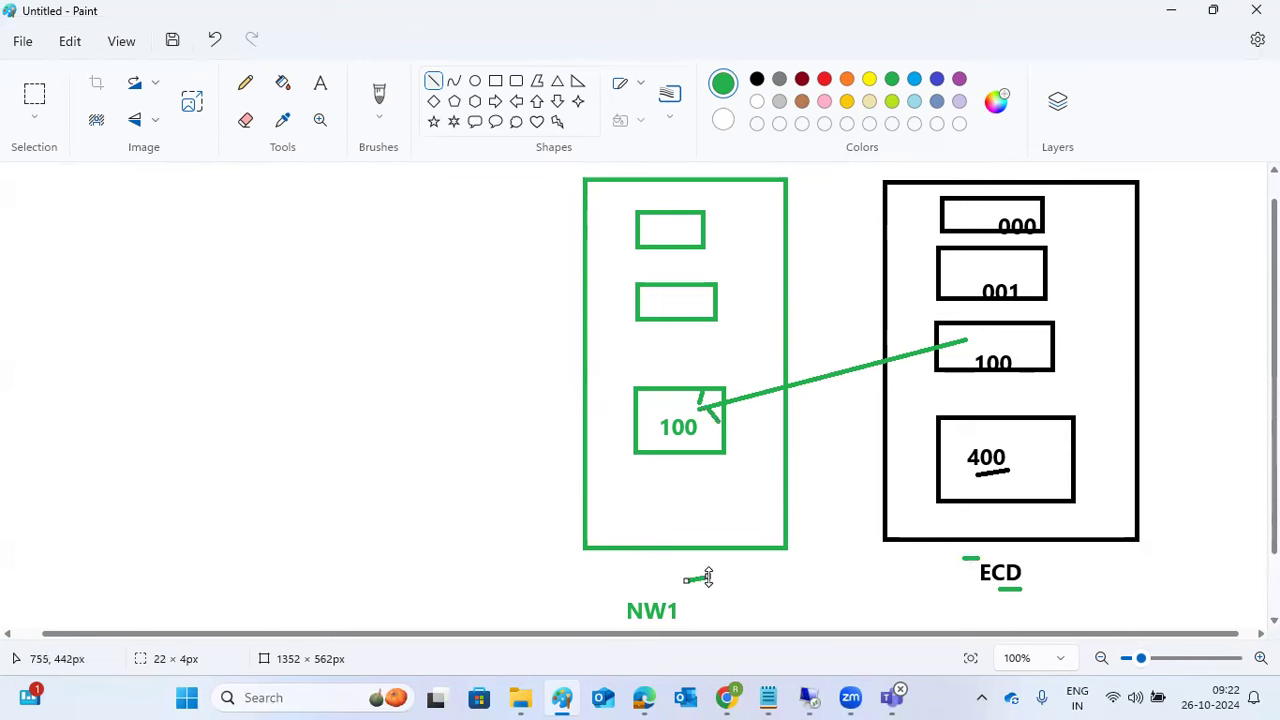
{"action": "left_click_drag", "start_coordinate": [976, 558], "coordinate": [987, 557]}
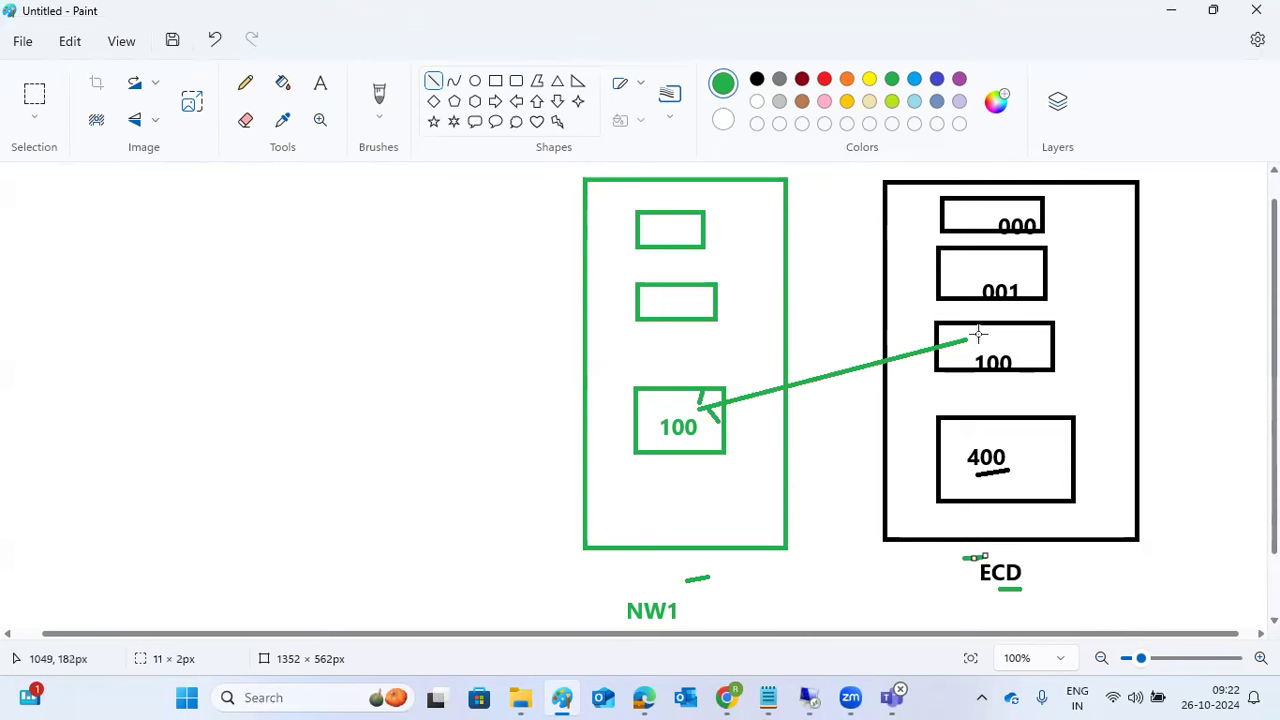
{"action": "left_click_drag", "start_coordinate": [973, 339], "coordinate": [700, 405]}
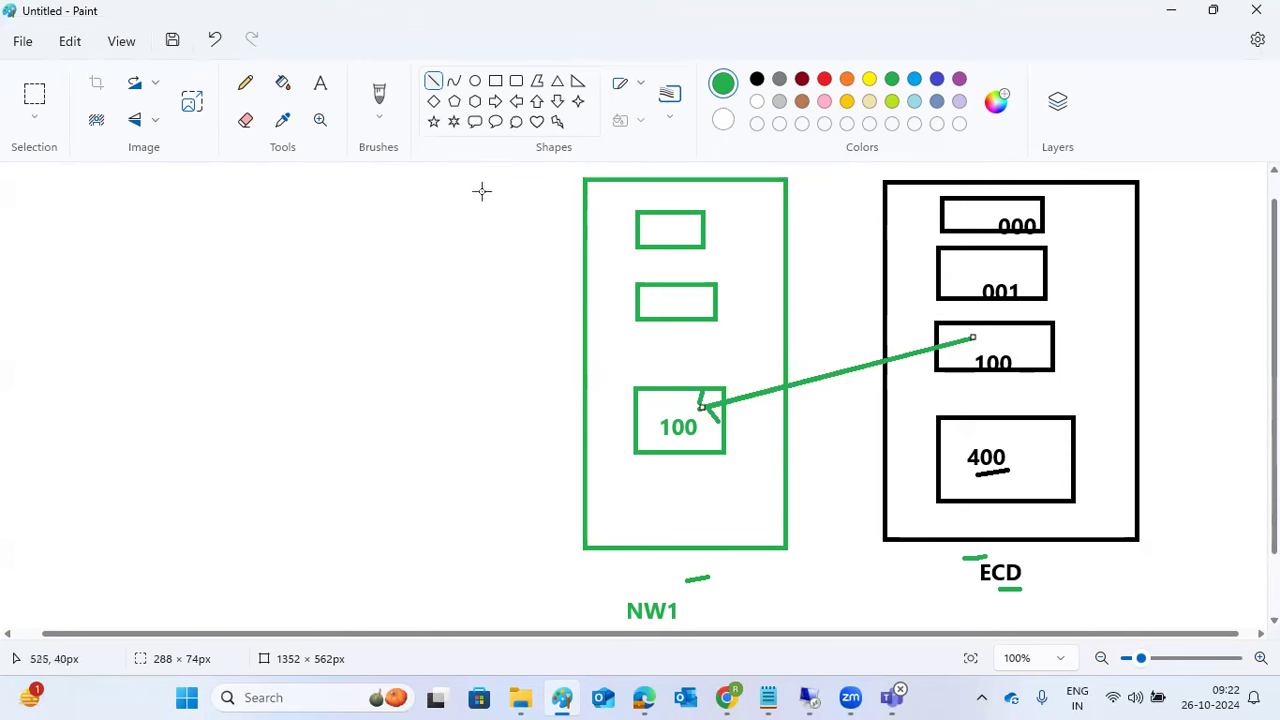
{"action": "left_click", "coordinate": [321, 86]}
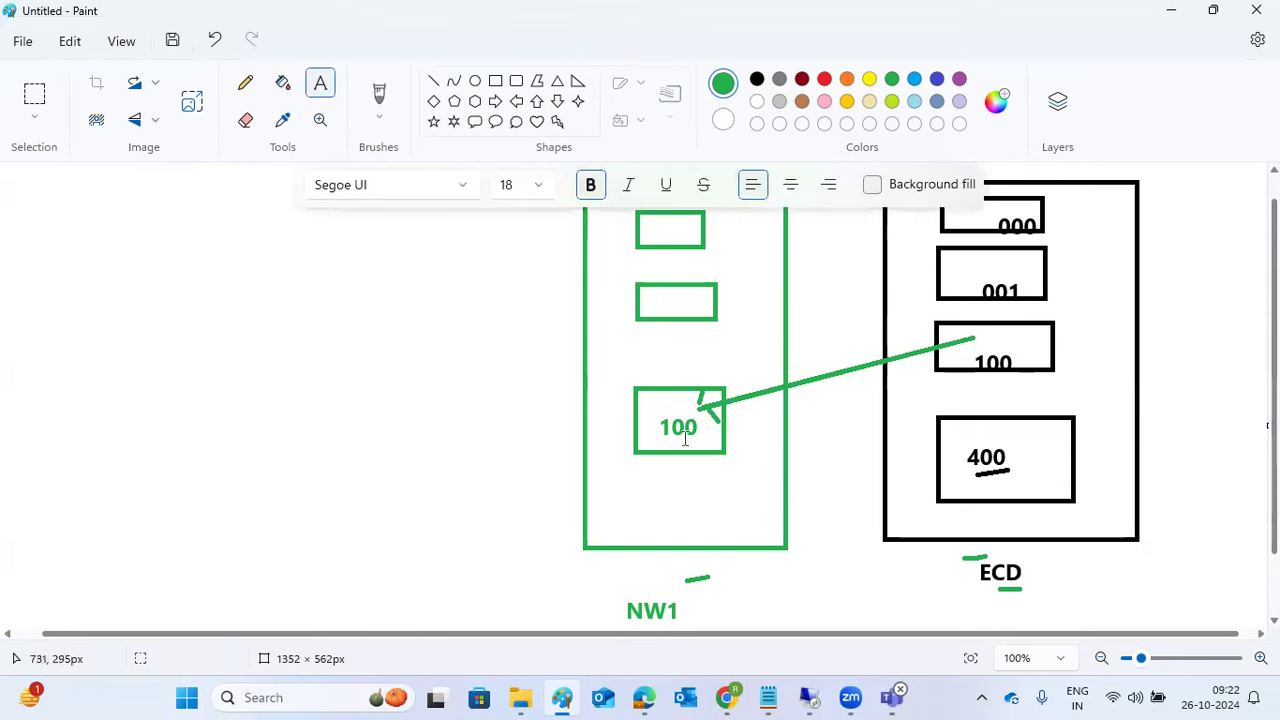
Step: Add a green 'RFC Administration:' heading at the top-left with a row of dashes beneath
{"action": "left_click", "coordinate": [527, 423]}
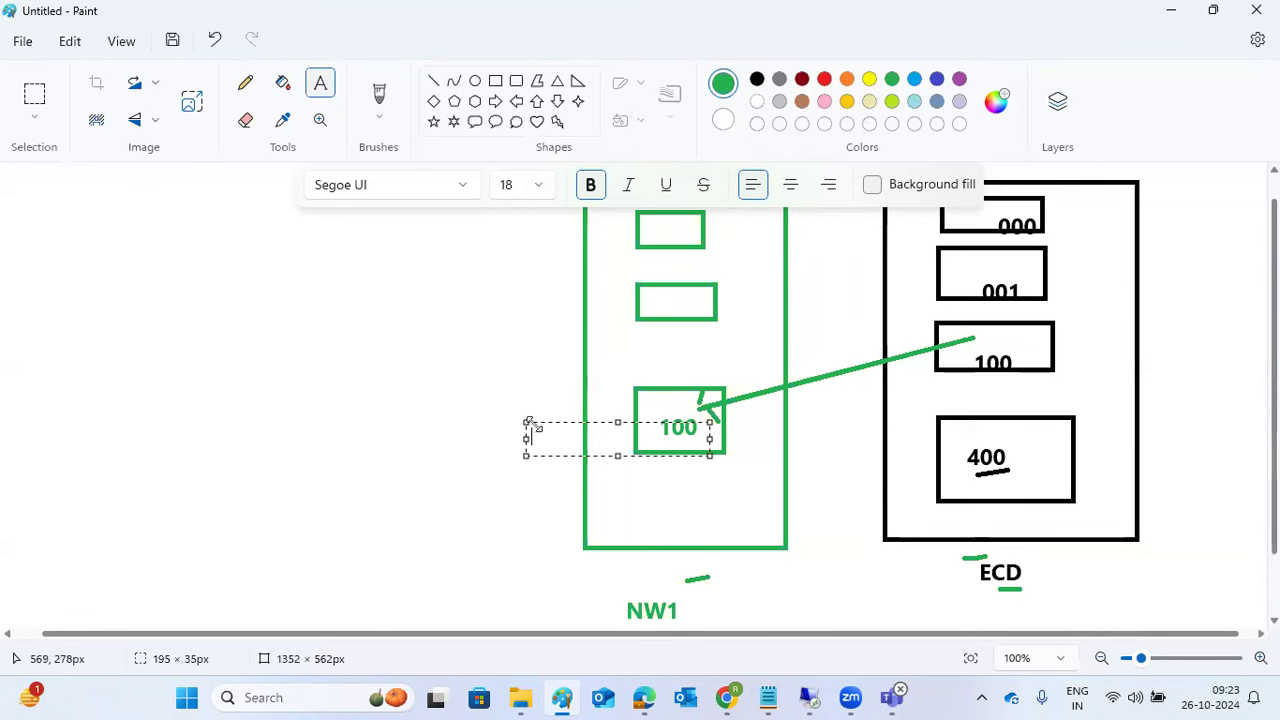
{"action": "left_click", "coordinate": [429, 274]}
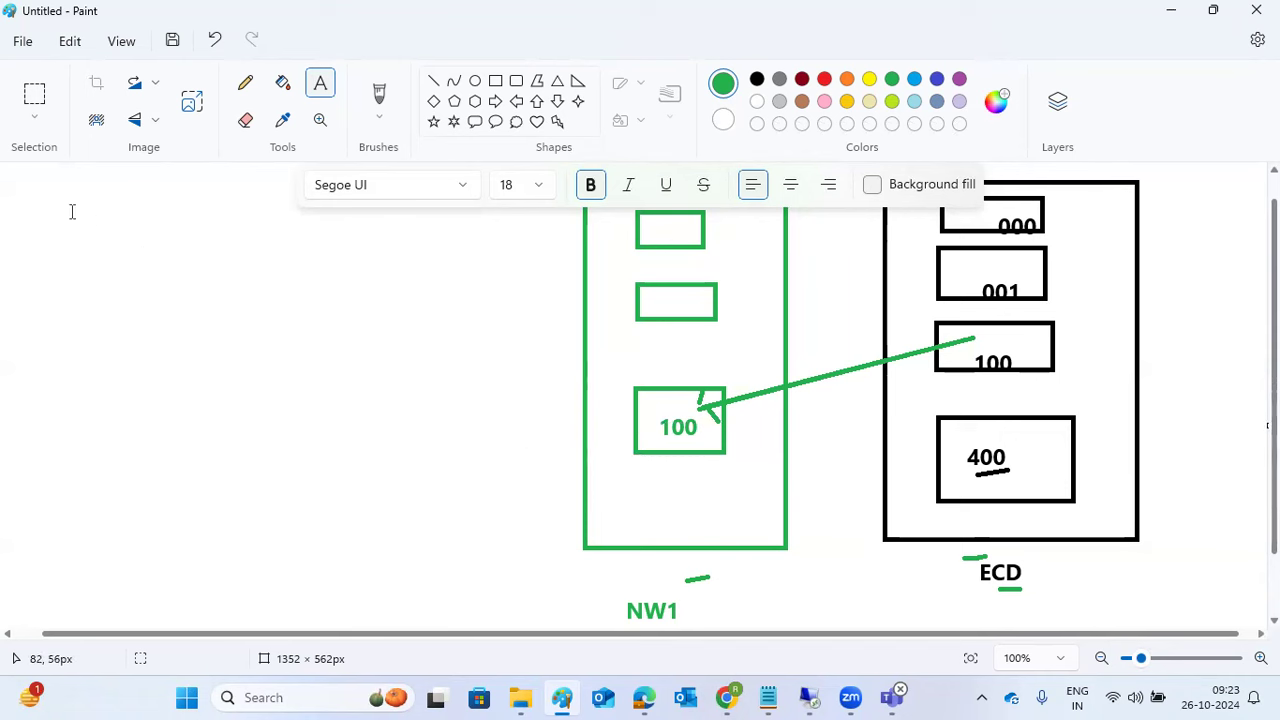
{"action": "left_click_drag", "start_coordinate": [19, 172], "coordinate": [546, 610]}
{"action": "type", "text": "RFC Administration:"}
{"action": "key", "text": "Return"}
{"action": "type", "text": "-----------------------------"}
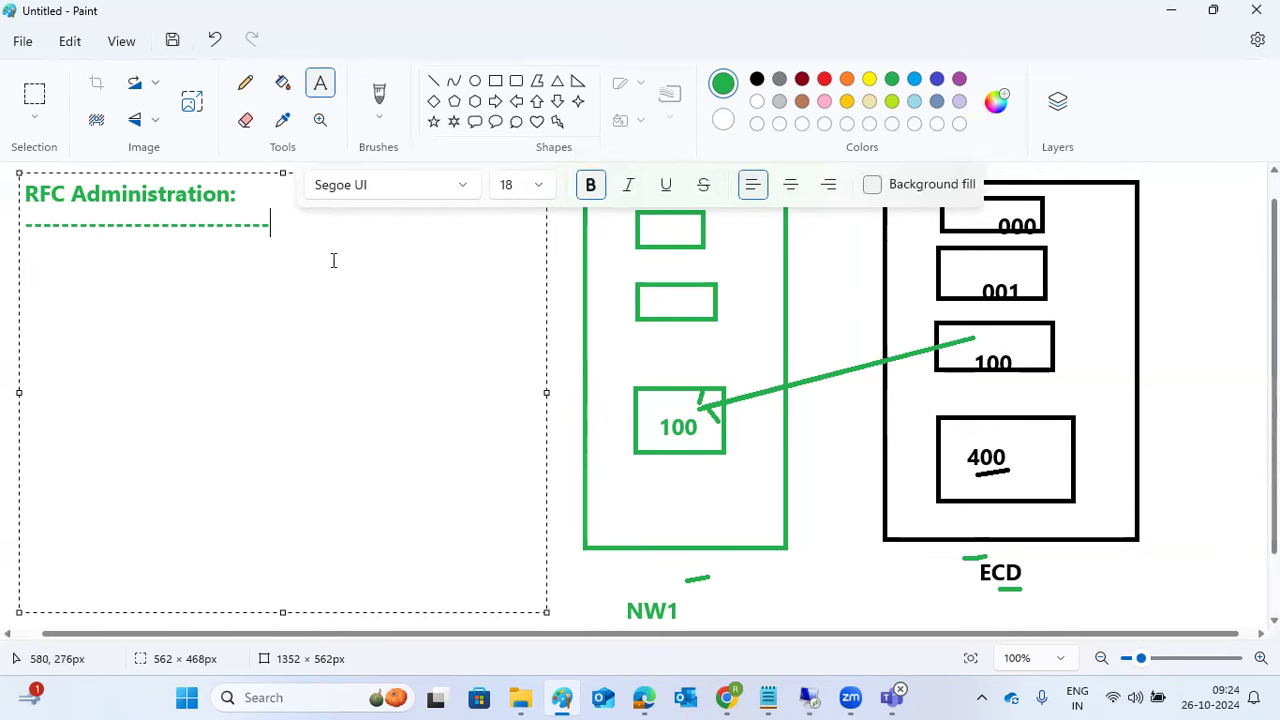
Step: Add the note lines 'Remote function call (RFC)-Sm59' and 'types of'
{"action": "key", "text": "Return"}
{"action": "type", "text": "Remote "}
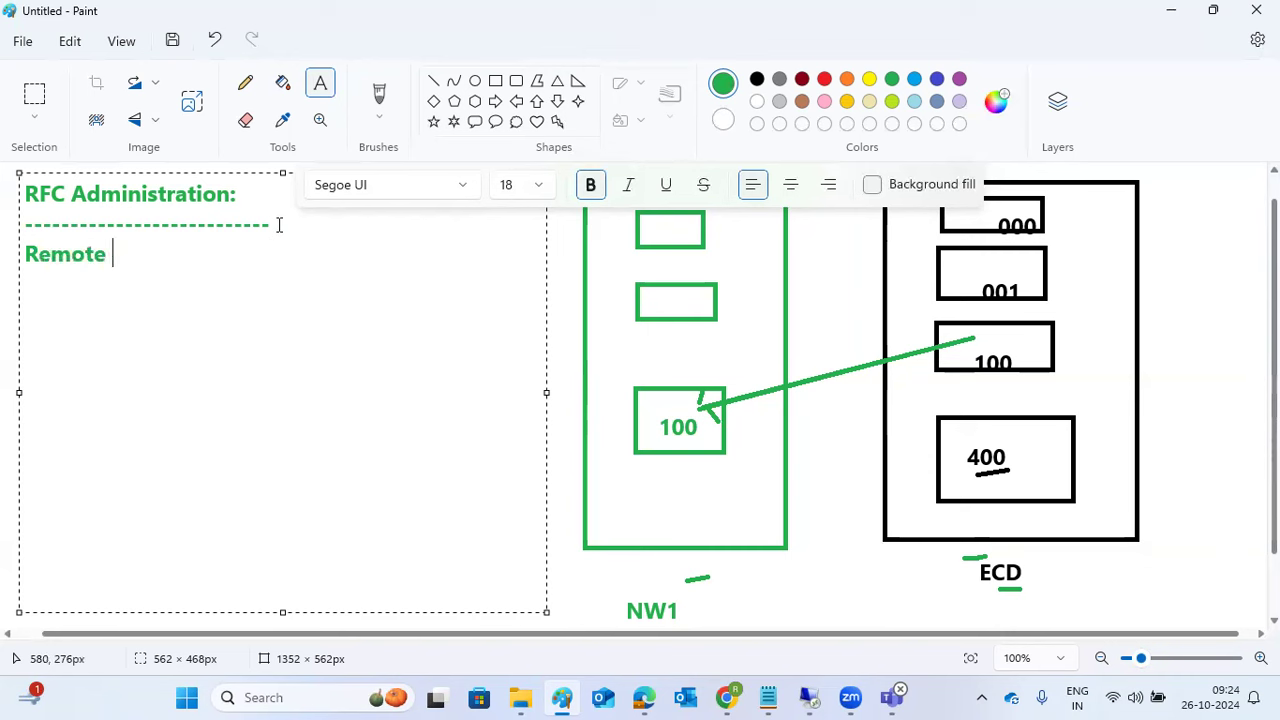
{"action": "type", "text": "function ca"}
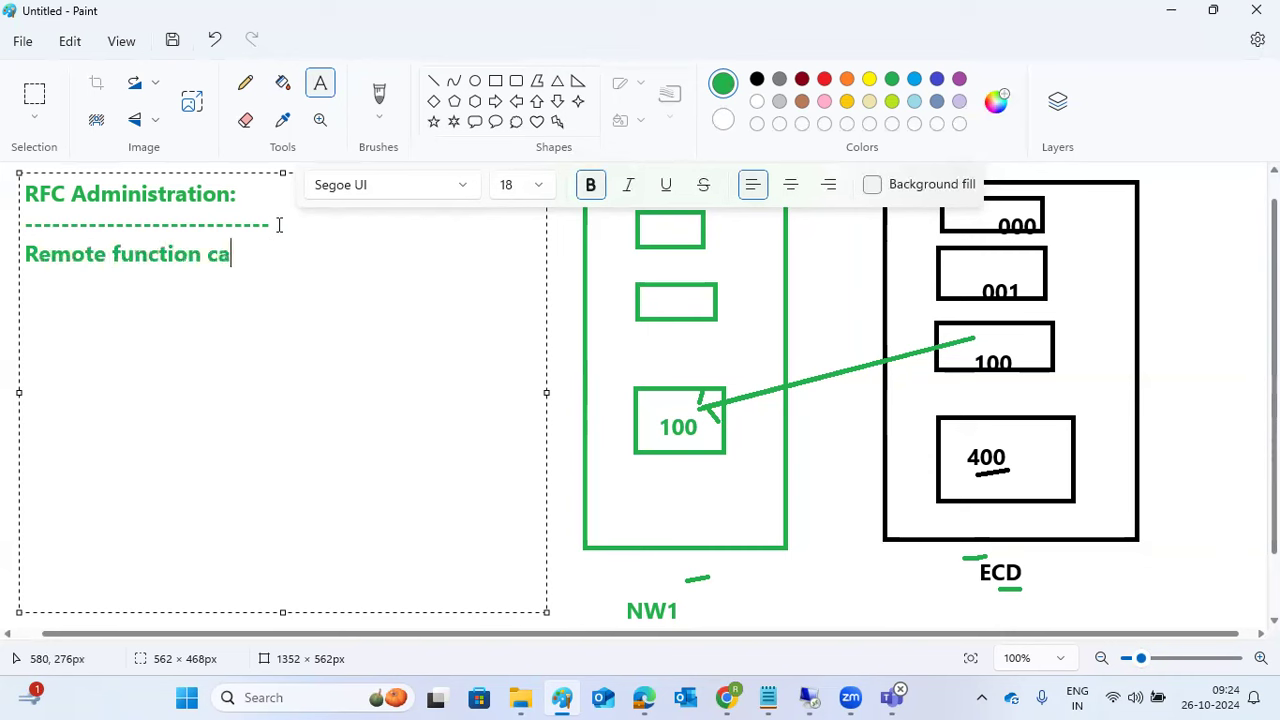
{"action": "type", "text": "ll (RFC)"}
{"action": "type", "text": "-Sm59"}
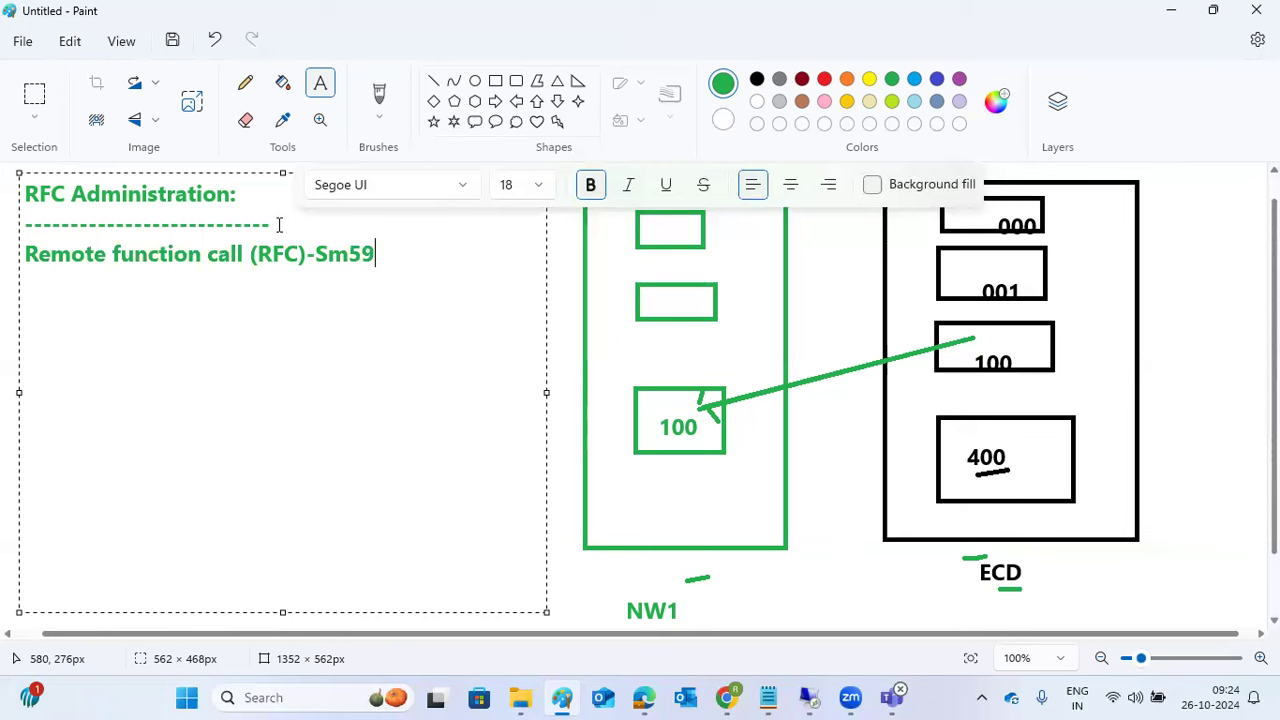
{"action": "key", "text": "Return"}
{"action": "type", "text": "types of"}
{"action": "key", "text": "Return"}
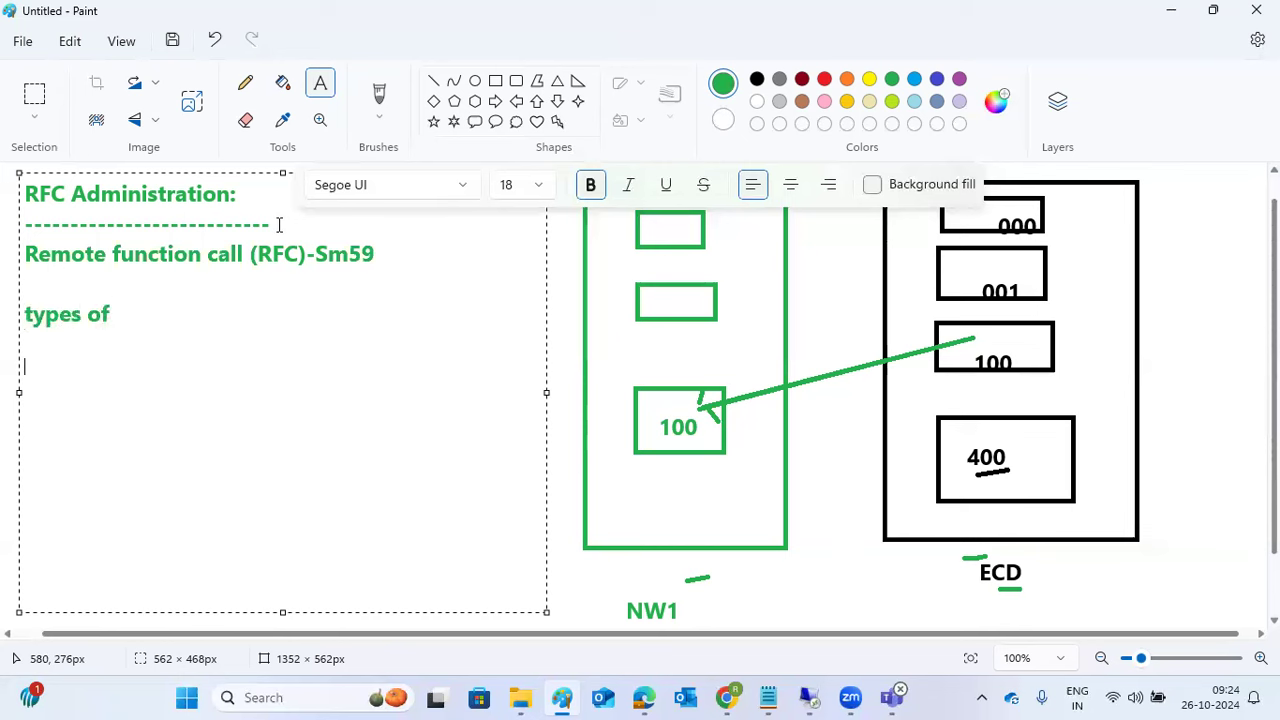
Step: List the types ABAP to ABAP R3, external, TCP/IP, internal and ABAP, then return to SAP
{"action": "type", "text": "ABAP "}
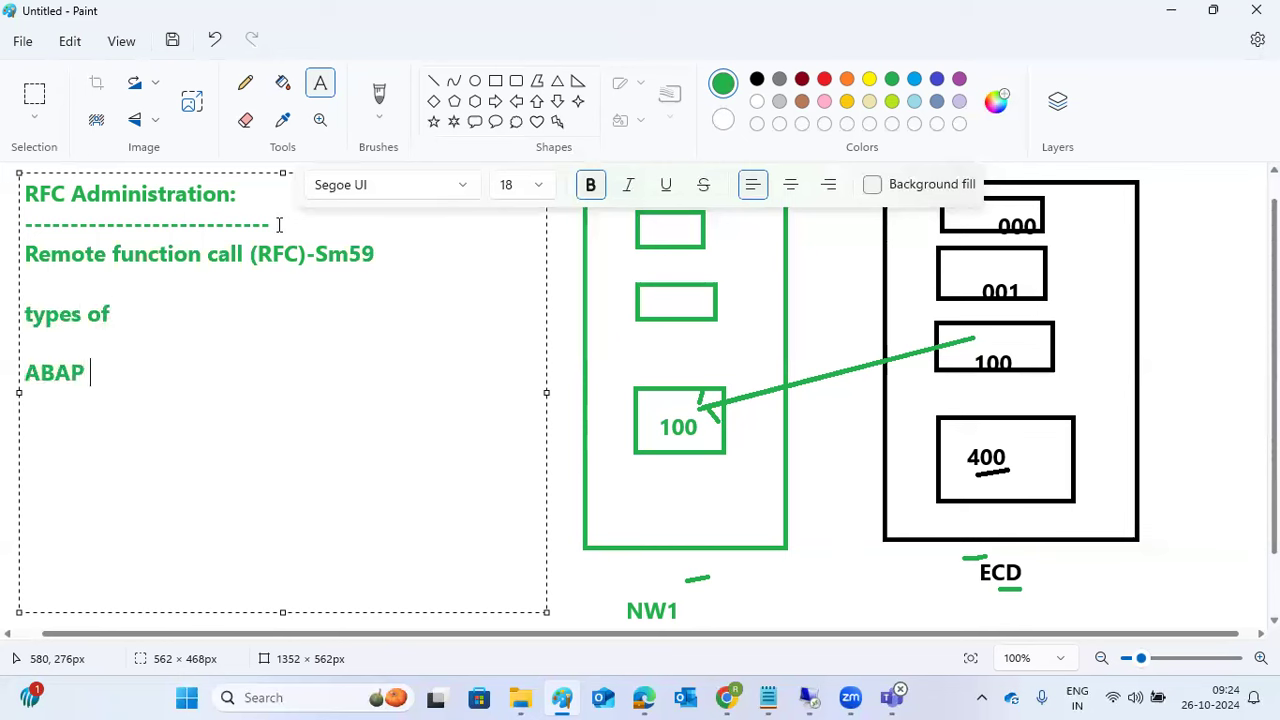
{"action": "type", "text": "to ABAP"}
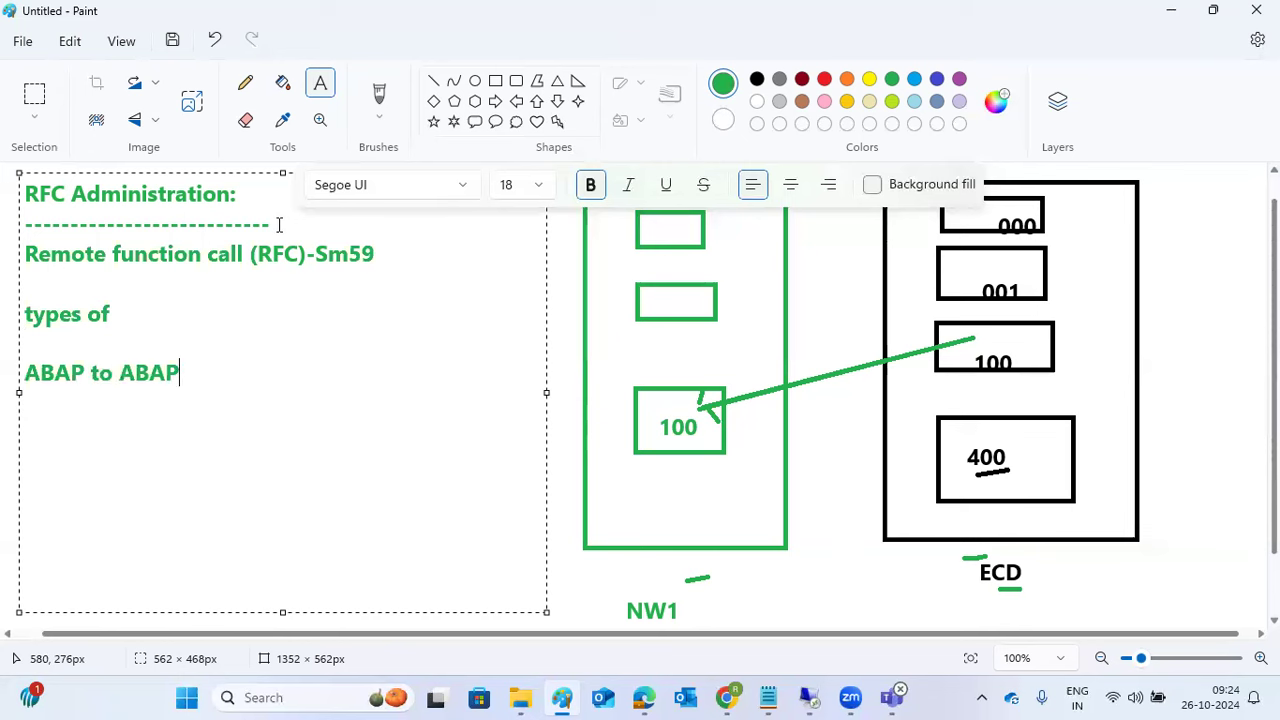
{"action": "type", "text": " R3"}
{"action": "key", "text": "Return"}
{"action": "type", "text": "external"}
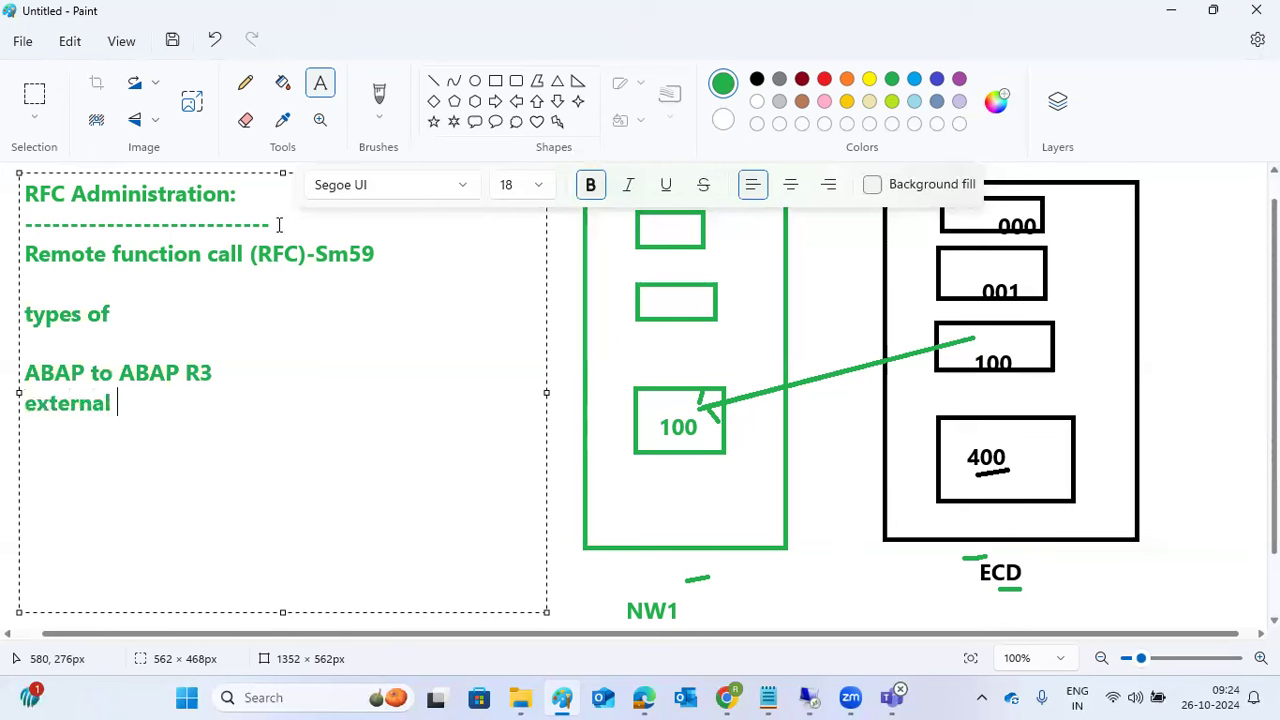
{"action": "key", "text": "Return"}
{"action": "type", "text": "TCP/IP"}
{"action": "key", "text": "Return"}
{"action": "type", "text": "internal"}
{"action": "key", "text": "Return"}
{"action": "type", "text": "ABAP"}
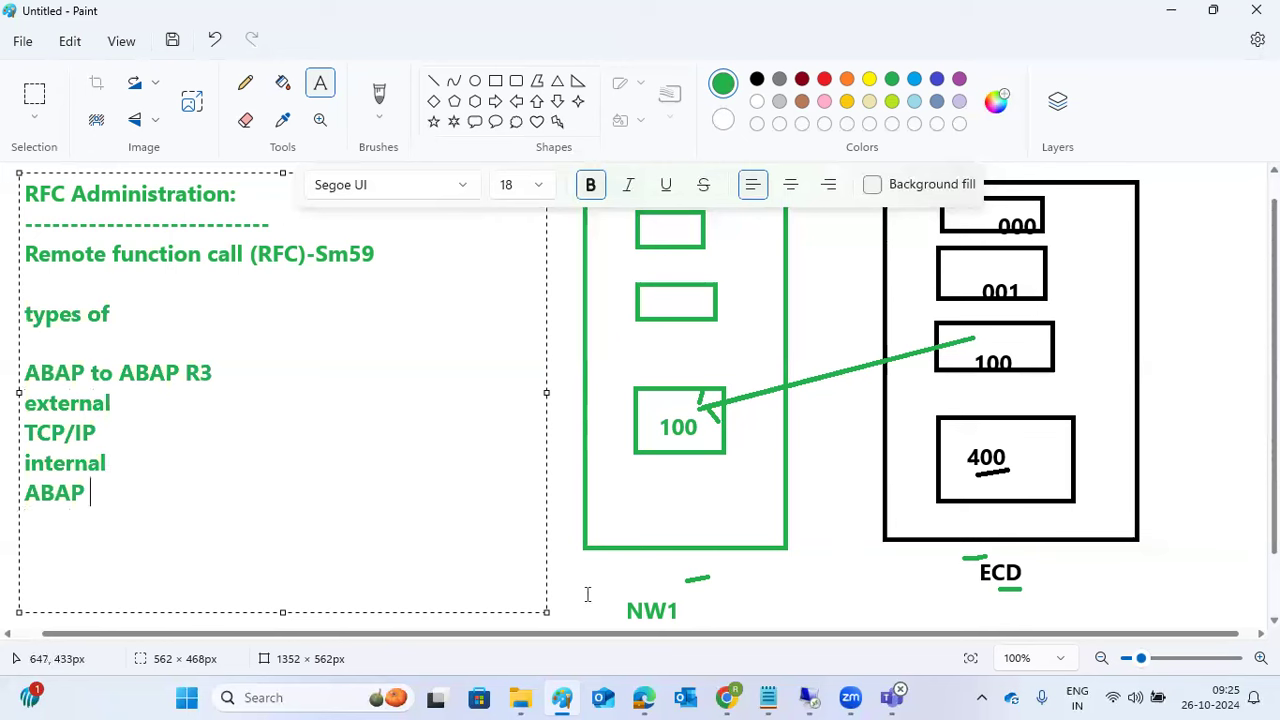
{"action": "left_click", "coordinate": [805, 697]}
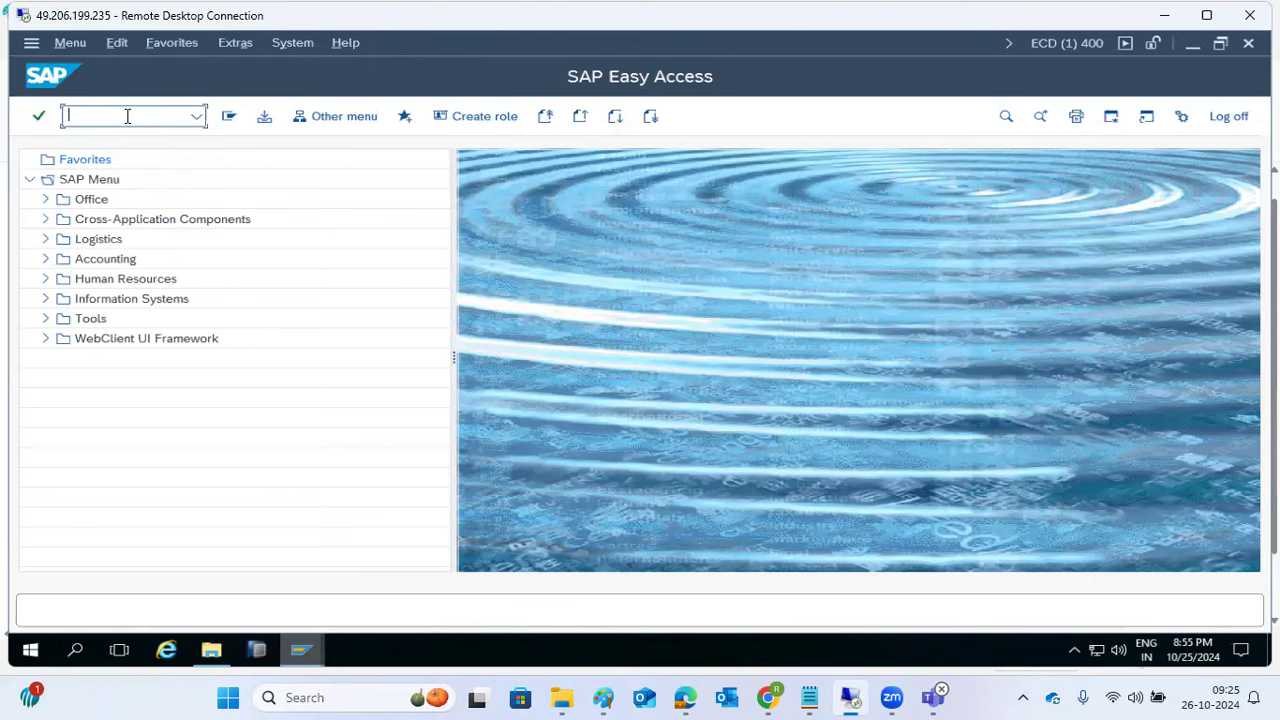
Step: Run sm59 and select through the ABAP, HTTP, internal and TCP/IP connection folders
{"action": "type", "text": "sm59"}
{"action": "key", "text": "Return"}
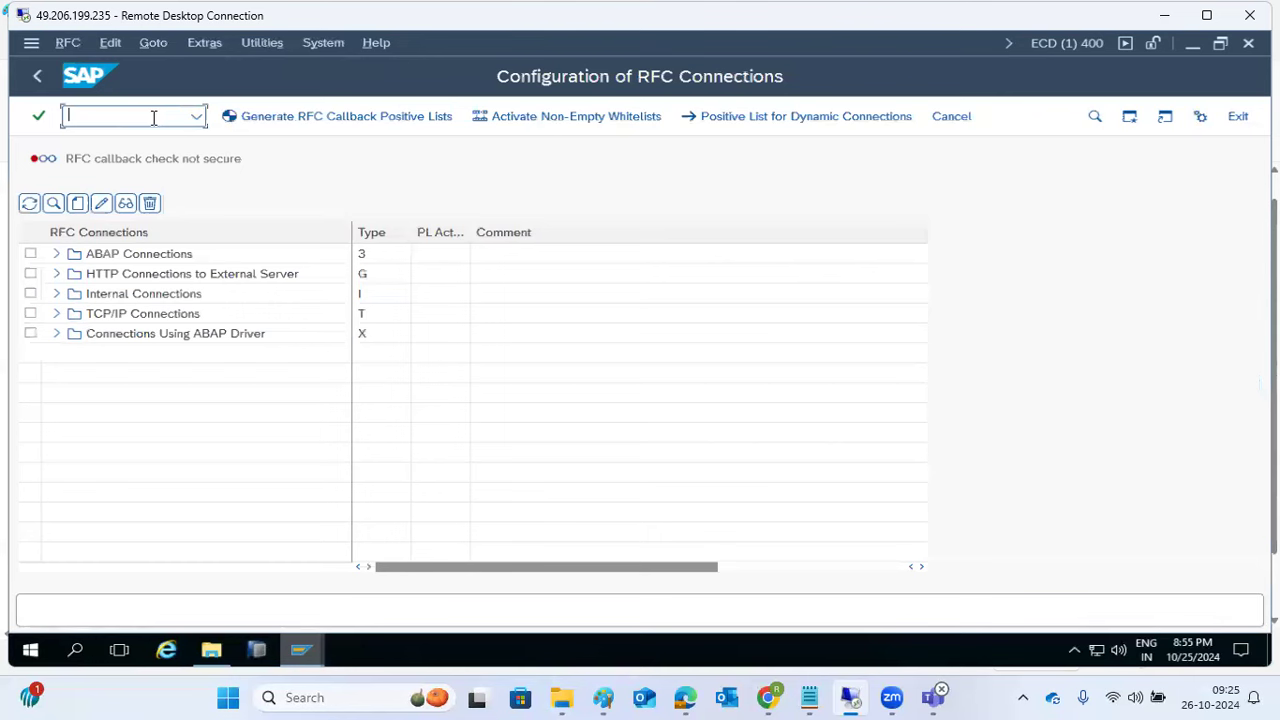
{"action": "left_click", "coordinate": [104, 262]}
{"action": "left_click", "coordinate": [113, 277]}
{"action": "left_click", "coordinate": [117, 295]}
{"action": "left_click", "coordinate": [117, 317]}
{"action": "left_click", "coordinate": [110, 256]}
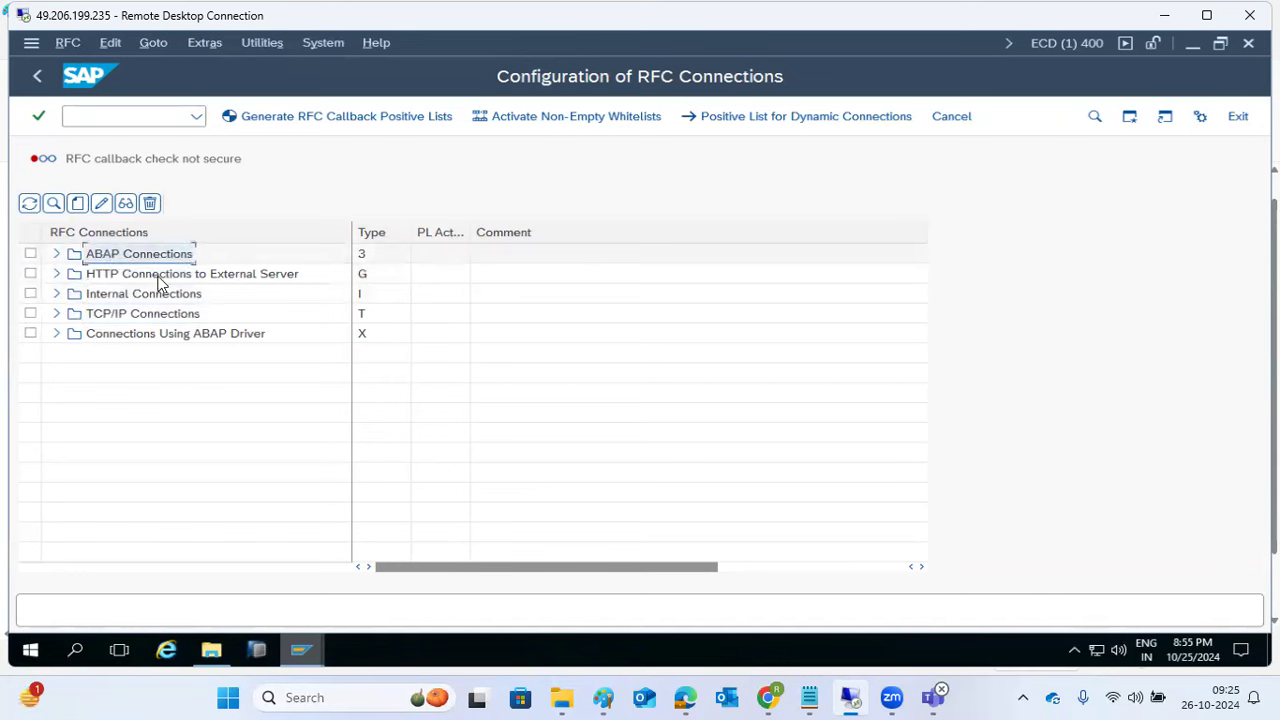
{"action": "left_click", "coordinate": [152, 276]}
Step: Expand and collapse the HTTP and TCP/IP folders, then create a new ABAP connection destination
{"action": "left_click", "coordinate": [57, 274]}
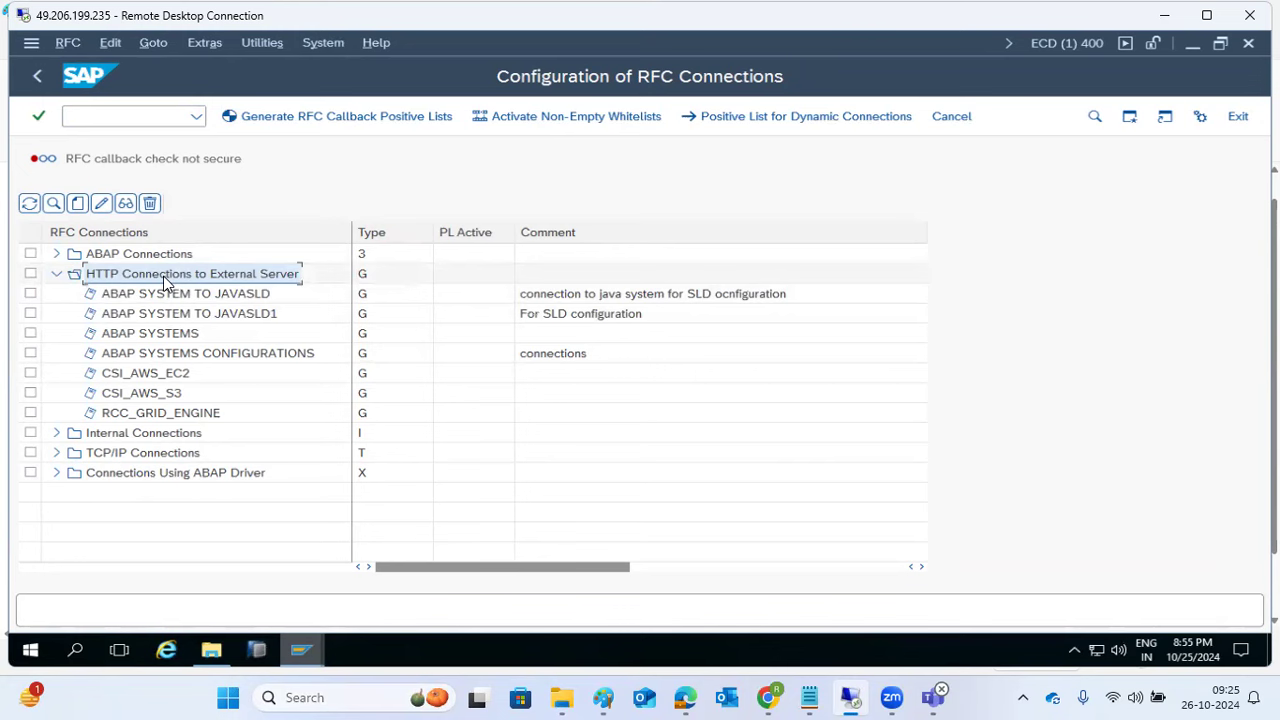
{"action": "left_click", "coordinate": [57, 434]}
{"action": "left_click", "coordinate": [57, 453]}
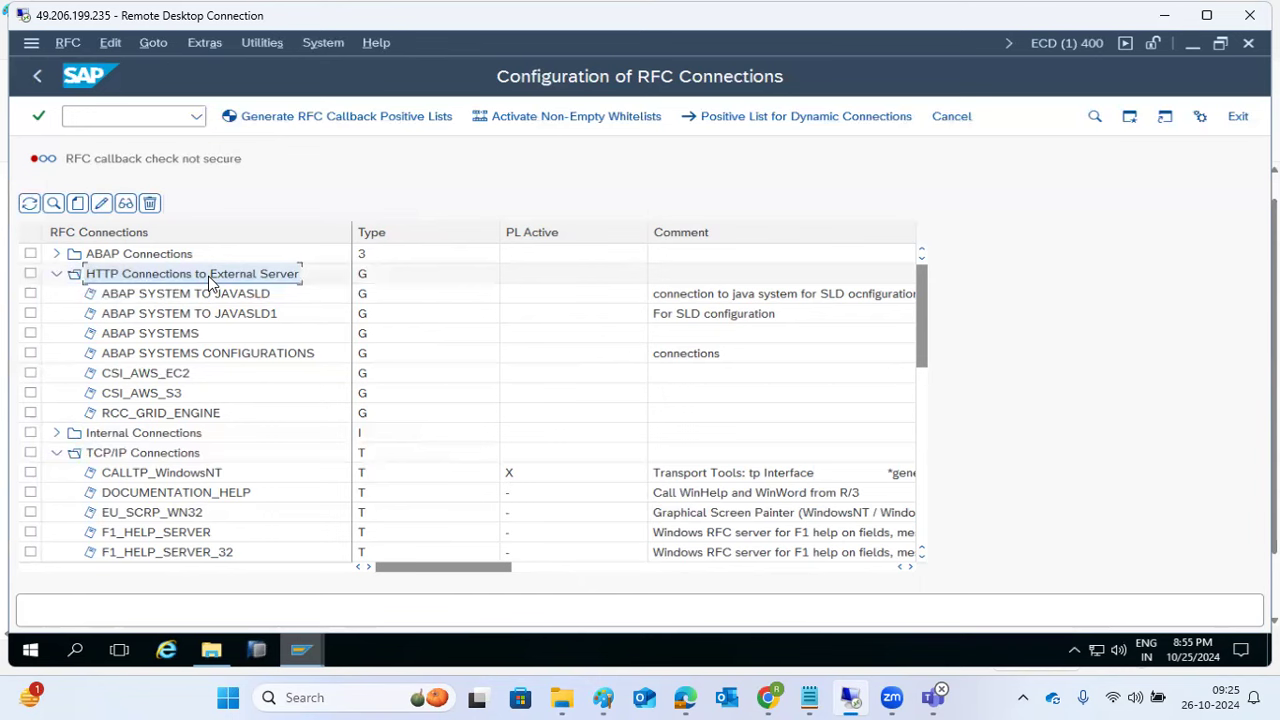
{"action": "left_click", "coordinate": [58, 275]}
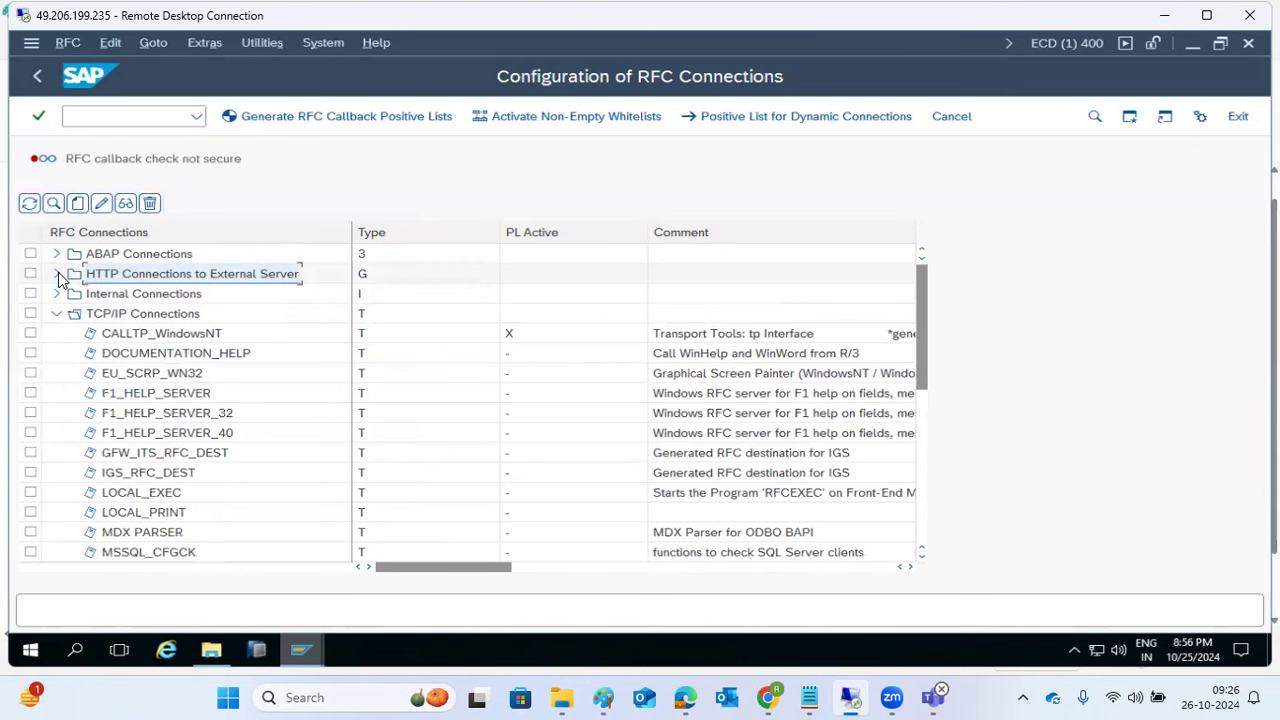
{"action": "left_click", "coordinate": [57, 313]}
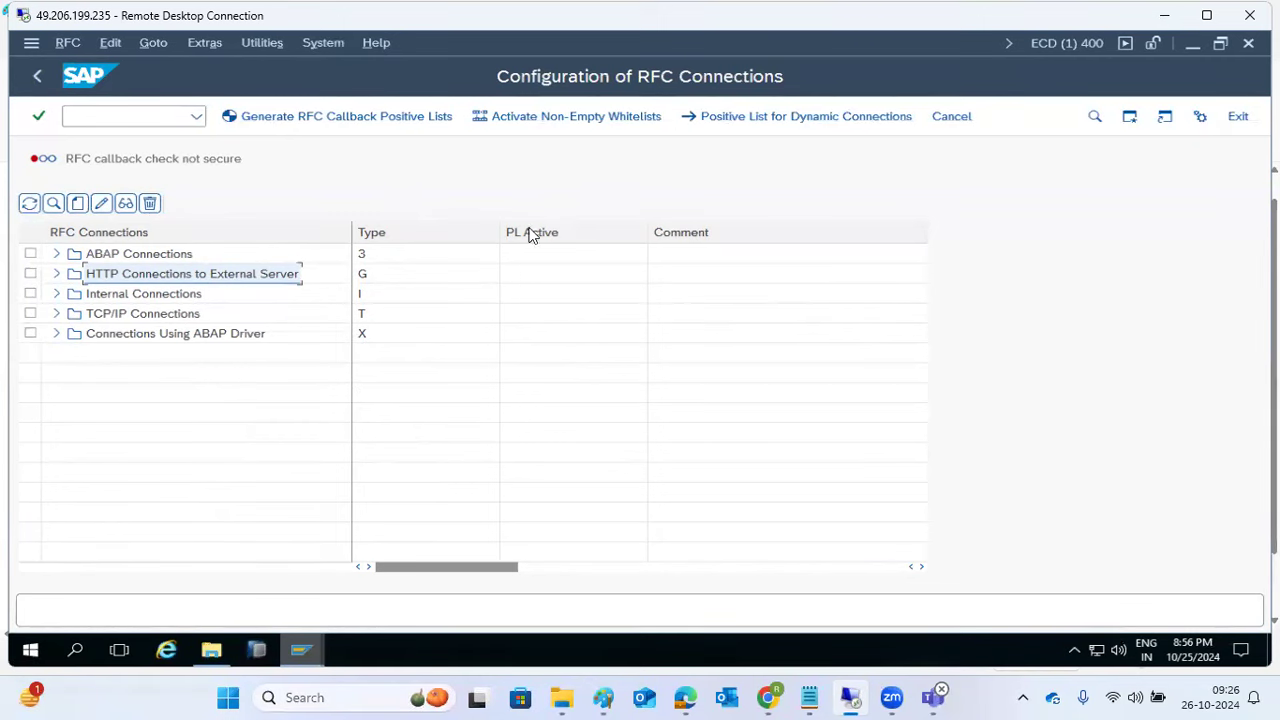
{"action": "left_click", "coordinate": [115, 254]}
{"action": "double_click", "coordinate": [115, 254]}
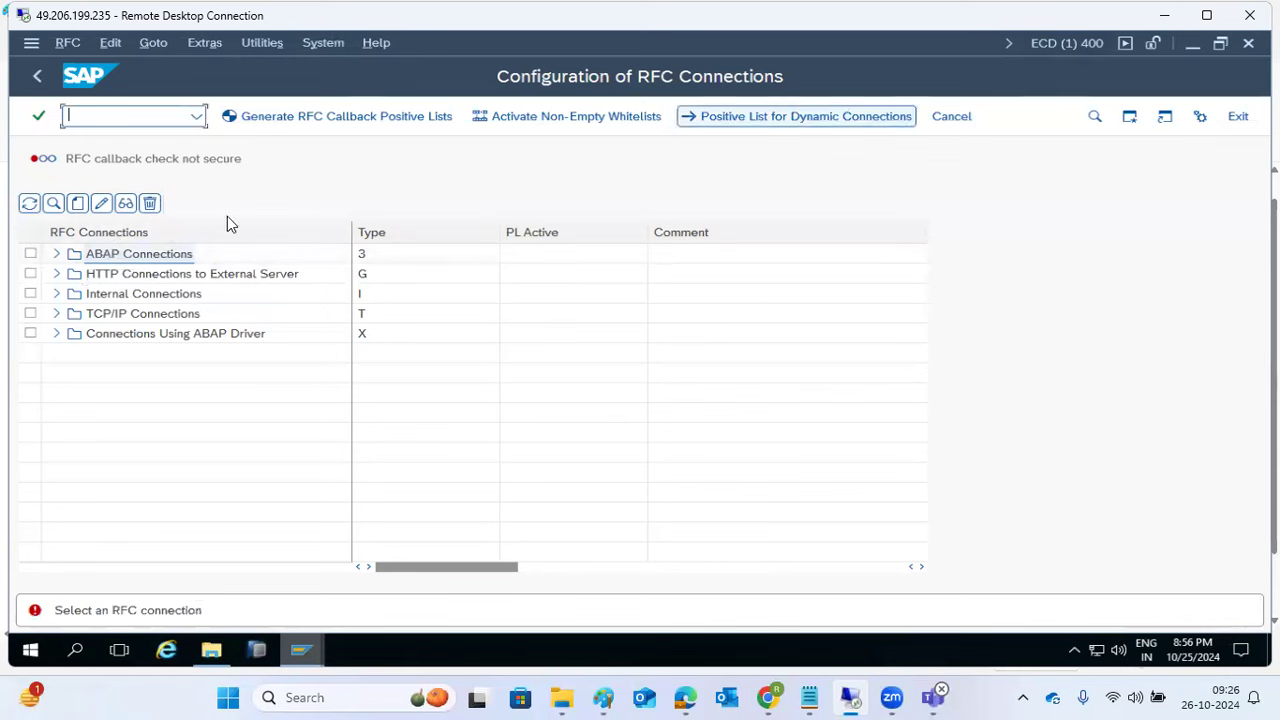
{"action": "left_click", "coordinate": [78, 203]}
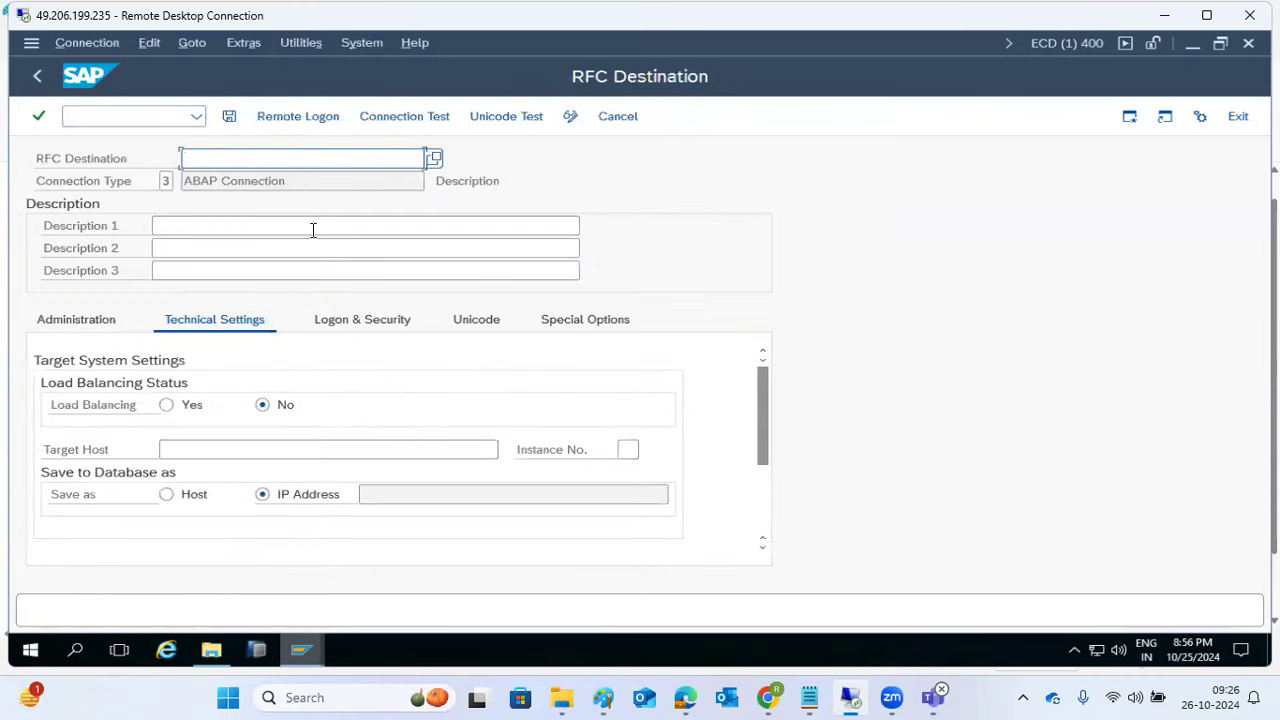
Step: Name the new destination NW1, with description NW1 and target host kponline1
{"action": "left_click", "coordinate": [257, 161]}
{"action": "type", "text": "NW1"}
{"action": "key", "text": "Tab"}
{"action": "key", "text": "Tab"}
{"action": "type", "text": "NW1"}
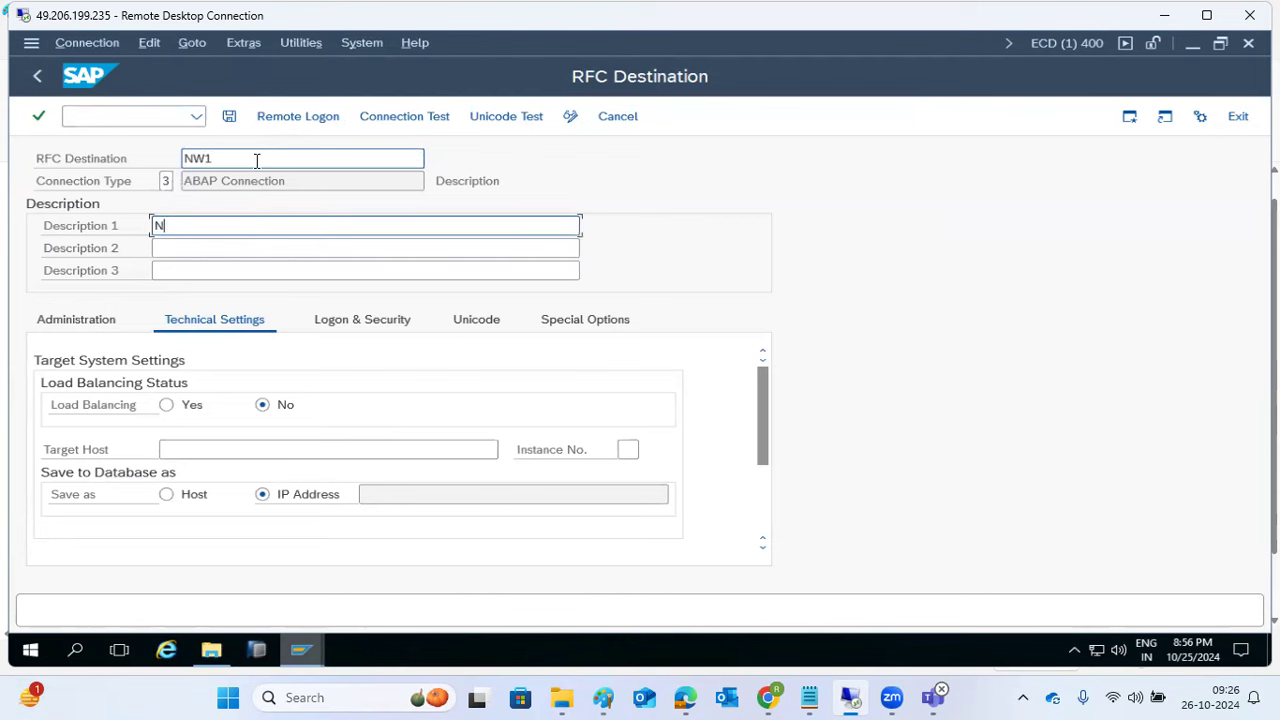
{"action": "left_click", "coordinate": [224, 450]}
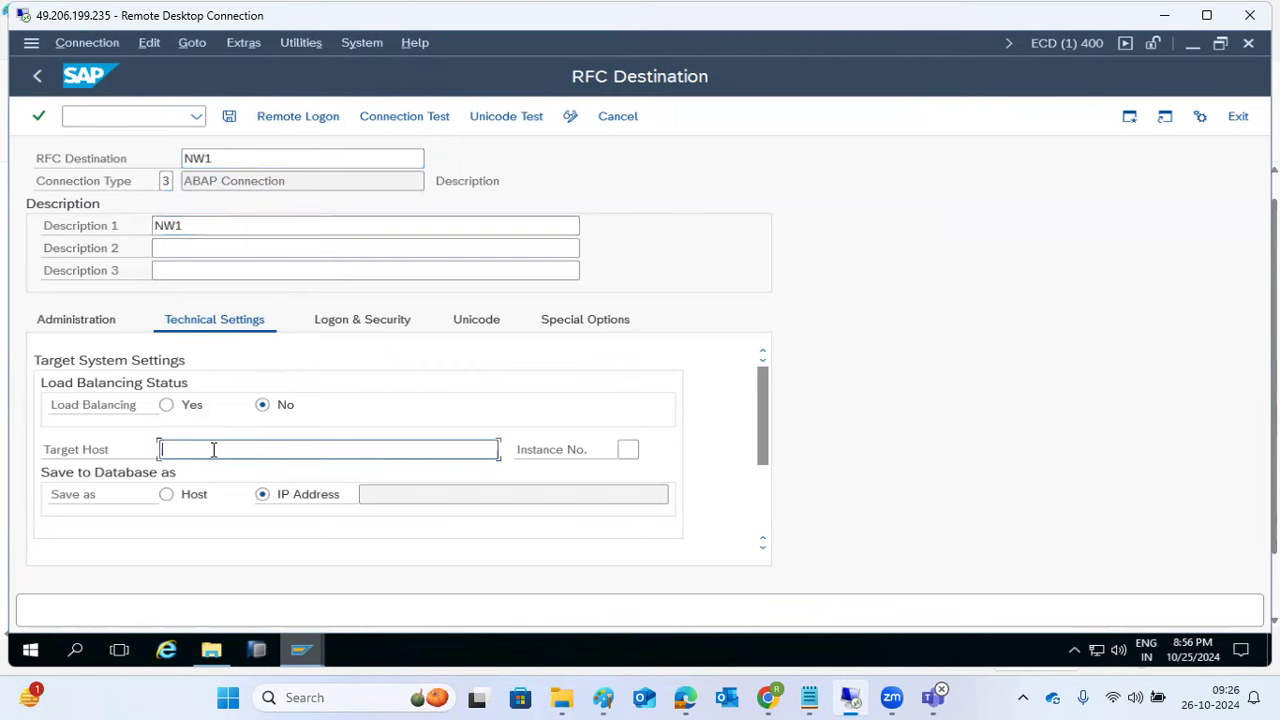
{"action": "type", "text": "kponline1"}
Step: Check NW1's instance in SAP Logon and enter instance number 00
{"action": "left_click", "coordinate": [627, 449]}
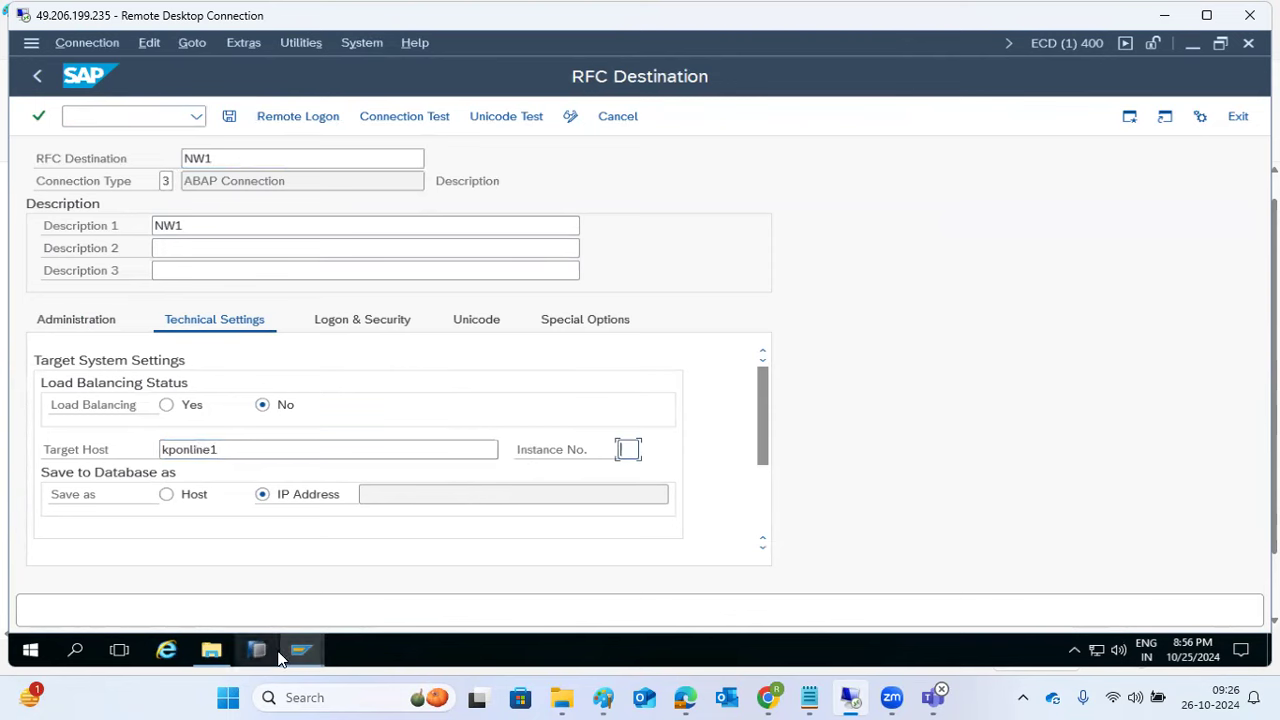
{"action": "mouse_move", "coordinate": [301, 652]}
{"action": "left_click", "coordinate": [205, 570]}
{"action": "left_click", "coordinate": [305, 310]}
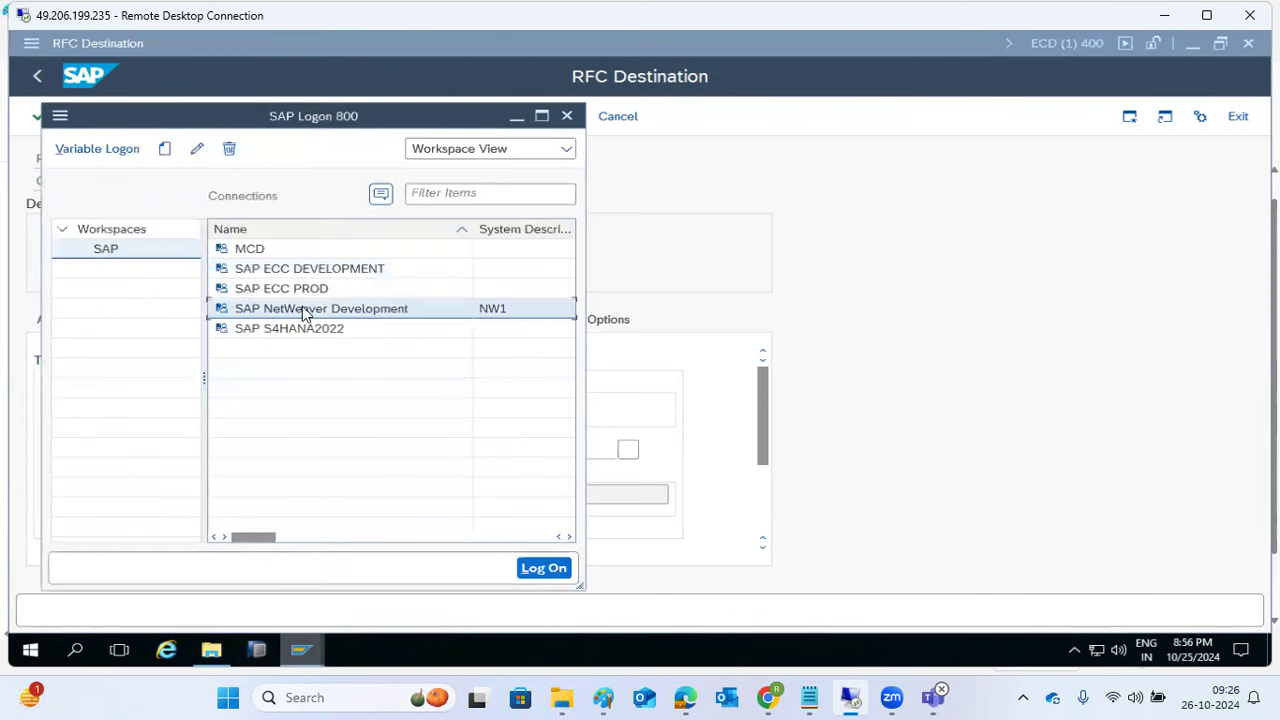
{"action": "left_click_drag", "start_coordinate": [260, 540], "coordinate": [312, 546]}
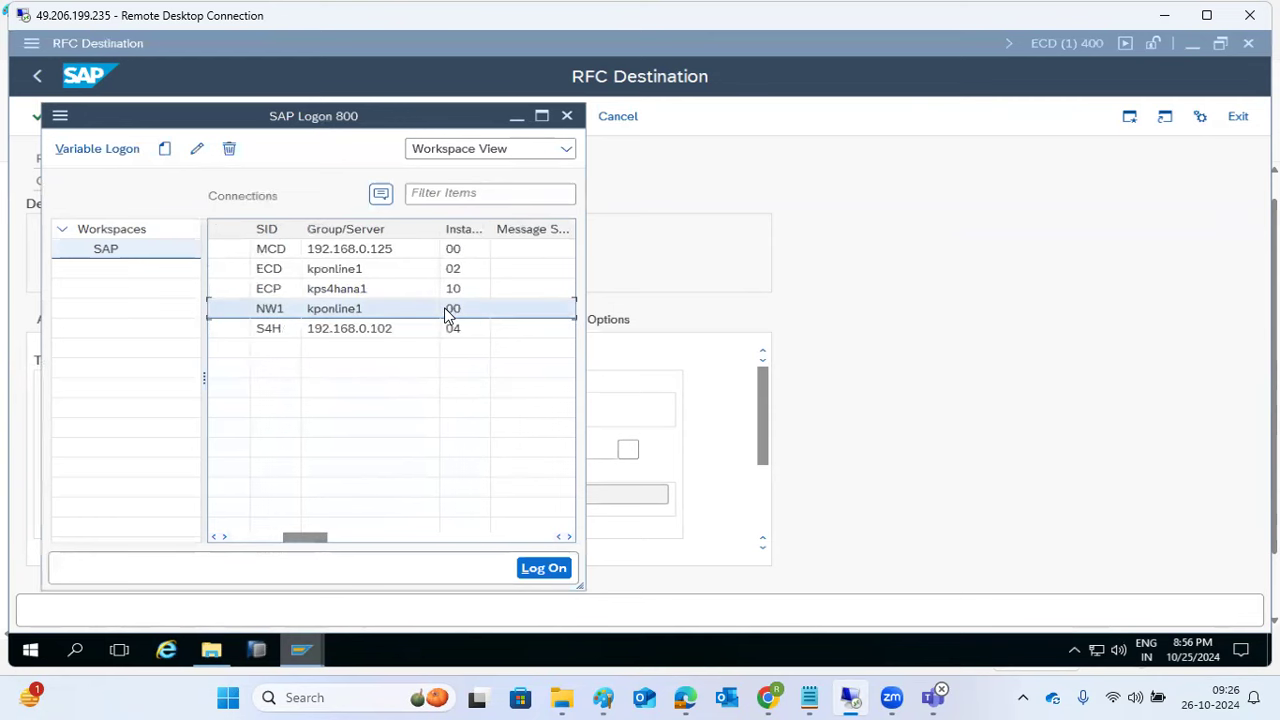
{"action": "left_click", "coordinate": [655, 388]}
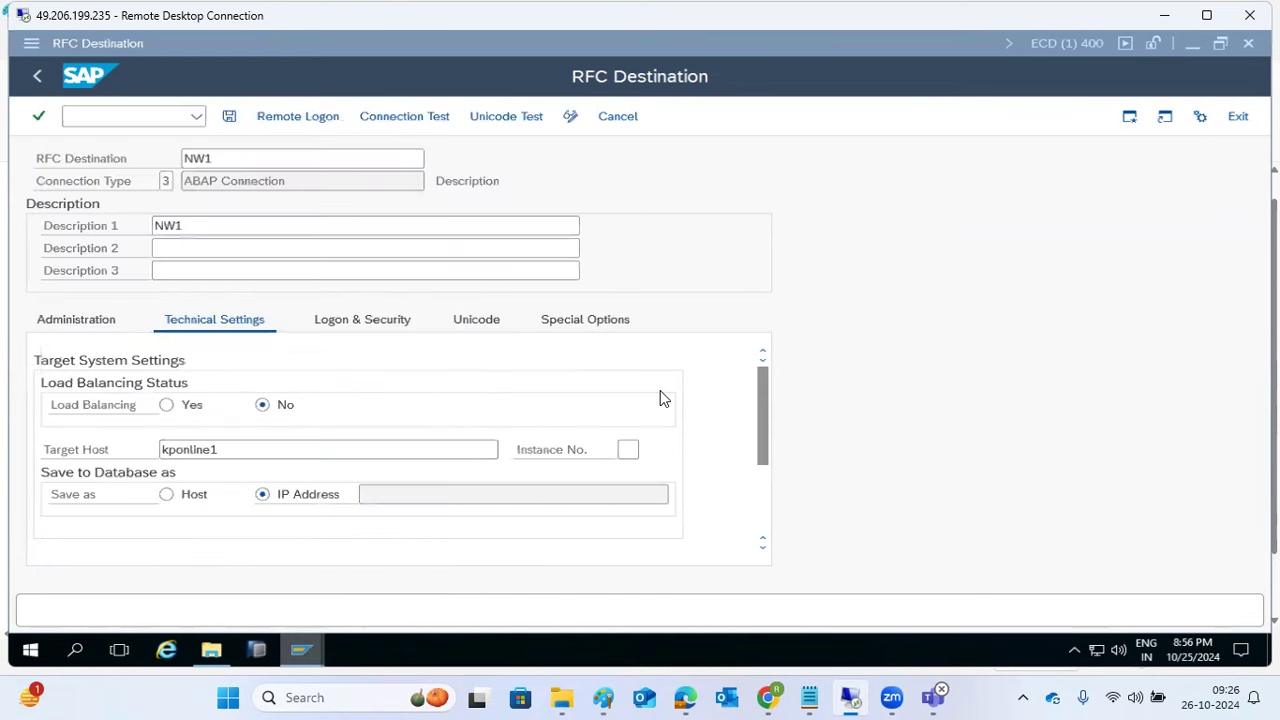
{"action": "left_click", "coordinate": [624, 449]}
{"action": "type", "text": "00"}
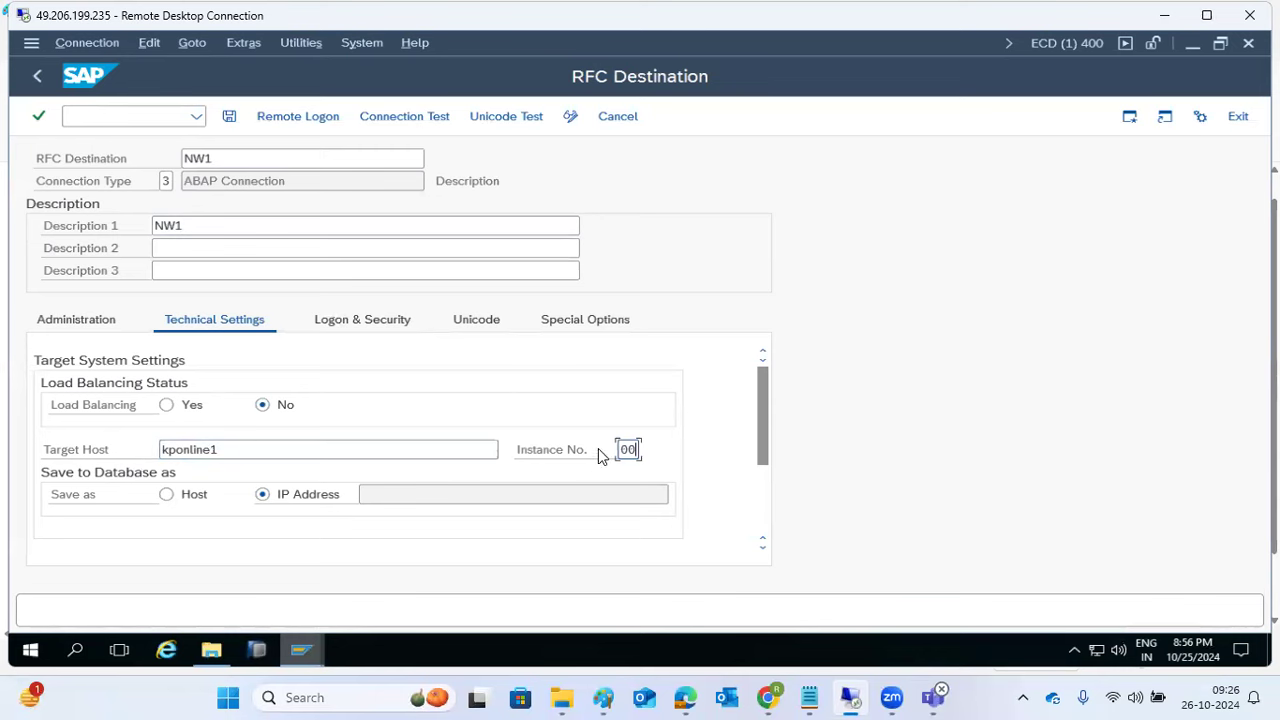
Step: Enter logon client 001, user basis and the password, then save destination NW1
{"action": "left_click", "coordinate": [336, 328]}
{"action": "left_click", "coordinate": [158, 405]}
{"action": "type", "text": "001"}
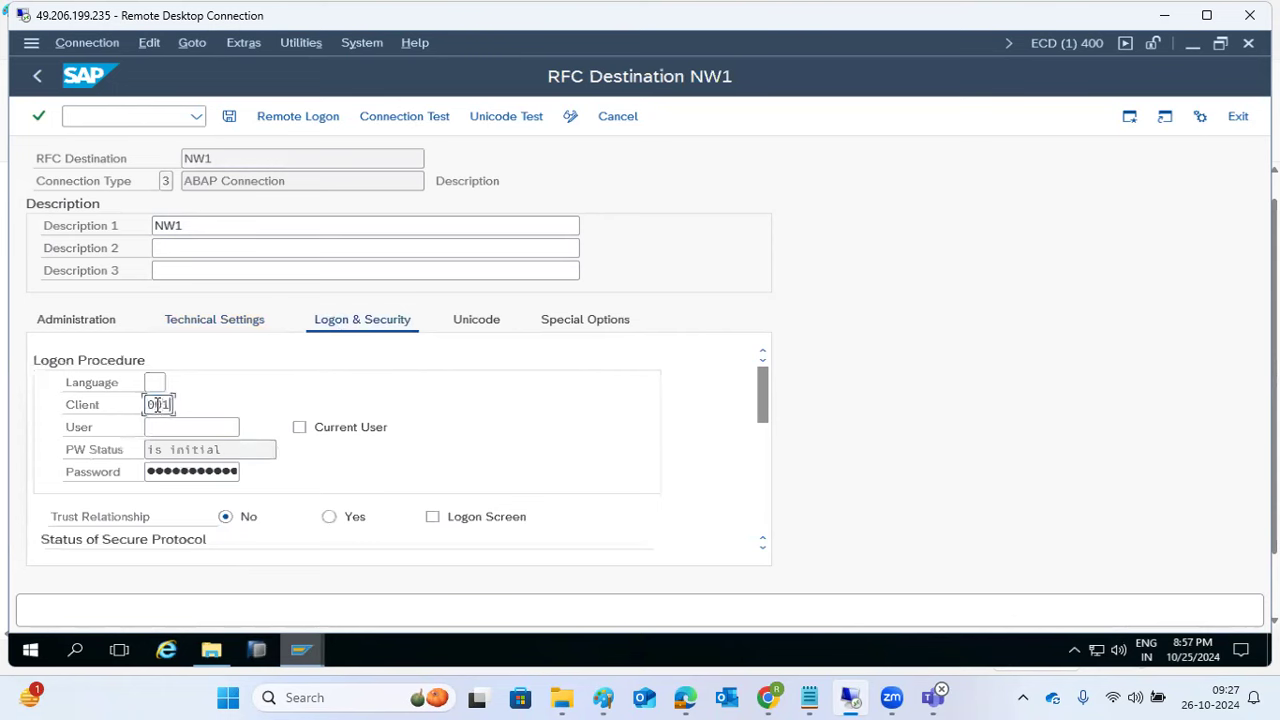
{"action": "key", "text": "Tab"}
{"action": "type", "text": "basis"}
{"action": "key", "text": "Tab"}
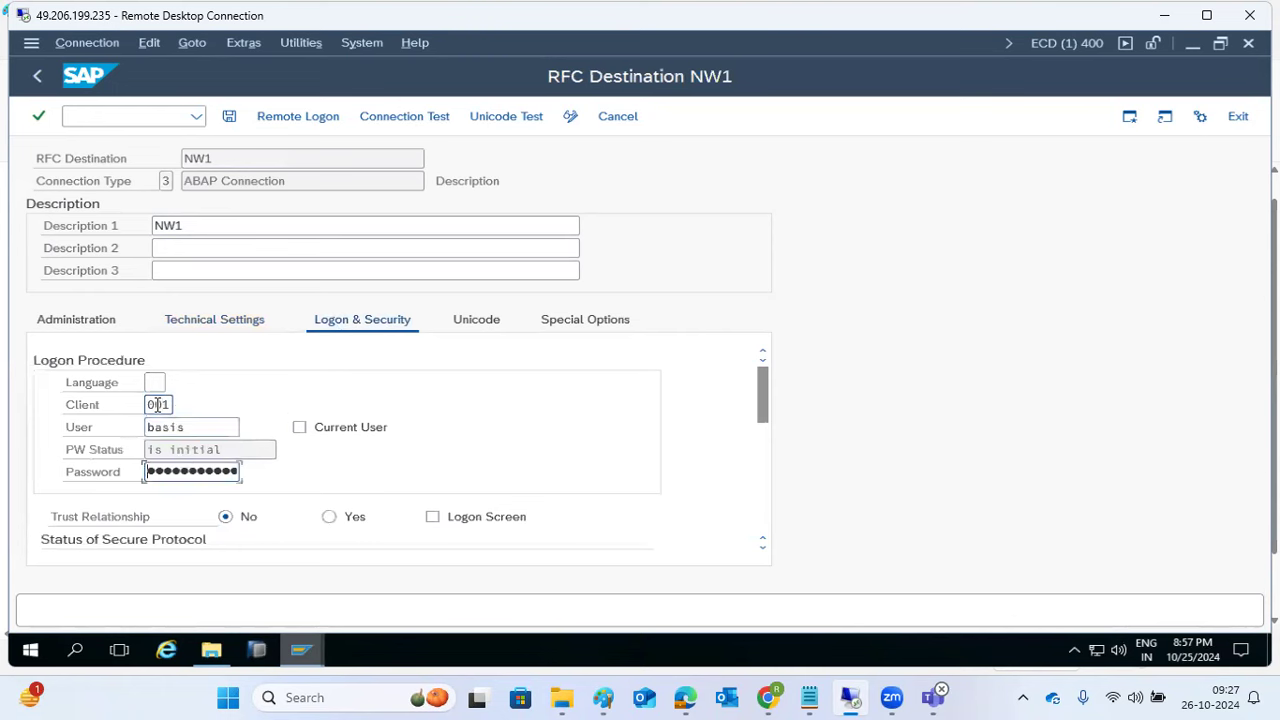
{"action": "type", "text": "••••••••••"}
{"action": "left_click", "coordinate": [229, 117]}
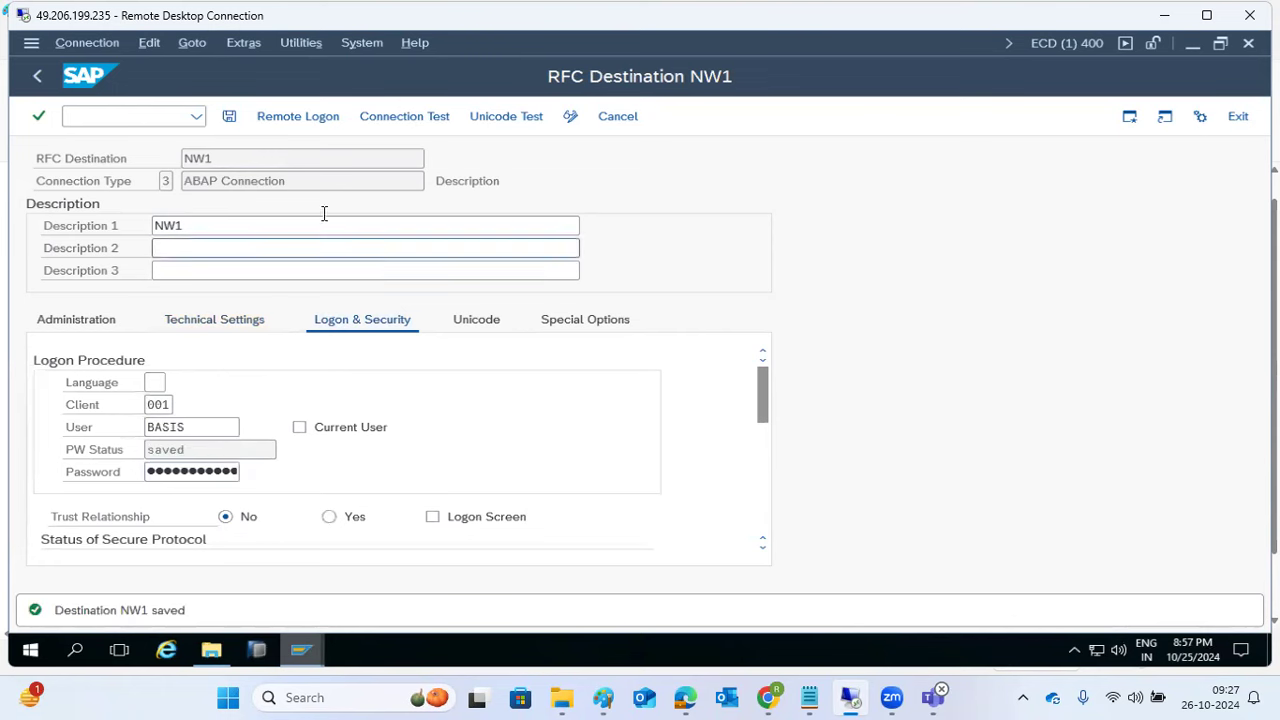
Step: Run a connection test on NW1 and review the logon time and 30 KB transfer results
{"action": "left_click", "coordinate": [375, 116]}
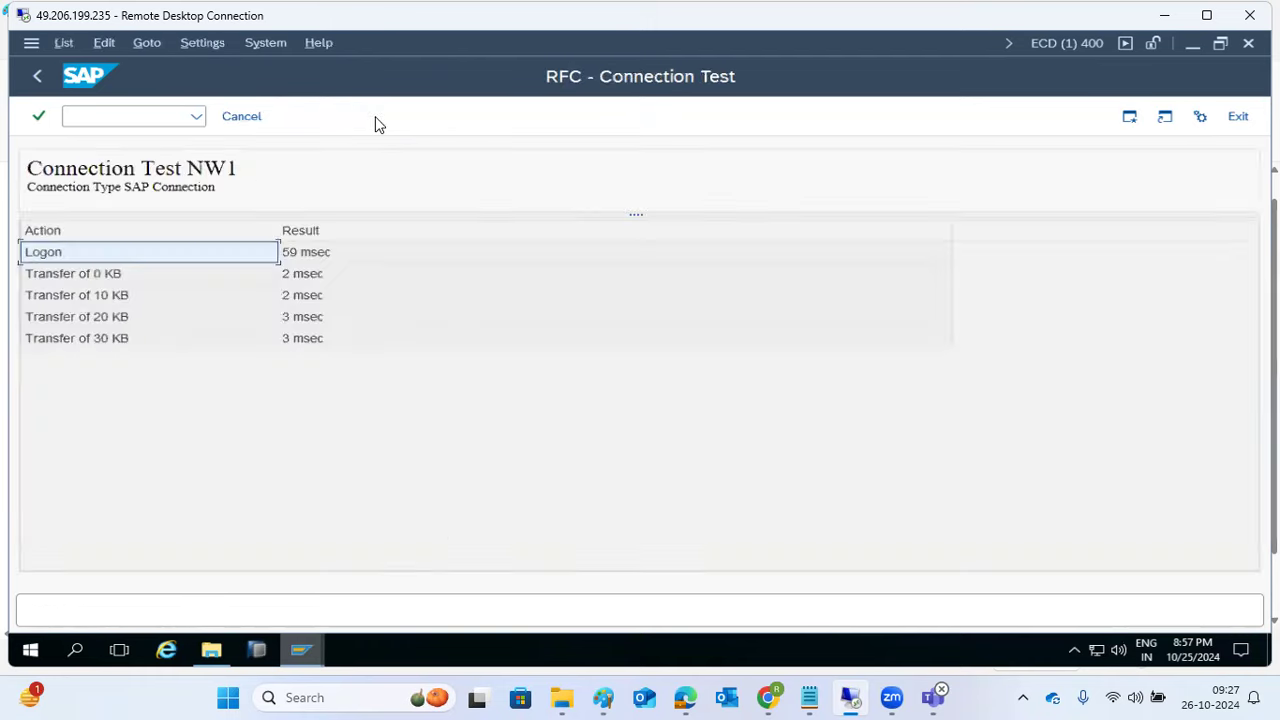
{"action": "left_click", "coordinate": [309, 251]}
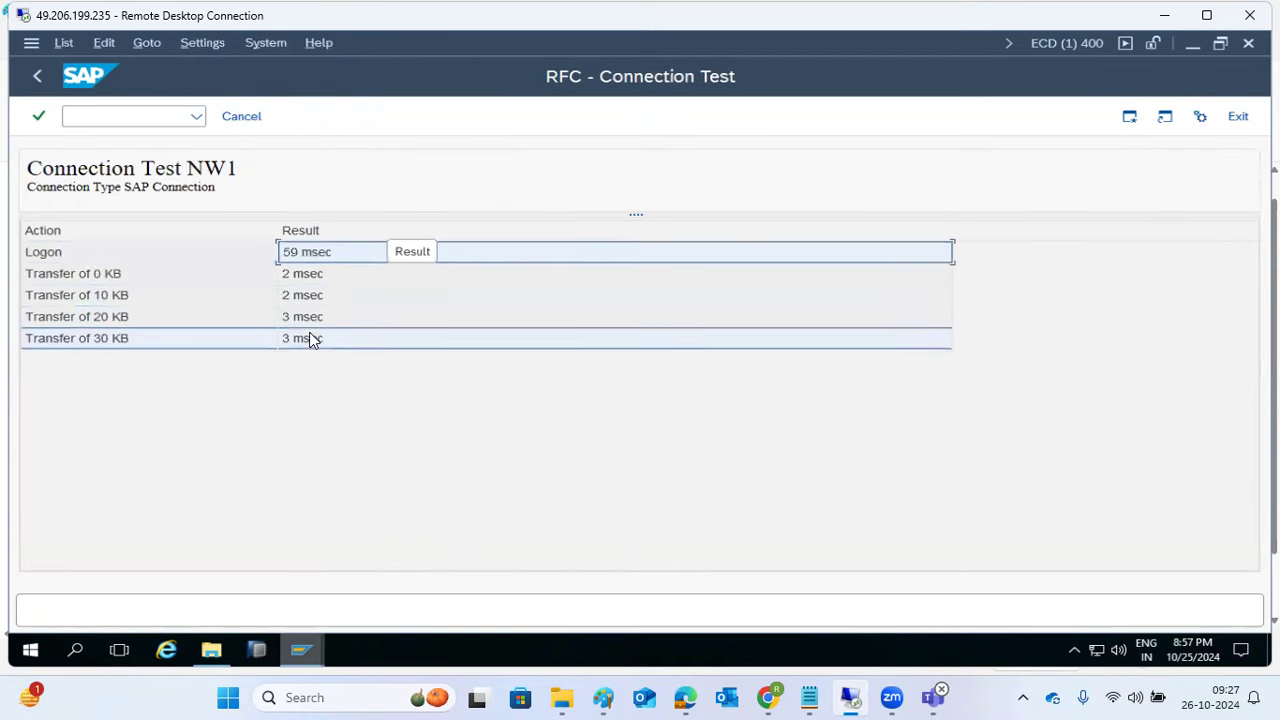
{"action": "left_click", "coordinate": [309, 338]}
{"action": "left_click", "coordinate": [37, 76]}
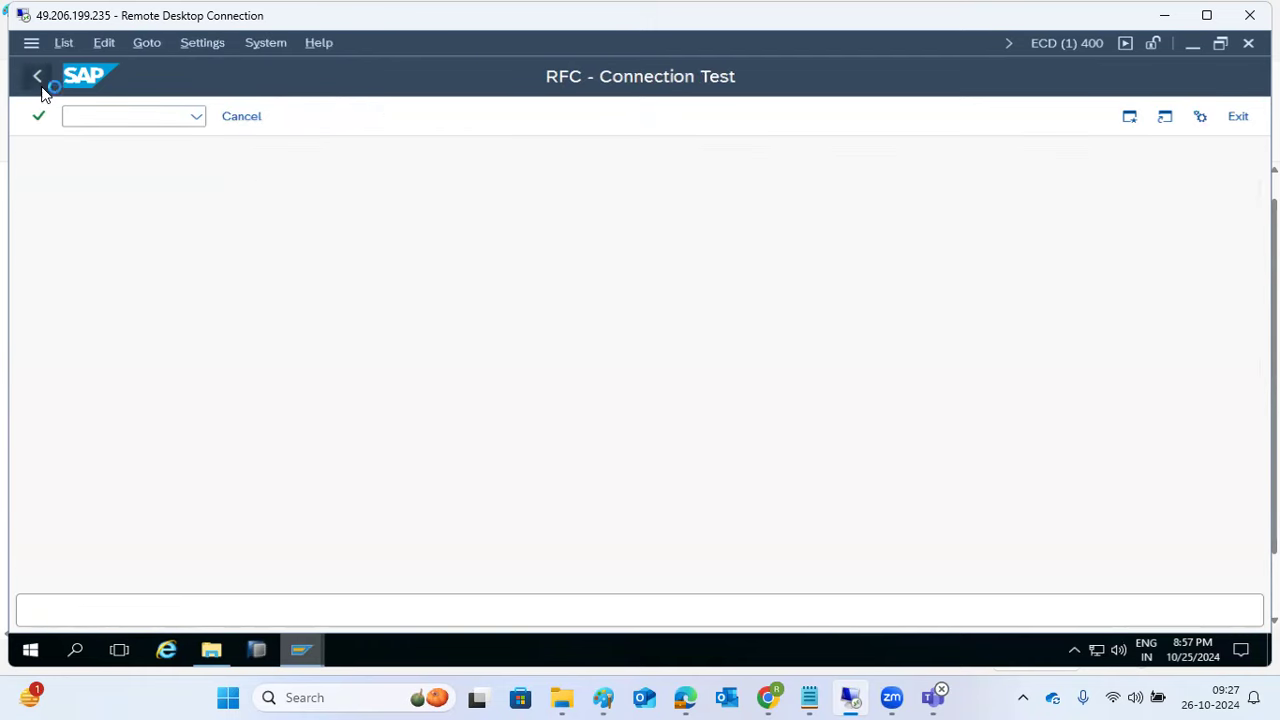
Step: Change NW1's target host to kponline, save, and review the hostname-unknown test error
{"action": "left_click", "coordinate": [214, 320]}
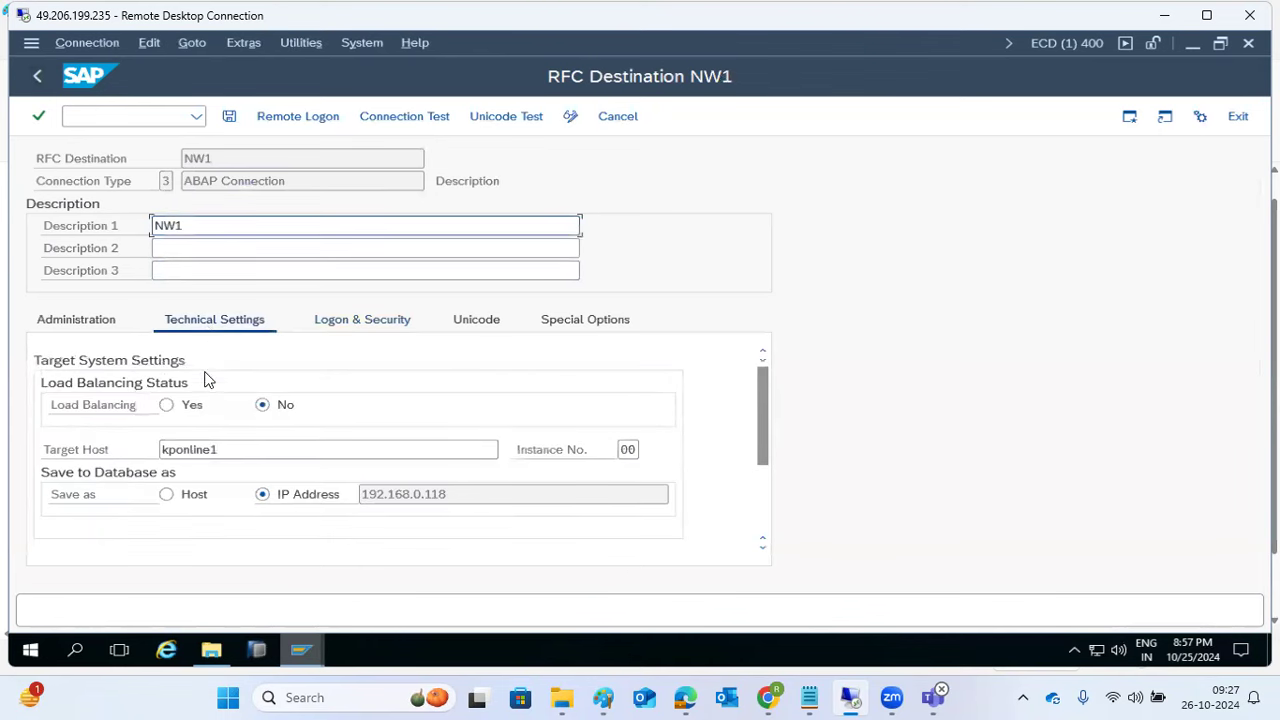
{"action": "left_click", "coordinate": [225, 454]}
{"action": "key", "text": "BackSpace"}
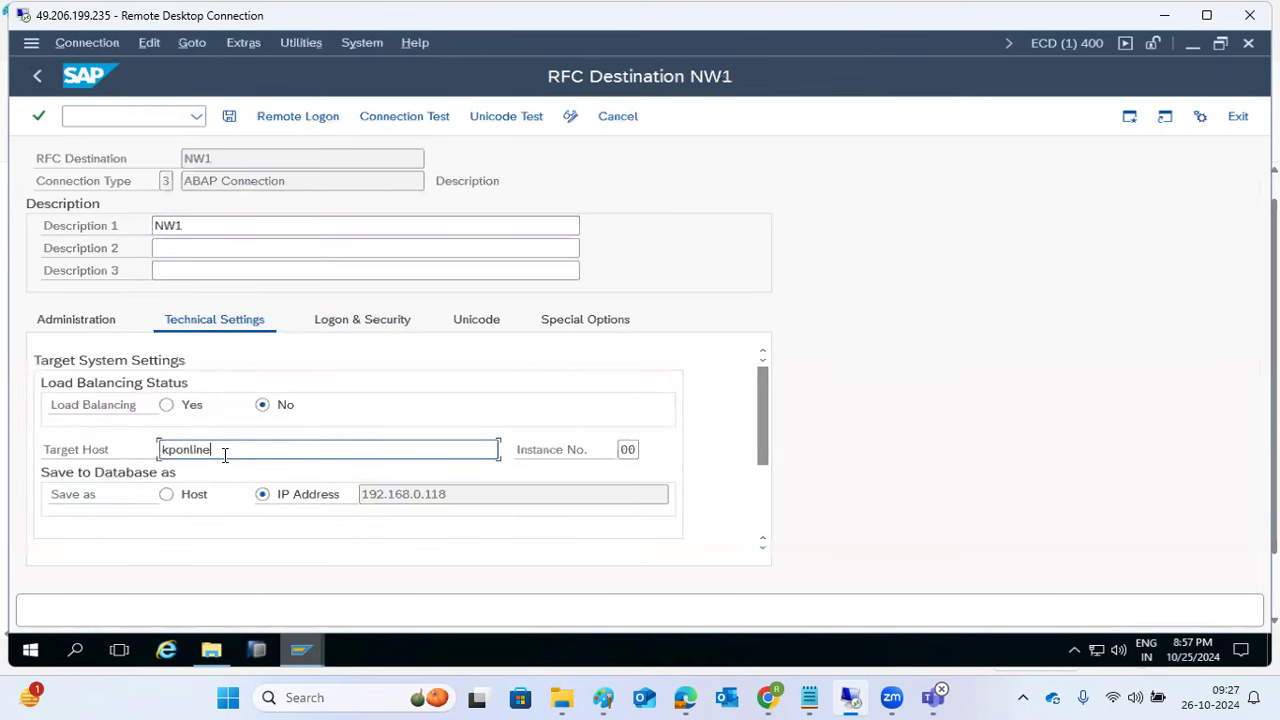
{"action": "left_click", "coordinate": [229, 117]}
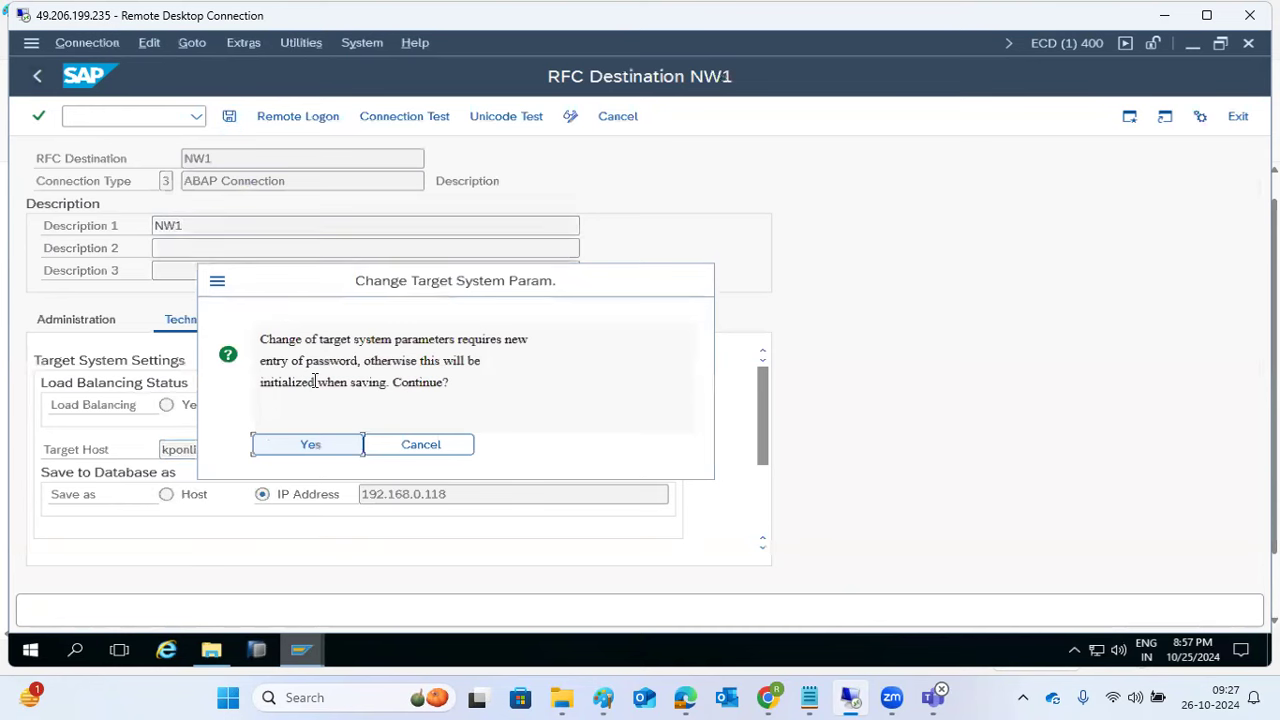
{"action": "left_click", "coordinate": [375, 122]}
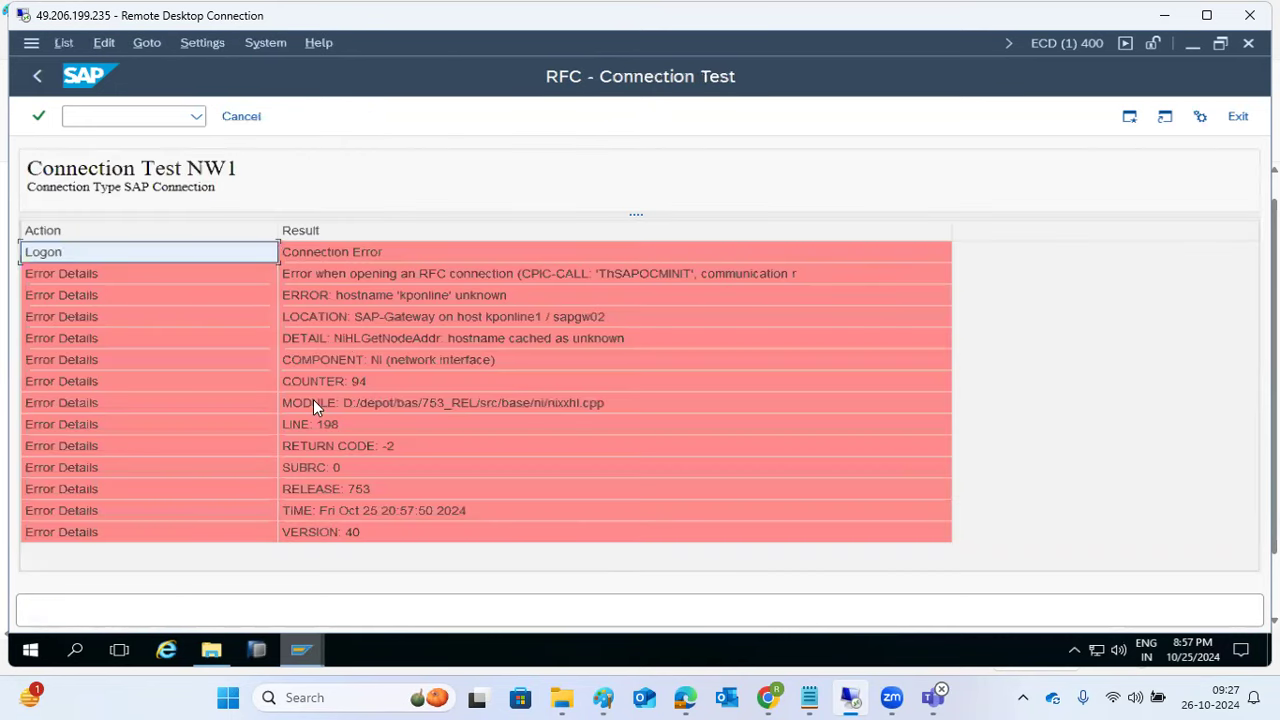
{"action": "left_click", "coordinate": [430, 298]}
{"action": "left_click", "coordinate": [448, 319]}
{"action": "left_click", "coordinate": [451, 338]}
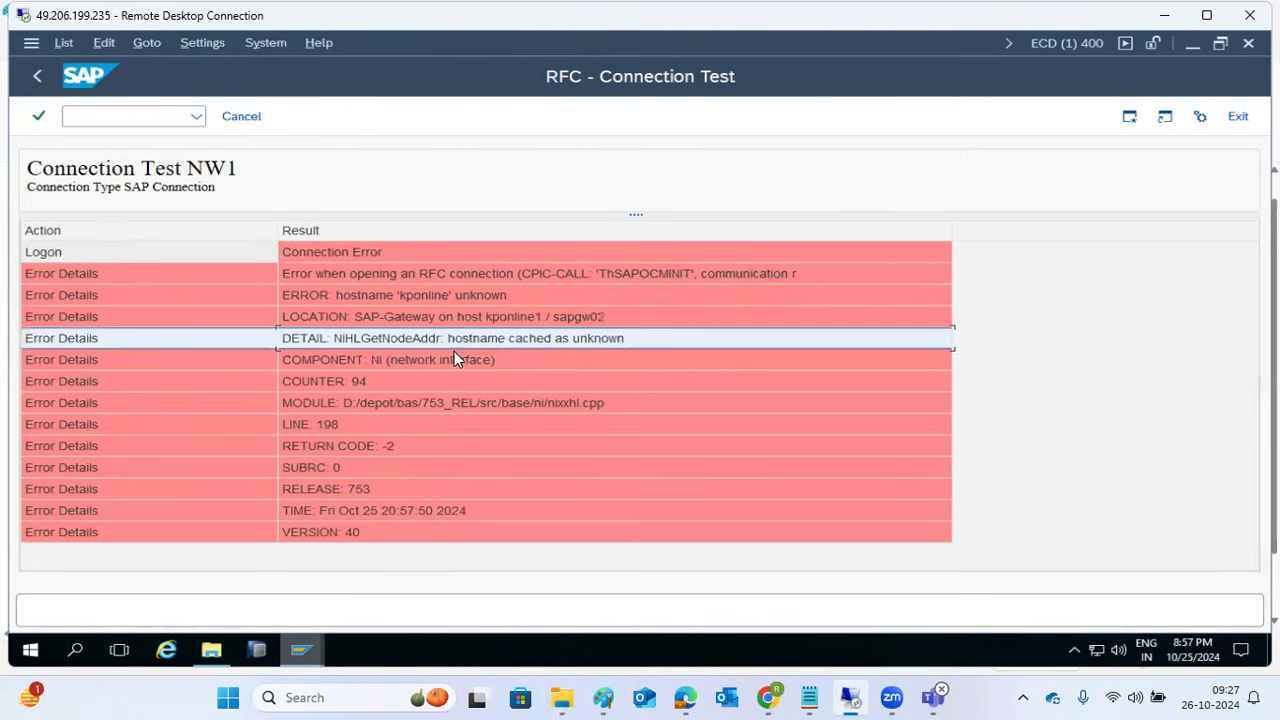
{"action": "left_click", "coordinate": [37, 76]}
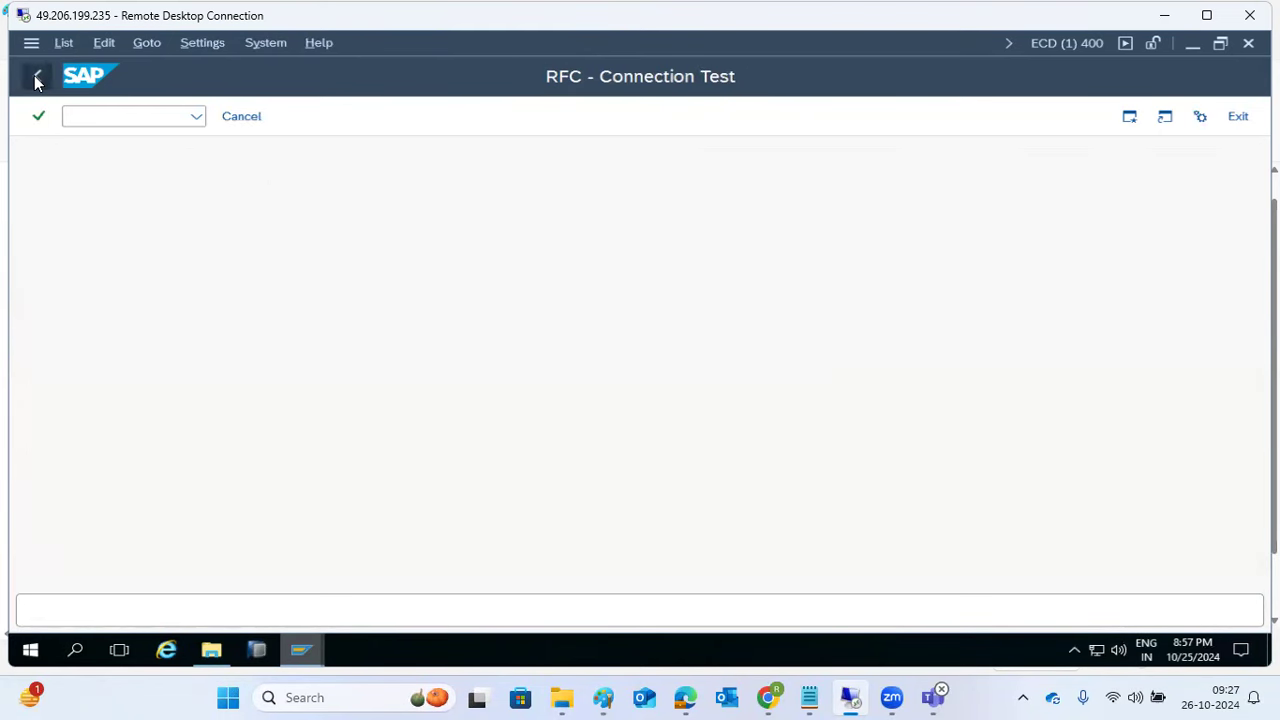
Step: Re-enter NW1's password on Logon & Security and save the destination
{"action": "left_click", "coordinate": [228, 452]}
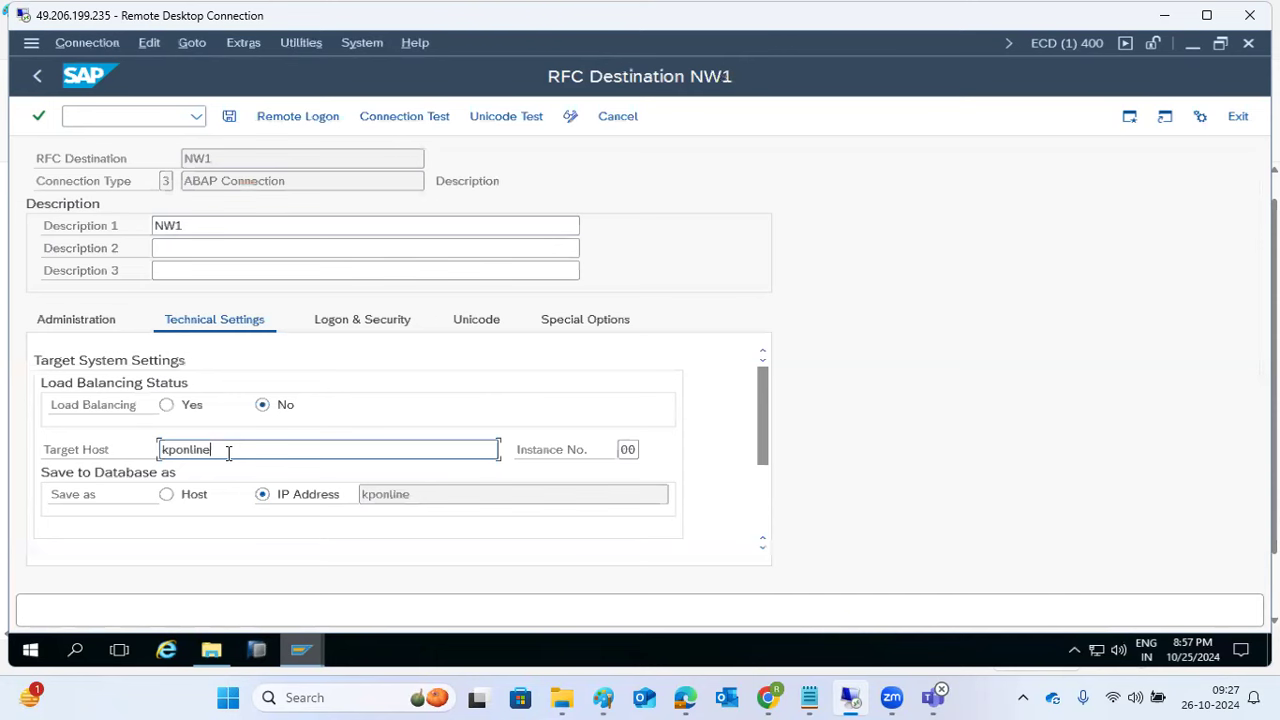
{"action": "left_click", "coordinate": [344, 324]}
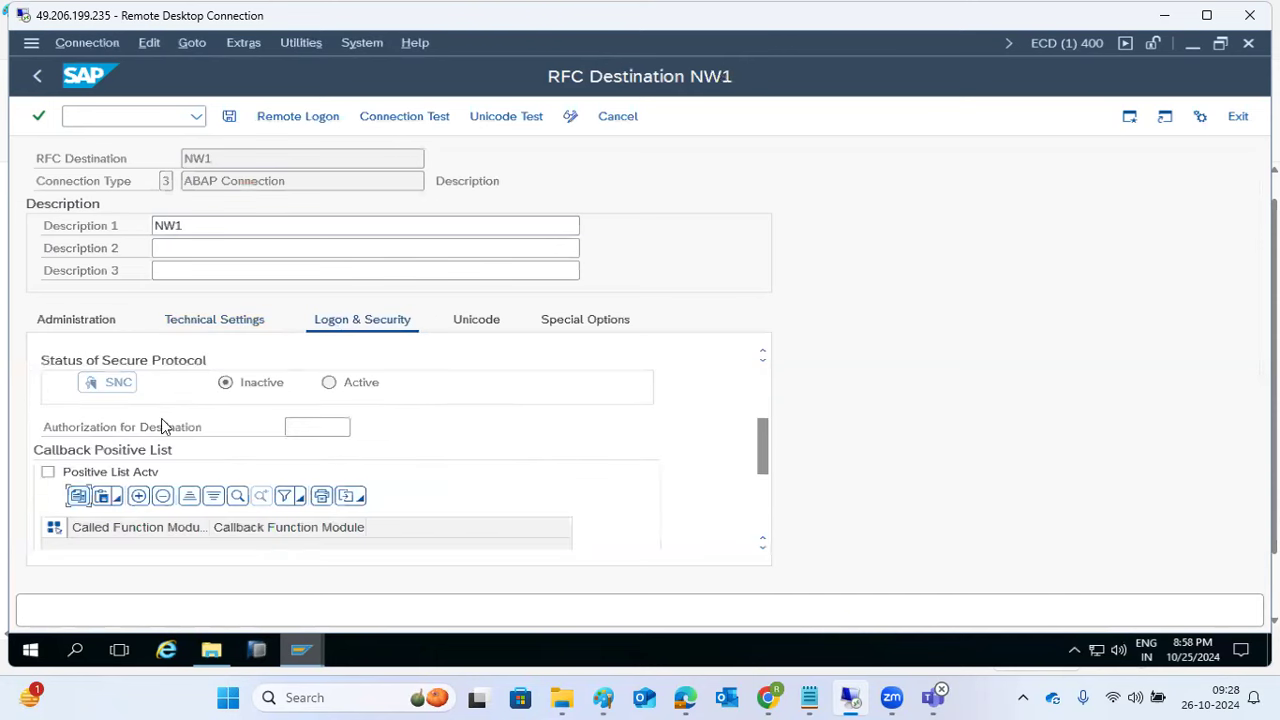
{"action": "scroll", "coordinate": [165, 427], "scroll_direction": "up", "scroll_amount": 3}
{"action": "left_click", "coordinate": [155, 474]}
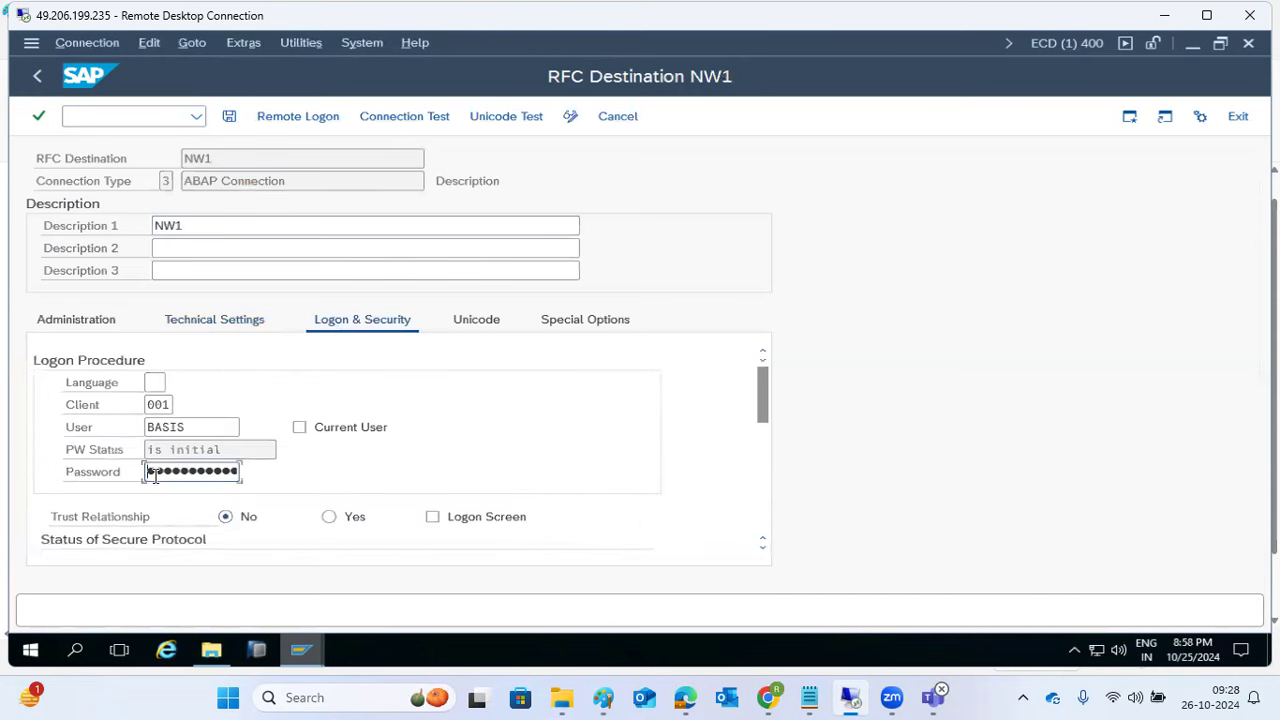
{"action": "type", "text": "••••"}
{"action": "left_click", "coordinate": [229, 116]}
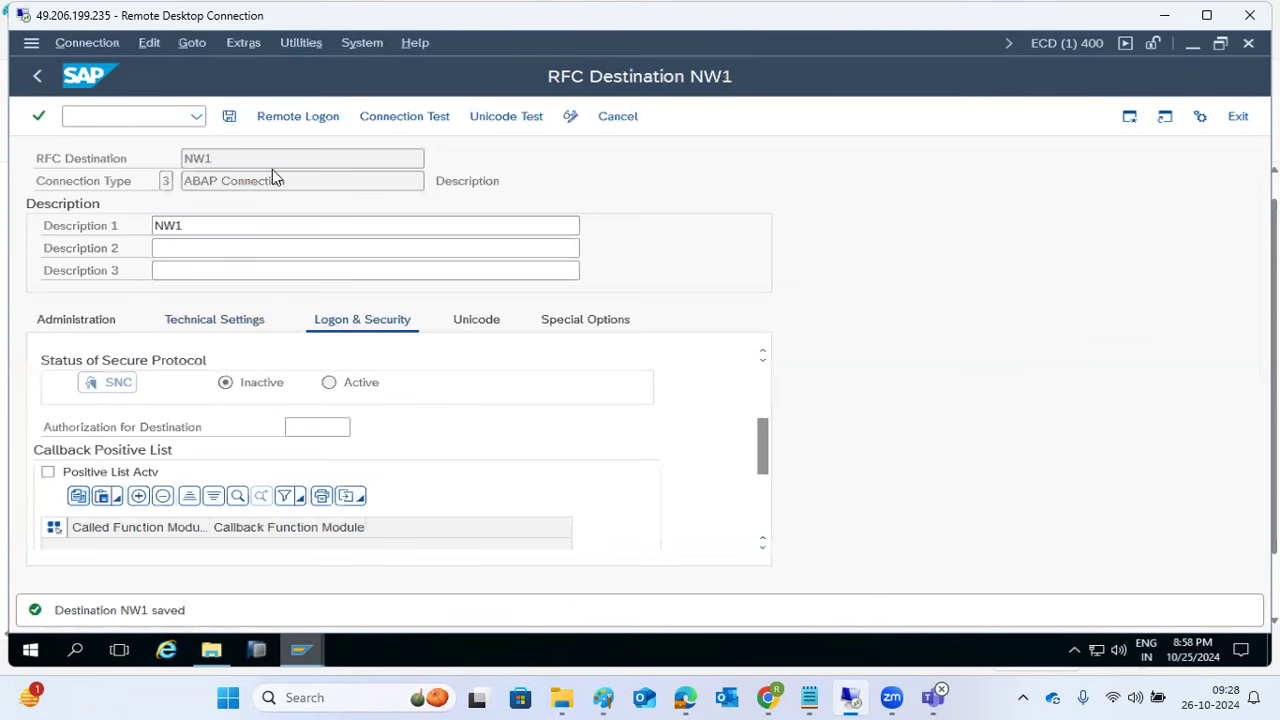
Step: Rerun NW1's connection test, then repeat it via Utilities > Test > Connection Test
{"action": "left_click", "coordinate": [381, 121]}
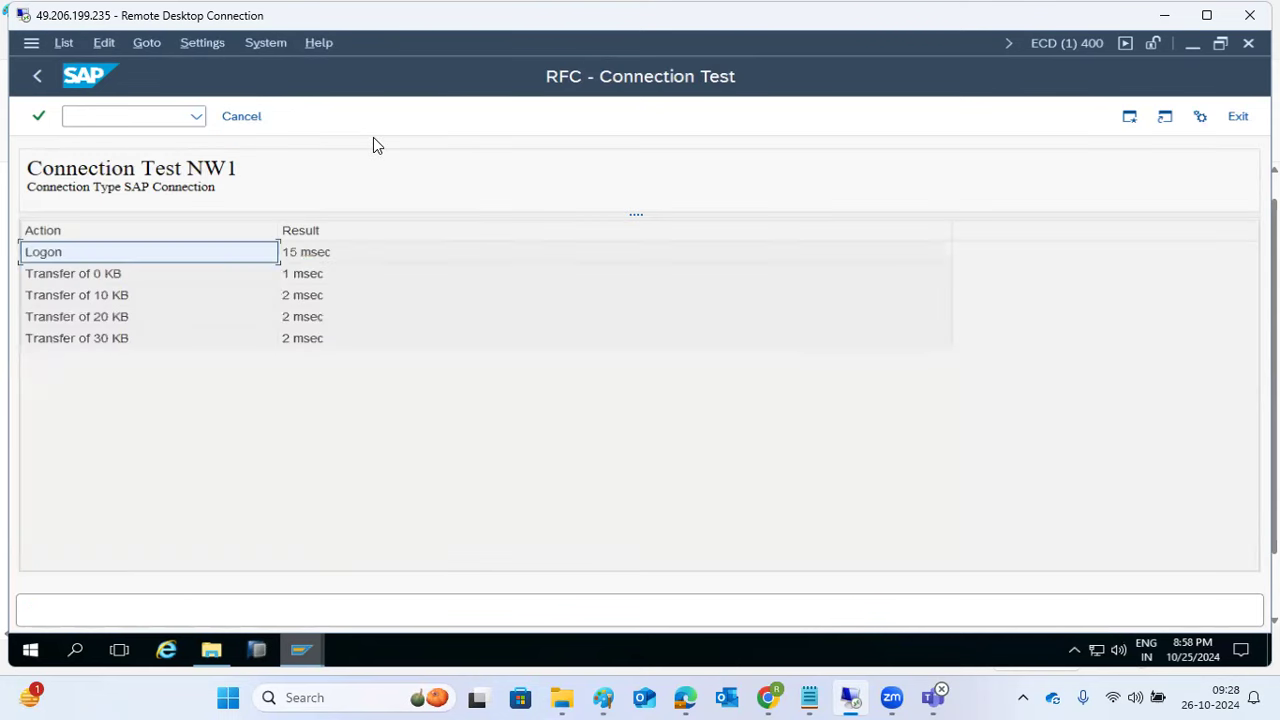
{"action": "left_click", "coordinate": [292, 256]}
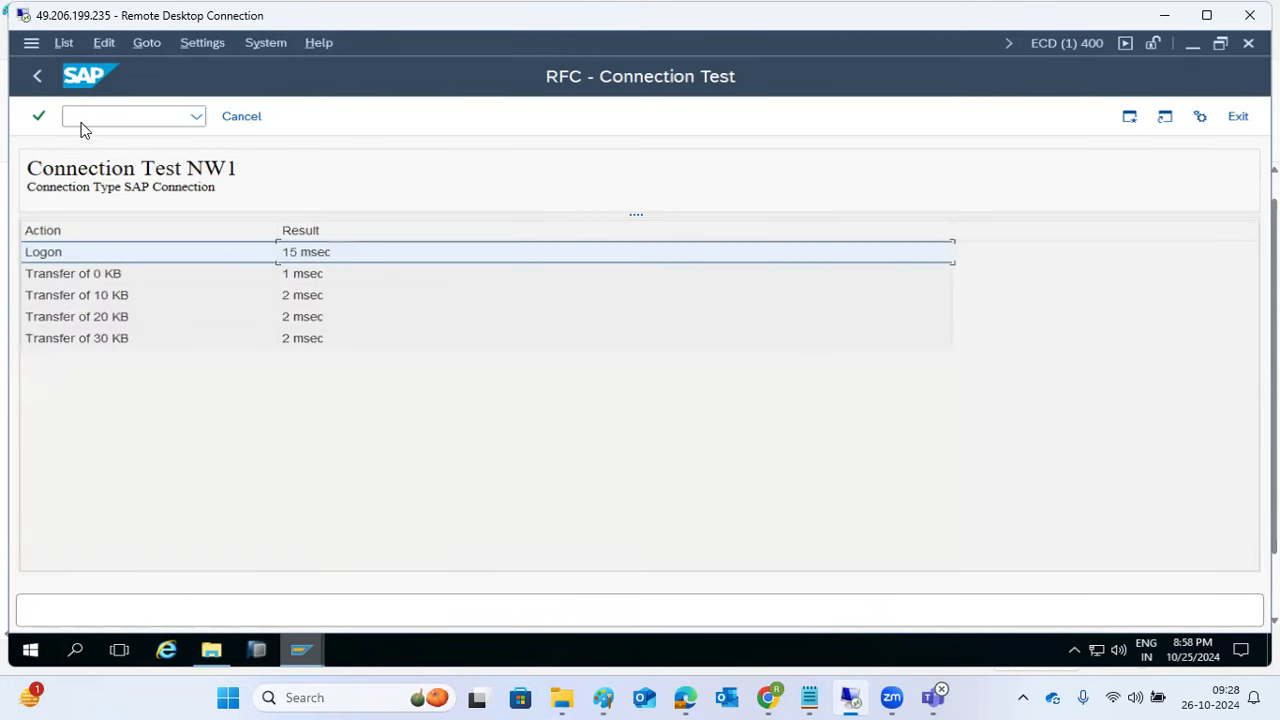
{"action": "left_click", "coordinate": [34, 75]}
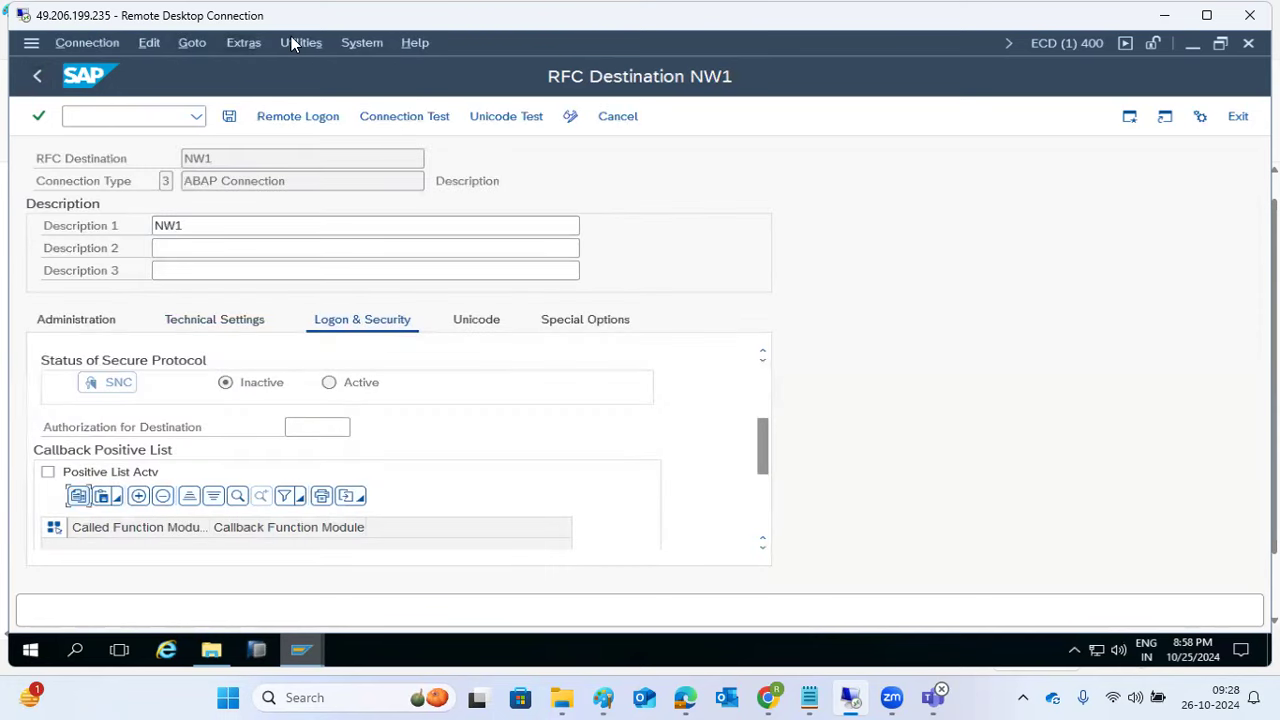
{"action": "left_click", "coordinate": [300, 43]}
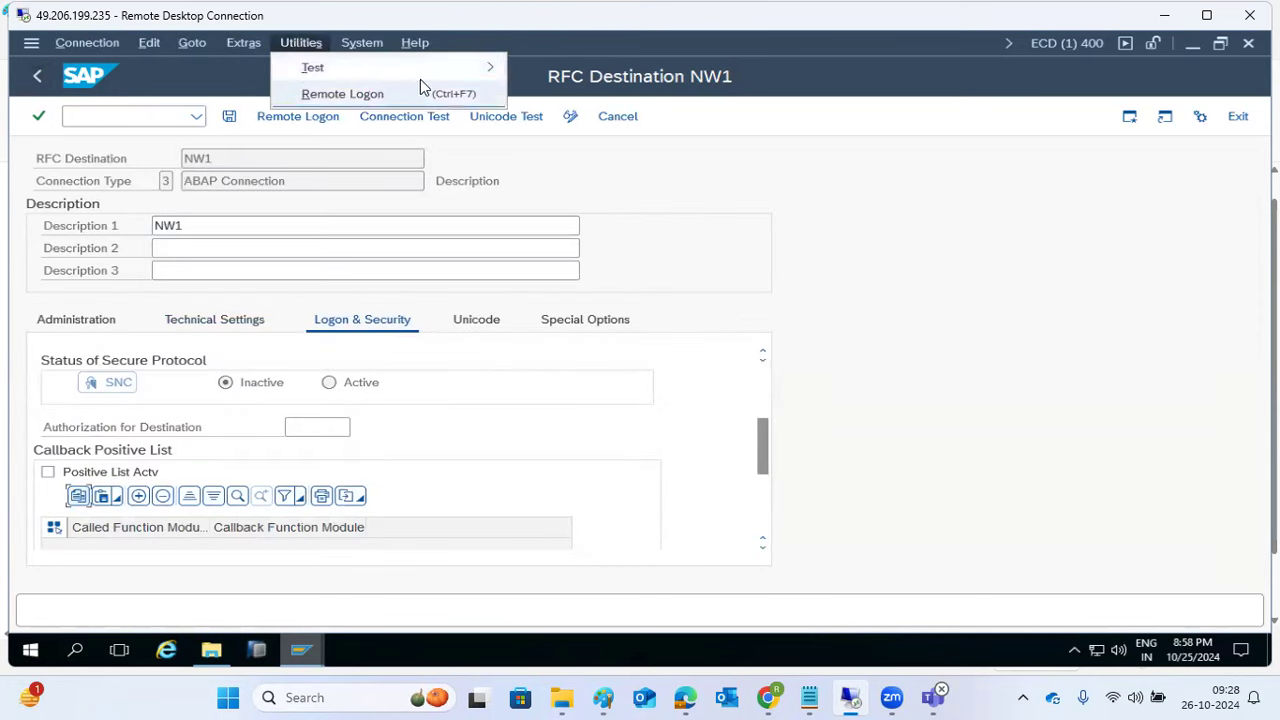
{"action": "mouse_move", "coordinate": [450, 71]}
{"action": "left_click", "coordinate": [148, 93]}
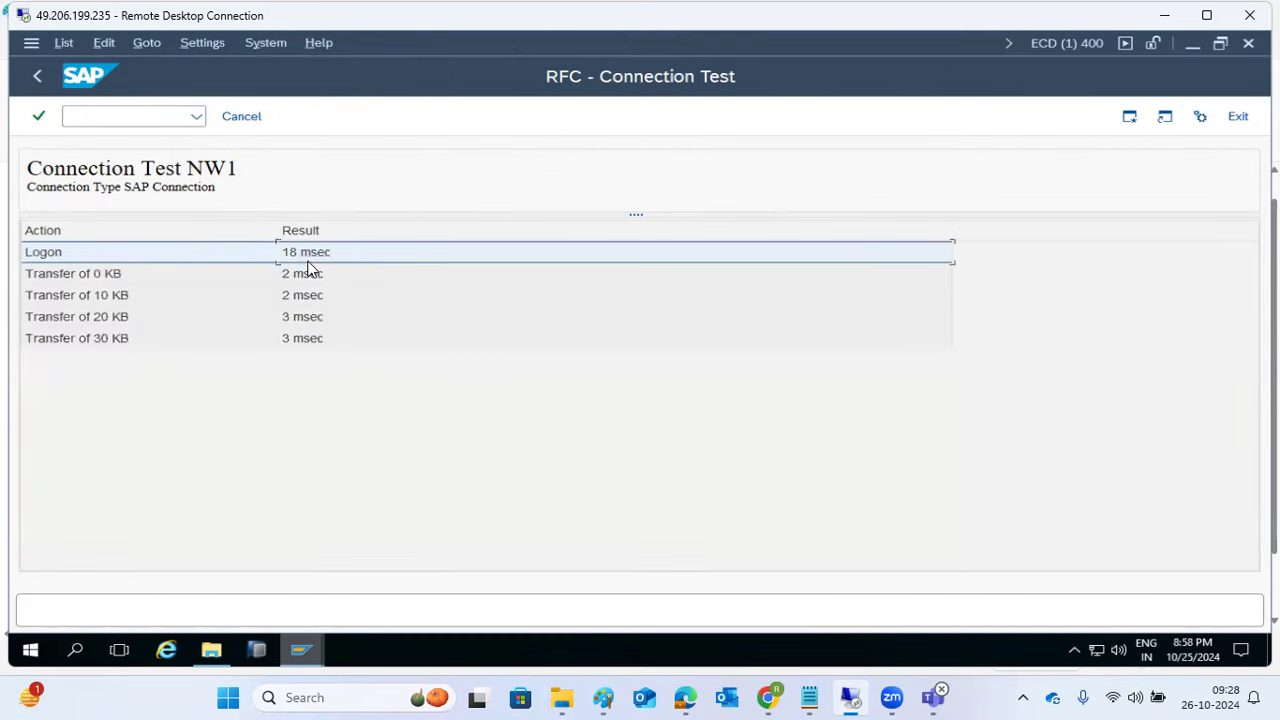
{"action": "left_click", "coordinate": [232, 116]}
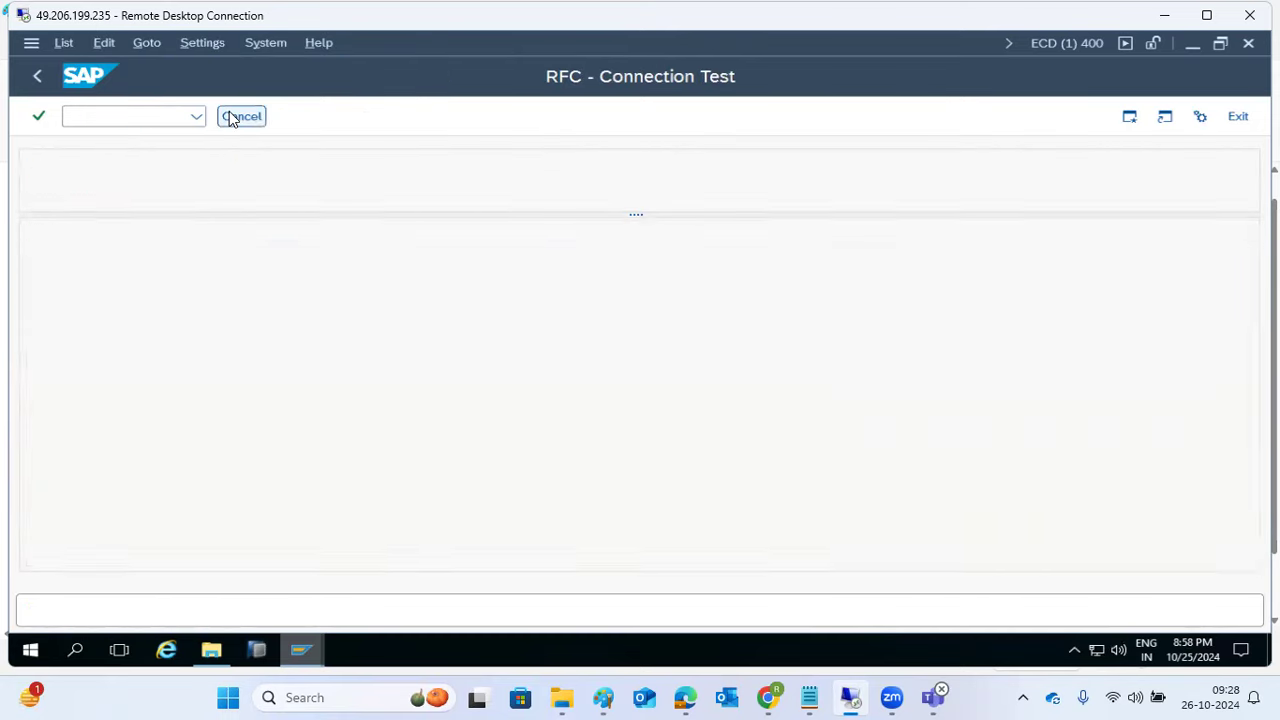
{"action": "scroll", "coordinate": [290, 365], "scroll_direction": "up", "scroll_amount": 3}
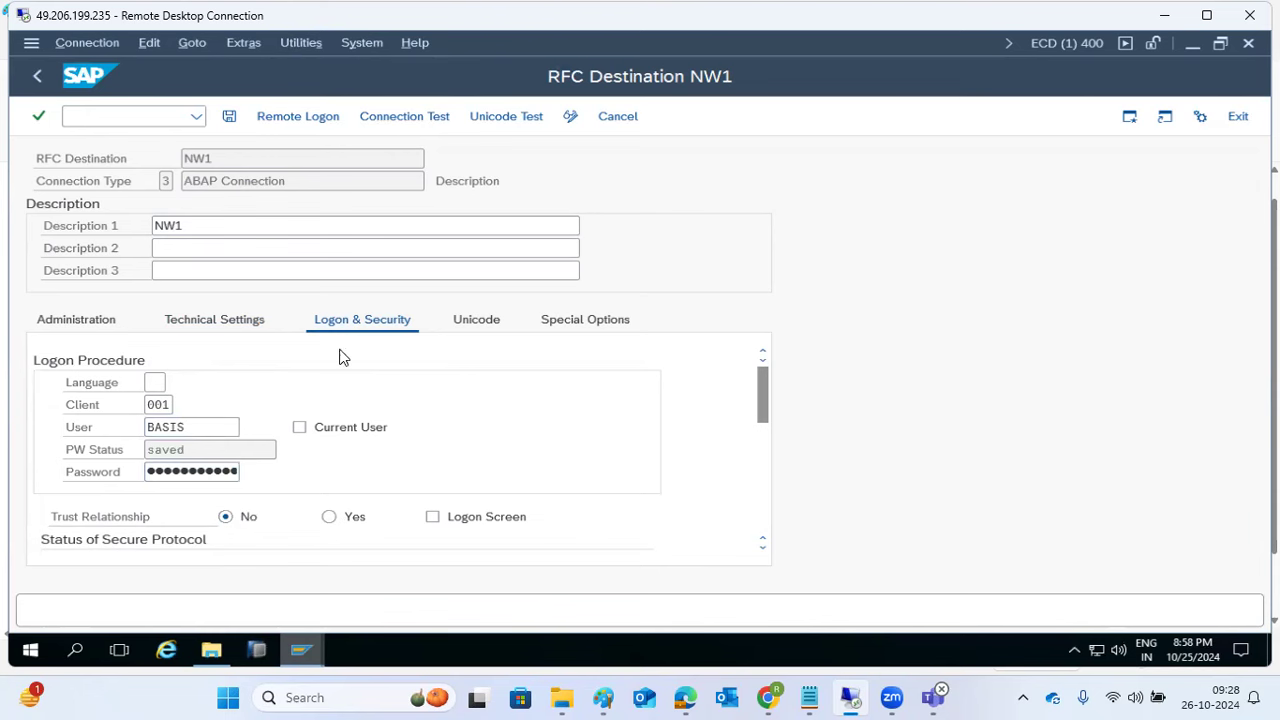
Step: Back in the SM59 list, look over NW1 and ECP_800, then create a new HTTP external-server destination
{"action": "left_click", "coordinate": [37, 77]}
{"action": "left_click", "coordinate": [57, 253]}
{"action": "left_click", "coordinate": [116, 376]}
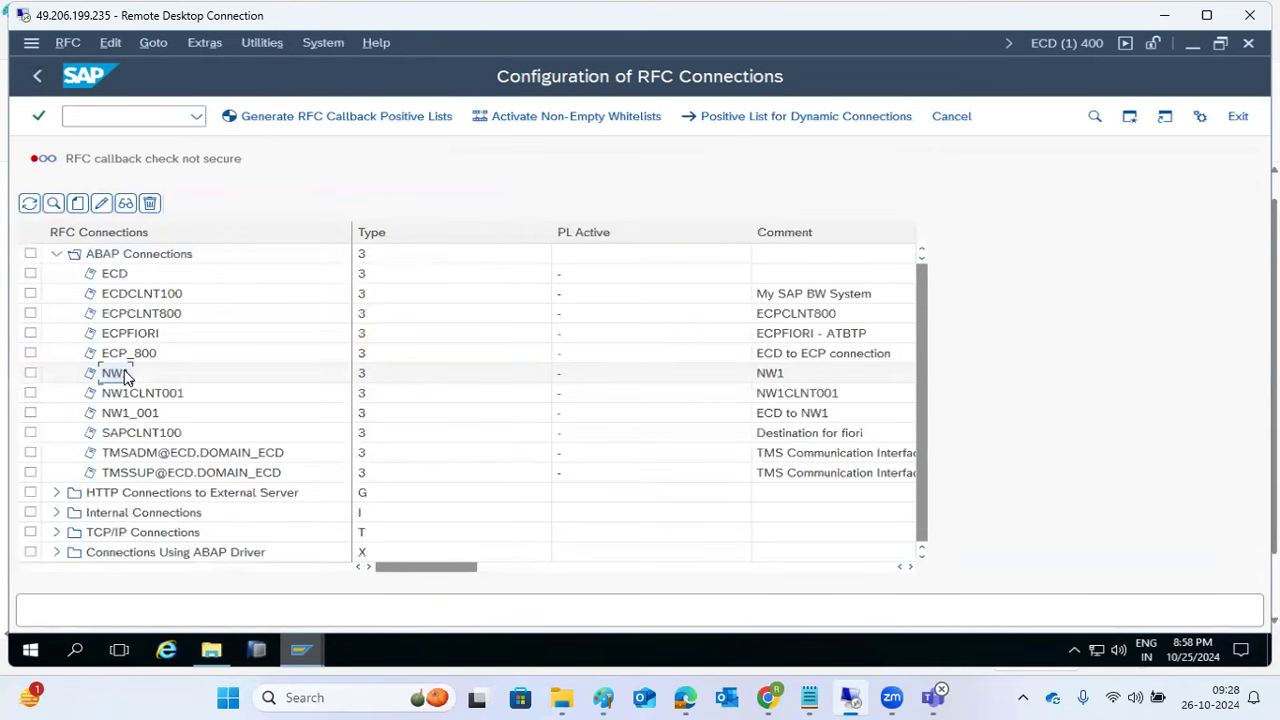
{"action": "left_click", "coordinate": [134, 358]}
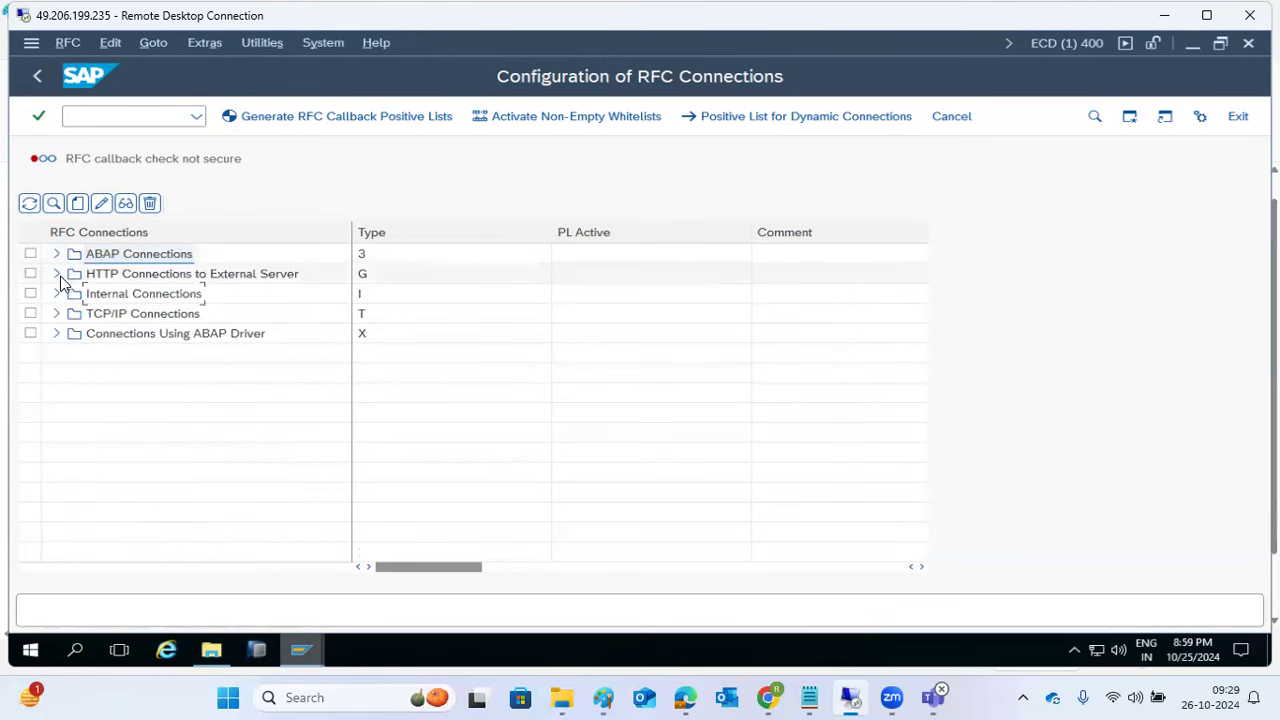
{"action": "left_click", "coordinate": [58, 275]}
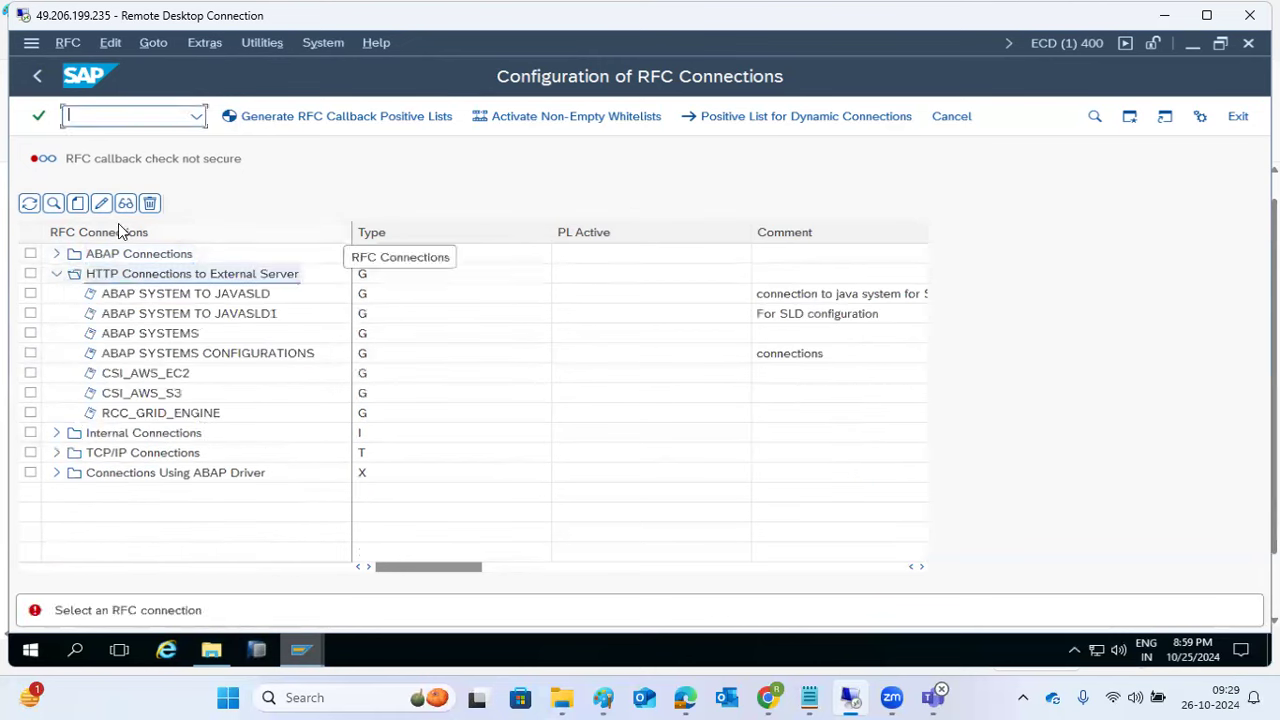
{"action": "left_click", "coordinate": [77, 203]}
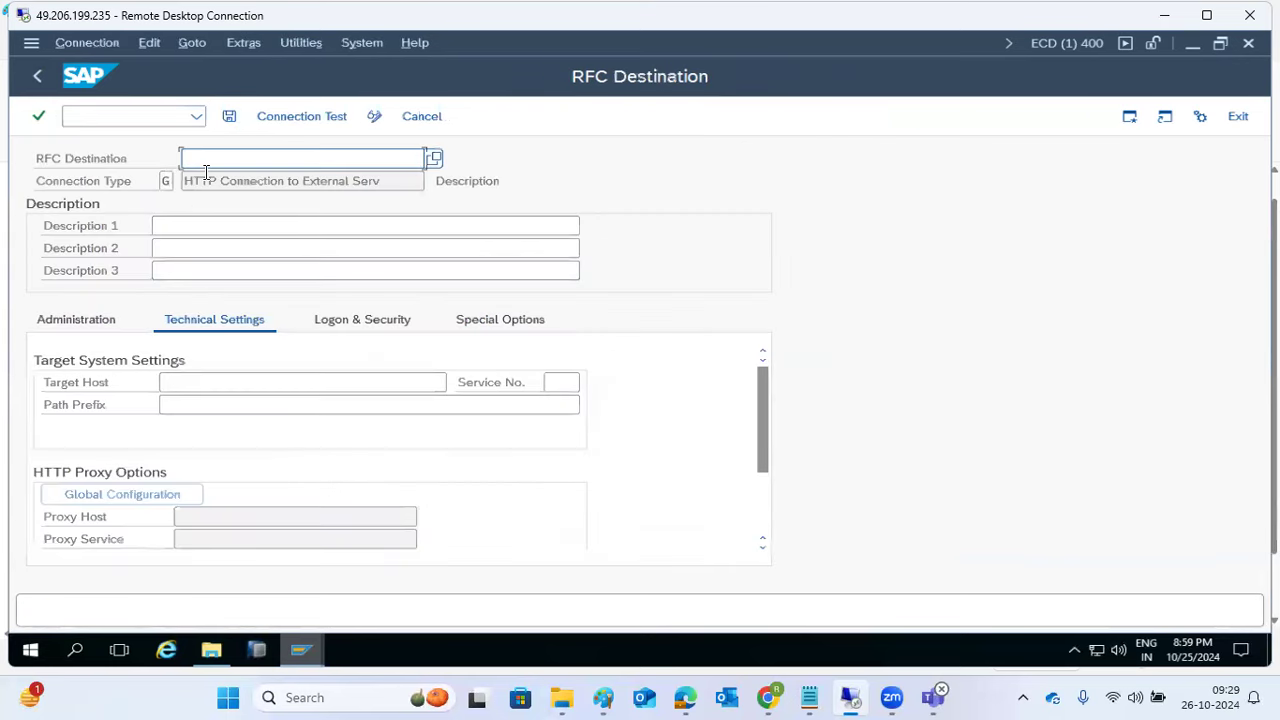
{"action": "type", "text": "google"}
{"action": "left_click", "coordinate": [217, 222]}
{"action": "type", "text": "google"}
{"action": "left_click", "coordinate": [174, 385]}
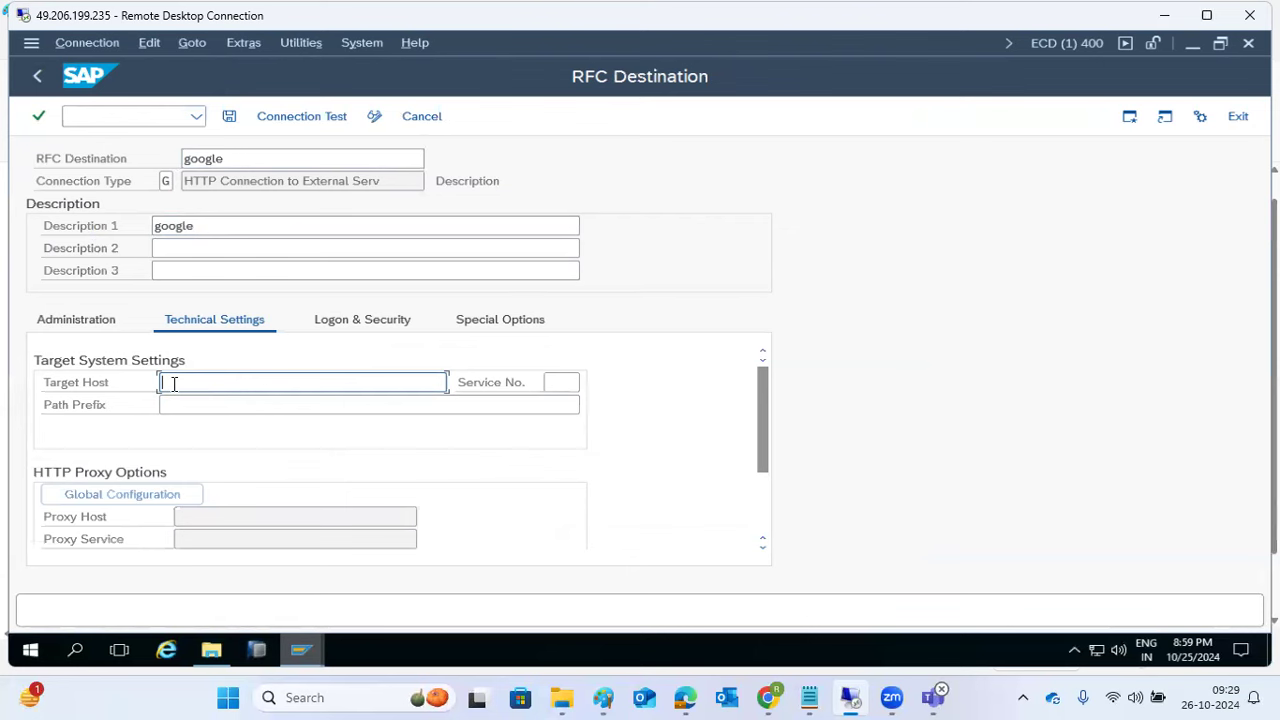
{"action": "type", "text": "www.google.com"}
{"action": "key", "text": "Tab"}
{"action": "type", "text": "00"}
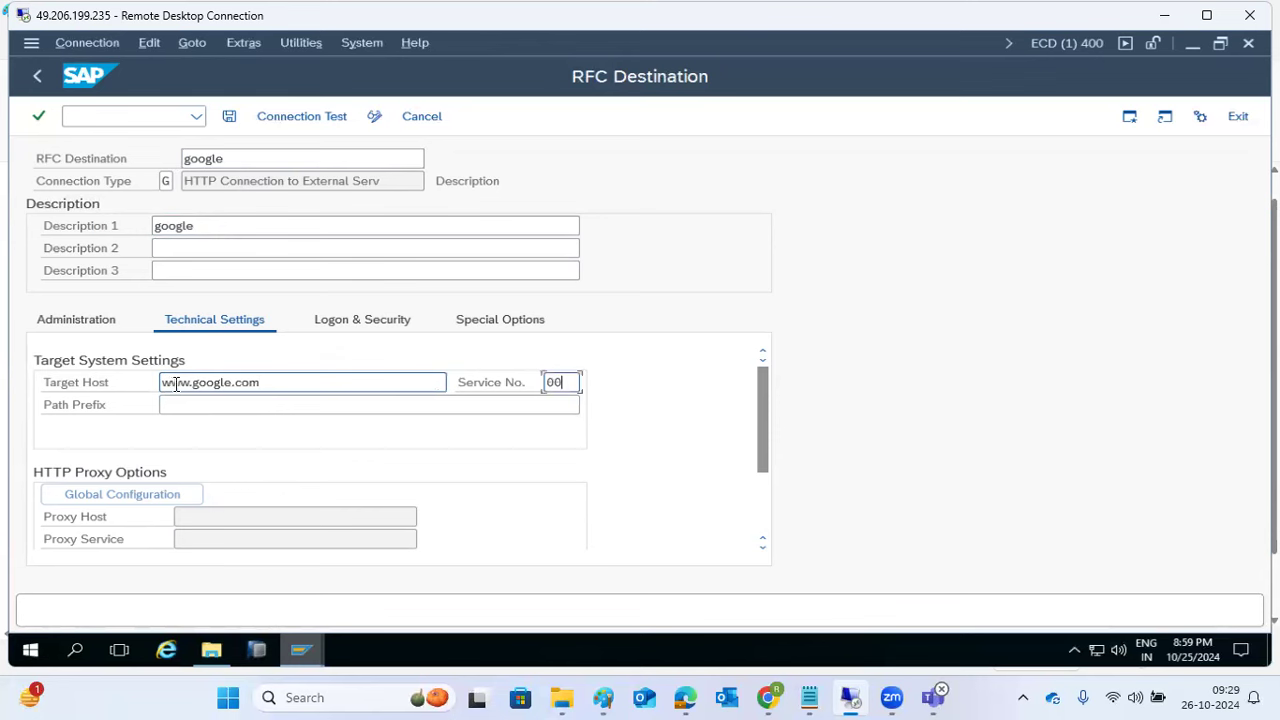
Step: Save GOOGLE, accept the insecure HTTP warning, run a refused connection test, and select the host value
{"action": "left_click", "coordinate": [229, 117]}
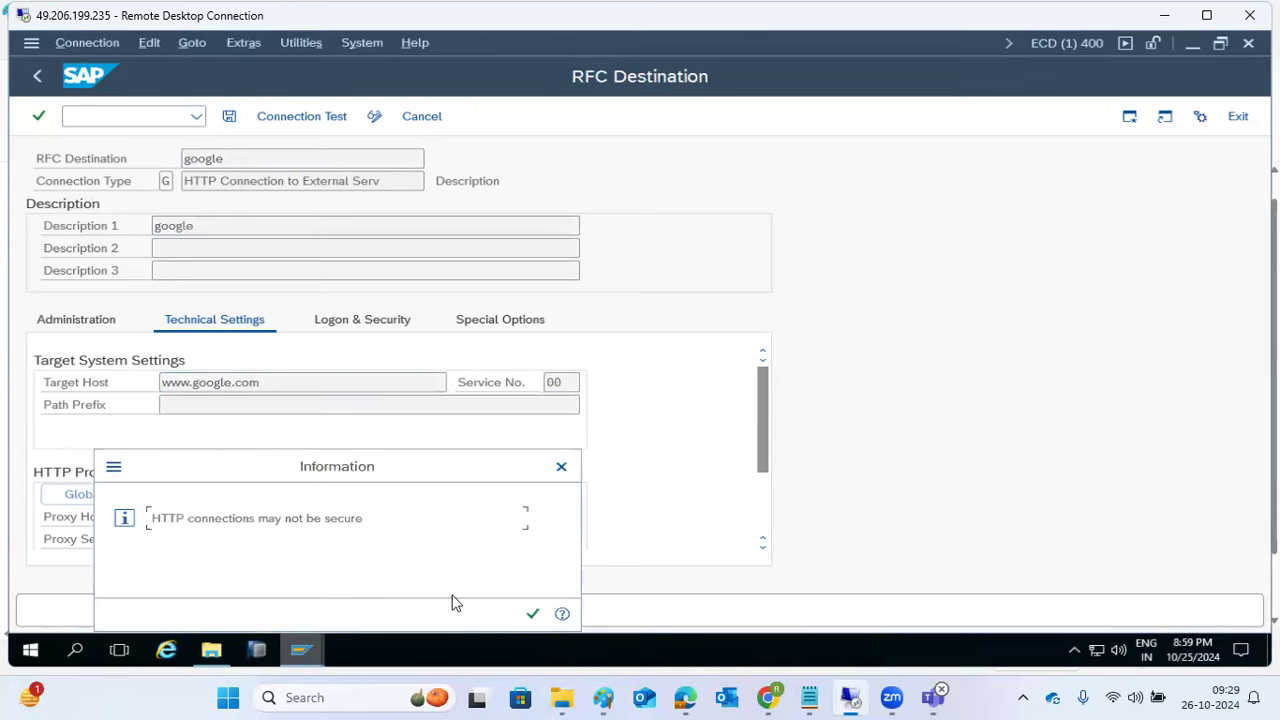
{"action": "left_click", "coordinate": [534, 613]}
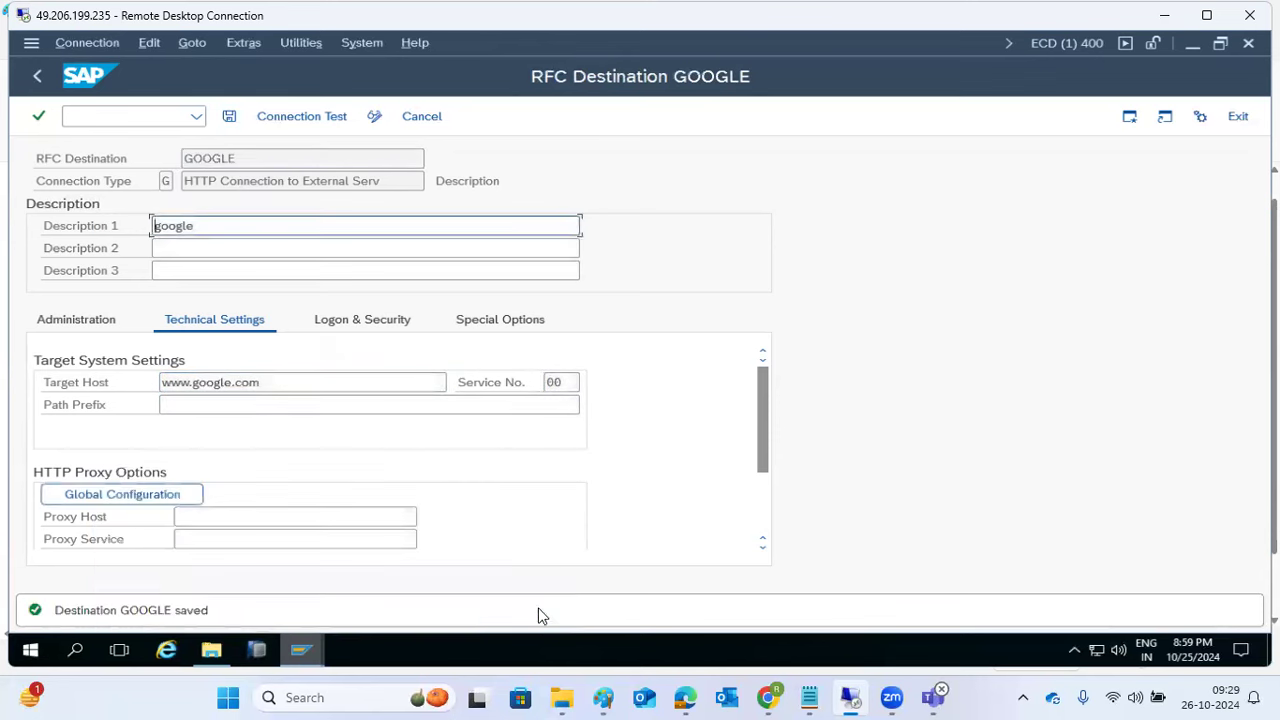
{"action": "left_click", "coordinate": [302, 117]}
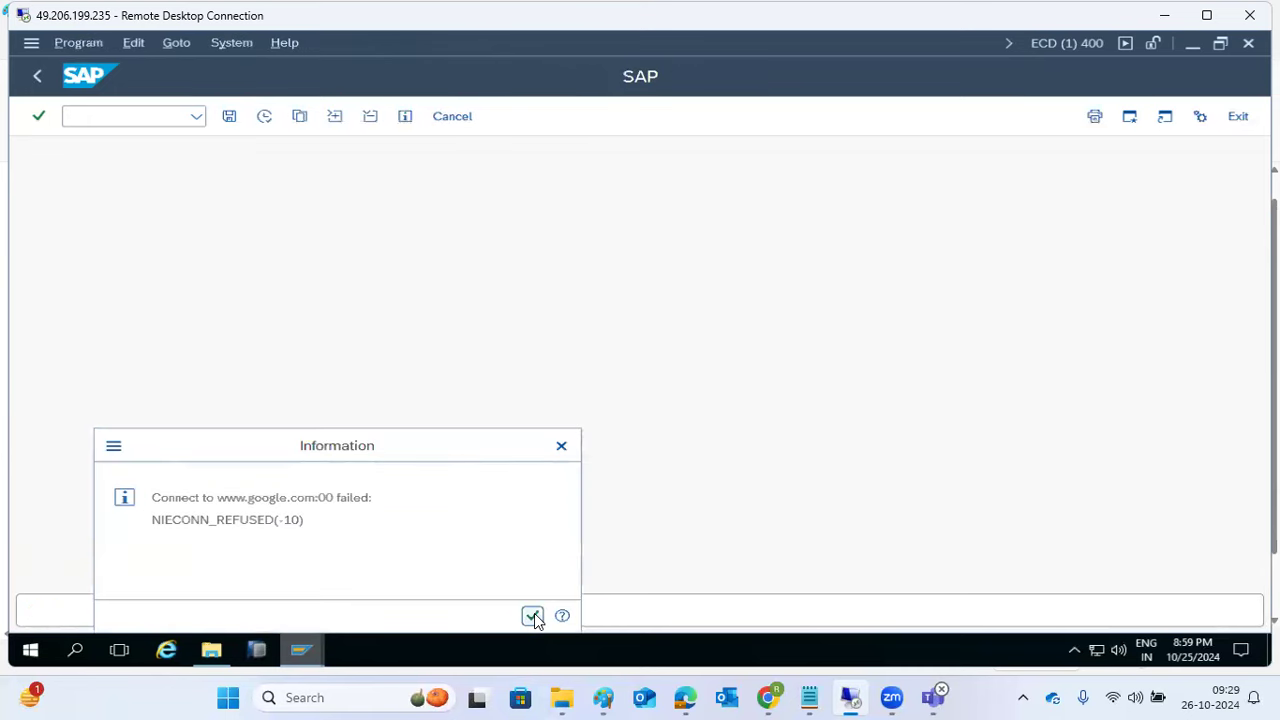
{"action": "left_click", "coordinate": [532, 615]}
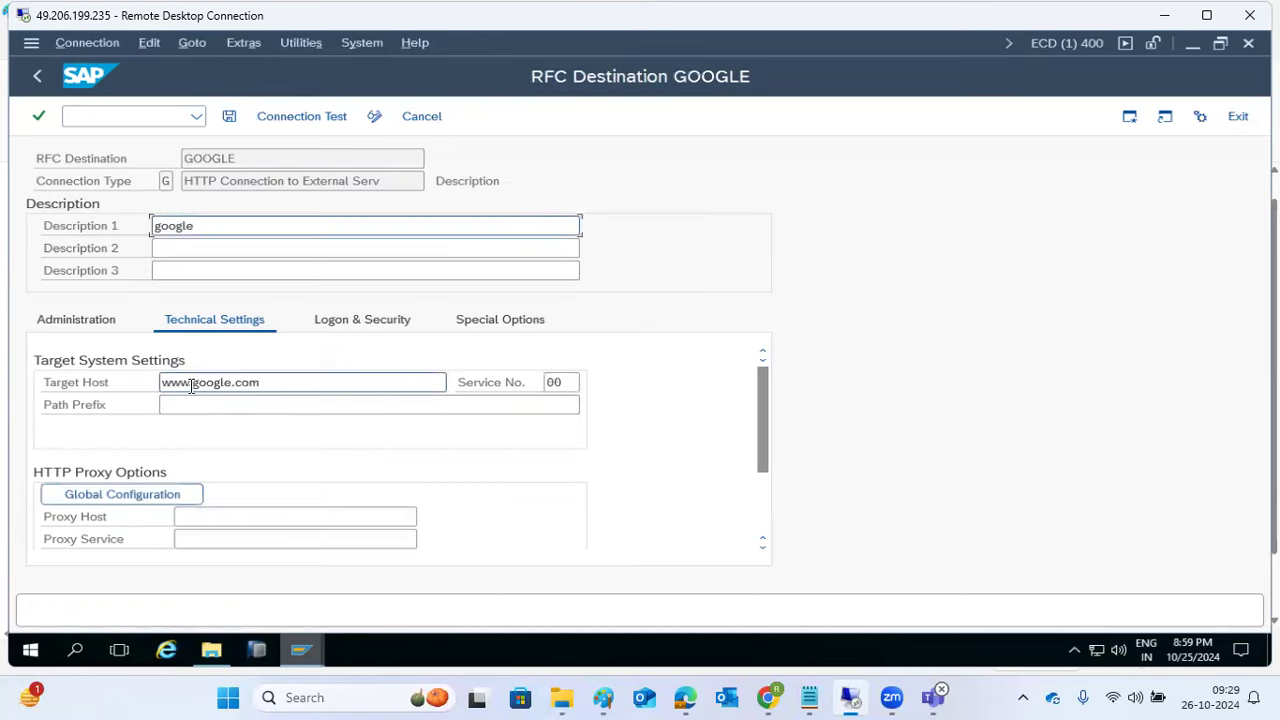
{"action": "left_click_drag", "start_coordinate": [192, 383], "coordinate": [162, 384]}
{"action": "type", "text": "htt"}
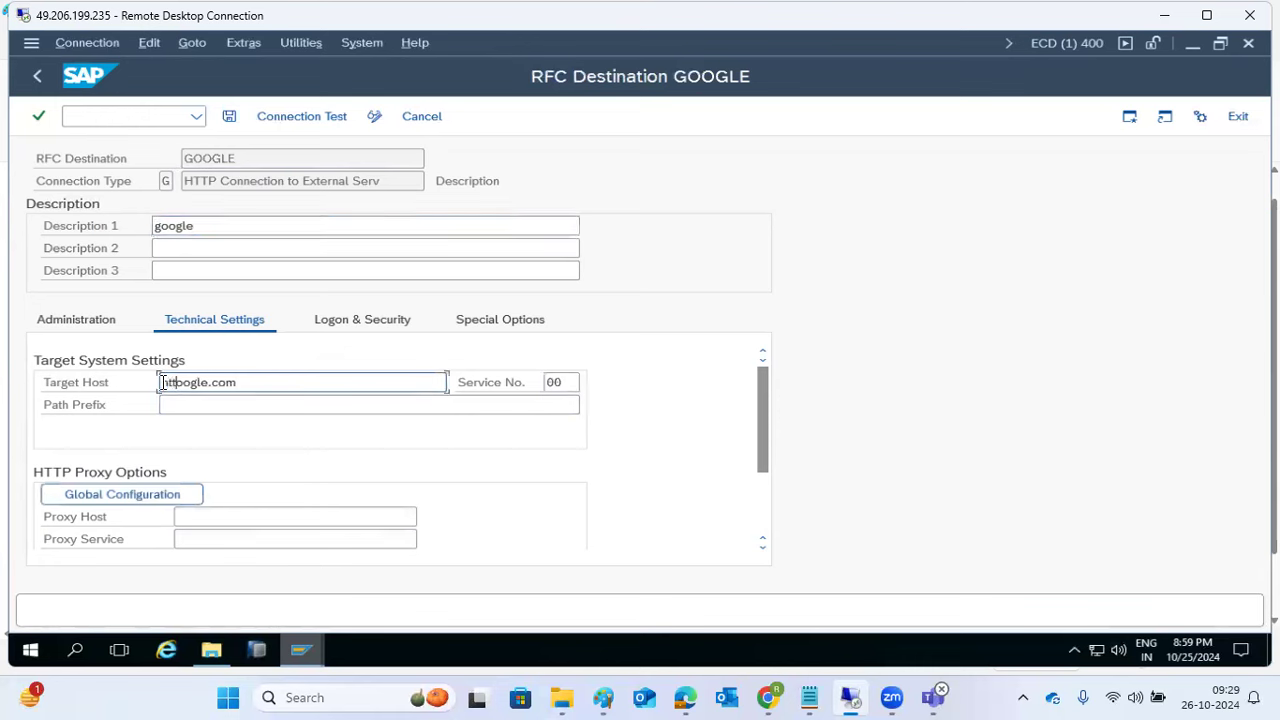
{"action": "key", "text": "ctrl+a"}
Step: Load google.com in a new Chrome tab, copy its address, and minimize Chrome
{"action": "left_click", "coordinate": [768, 698]}
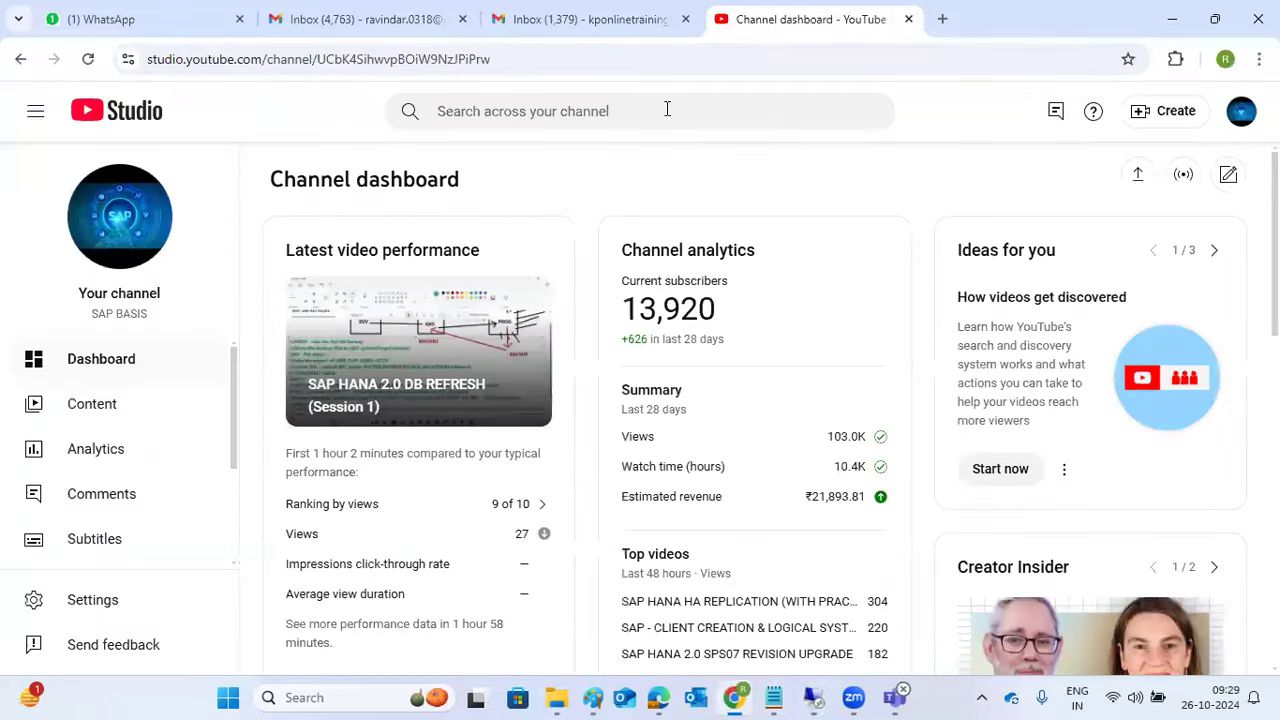
{"action": "left_click", "coordinate": [942, 19]}
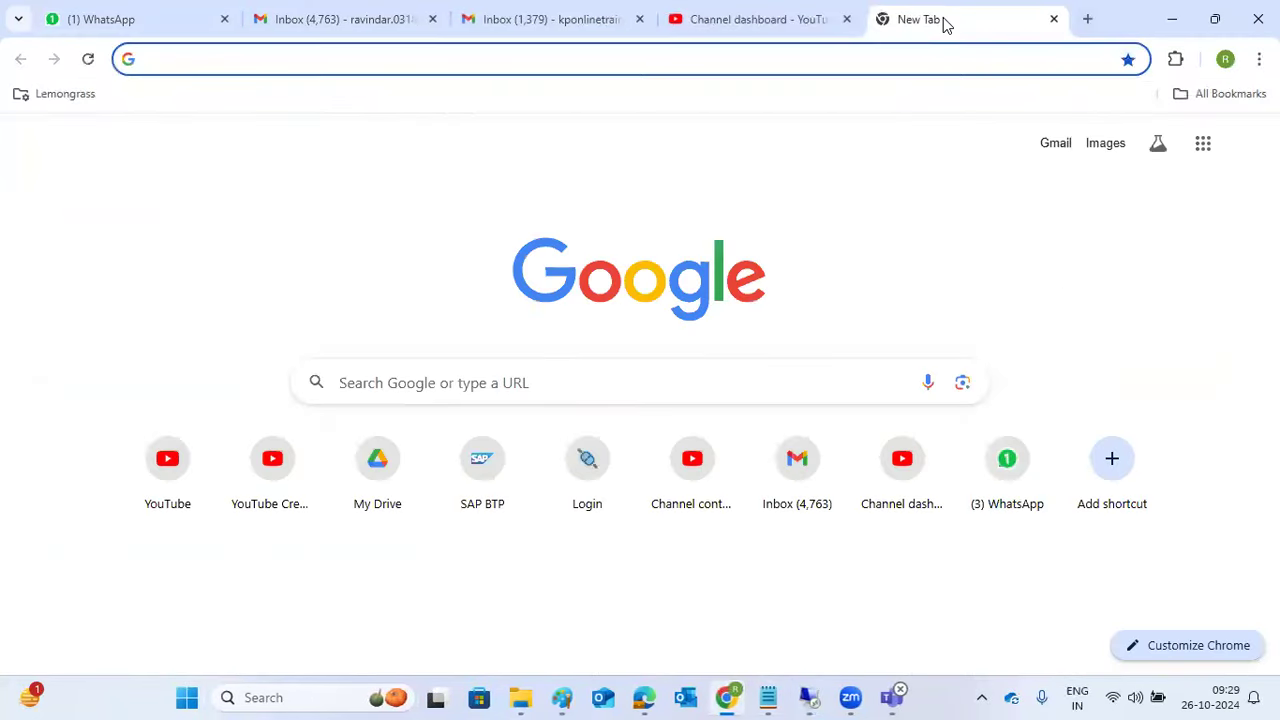
{"action": "type", "text": "google"}
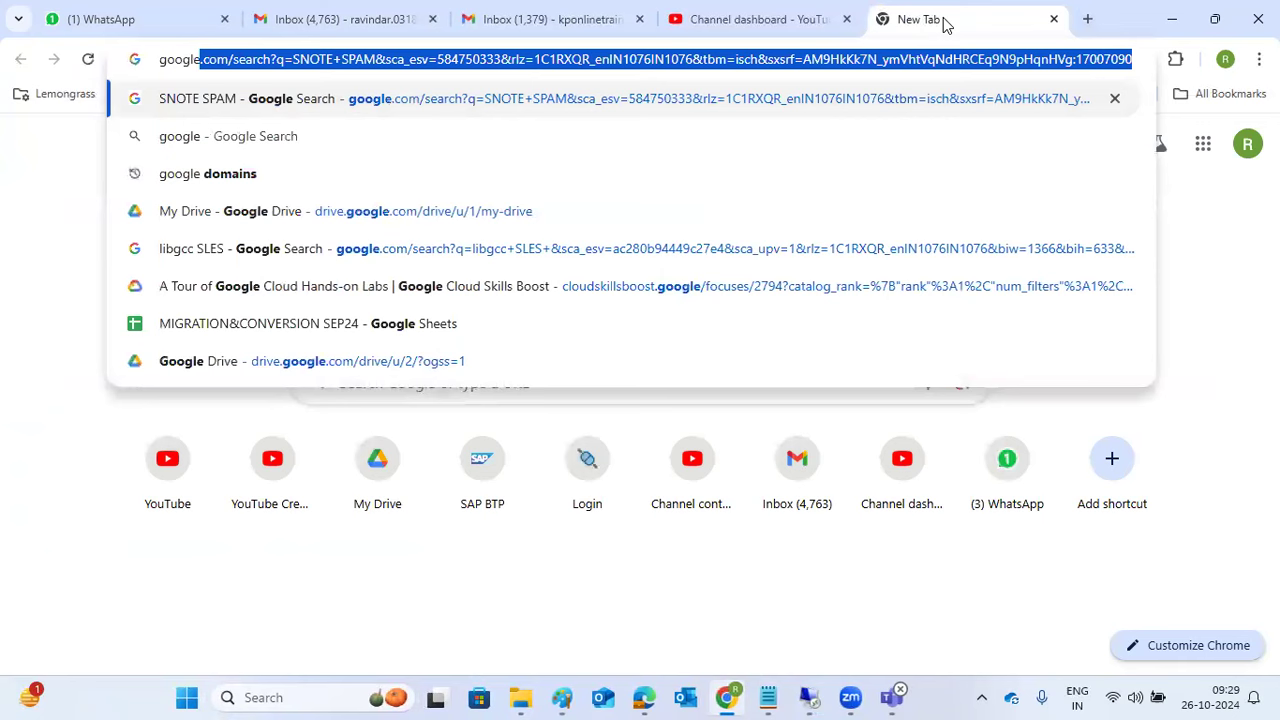
{"action": "type", "text": ".com"}
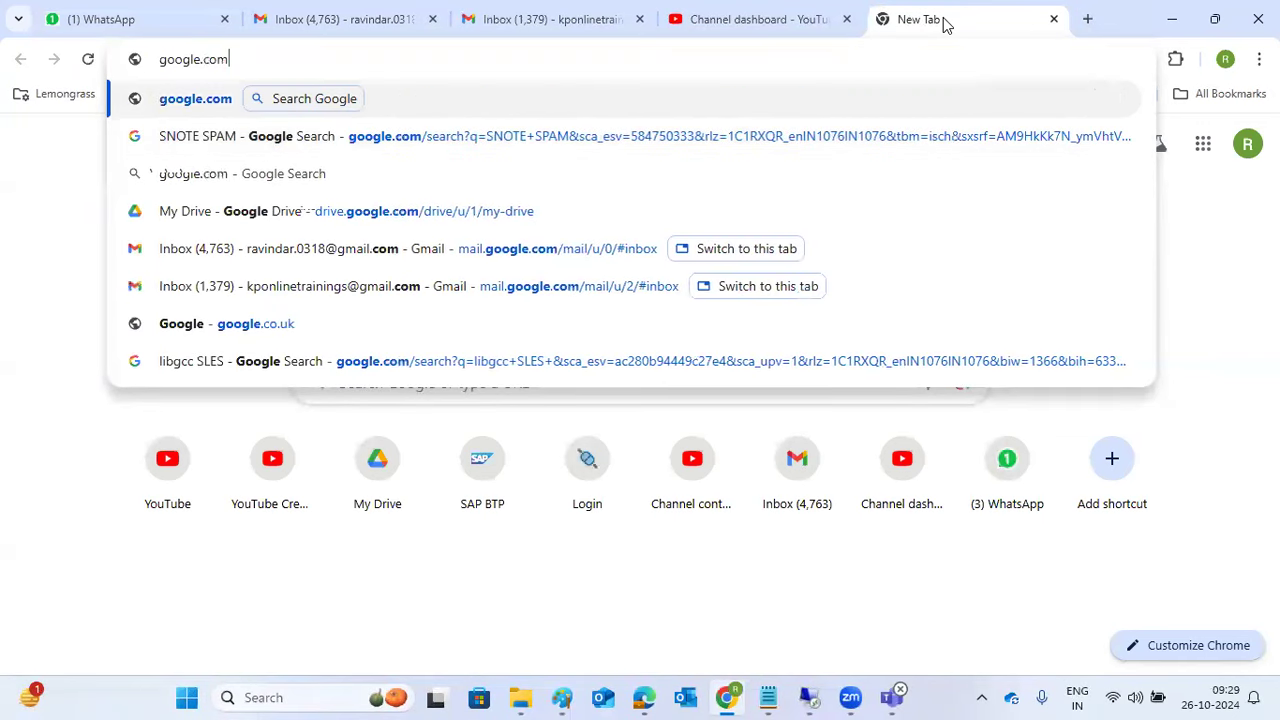
{"action": "key", "text": "Return"}
{"action": "left_click", "coordinate": [378, 64]}
{"action": "key", "text": "ctrl+c"}
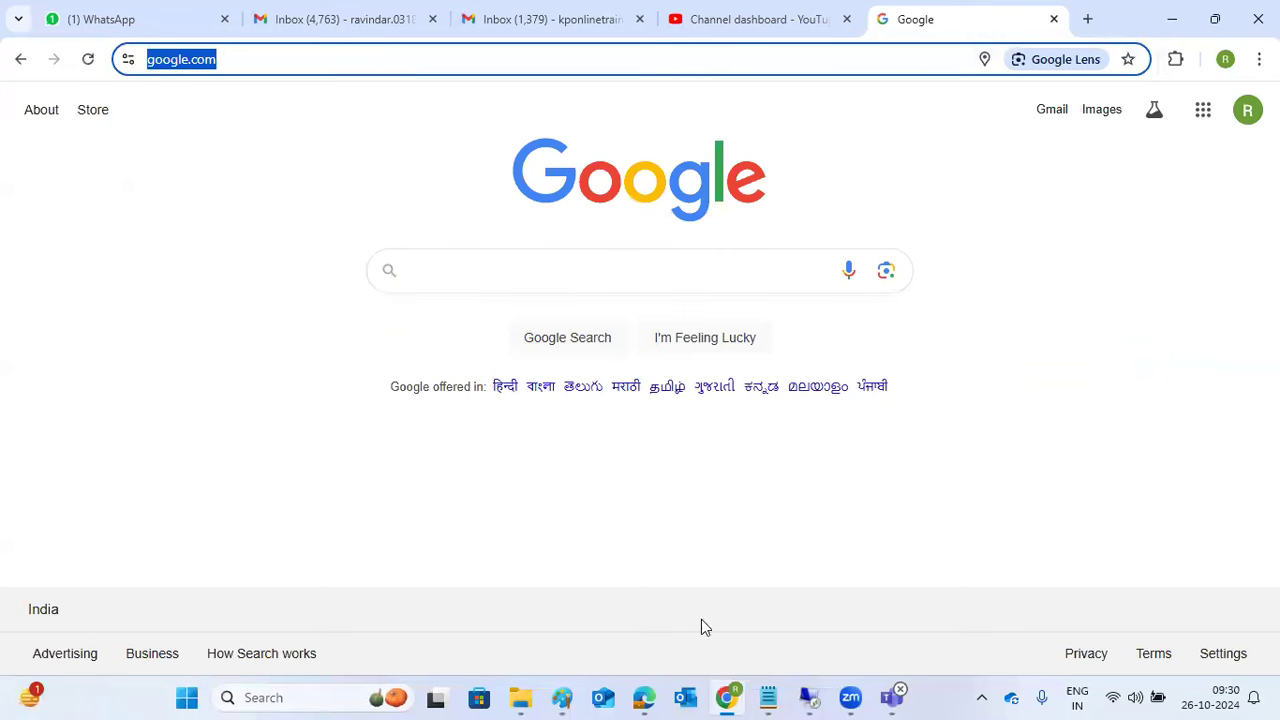
{"action": "left_click", "coordinate": [726, 695]}
Step: Paste the copied Google URL as target host, save, and test it (host unknown)
{"action": "key", "text": "ctrl+v"}
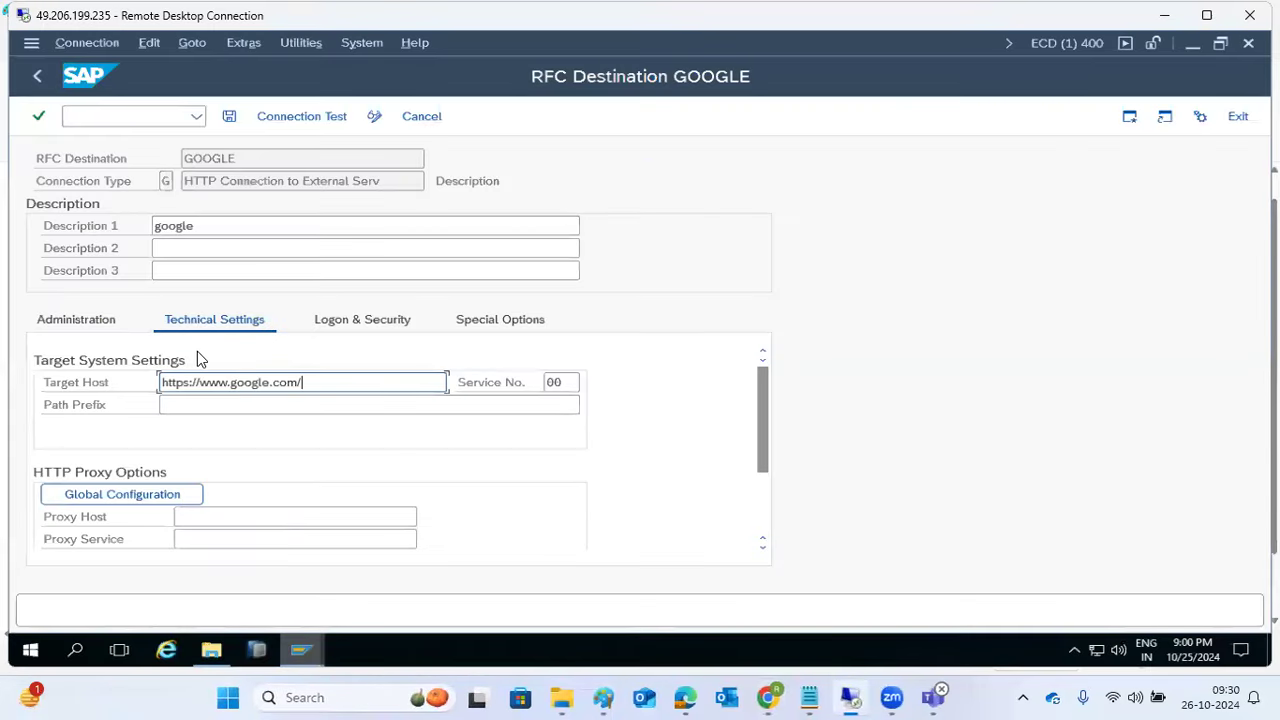
{"action": "left_click", "coordinate": [228, 117]}
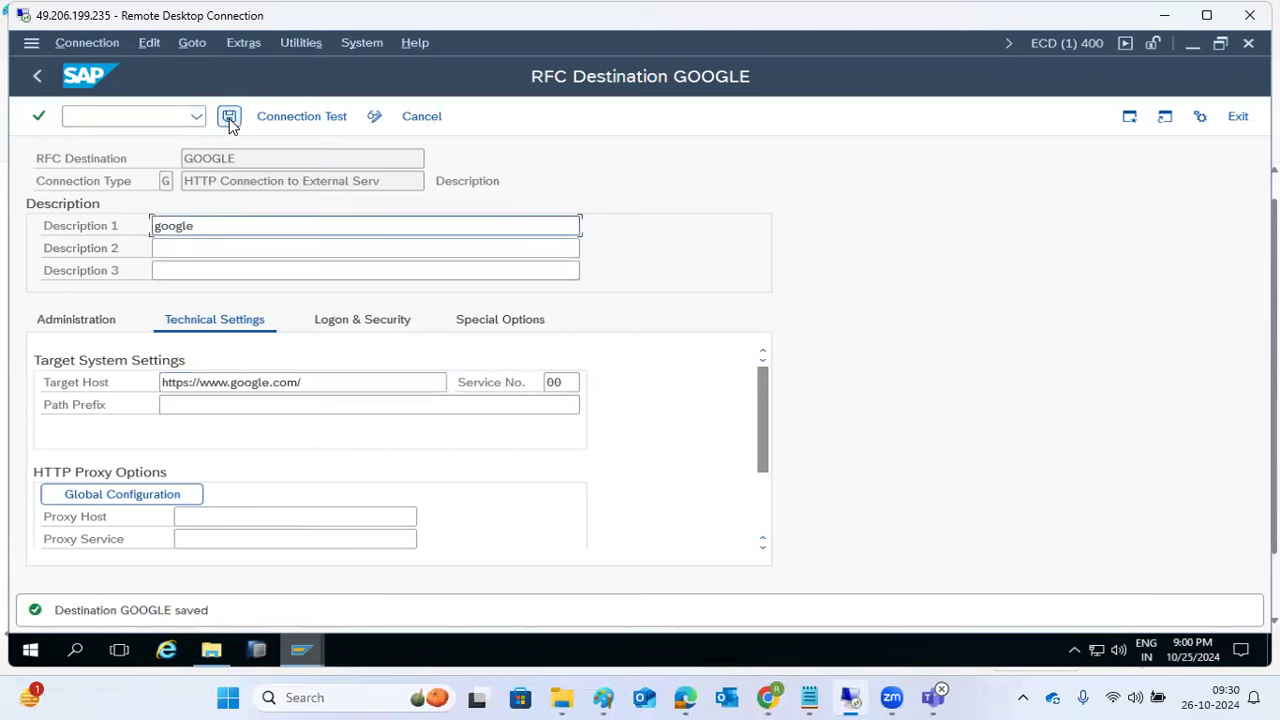
{"action": "left_click", "coordinate": [298, 117]}
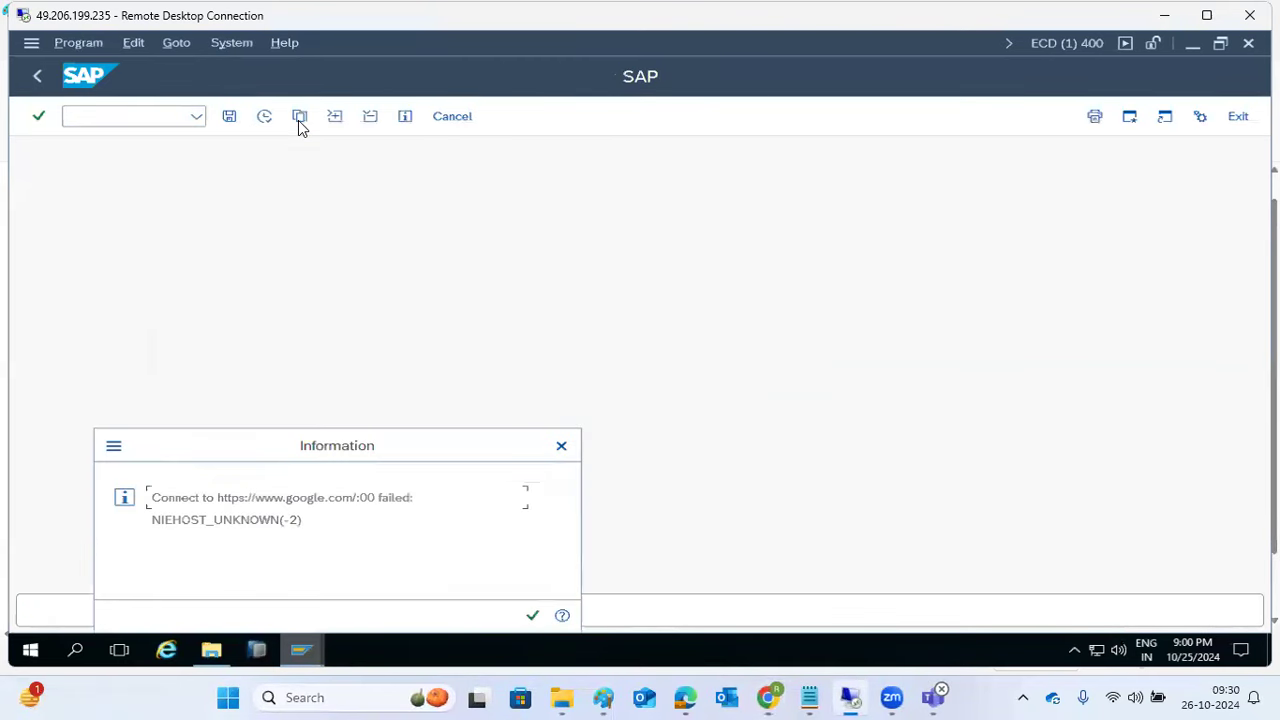
{"action": "left_click", "coordinate": [534, 616]}
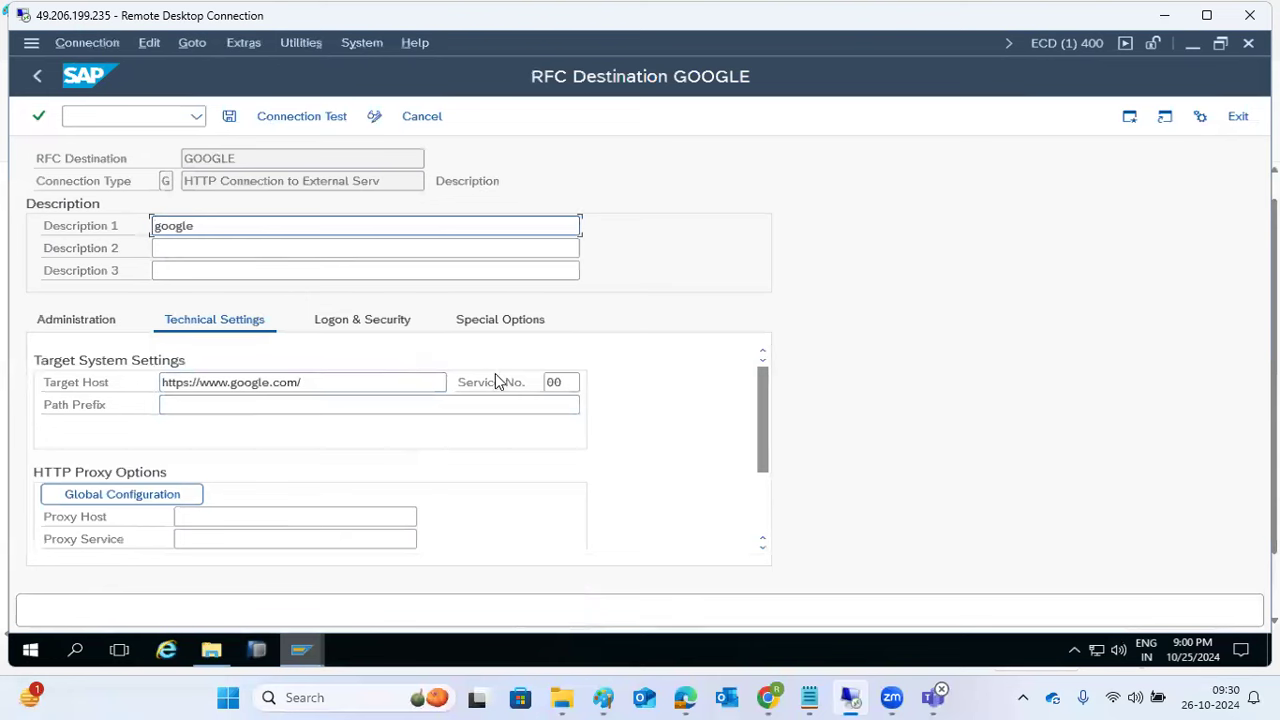
Step: Change the service number to 80, save, and retest, which still fails
{"action": "left_click", "coordinate": [553, 386]}
{"action": "key", "text": "Delete"}
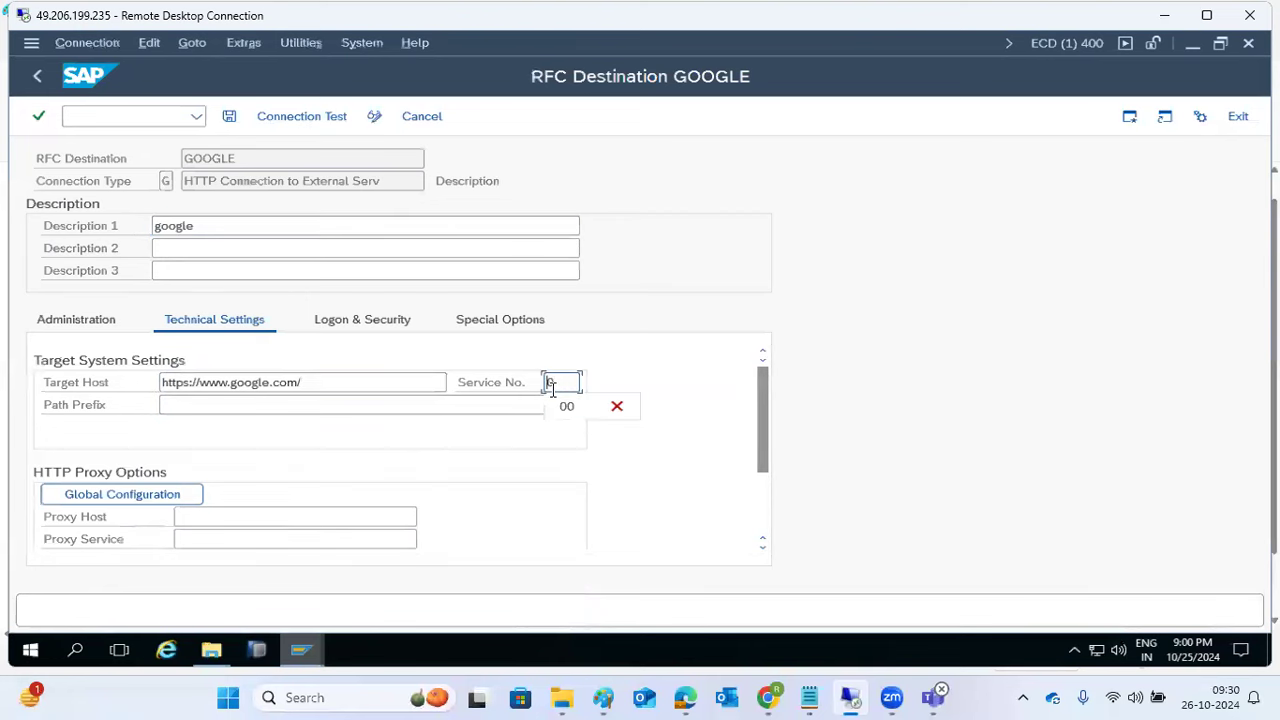
{"action": "type", "text": "0"}
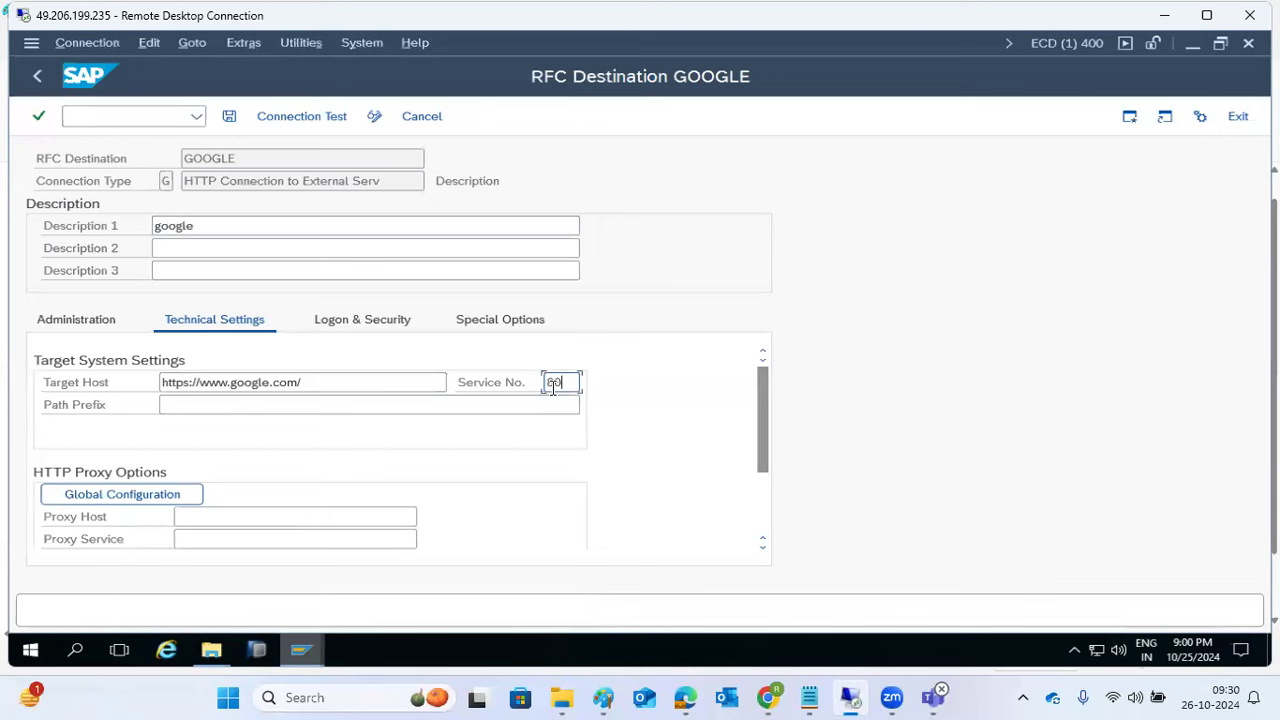
{"action": "left_click", "coordinate": [230, 121]}
{"action": "left_click", "coordinate": [281, 116]}
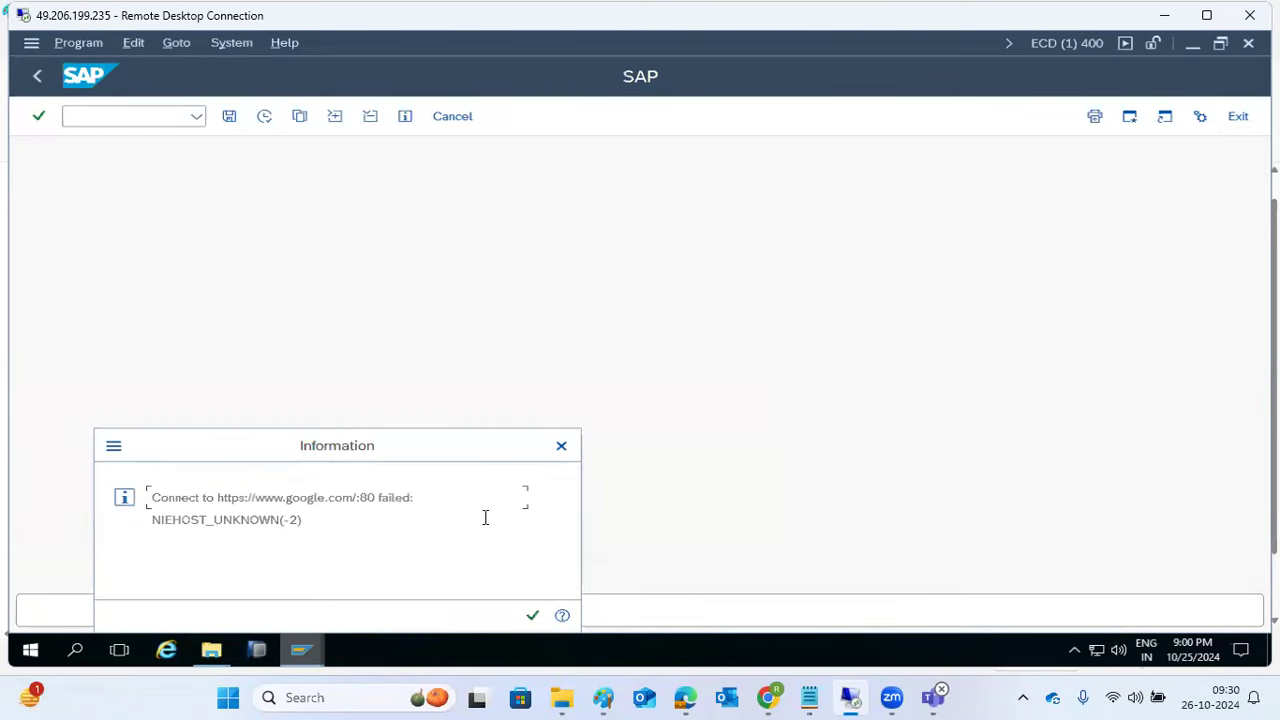
{"action": "left_click", "coordinate": [532, 615]}
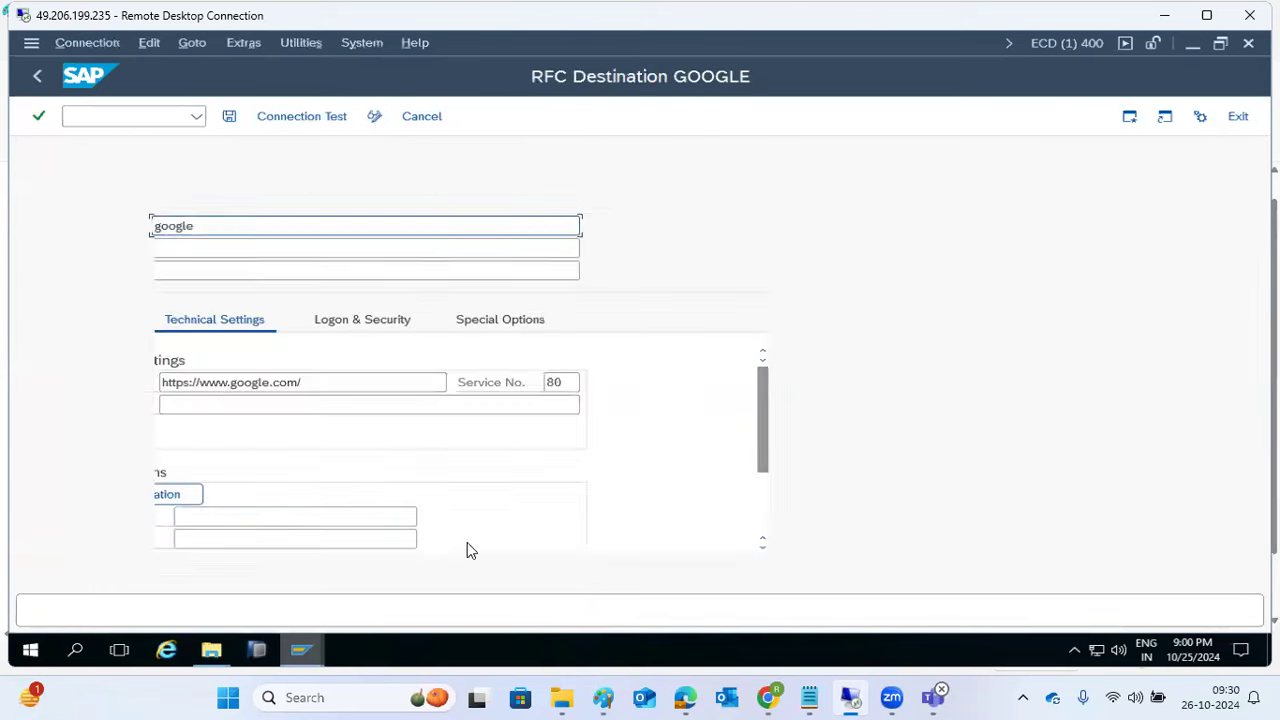
{"action": "left_click", "coordinate": [200, 384]}
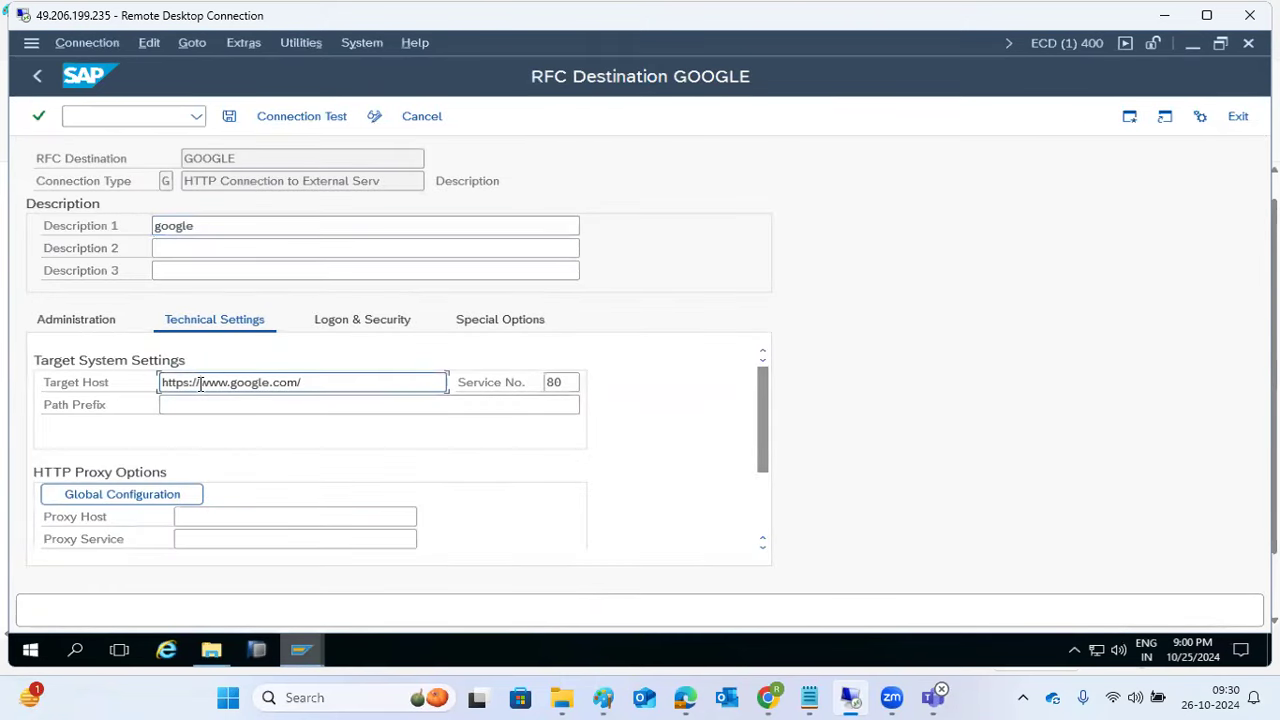
{"action": "key", "text": "BackSpace"}
{"action": "key", "text": "BackSpace"}
{"action": "key", "text": "BackSpace"}
{"action": "key", "text": "BackSpace"}
{"action": "key", "text": "BackSpace"}
{"action": "key", "text": "BackSpace"}
{"action": "key", "text": "BackSpace"}
{"action": "key", "text": "BackSpace"}
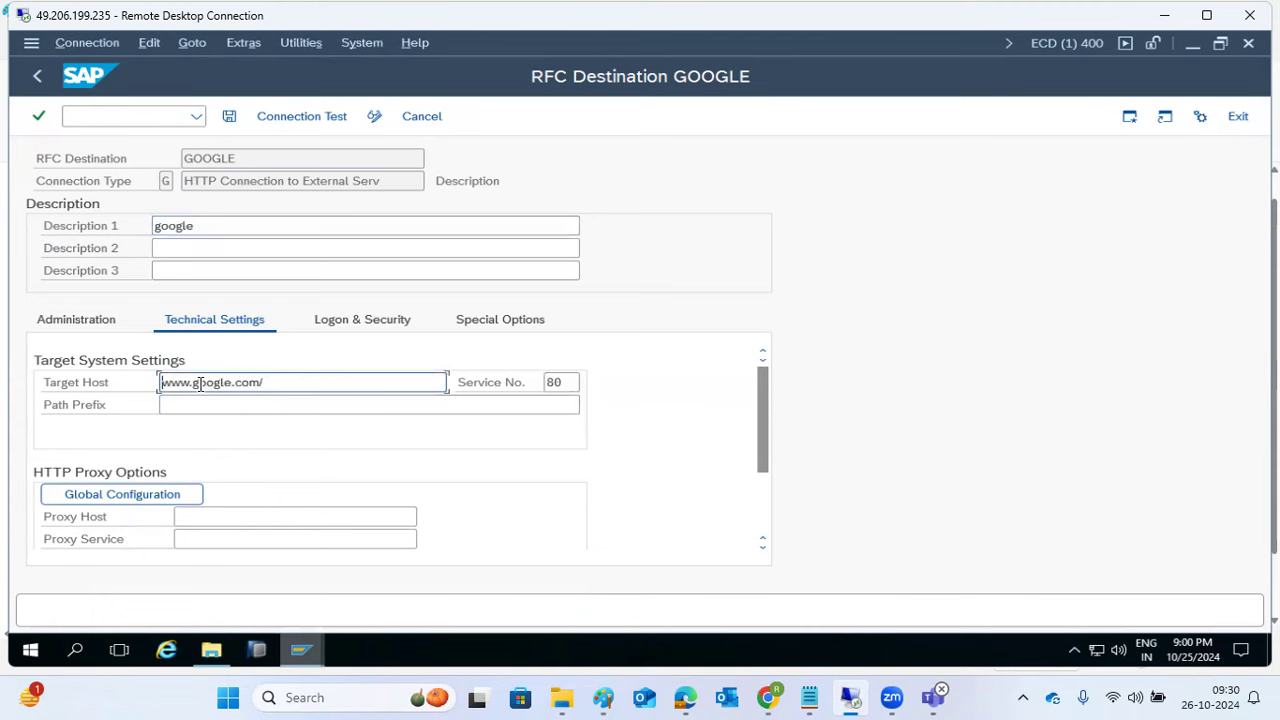
{"action": "key", "text": "BackSpace"}
{"action": "left_click", "coordinate": [226, 118]}
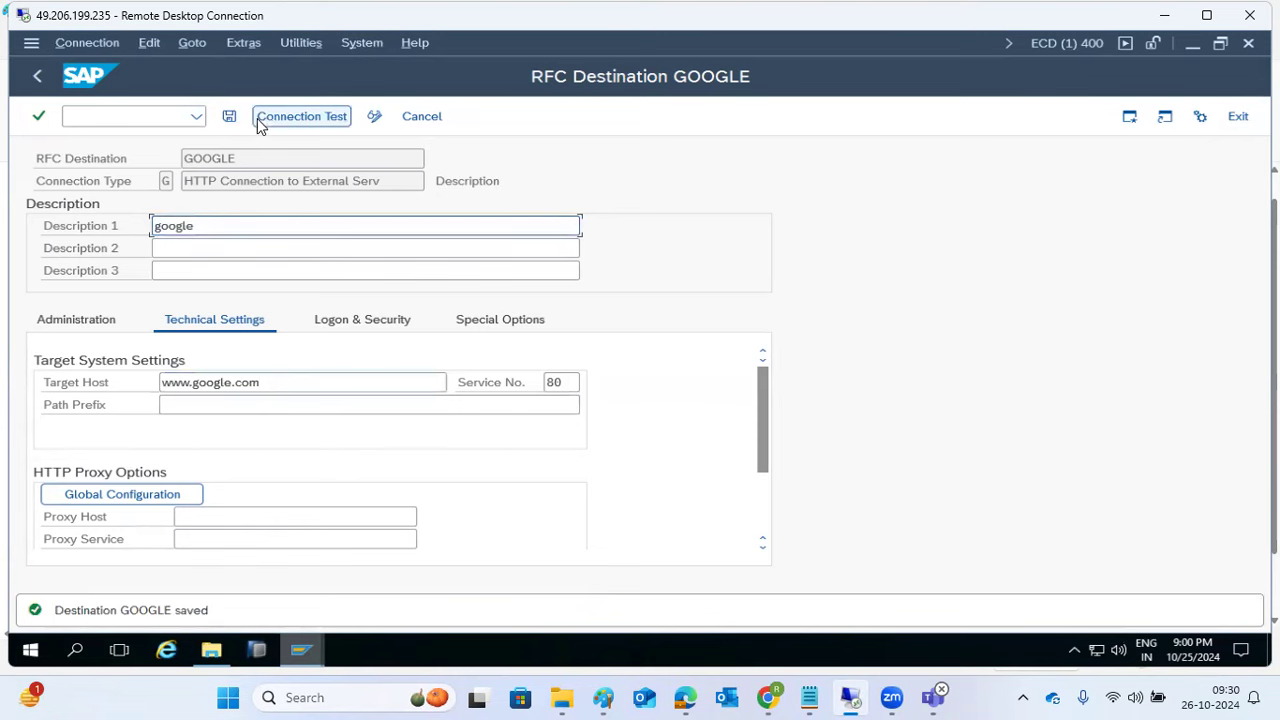
{"action": "left_click", "coordinate": [266, 125]}
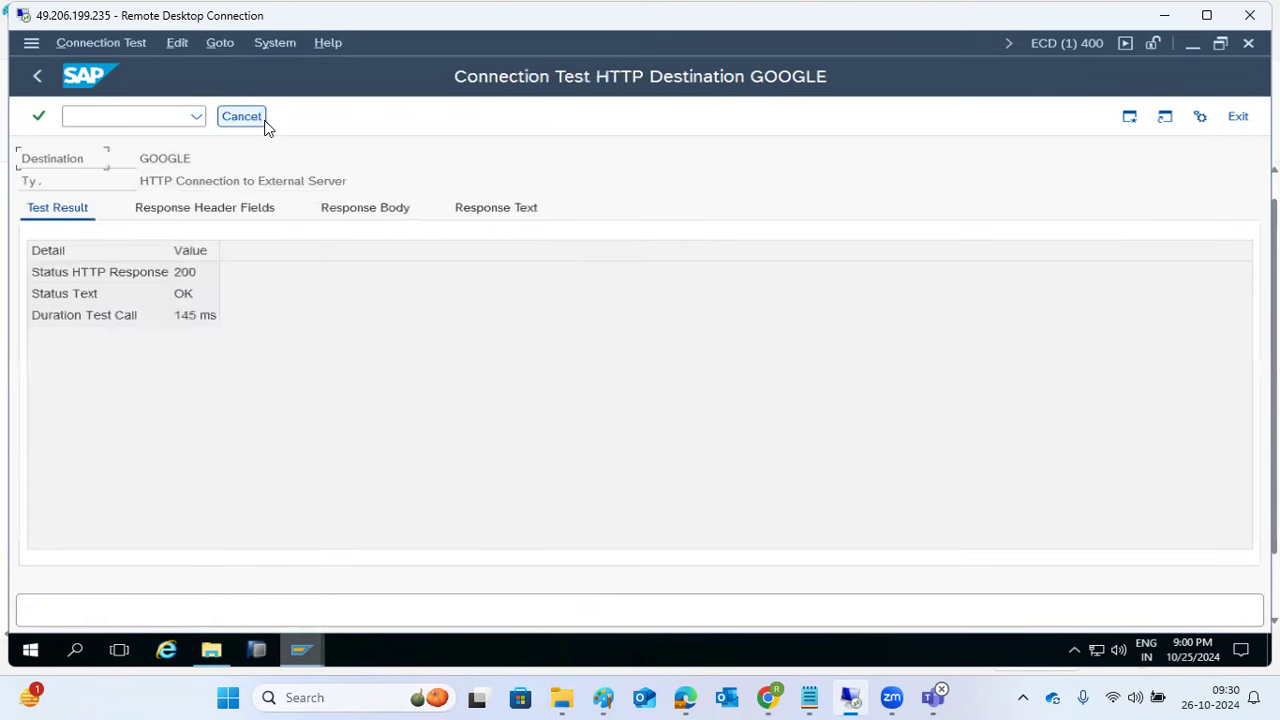
{"action": "left_click", "coordinate": [182, 278]}
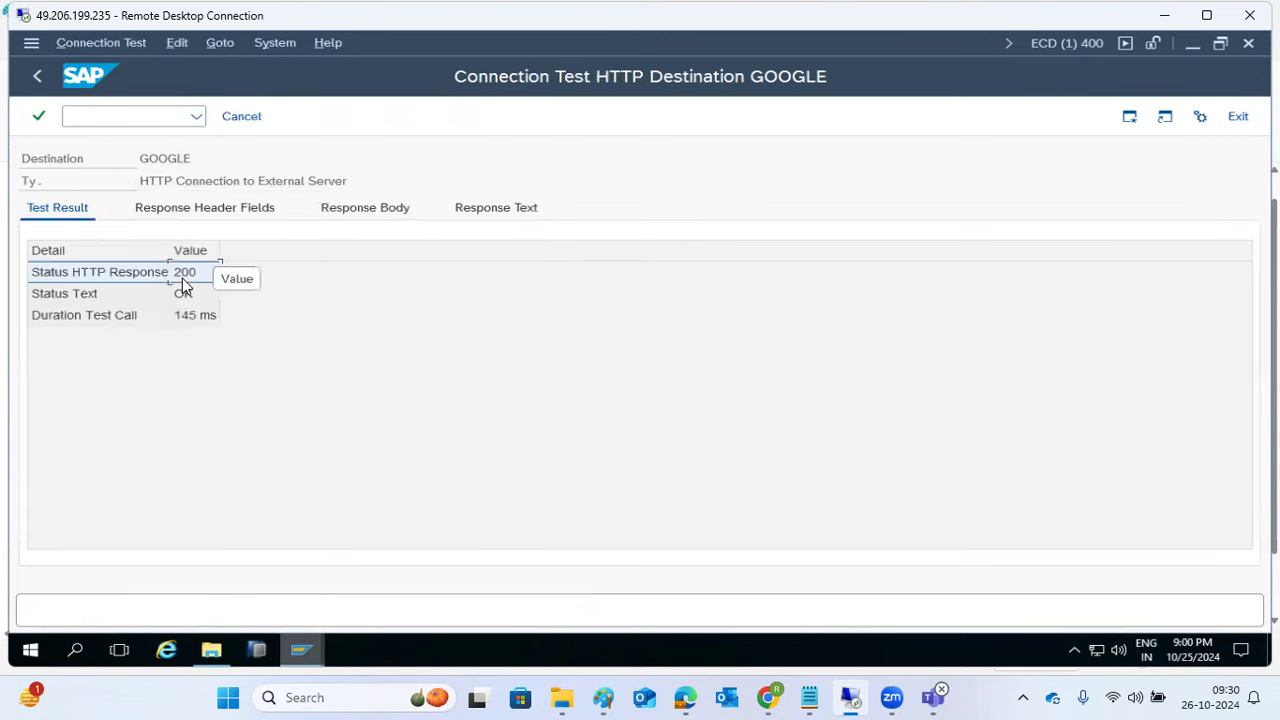
{"action": "left_click", "coordinate": [348, 209]}
{"action": "left_click", "coordinate": [465, 416]}
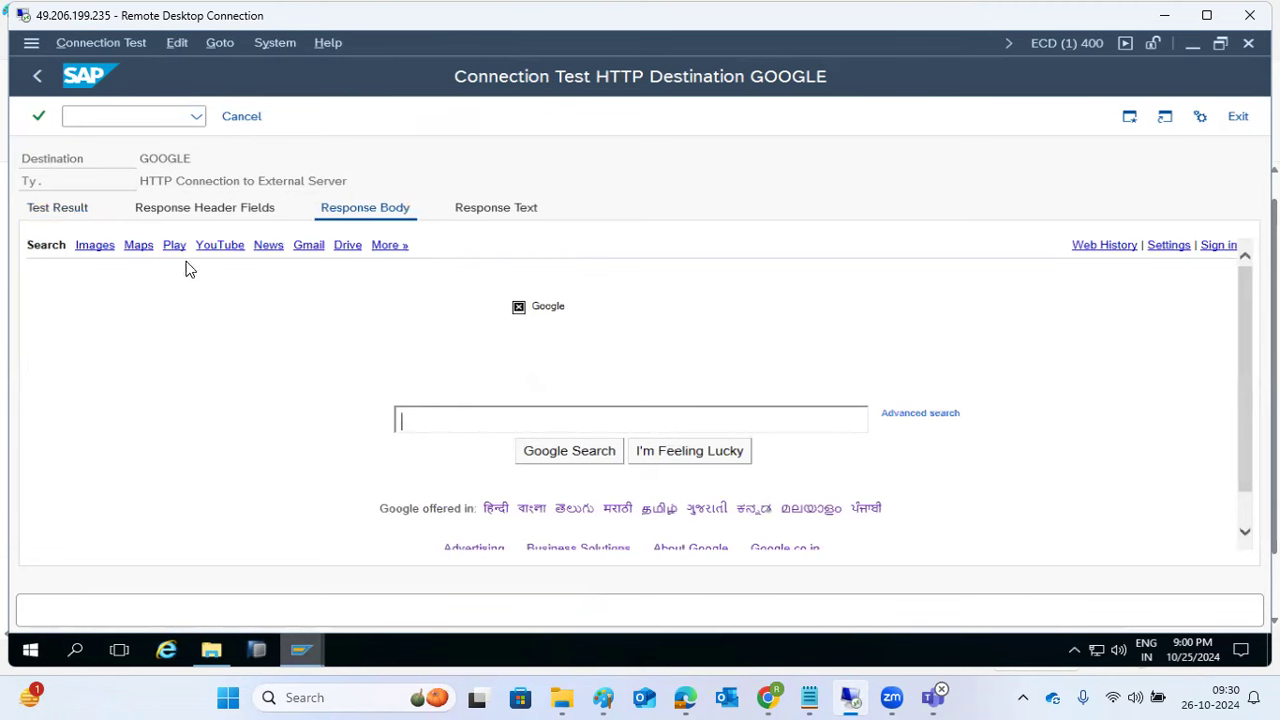
{"action": "left_click", "coordinate": [225, 124]}
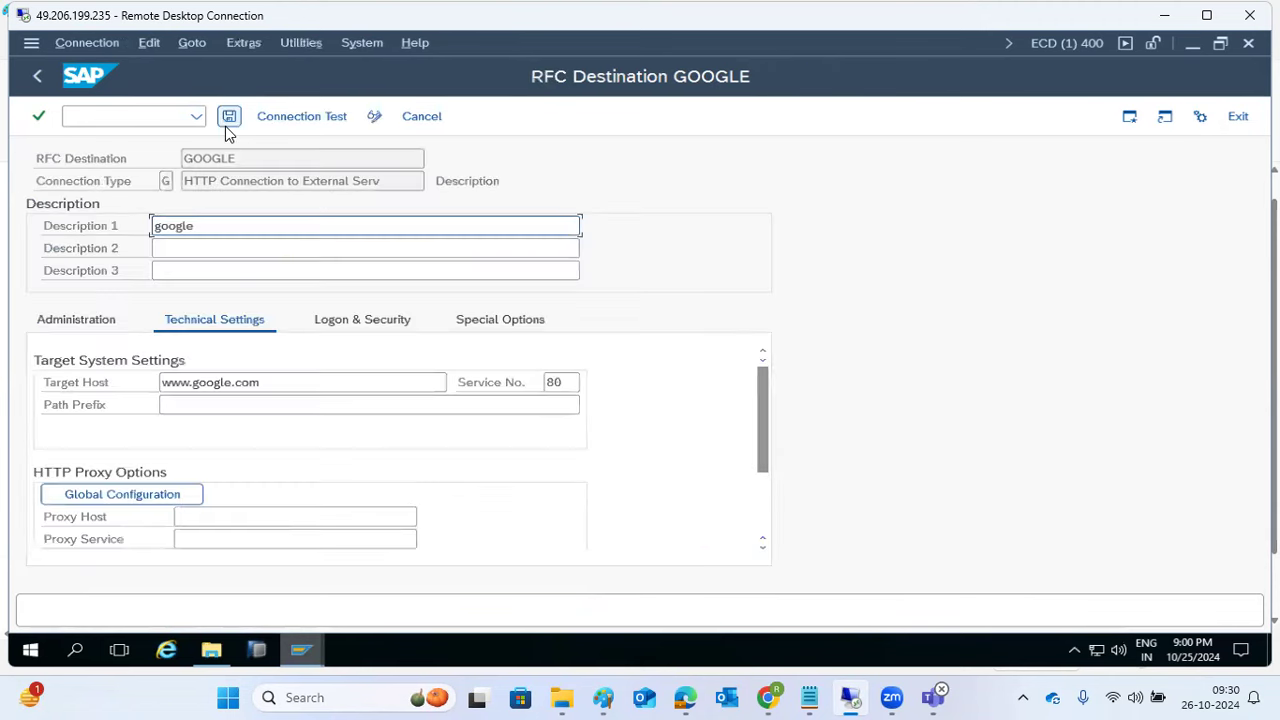
Step: Leave GOOGLE for the list, reopen it, cancel without changes, and collapse the HTTP external-server folder
{"action": "double_click", "coordinate": [238, 157]}
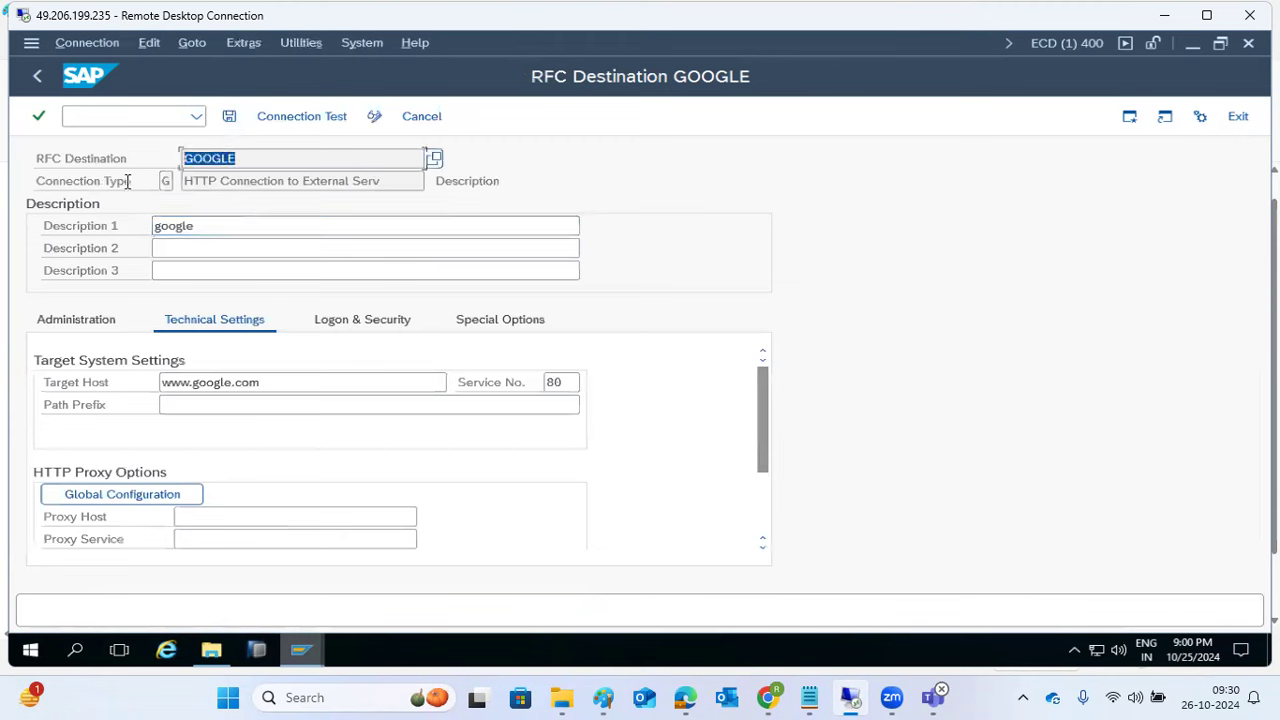
{"action": "left_click", "coordinate": [260, 386]}
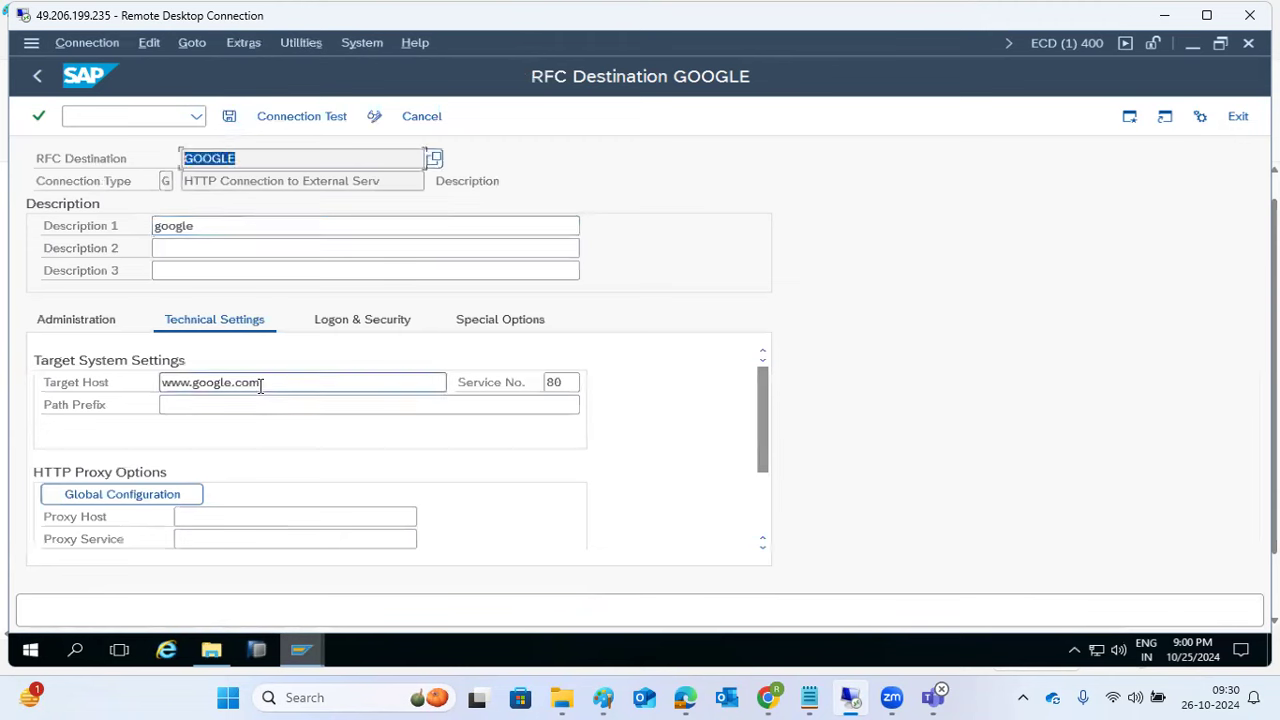
{"action": "left_click", "coordinate": [35, 74]}
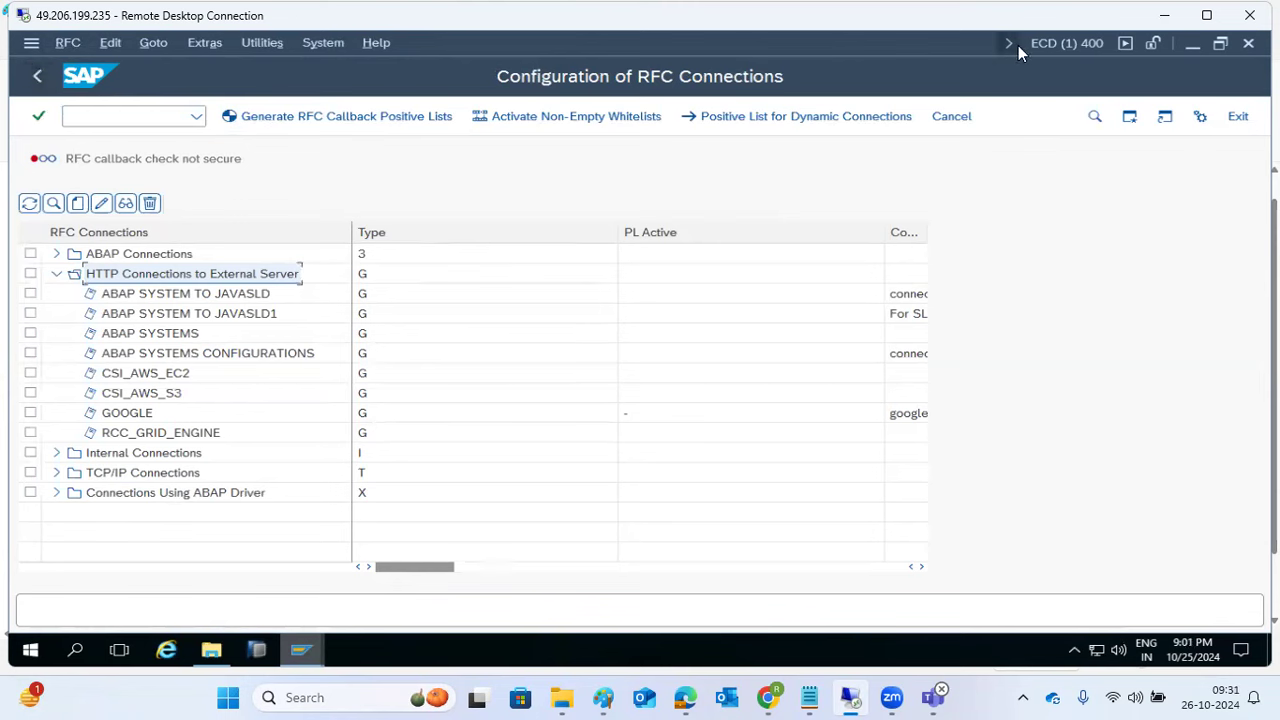
{"action": "double_click", "coordinate": [136, 415]}
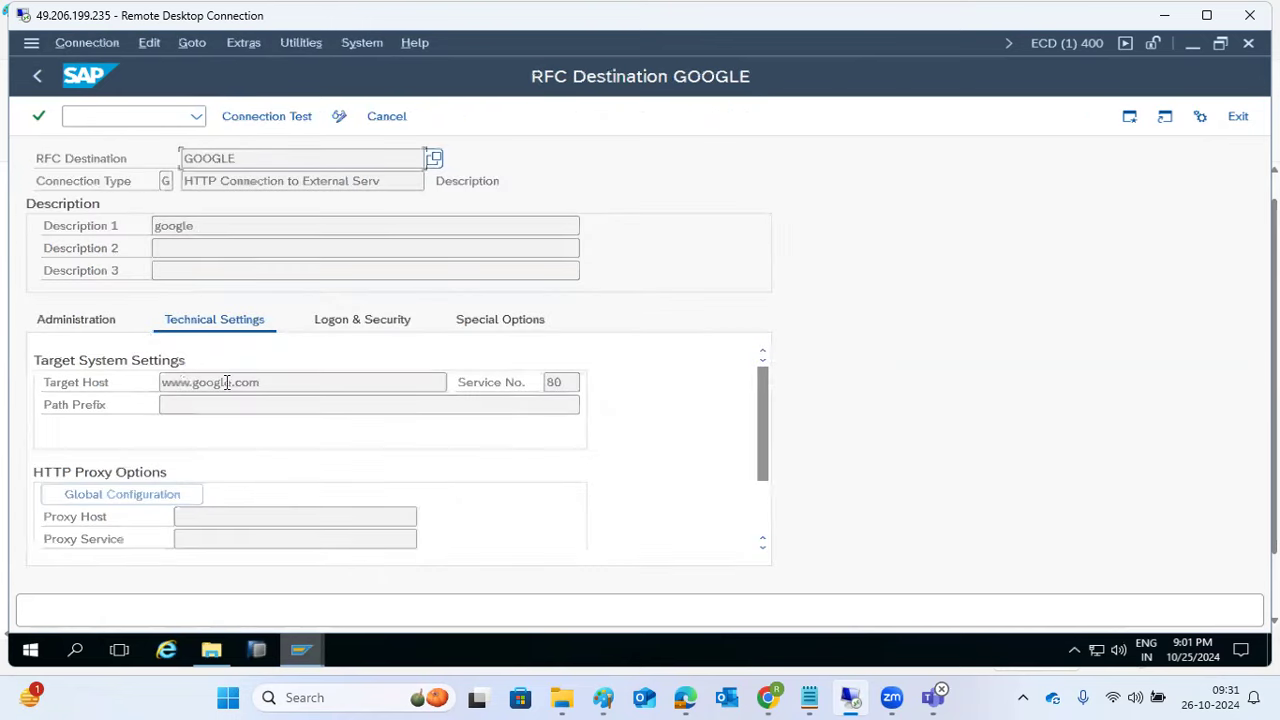
{"action": "left_click_drag", "start_coordinate": [263, 382], "coordinate": [150, 380]}
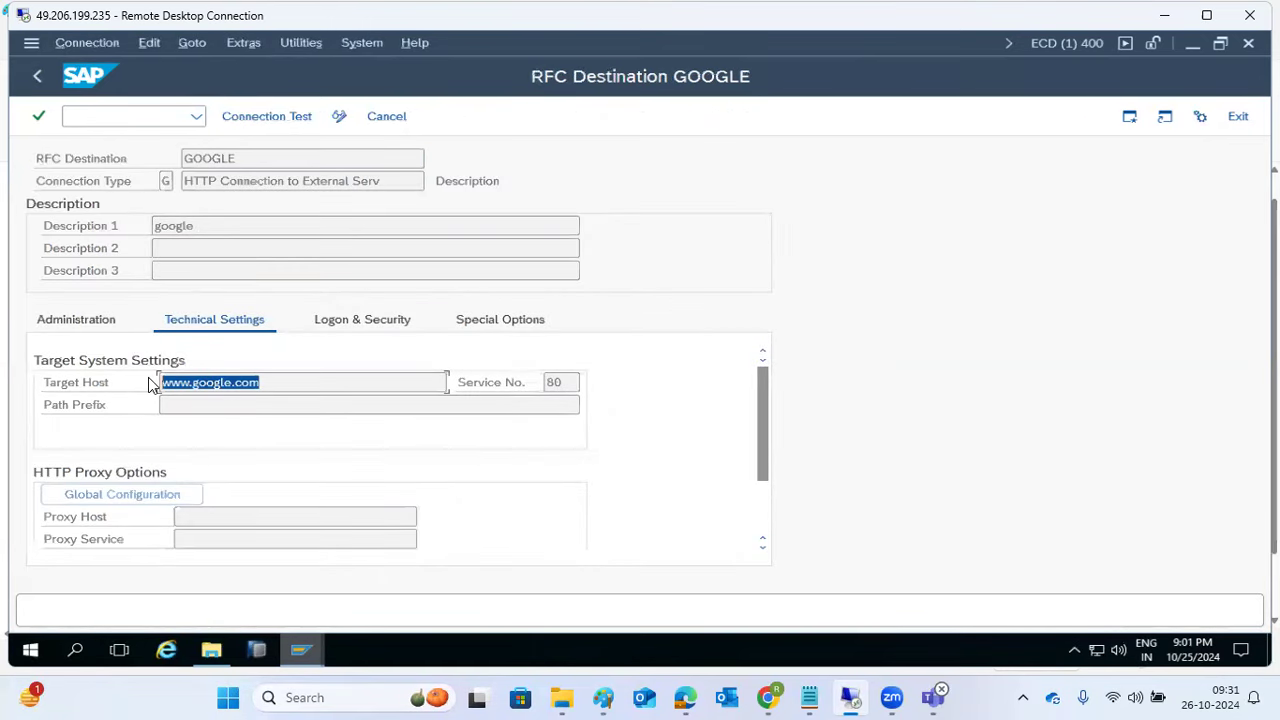
{"action": "left_click", "coordinate": [384, 118]}
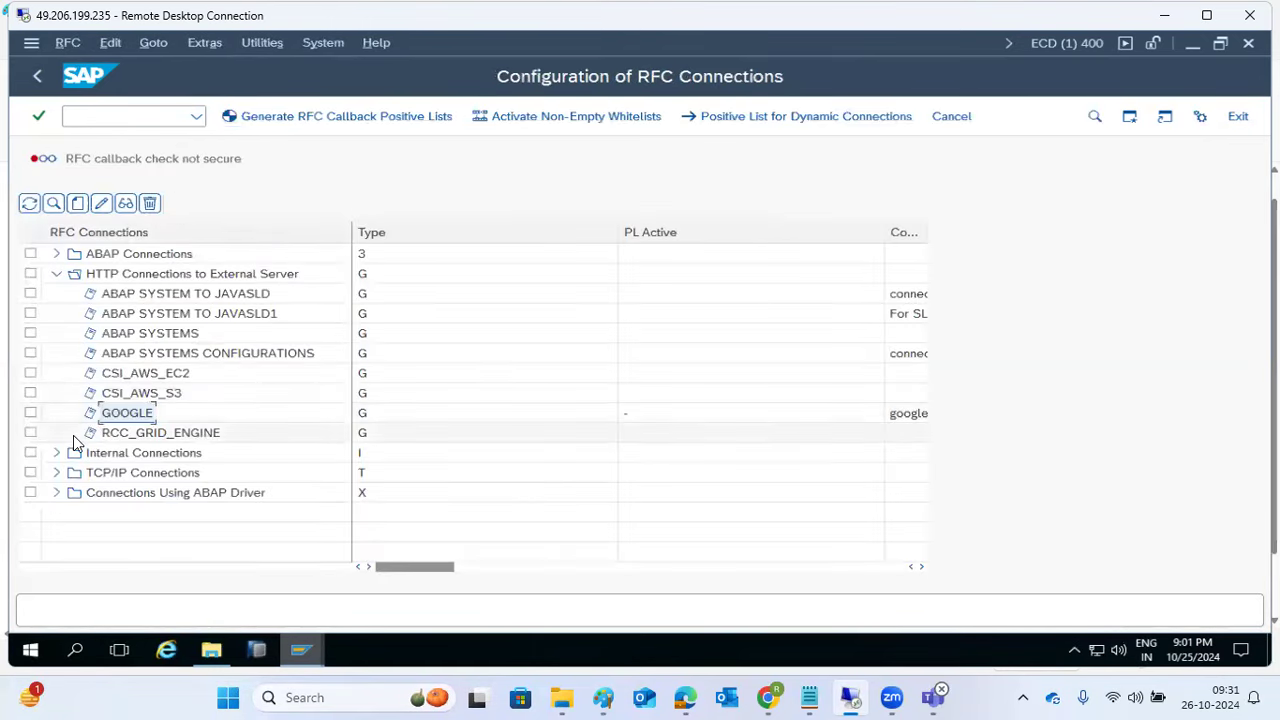
{"action": "left_click", "coordinate": [57, 274]}
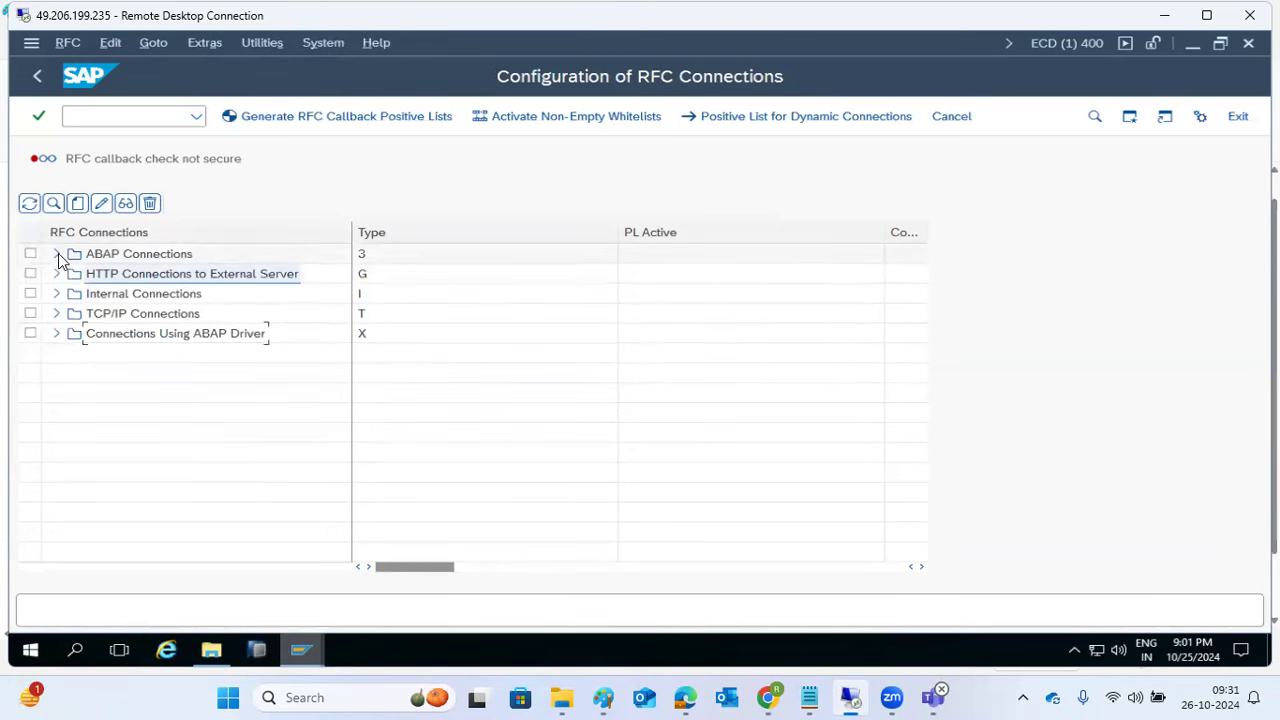
Step: Expand ABAP Connections and view ECP_800's current host LG-W-RALL940
{"action": "left_click", "coordinate": [57, 254]}
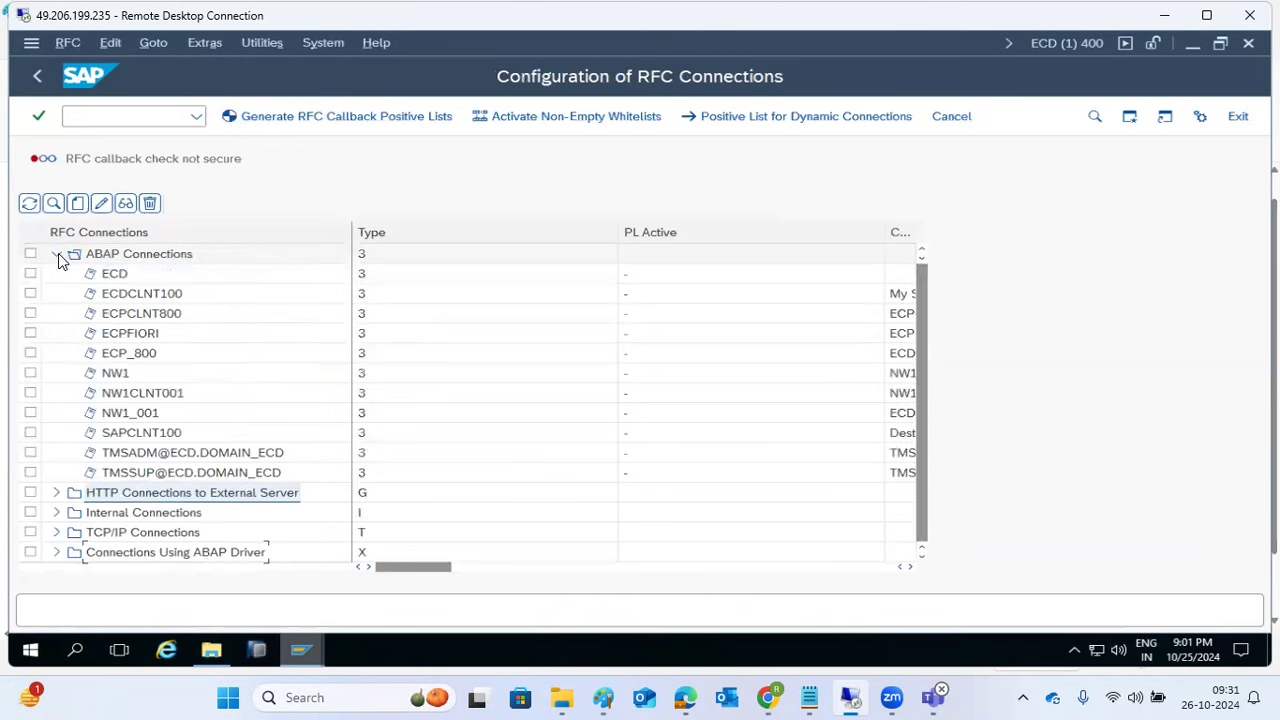
{"action": "double_click", "coordinate": [130, 353]}
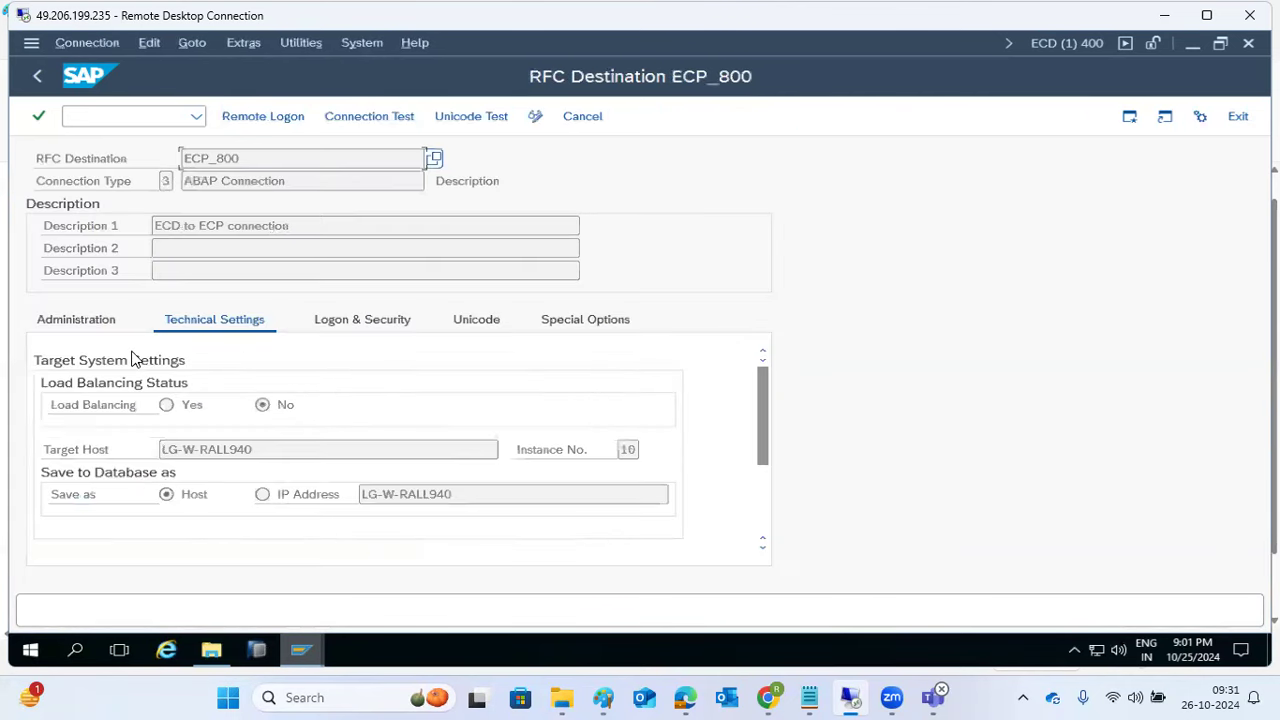
{"action": "left_click_drag", "start_coordinate": [262, 449], "coordinate": [103, 374]}
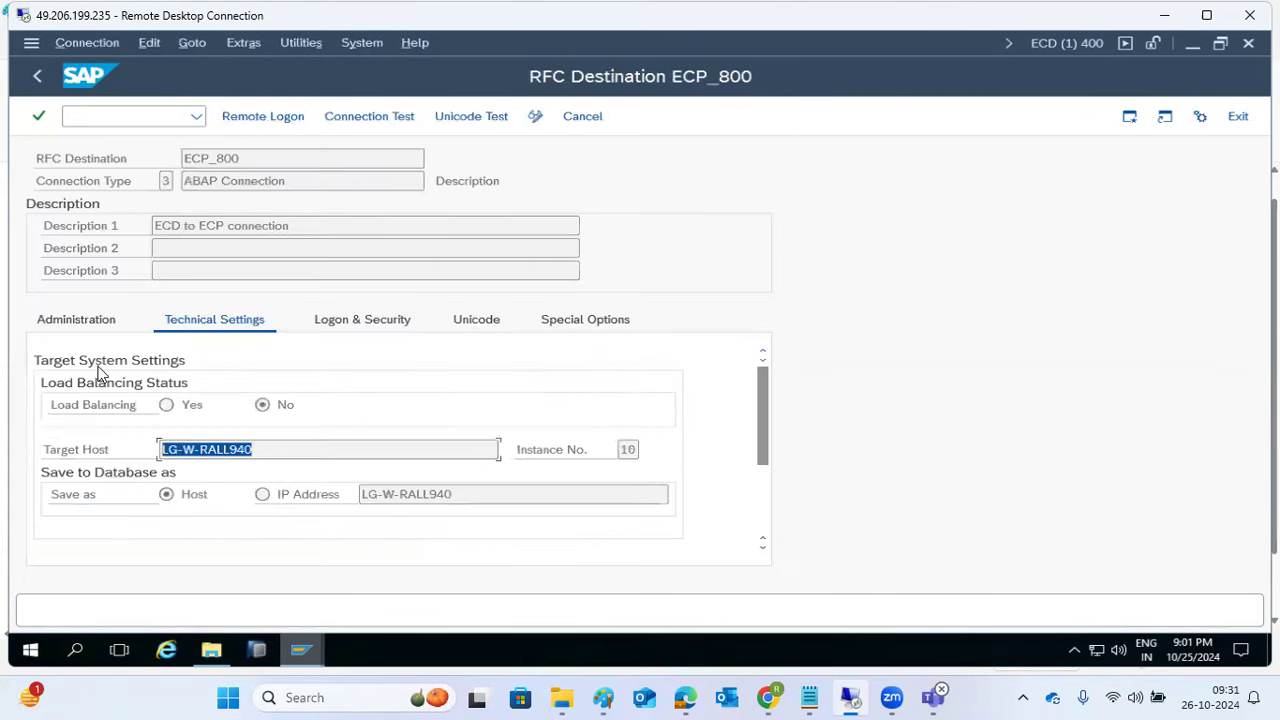
{"action": "left_click", "coordinate": [33, 80]}
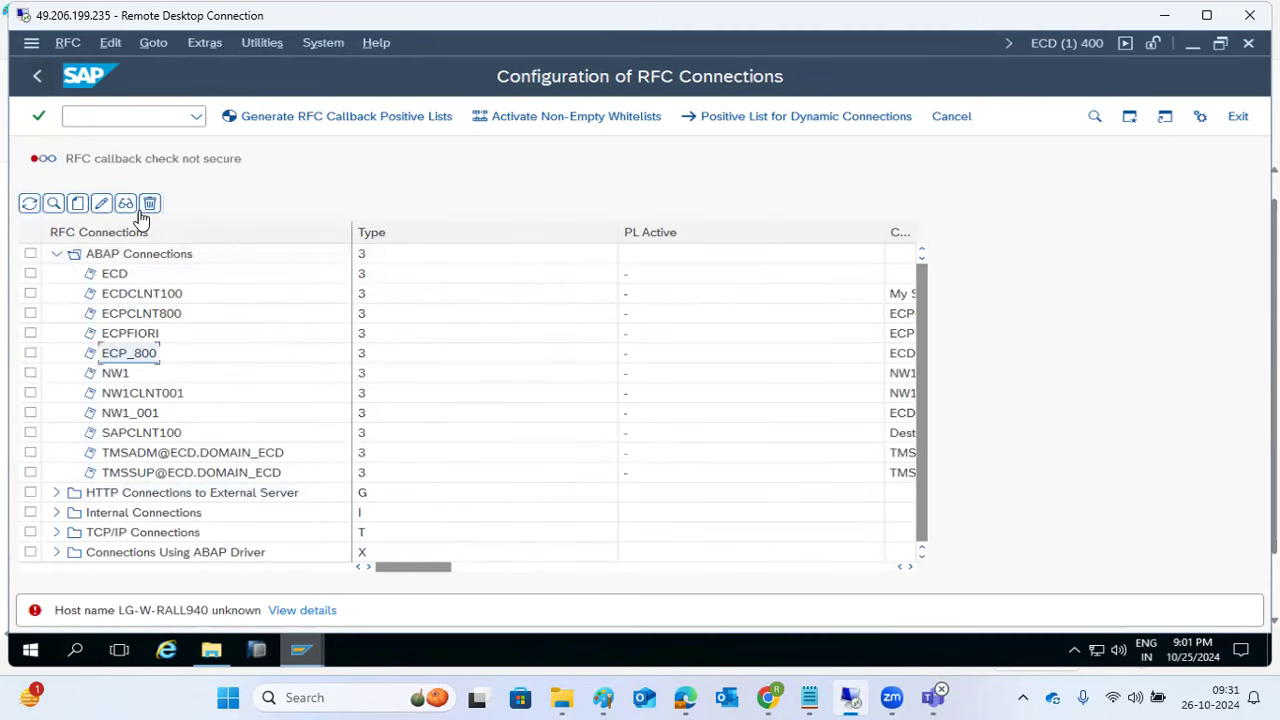
Step: Change ECP_800's host to kps4hana, instance 10, save as IP address, and test it
{"action": "left_click", "coordinate": [103, 204]}
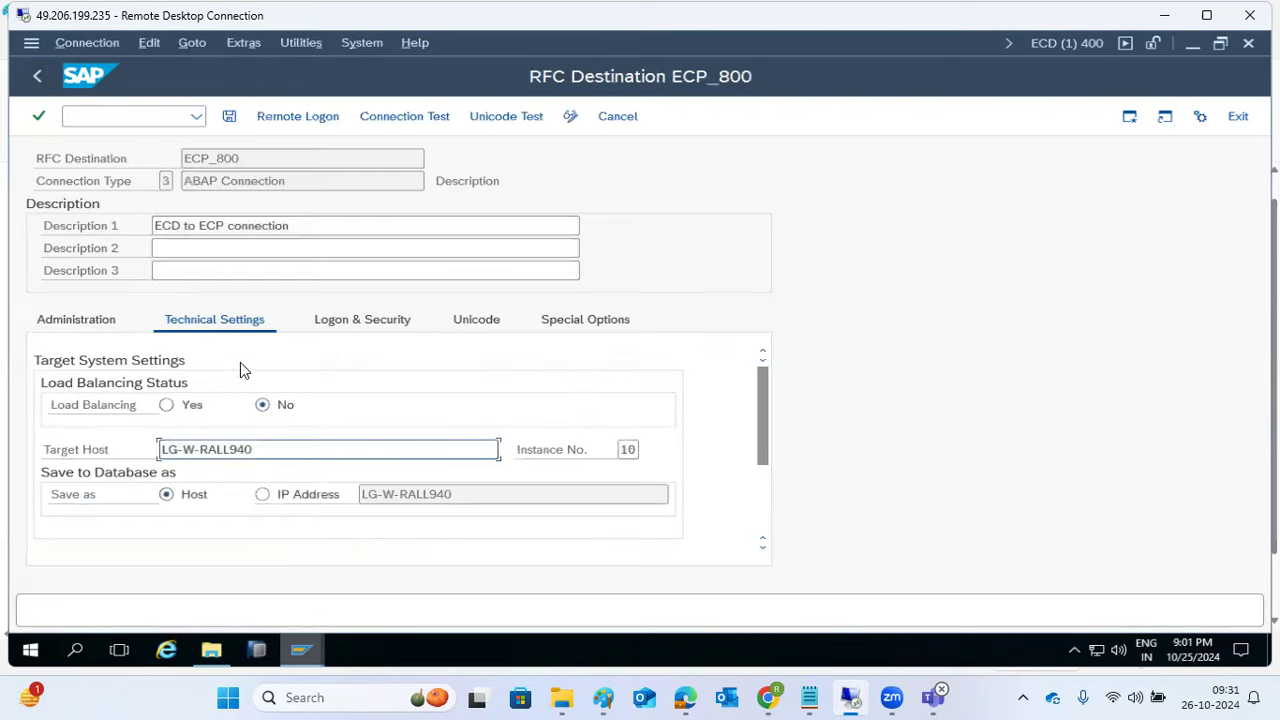
{"action": "double_click", "coordinate": [262, 449]}
{"action": "type", "text": "kps4hana"}
{"action": "left_click", "coordinate": [628, 450]}
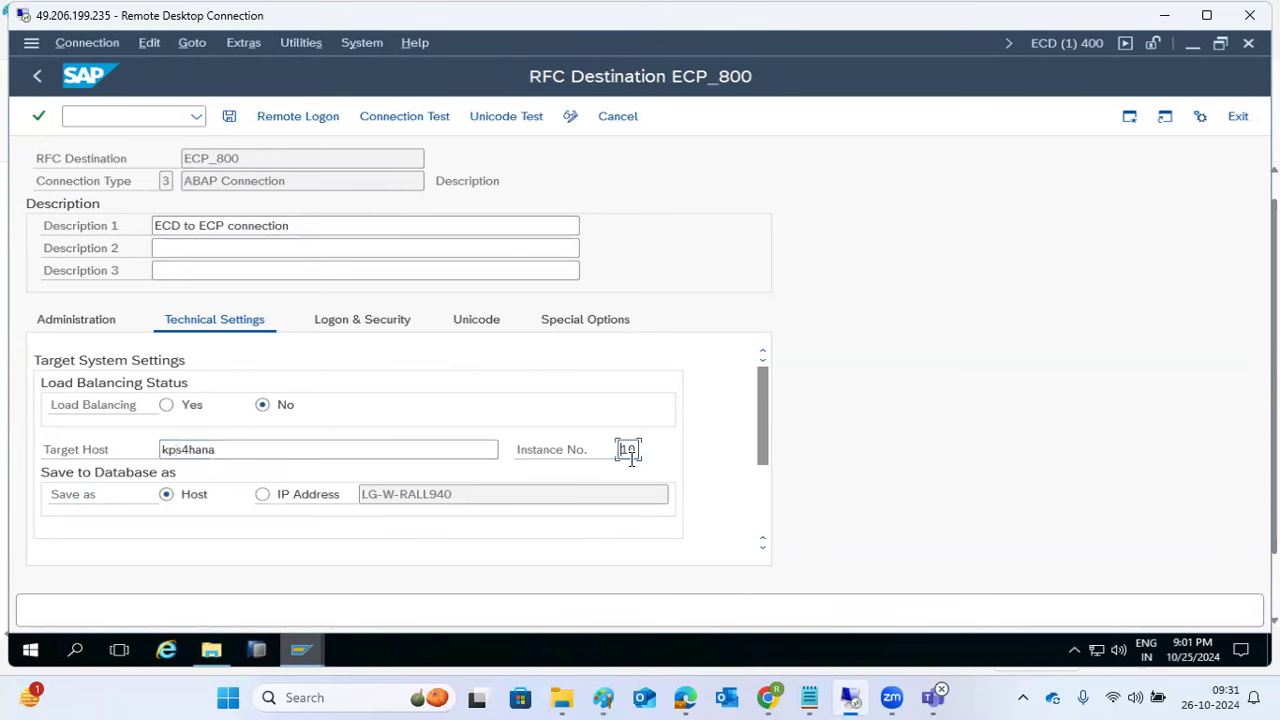
{"action": "left_click", "coordinate": [263, 496]}
{"action": "left_click", "coordinate": [229, 117]}
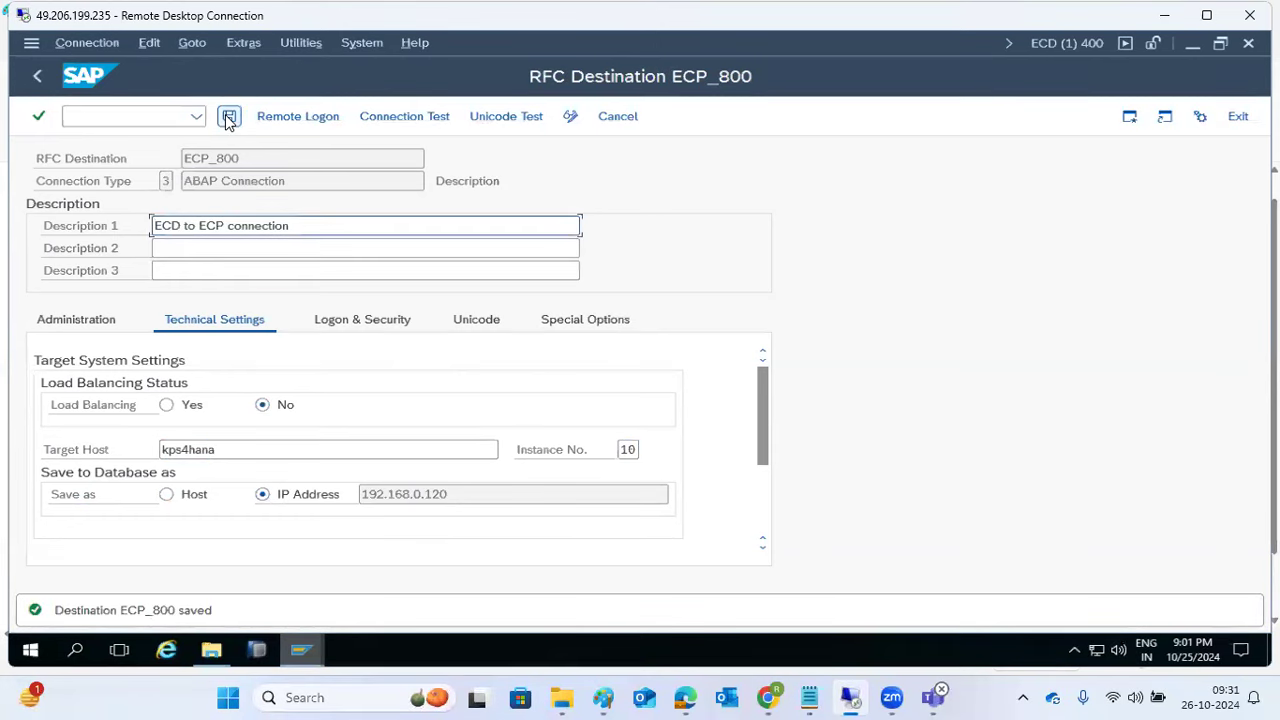
{"action": "left_click", "coordinate": [395, 118]}
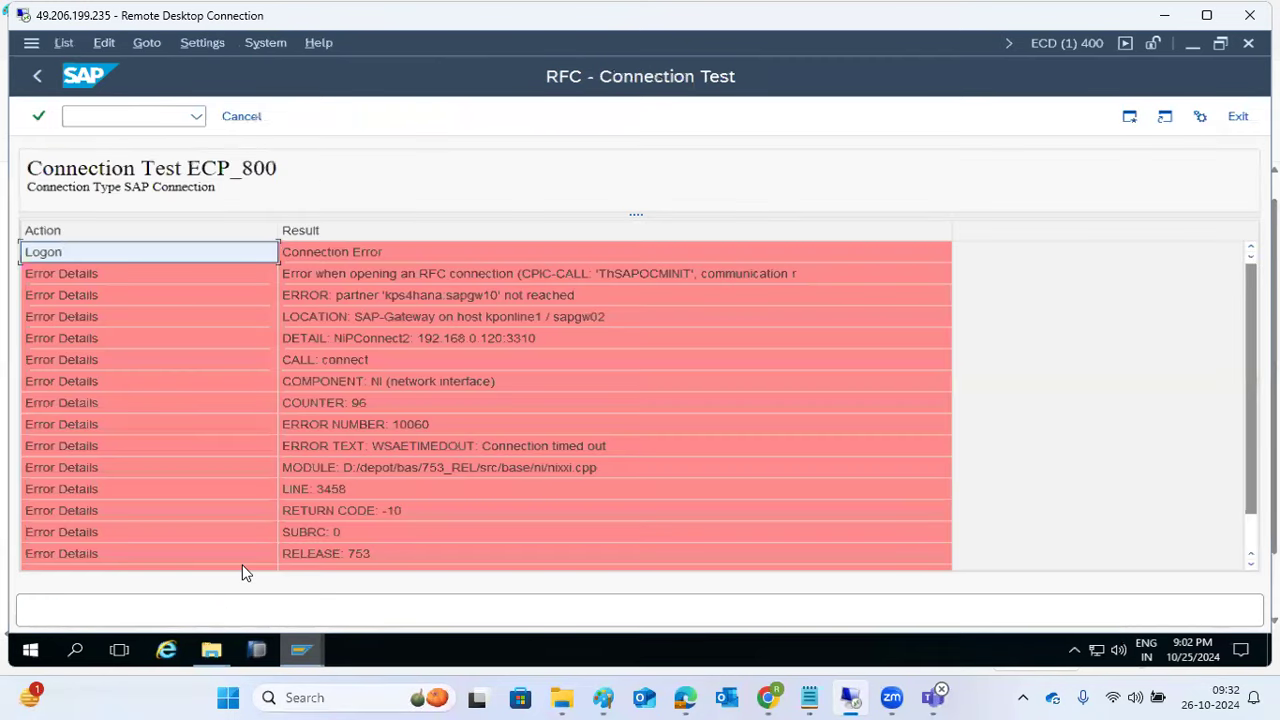
Step: Review the kps4hana:sapgw10 partner-not-reached errors and return to the ECP_800 destination
{"action": "left_click", "coordinate": [424, 298]}
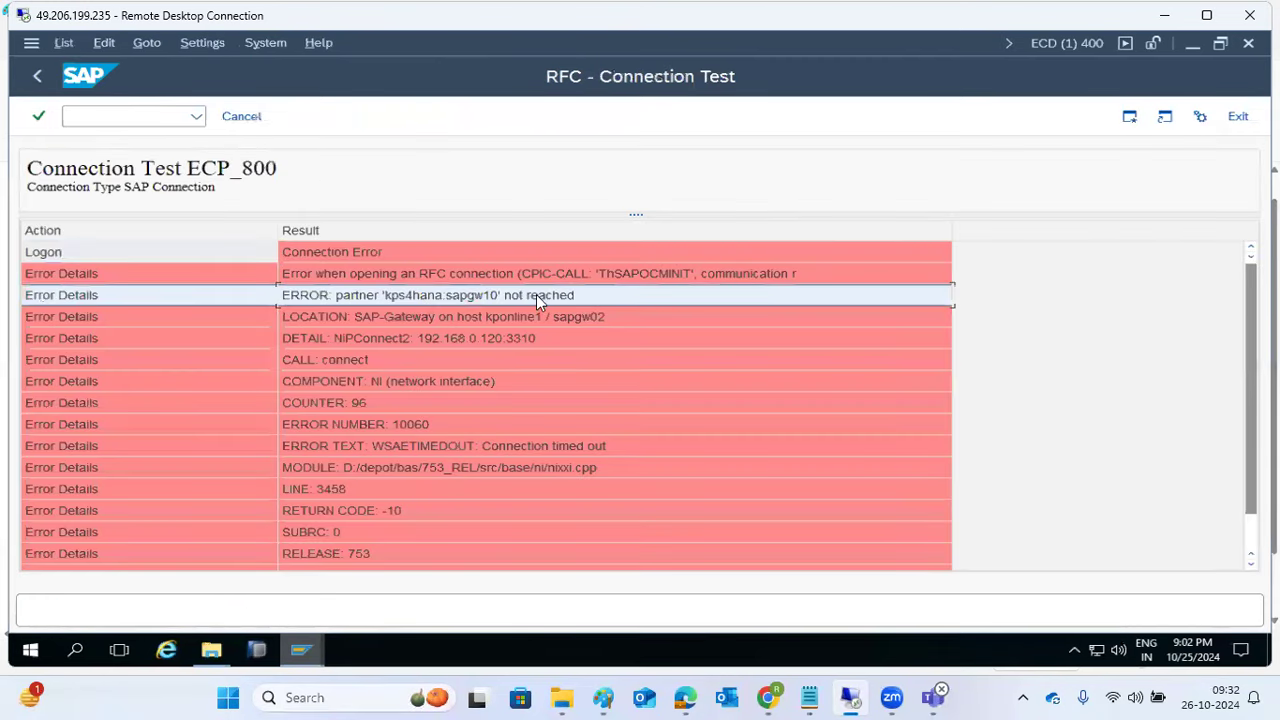
{"action": "left_click", "coordinate": [549, 273]}
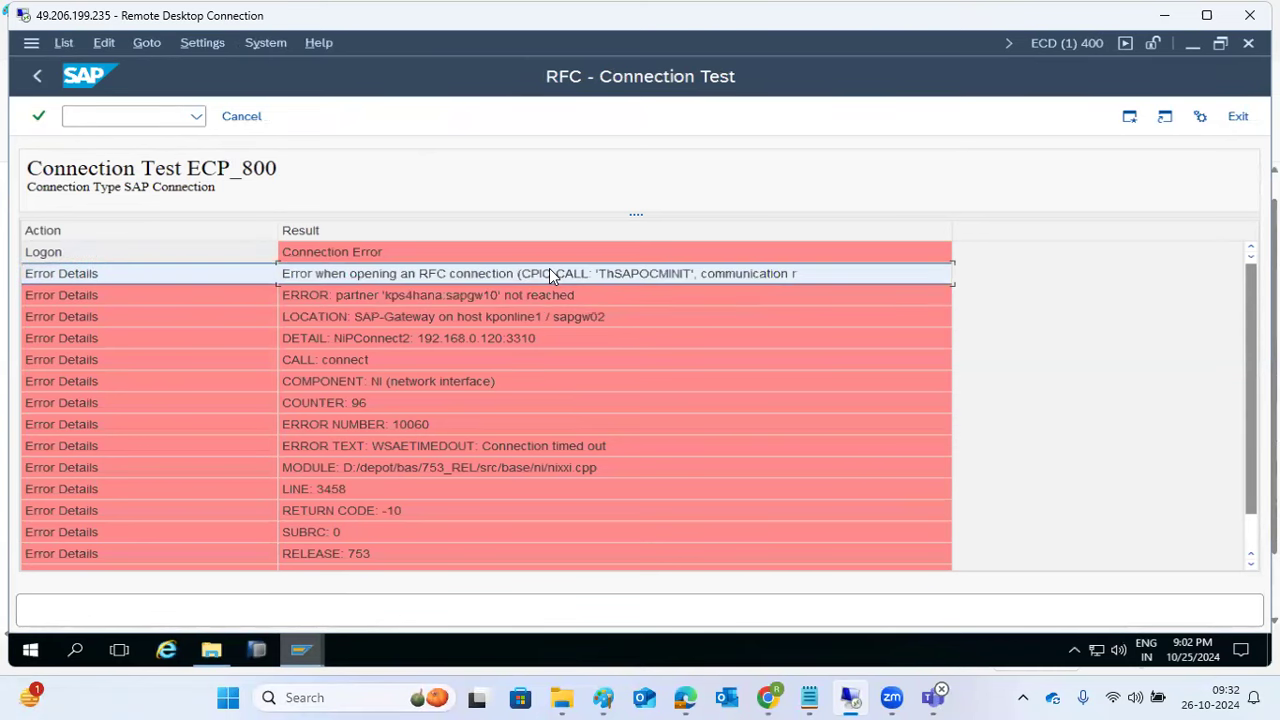
{"action": "left_click", "coordinate": [37, 76]}
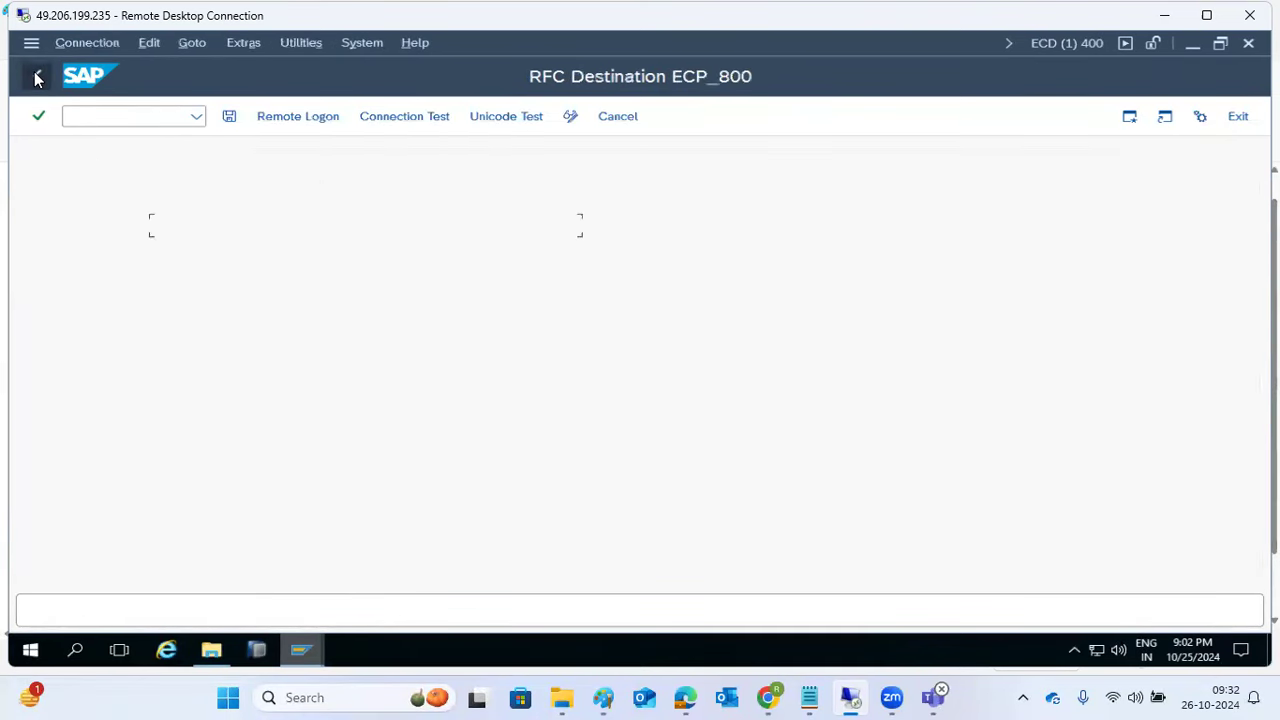
Step: Open NW1 from the connection list and run its connection test (78 msec logon)
{"action": "left_click", "coordinate": [37, 76]}
{"action": "left_click", "coordinate": [116, 375]}
{"action": "double_click", "coordinate": [116, 375]}
{"action": "left_click", "coordinate": [371, 116]}
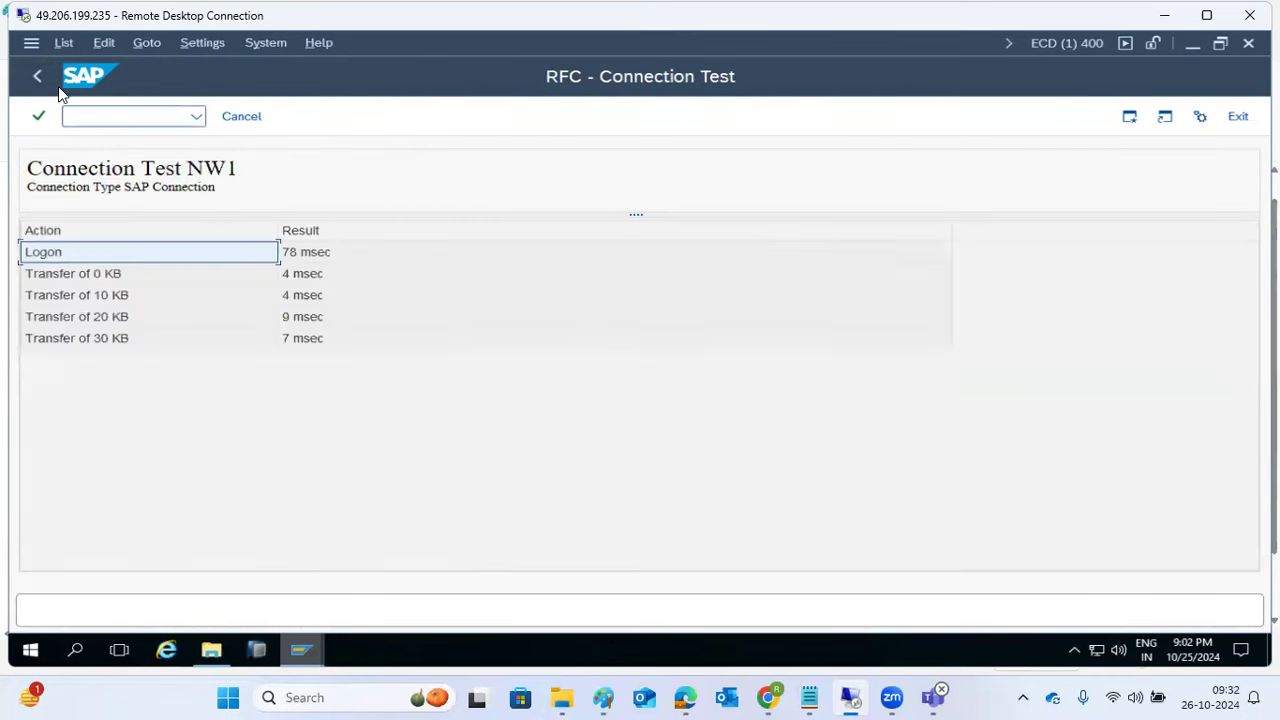
Step: Back out of the test results and the list to SAP Easy Access, then switch to Paint
{"action": "left_click", "coordinate": [38, 77]}
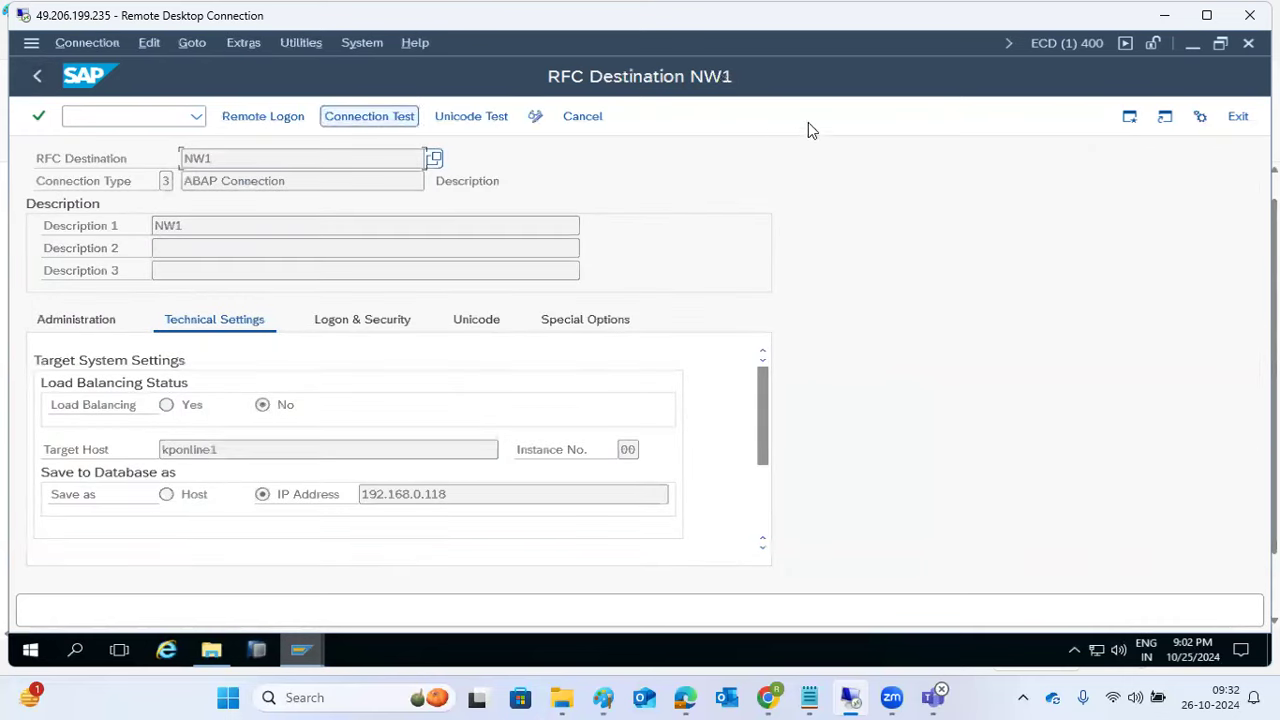
{"action": "left_click", "coordinate": [38, 78]}
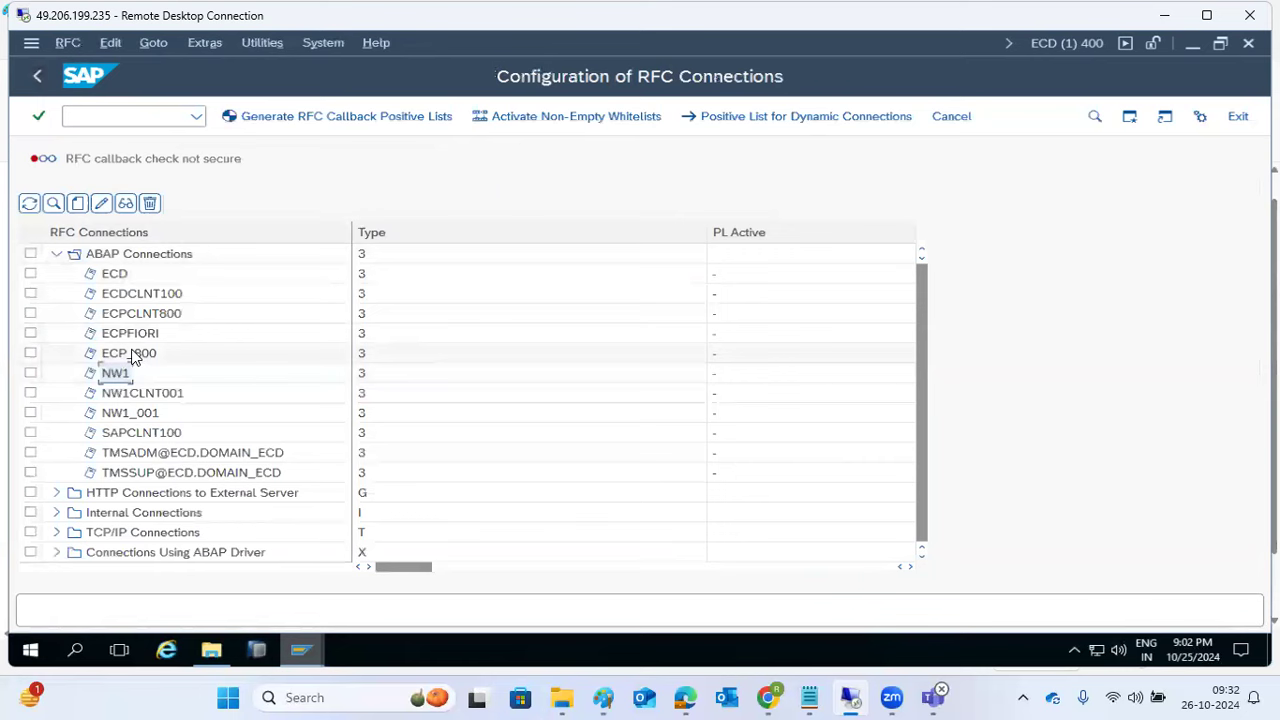
{"action": "left_click", "coordinate": [37, 76]}
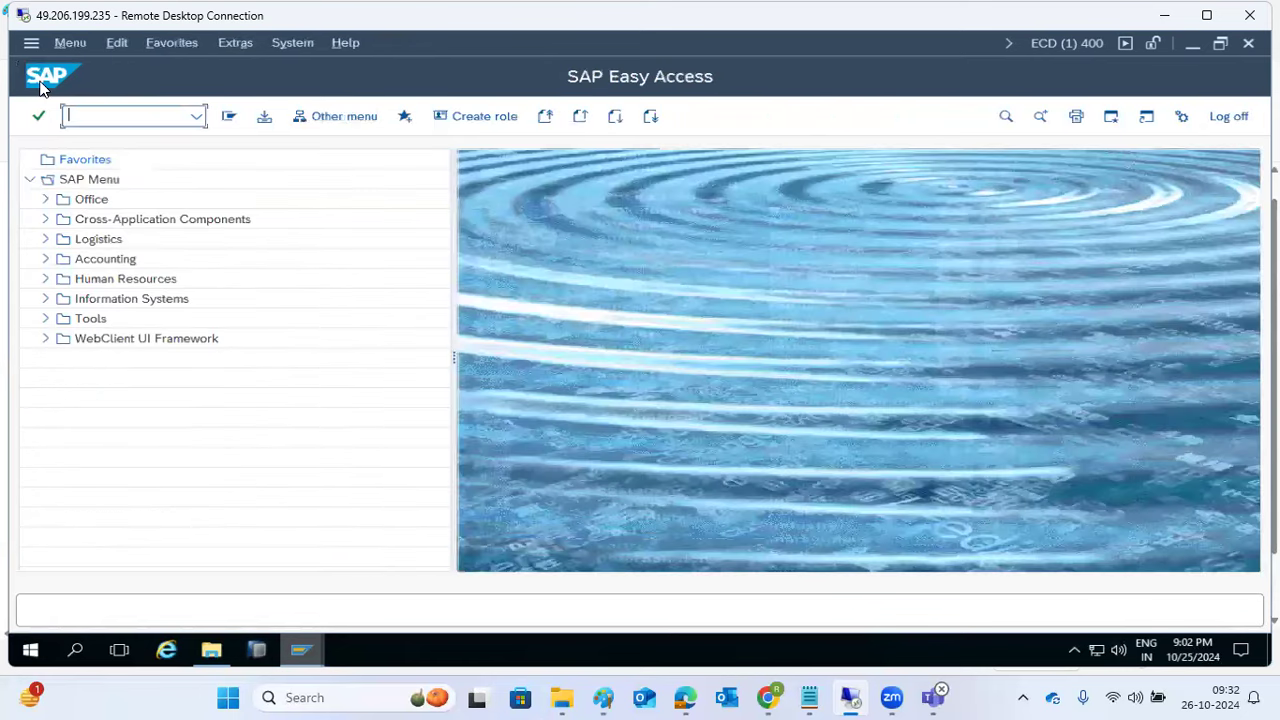
{"action": "left_click", "coordinate": [603, 697]}
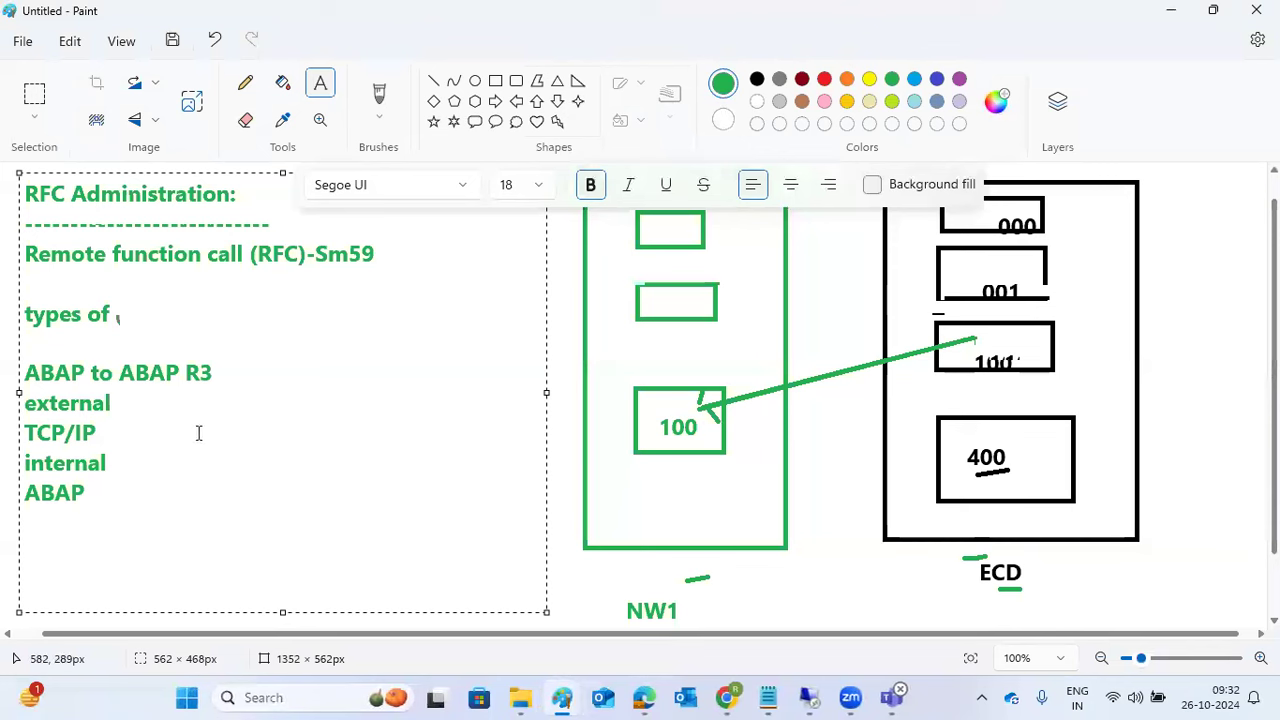
Step: Highlight the notes from 'Remote function call (RFC)-Sm59' down to 'ABAP' in Paint's text box
{"action": "left_click_drag", "start_coordinate": [146, 489], "coordinate": [47, 258]}
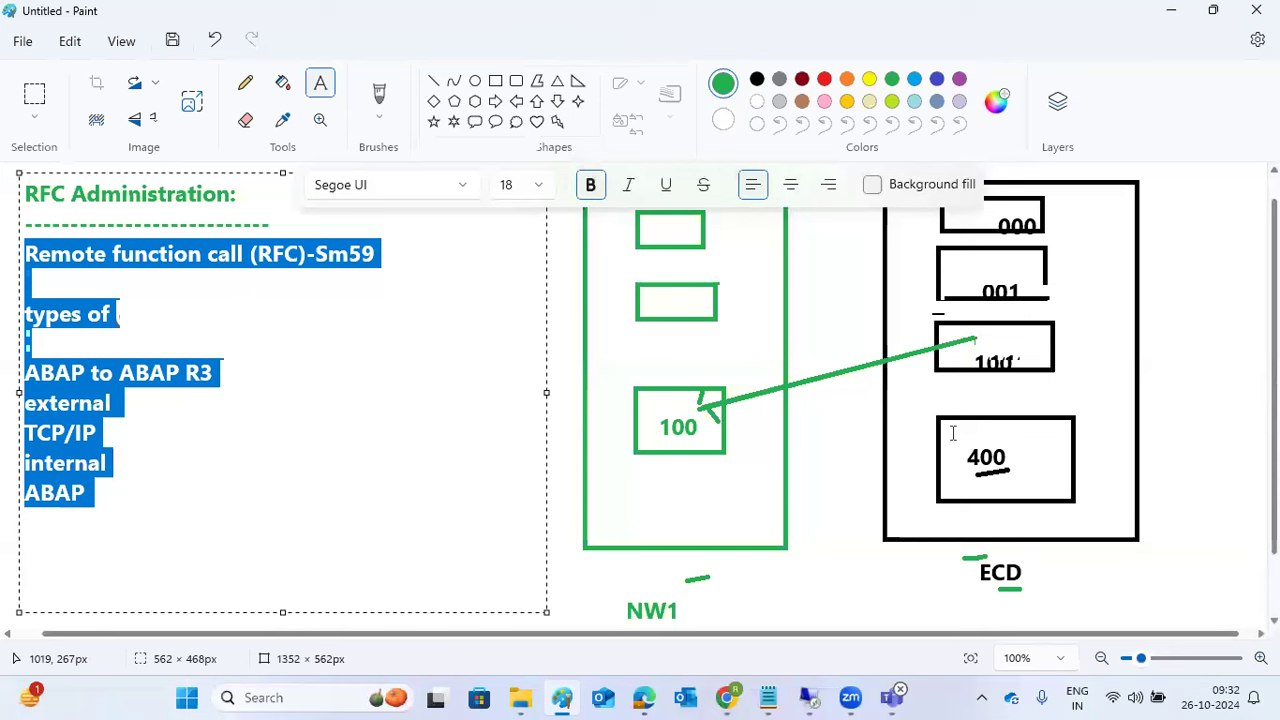
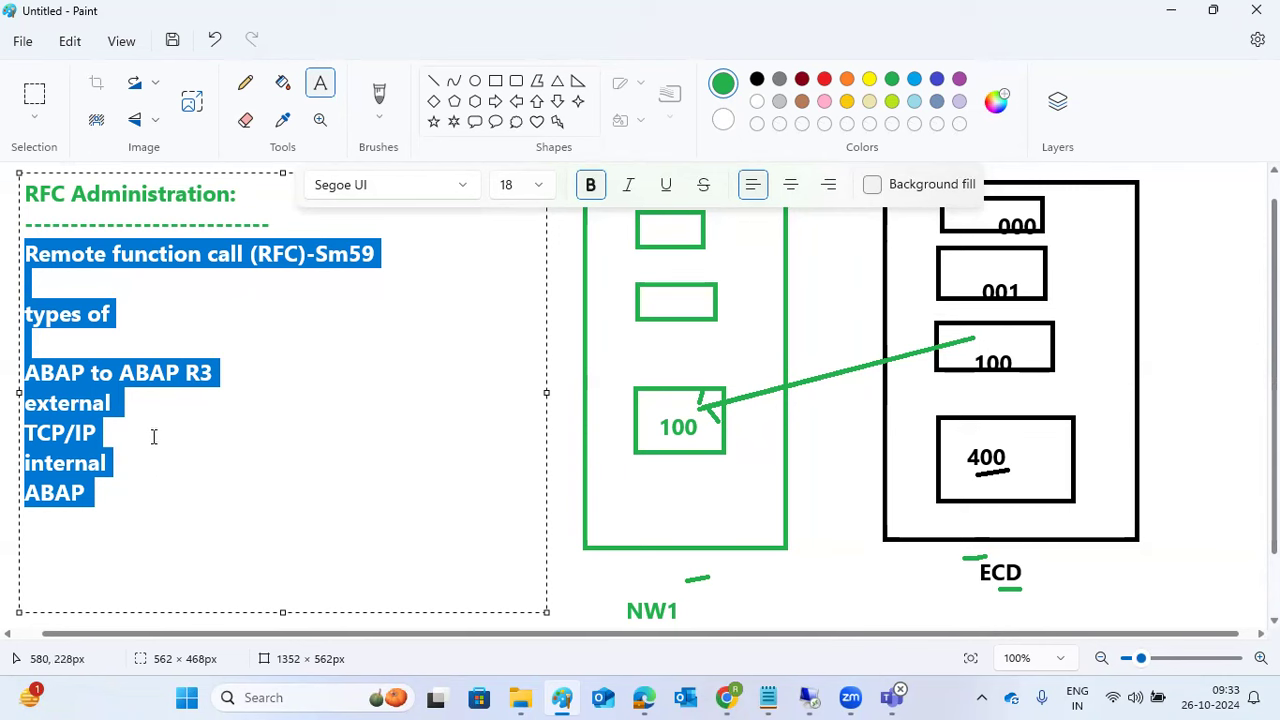
Step: Select the 'ABAP to ABAP R3 to ABAP' lines in the Paint notes and bring SAP Logon 800 forward
{"action": "left_click", "coordinate": [94, 400]}
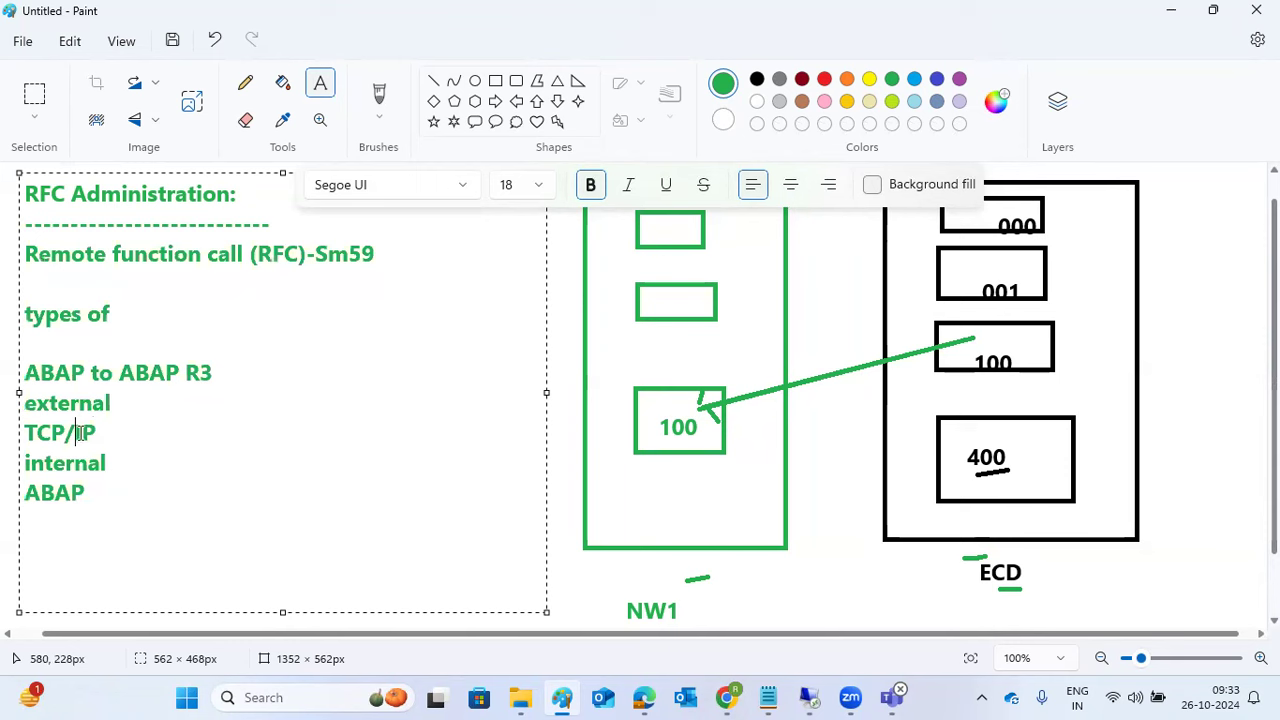
{"action": "left_click_drag", "start_coordinate": [100, 494], "coordinate": [22, 374]}
{"action": "left_click", "coordinate": [808, 697]}
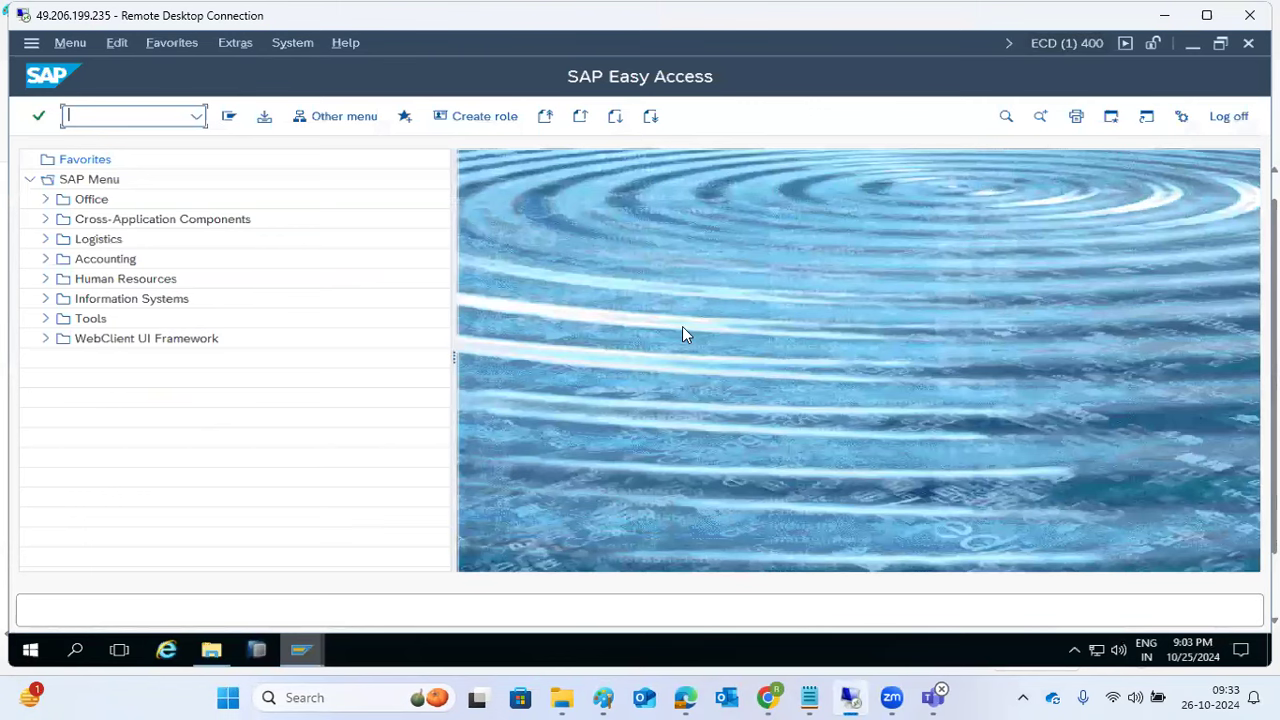
{"action": "mouse_move", "coordinate": [300, 650]}
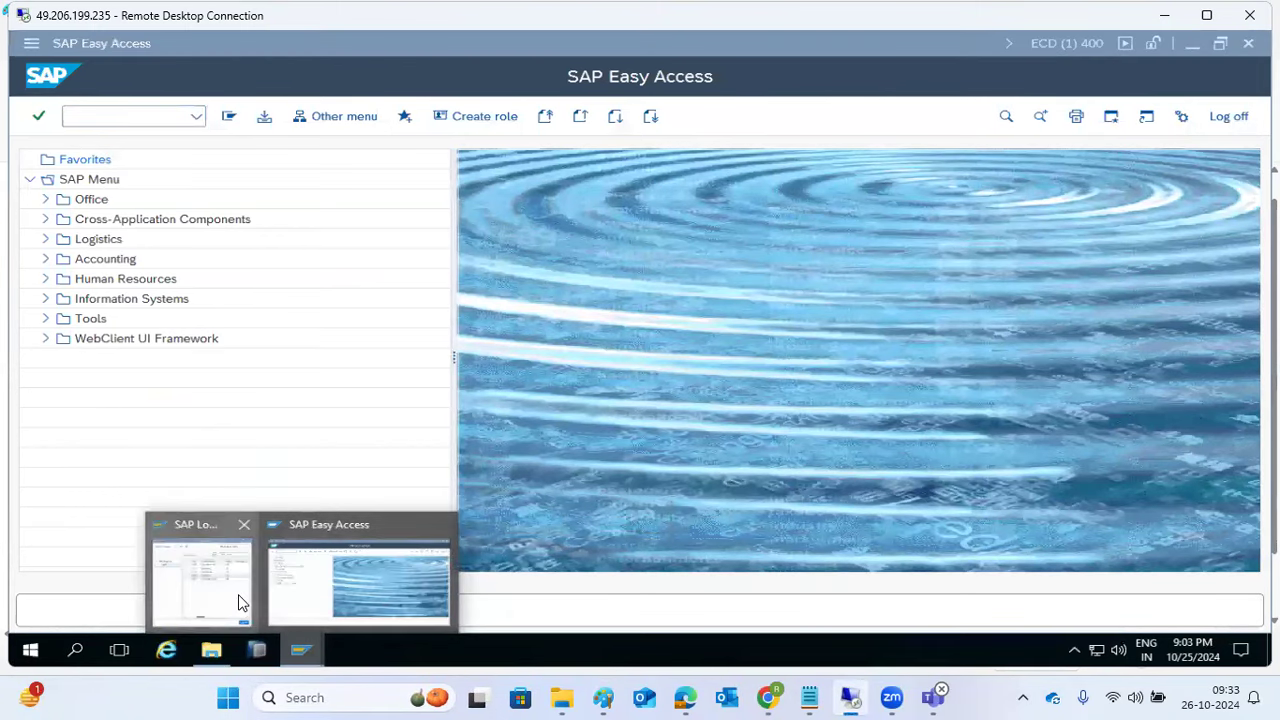
{"action": "left_click", "coordinate": [203, 570]}
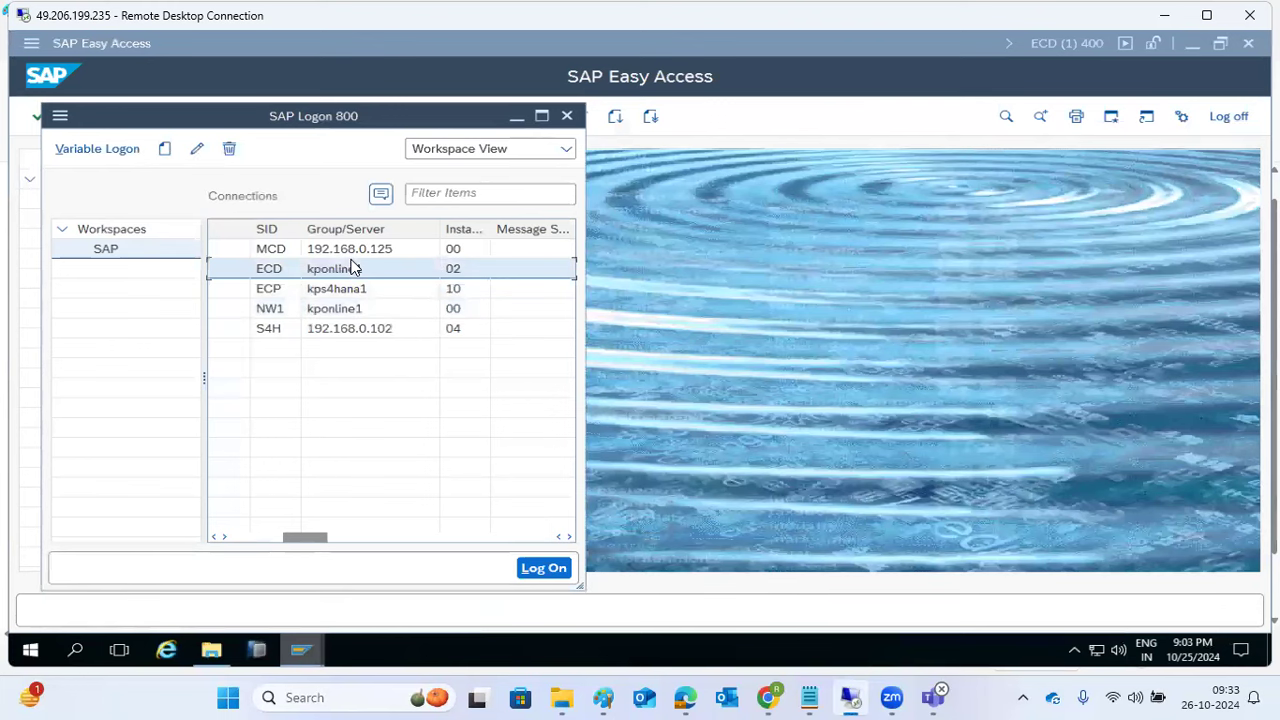
Step: Glance at the Paint notes, then bring SAP Easy Access for ECD client 400 forward with the command field active
{"action": "left_click", "coordinate": [603, 697]}
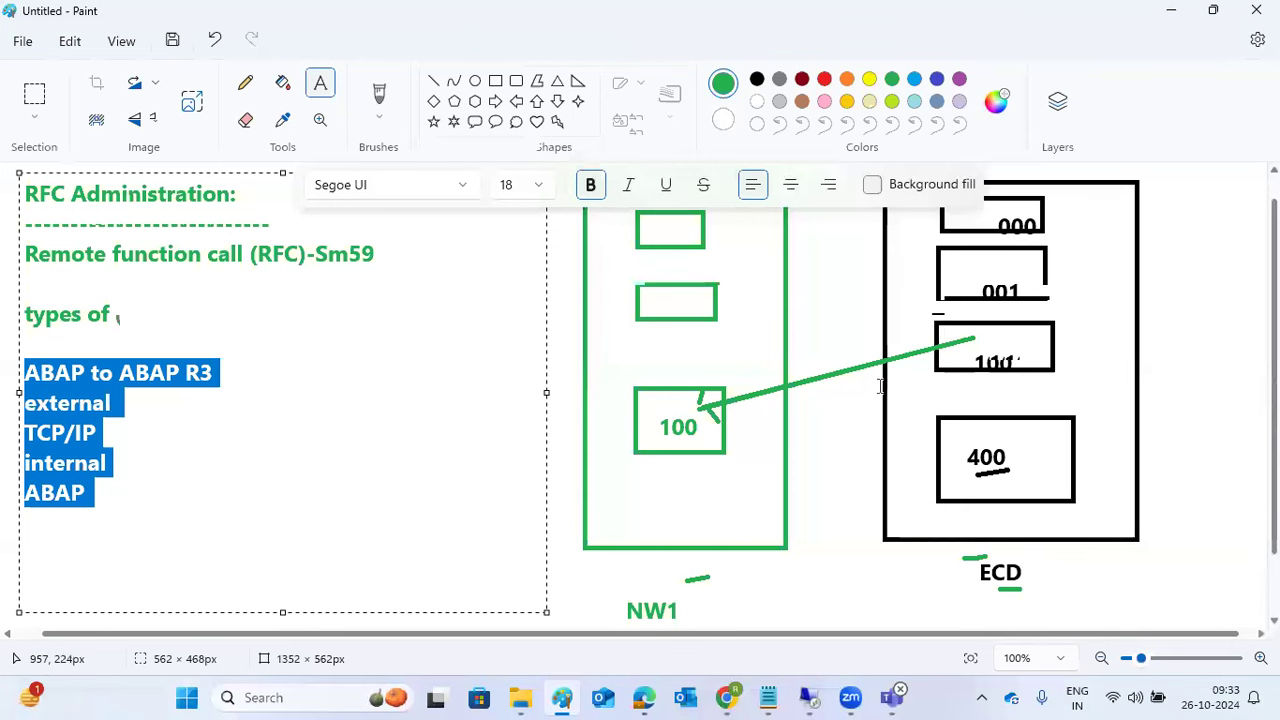
{"action": "left_click", "coordinate": [810, 698]}
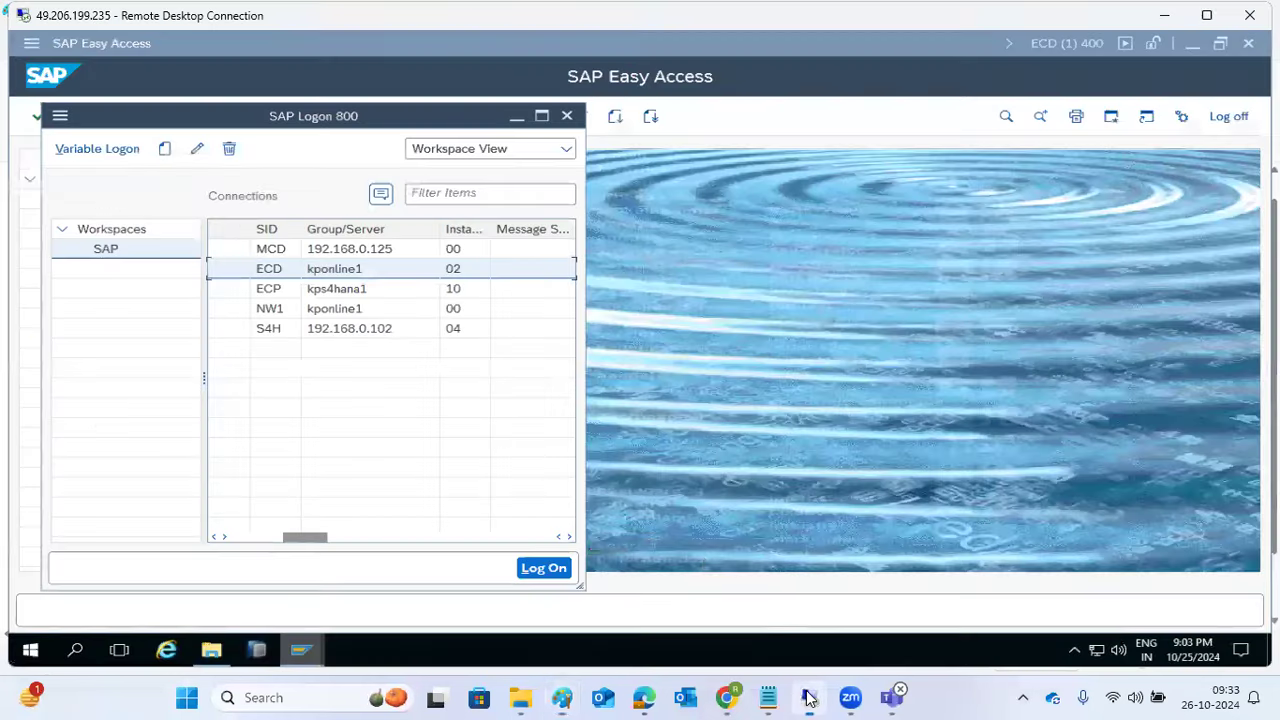
{"action": "left_click", "coordinate": [710, 428]}
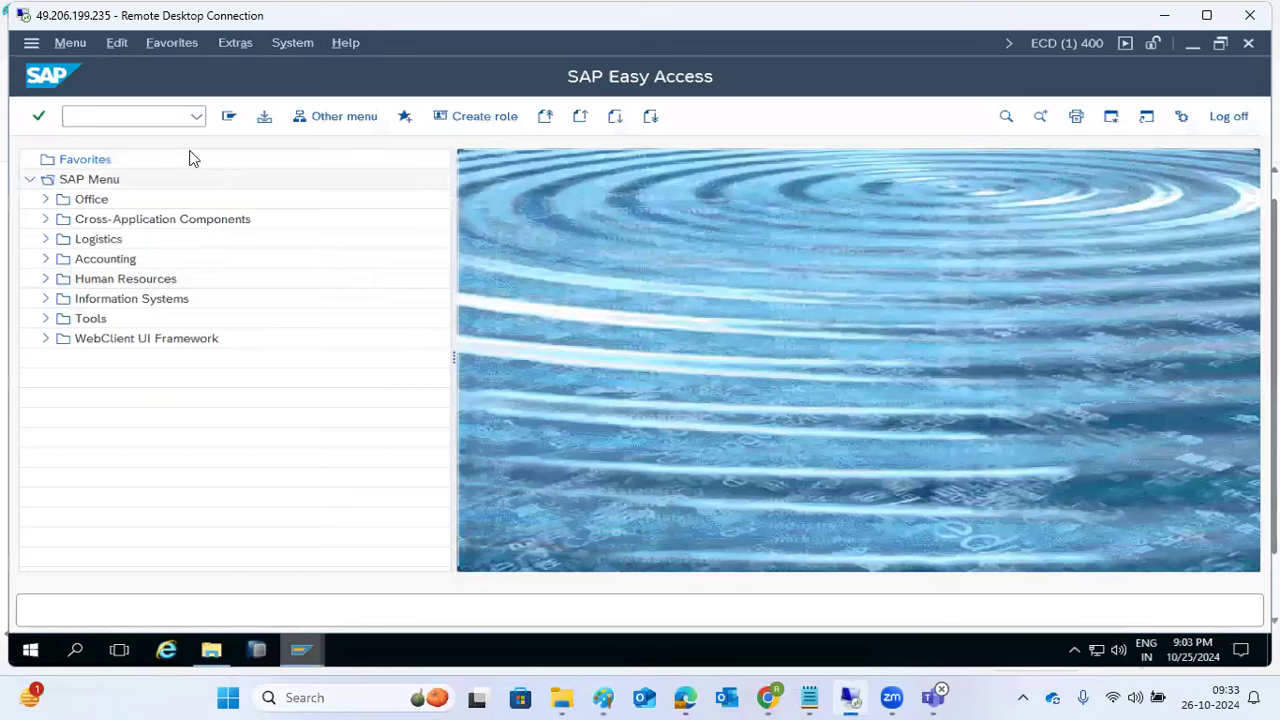
{"action": "left_click", "coordinate": [155, 117]}
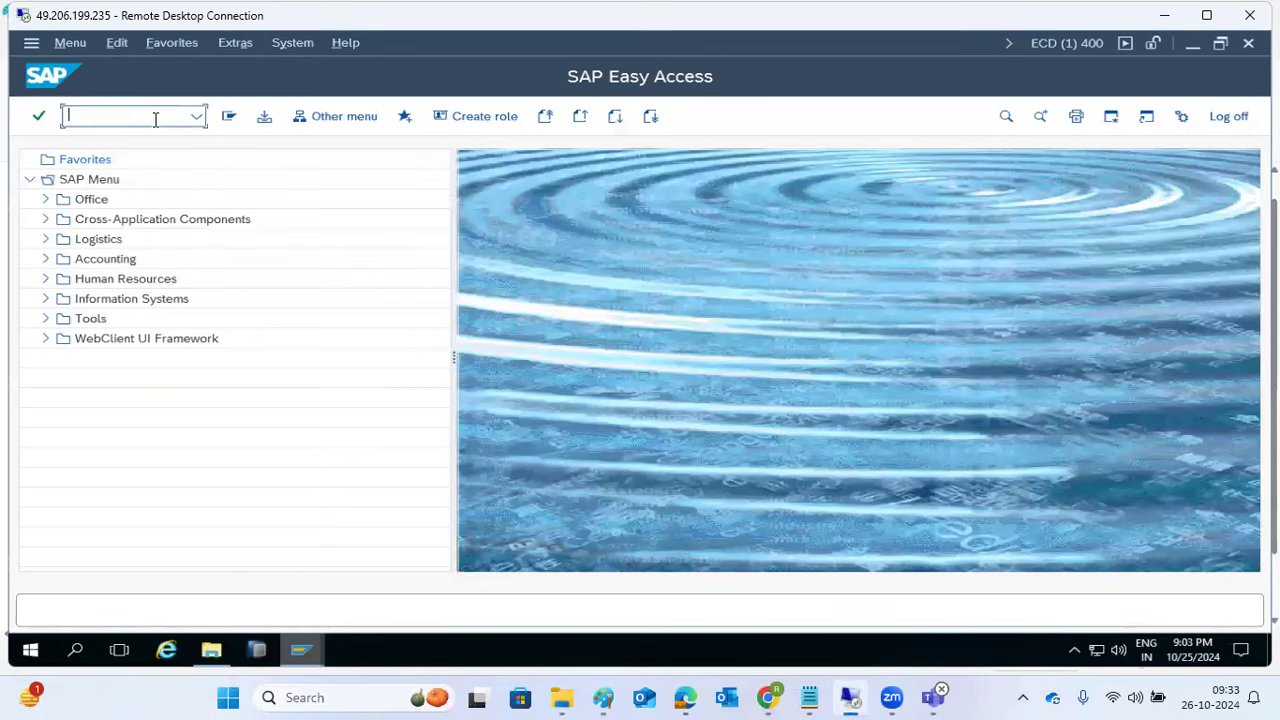
Step: Start the SCC9 remote client copy and finish the Paint notes text box
{"action": "type", "text": "scc9"}
{"action": "key", "text": "Return"}
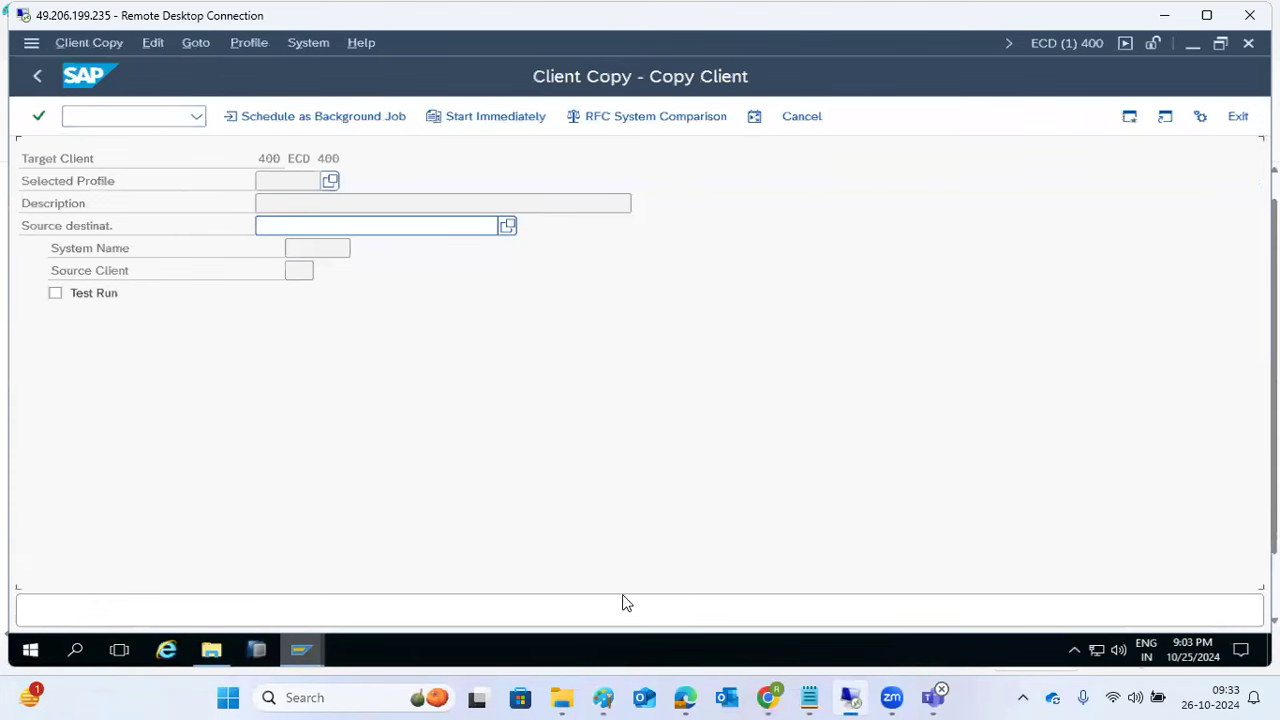
{"action": "left_click", "coordinate": [603, 697]}
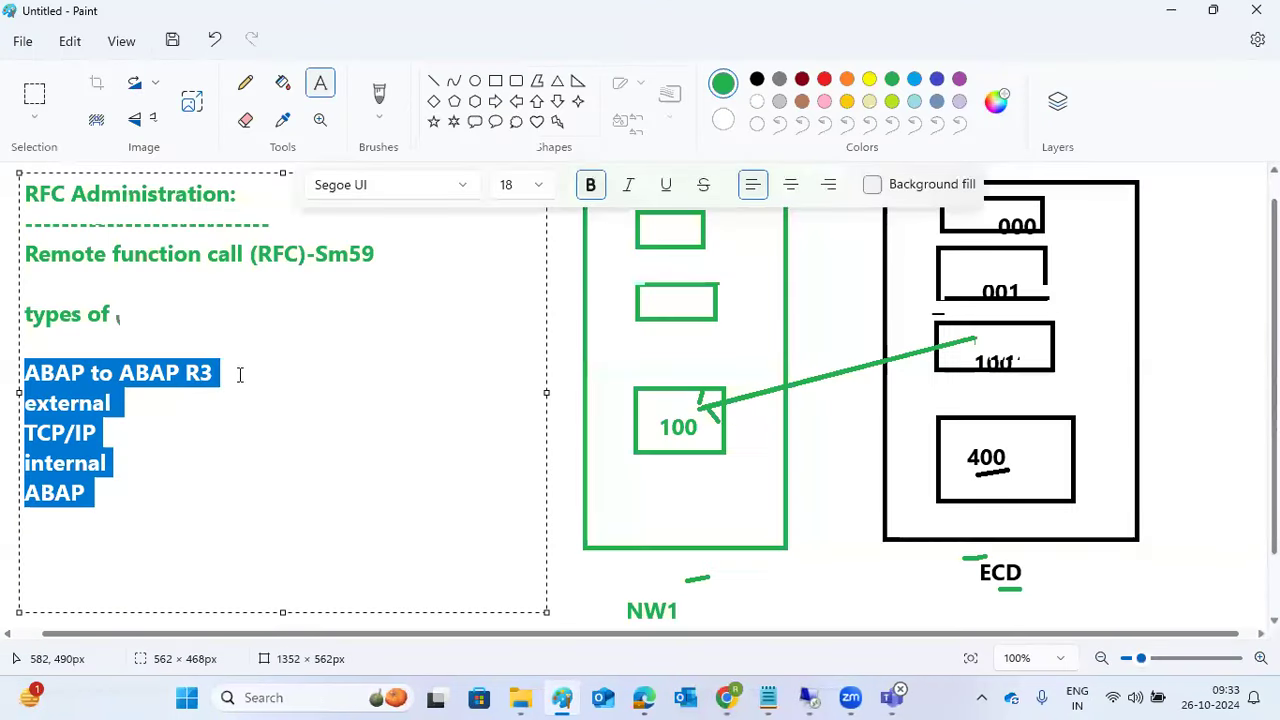
{"action": "left_click", "coordinate": [557, 428]}
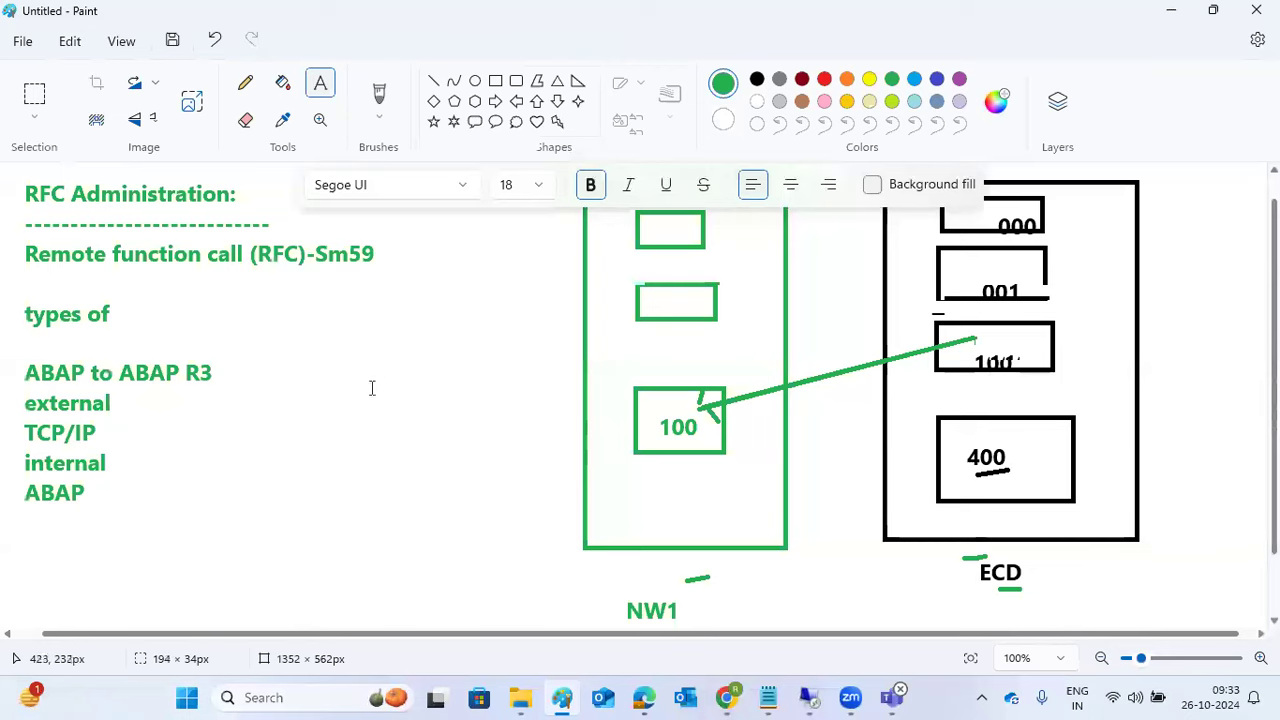
{"action": "left_click", "coordinate": [809, 697]}
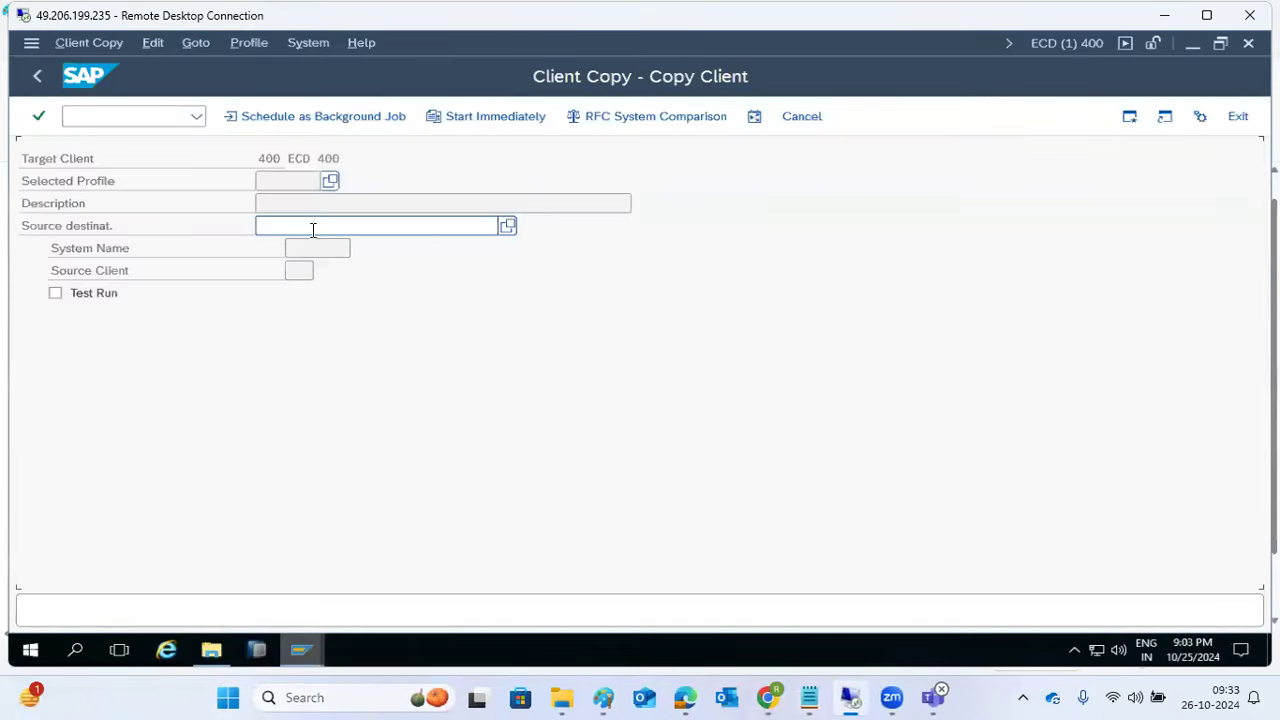
Step: Choose copy profile SAP_USER and source destination NW1 for the remote client copy
{"action": "left_click", "coordinate": [330, 181]}
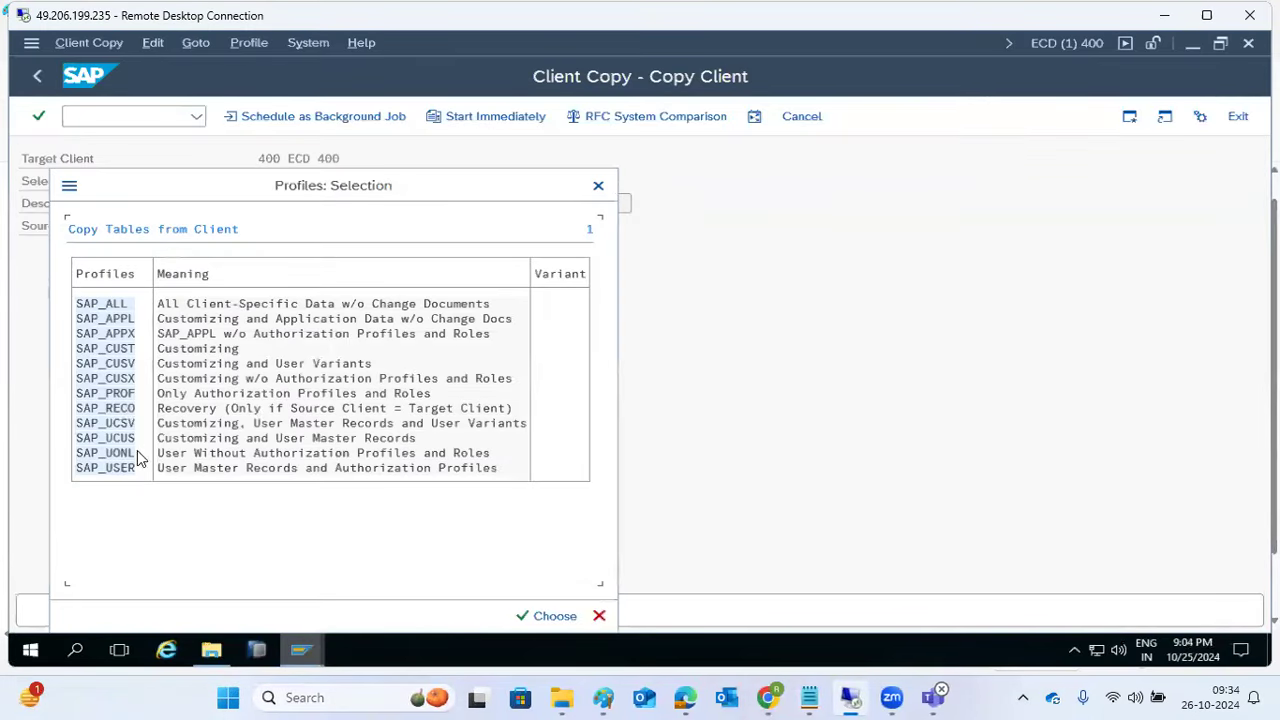
{"action": "double_click", "coordinate": [117, 467]}
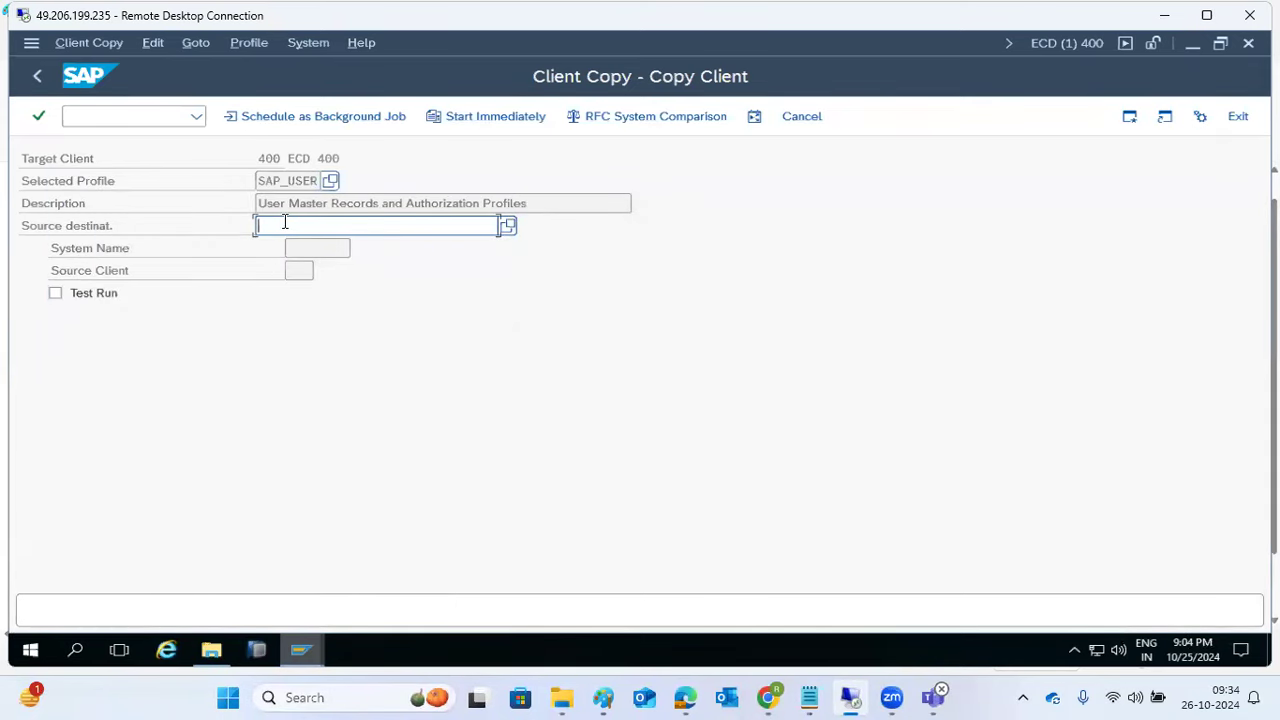
{"action": "left_click", "coordinate": [509, 226]}
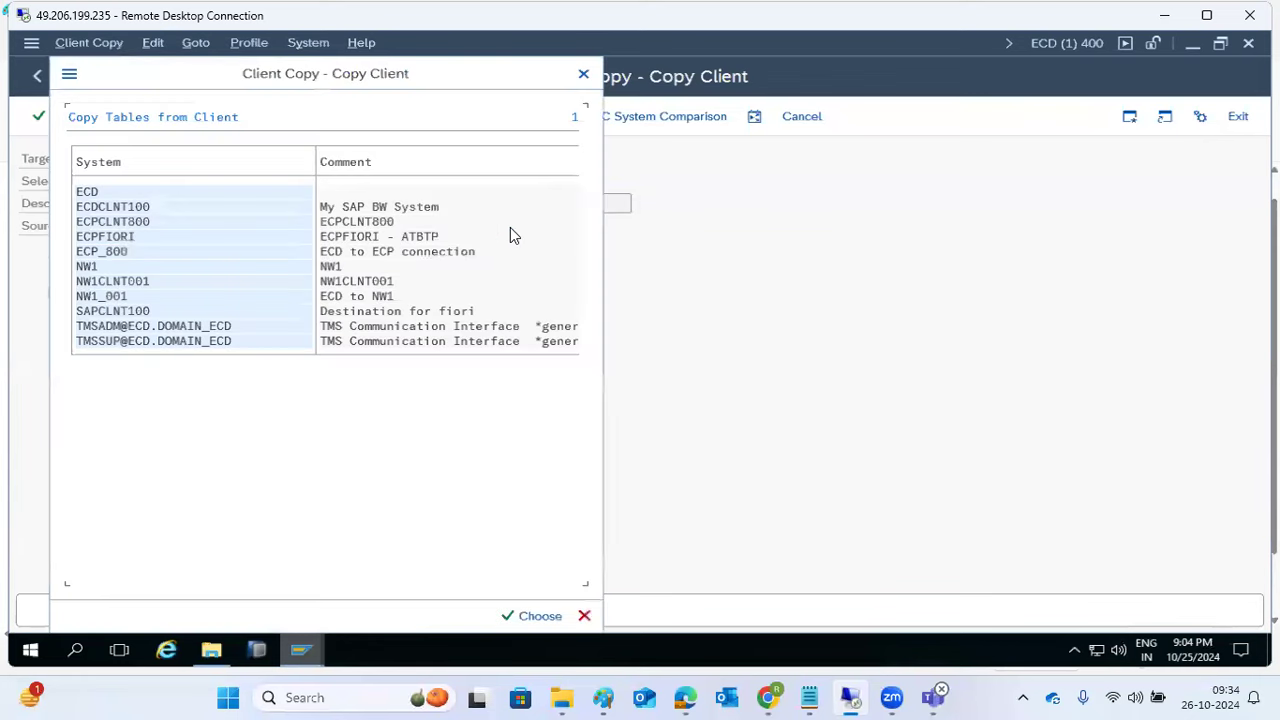
{"action": "left_click", "coordinate": [86, 268]}
{"action": "double_click", "coordinate": [88, 270]}
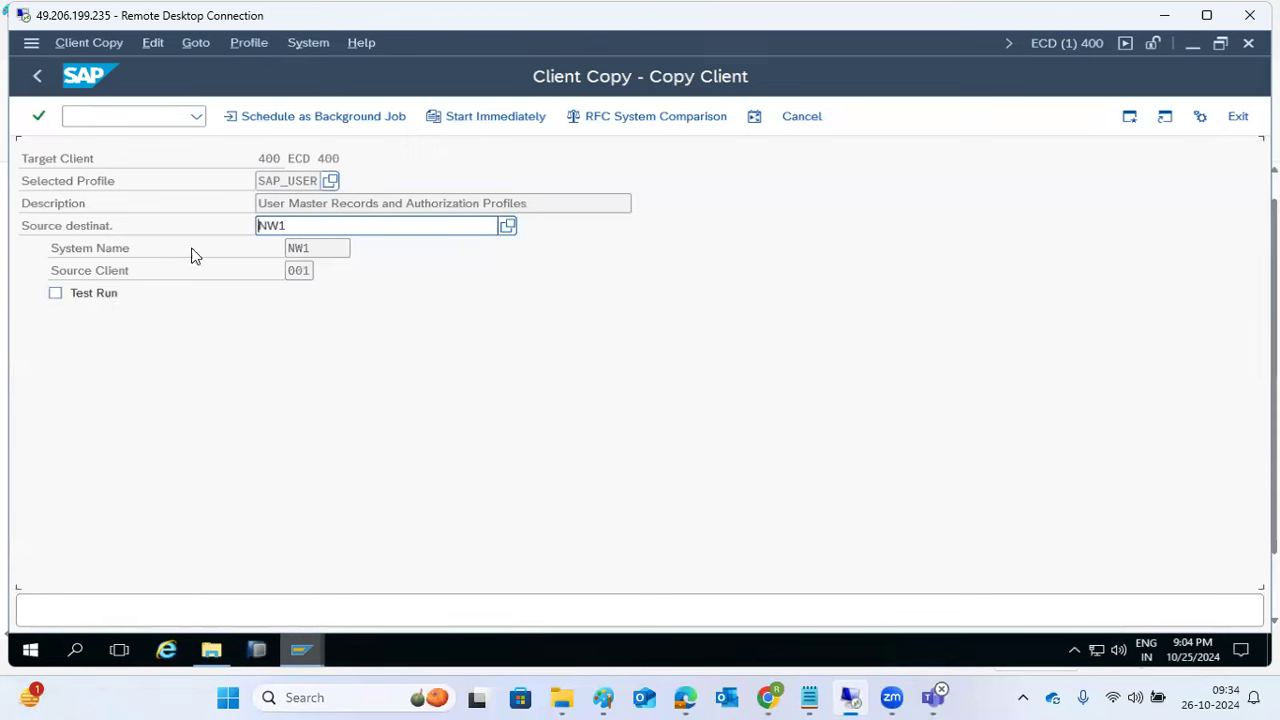
Step: Start the client copy immediately, confirm the verification, then log on to NW1 from SAP Logon 800
{"action": "left_click", "coordinate": [475, 119]}
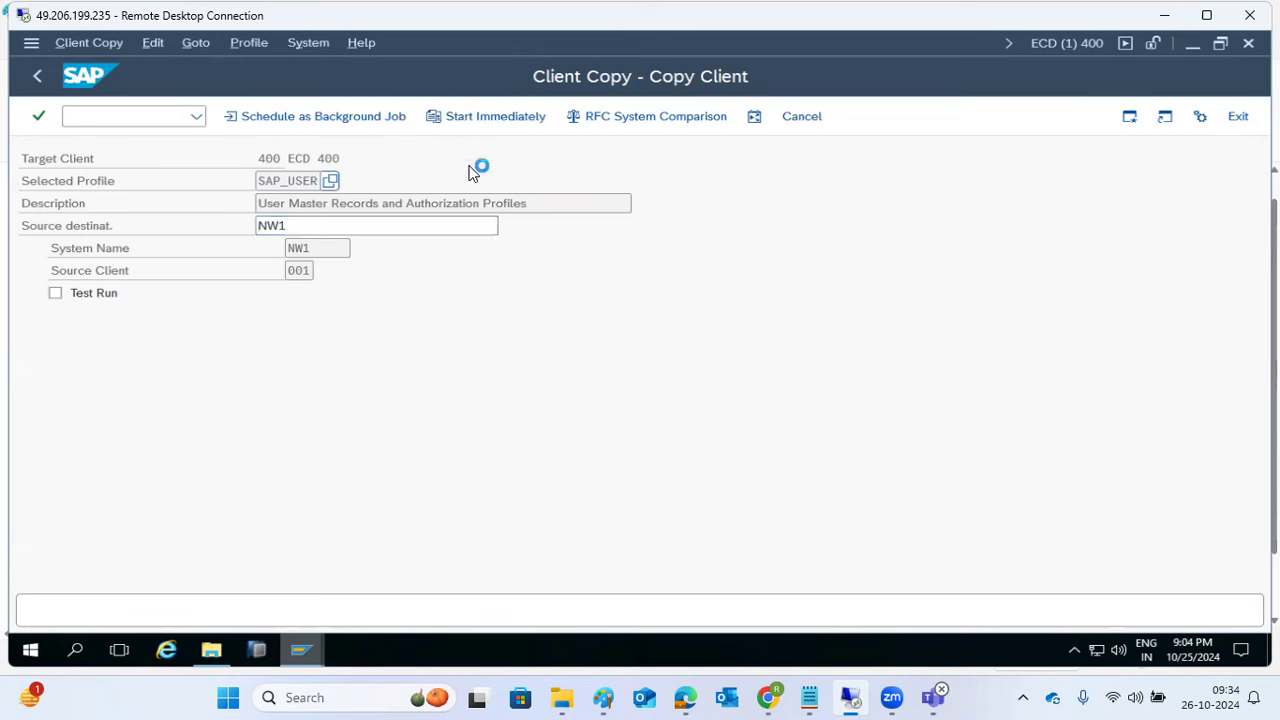
{"action": "left_click", "coordinate": [352, 619]}
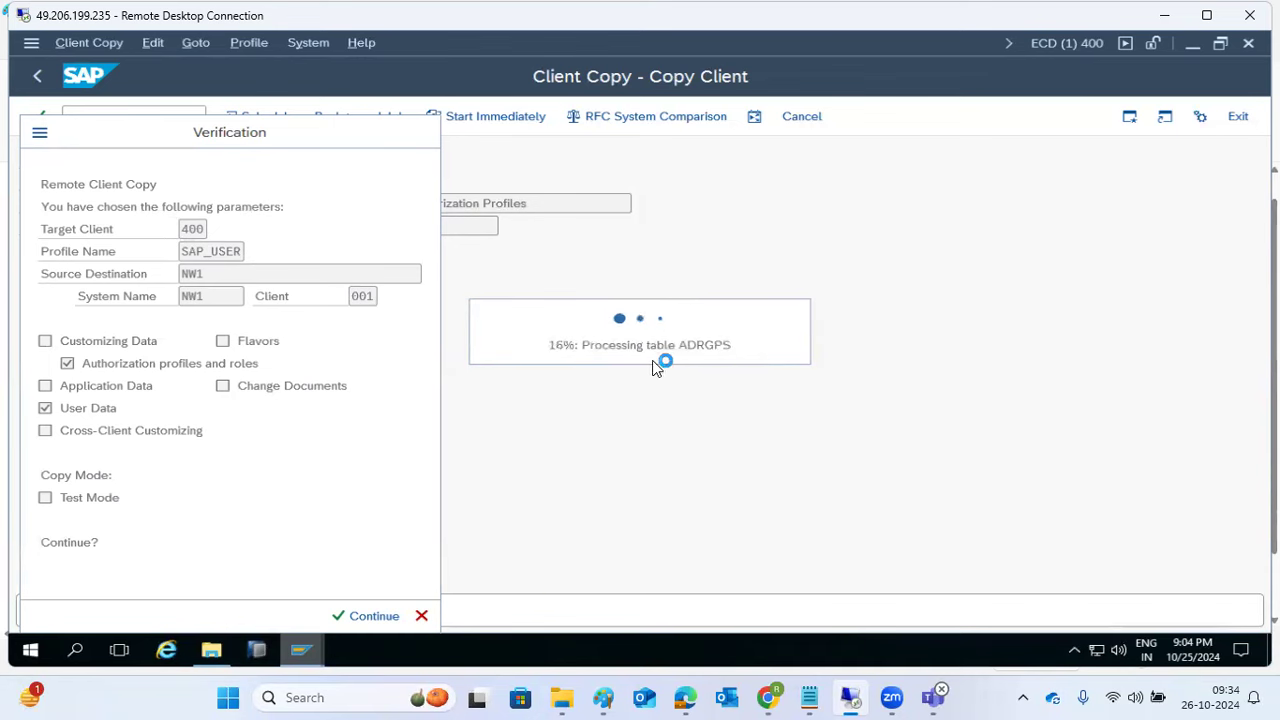
{"action": "left_click", "coordinate": [296, 656]}
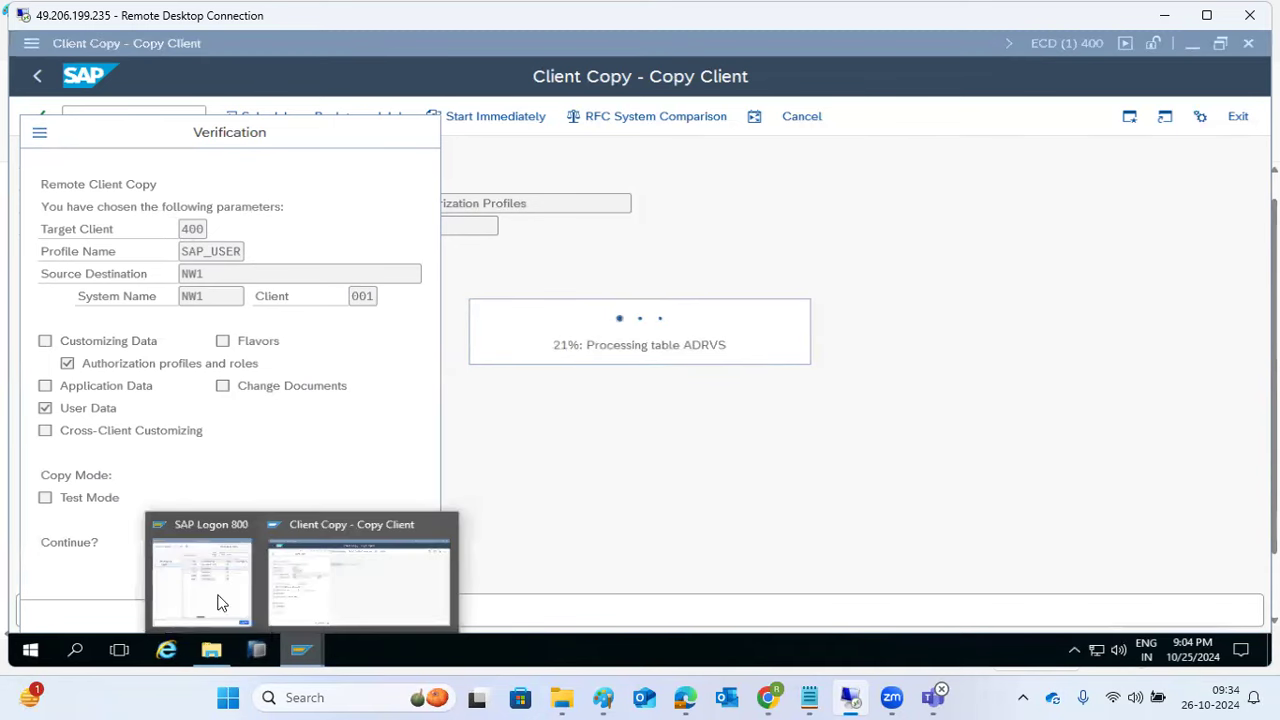
{"action": "left_click", "coordinate": [221, 603]}
{"action": "double_click", "coordinate": [276, 312]}
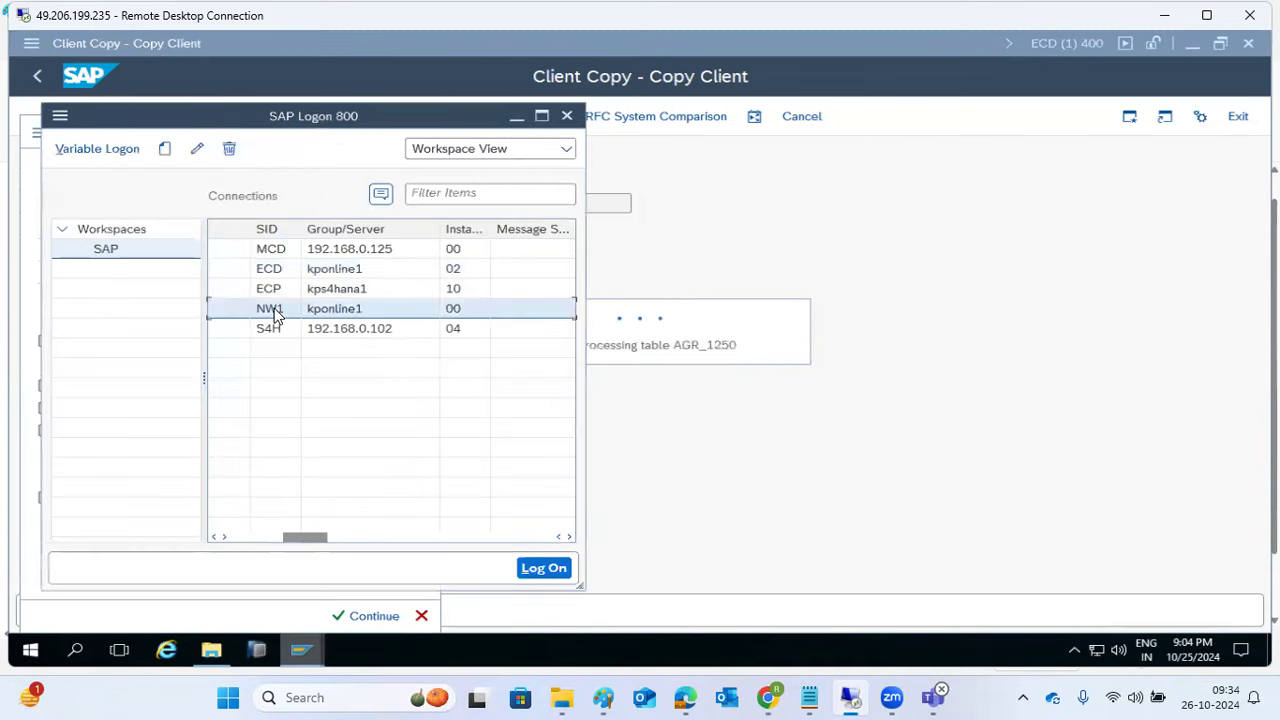
Step: Log on to NW1 client 001 as the basis user and view the SMGW Gateway Monitor
{"action": "type", "text": "basis"}
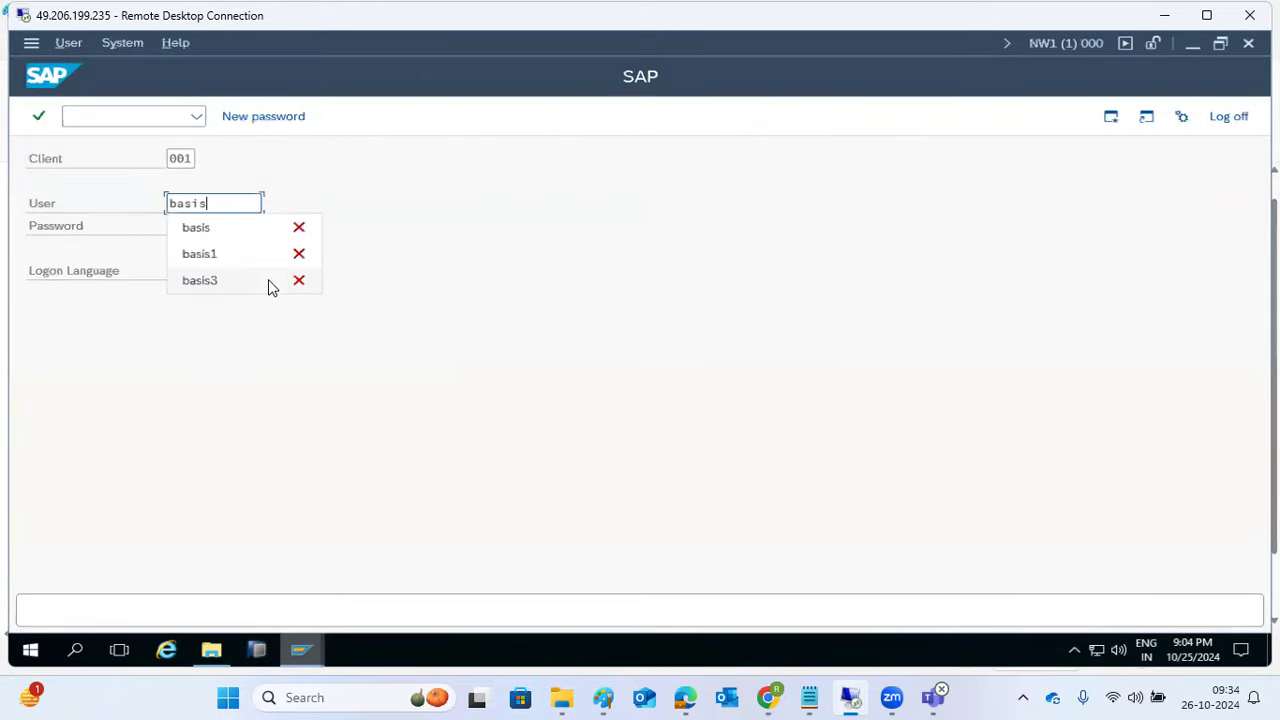
{"action": "key", "text": "Tab"}
{"action": "type", "text": "••••••••••"}
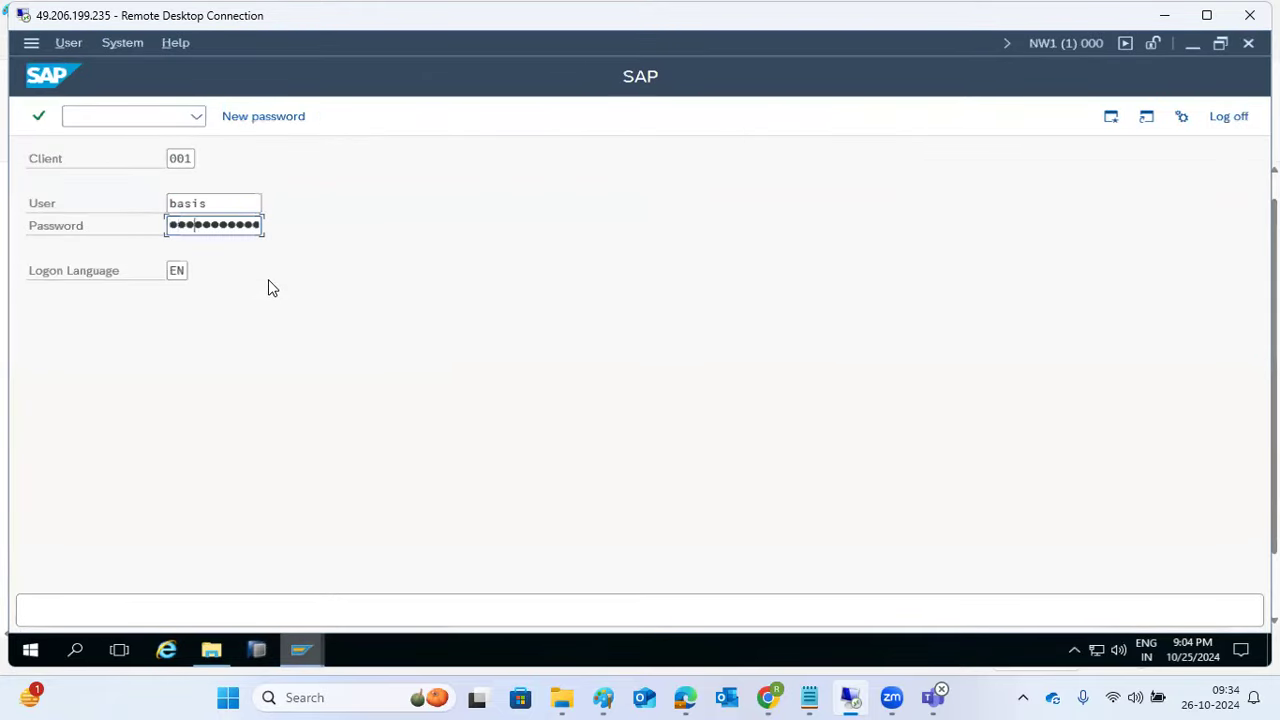
{"action": "key", "text": "Return"}
{"action": "type", "text": "smgw"}
{"action": "key", "text": "Return"}
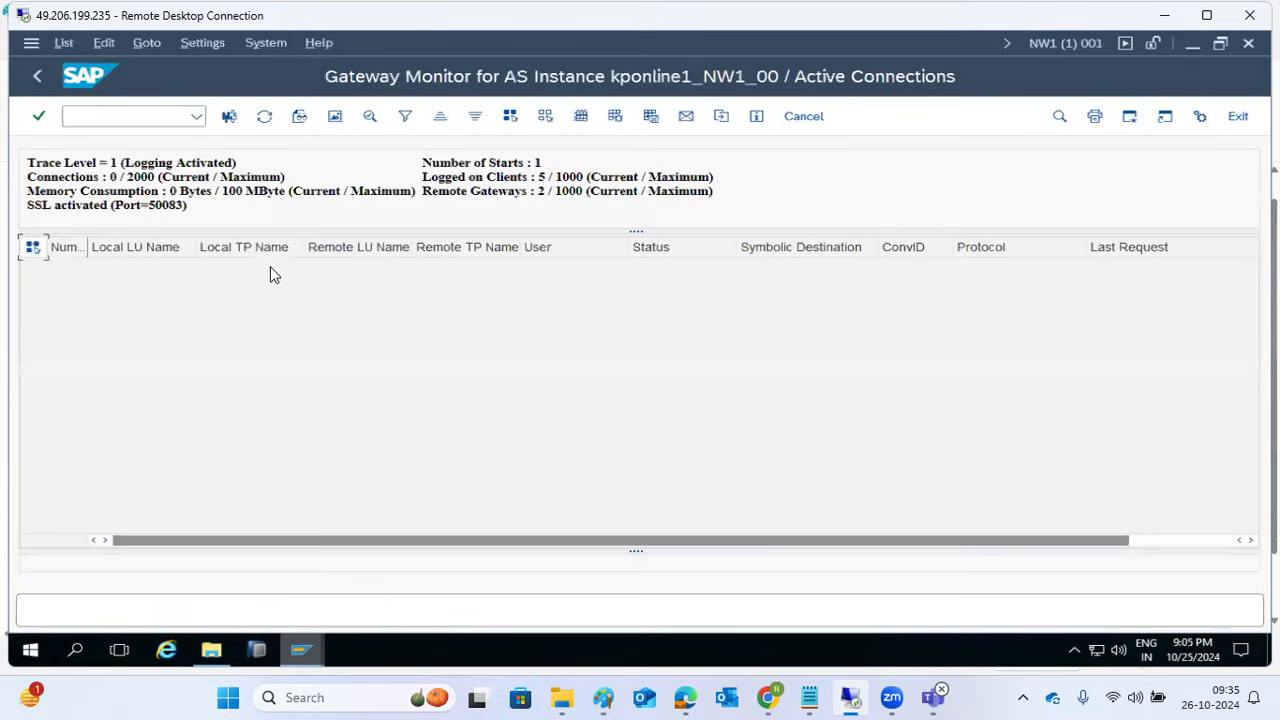
{"action": "left_click", "coordinate": [38, 76]}
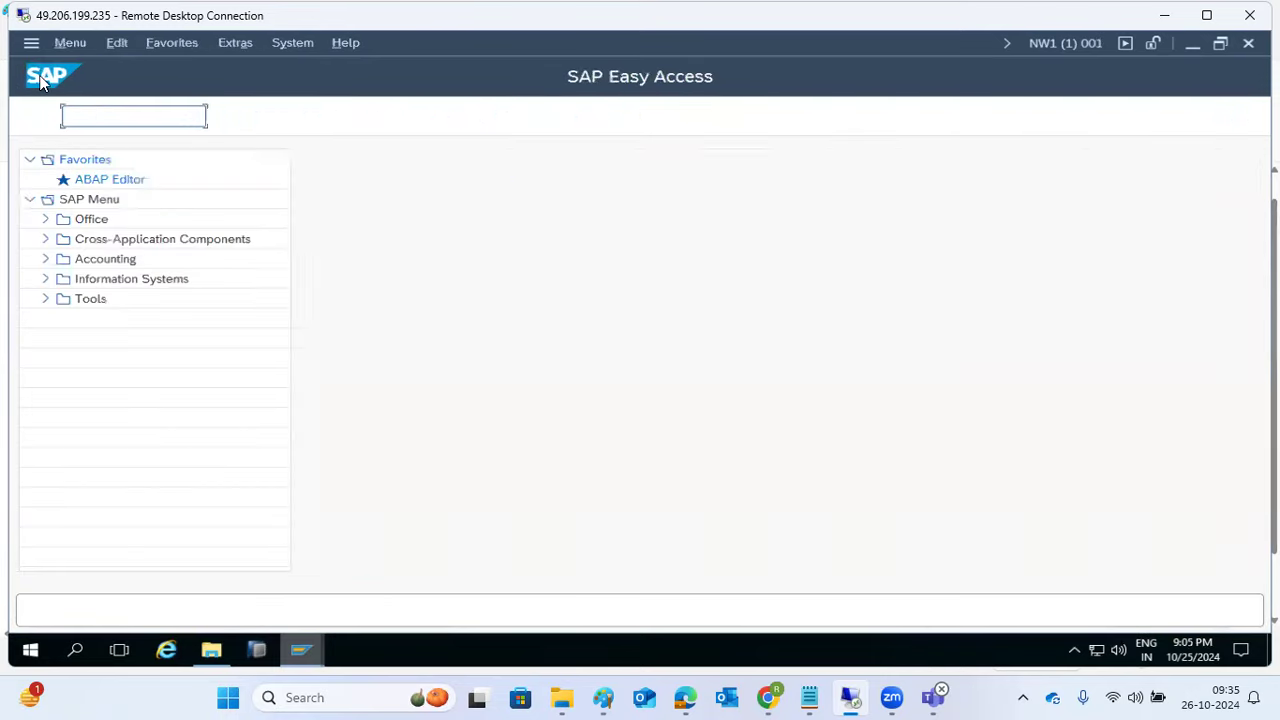
Step: Review the AL08 logged-on users, checking the RFC session's client and application info, then close the list
{"action": "type", "text": "al08"}
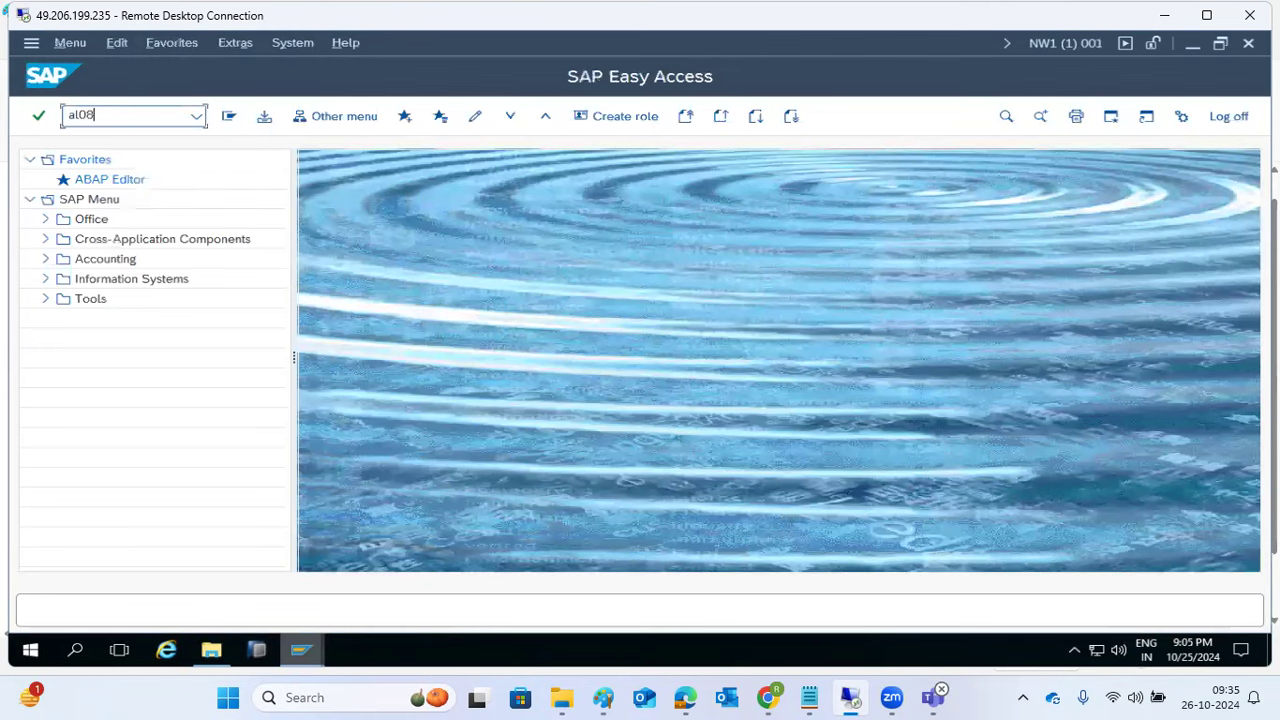
{"action": "key", "text": "Return"}
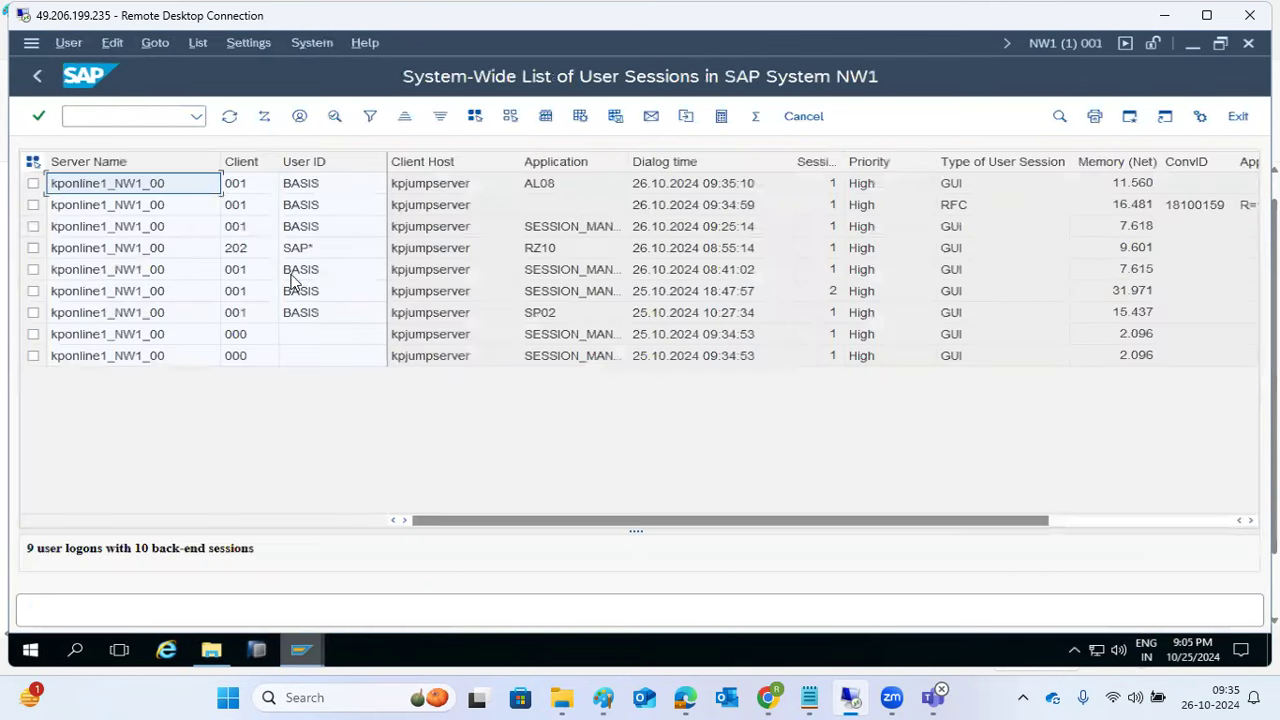
{"action": "left_click", "coordinate": [1070, 523]}
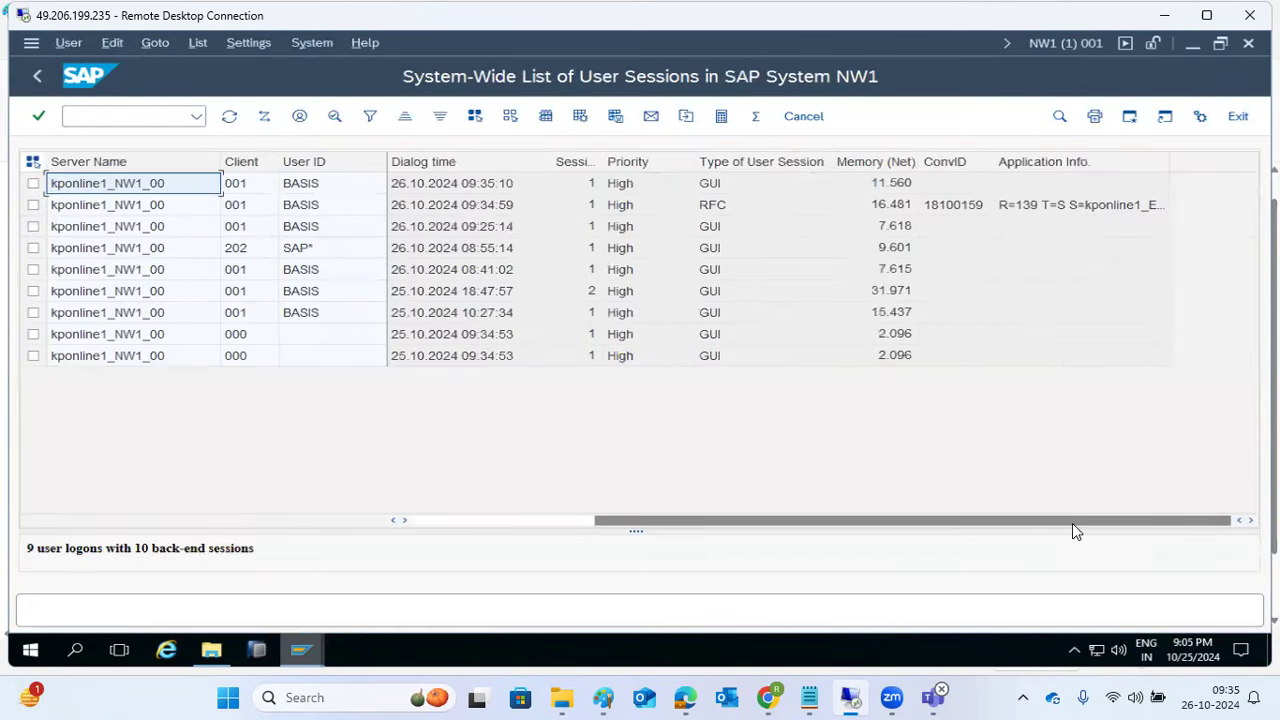
{"action": "left_click", "coordinate": [1083, 206]}
{"action": "left_click", "coordinate": [700, 212]}
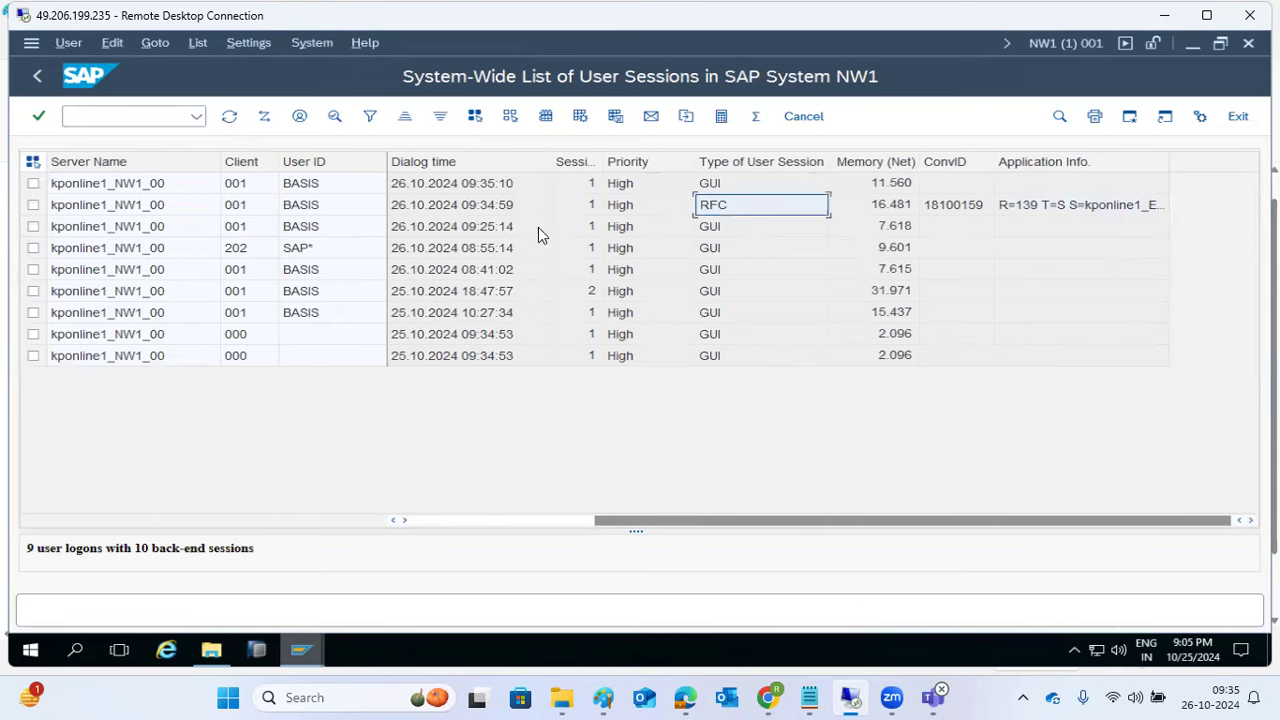
{"action": "left_click", "coordinate": [205, 214]}
{"action": "left_click", "coordinate": [430, 522]}
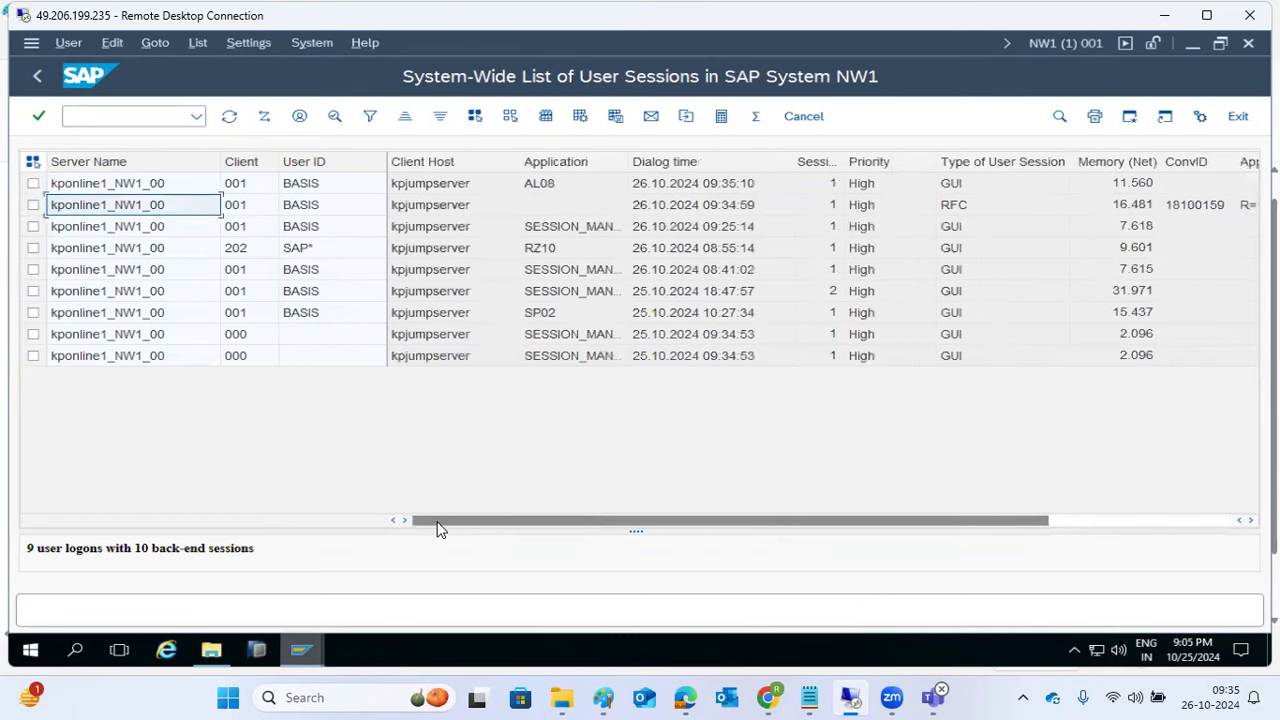
{"action": "left_click", "coordinate": [241, 214]}
{"action": "left_click", "coordinate": [38, 79]}
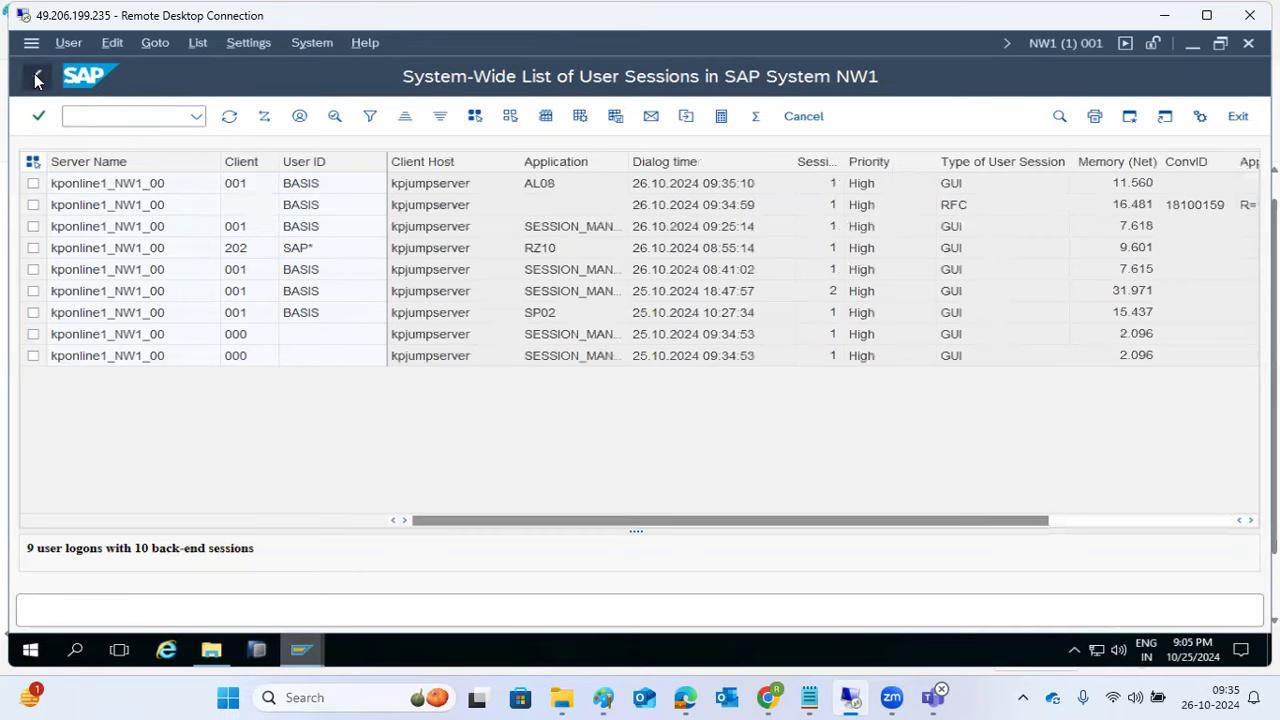
{"action": "mouse_move", "coordinate": [301, 650]}
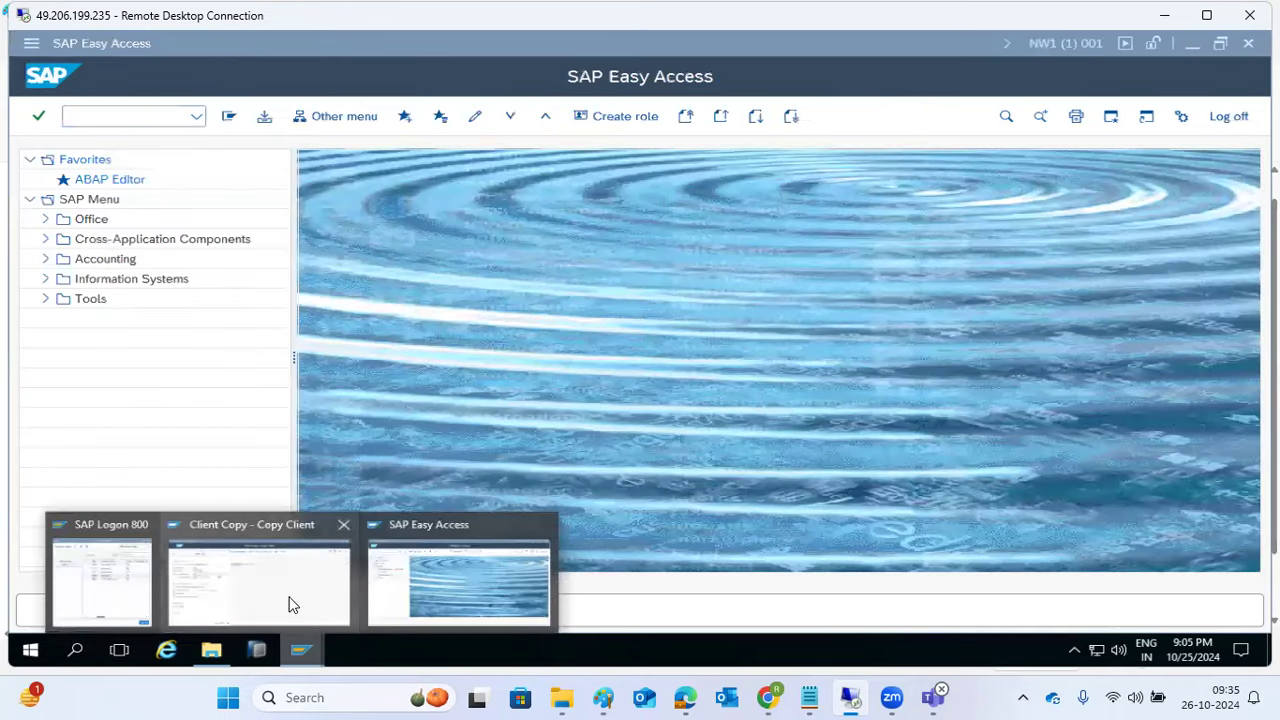
{"action": "left_click", "coordinate": [289, 603]}
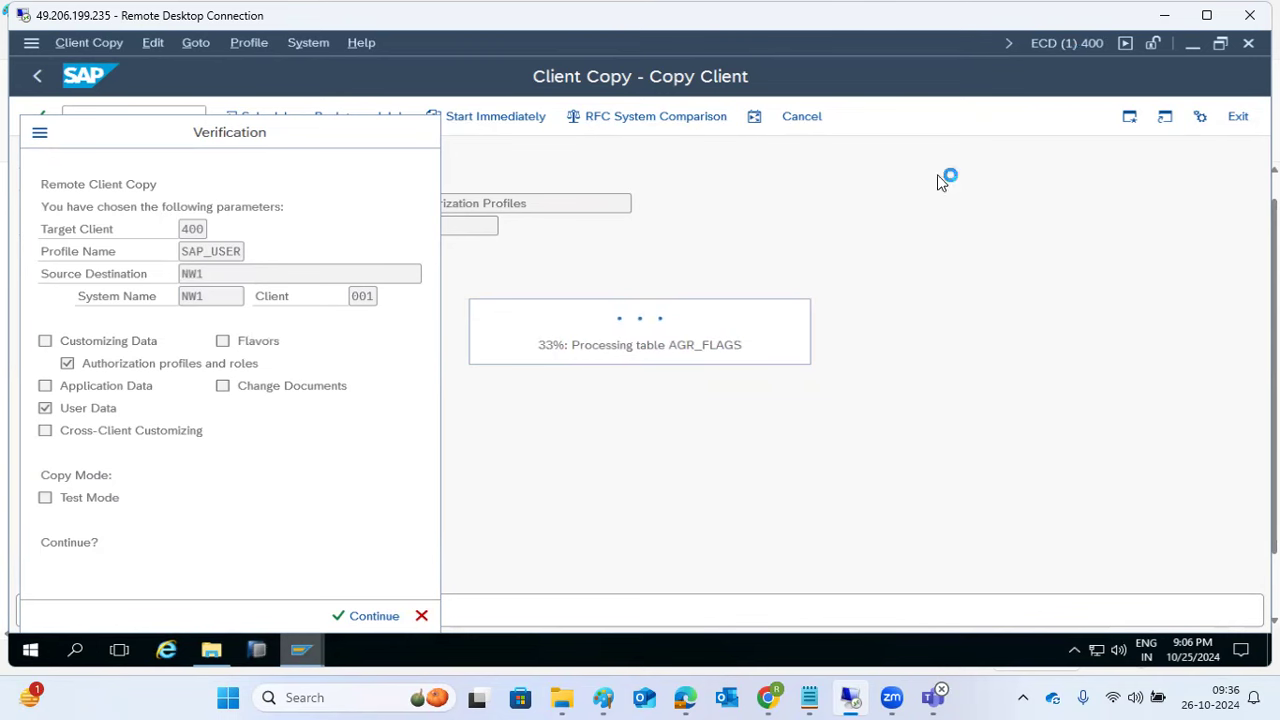
Step: List the 14 users of NW1 client 001 through the SU01 user search, then close it and go back
{"action": "mouse_move", "coordinate": [300, 650]}
{"action": "left_click", "coordinate": [390, 604]}
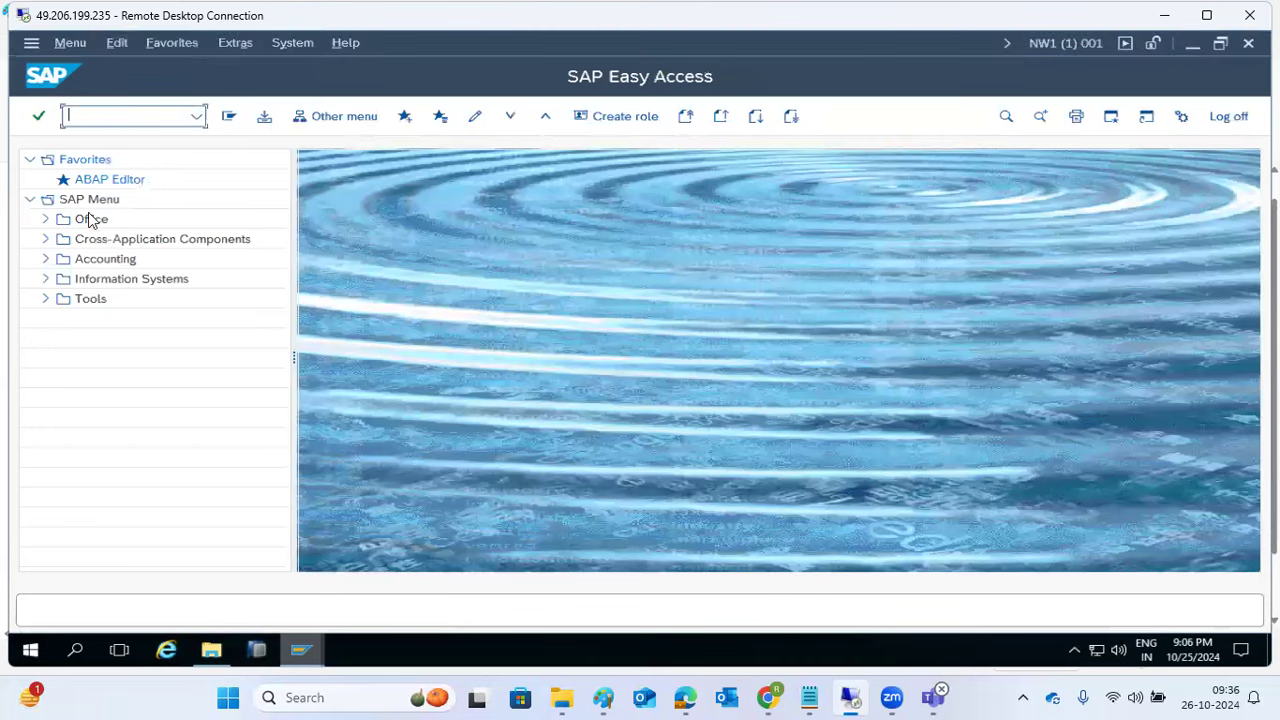
{"action": "type", "text": "su01"}
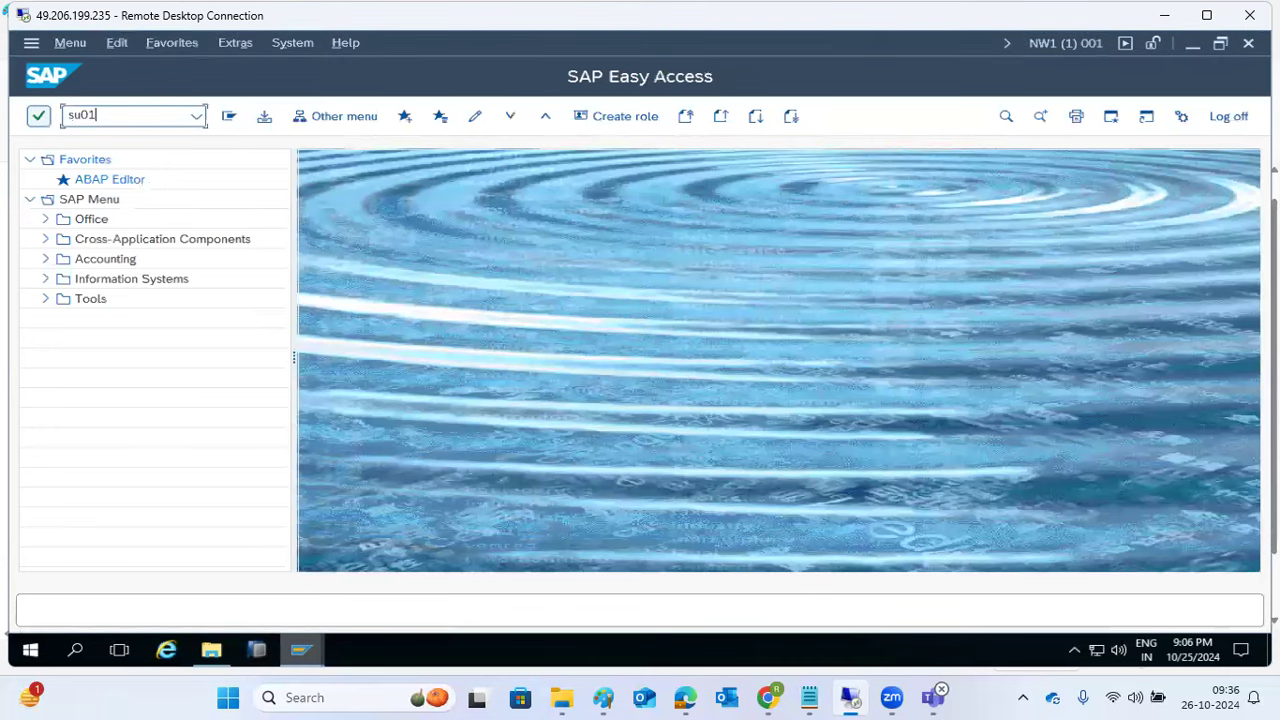
{"action": "key", "text": "Return"}
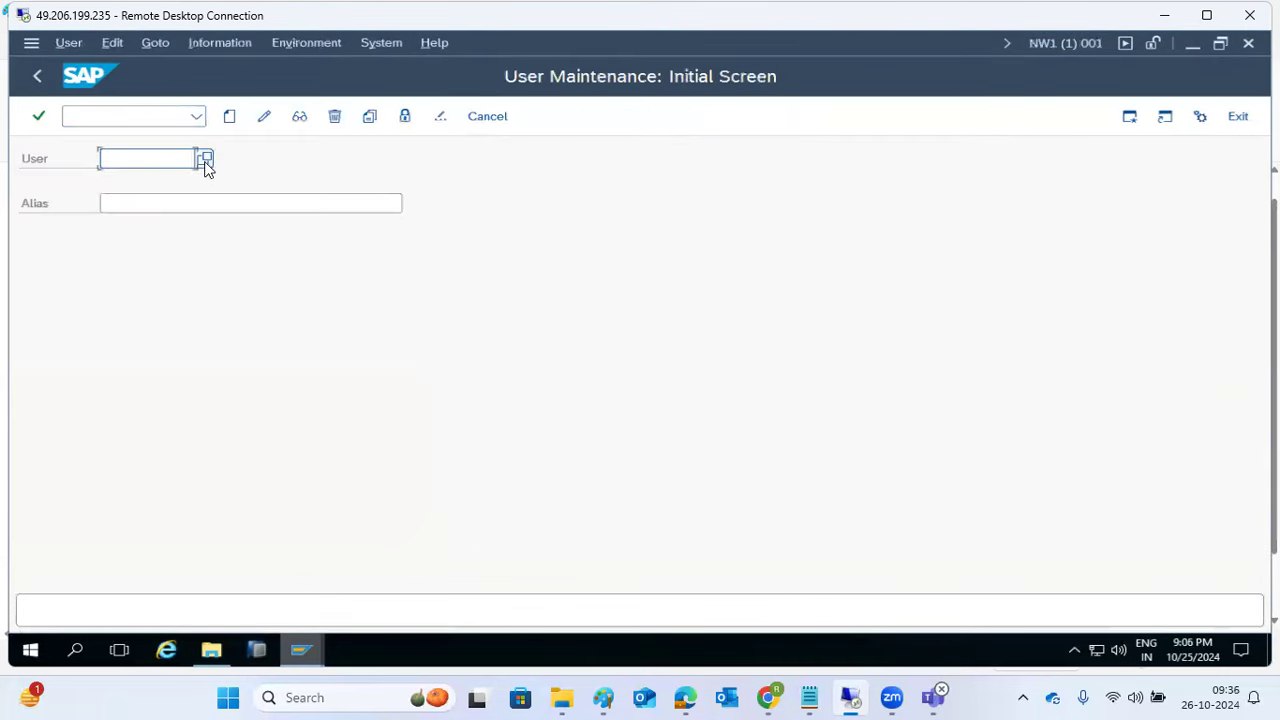
{"action": "left_click", "coordinate": [205, 160]}
{"action": "left_click", "coordinate": [572, 613]}
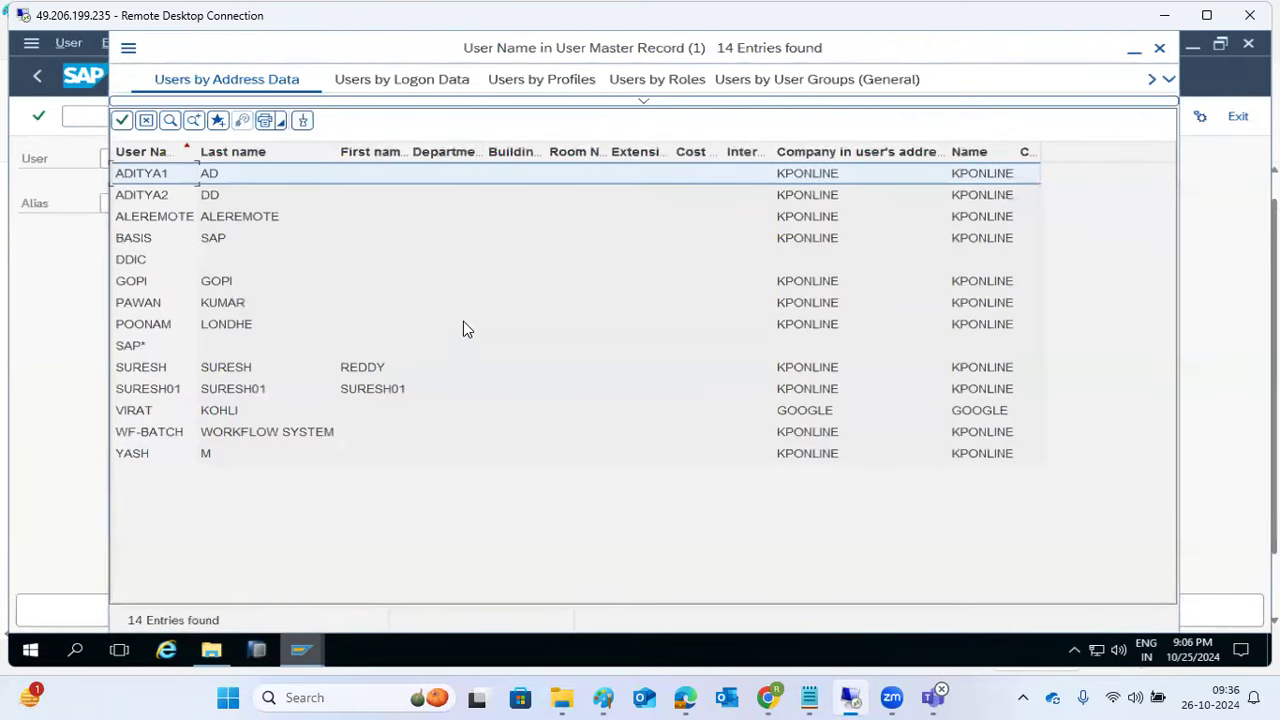
{"action": "left_click", "coordinate": [1159, 48]}
{"action": "left_click", "coordinate": [37, 76]}
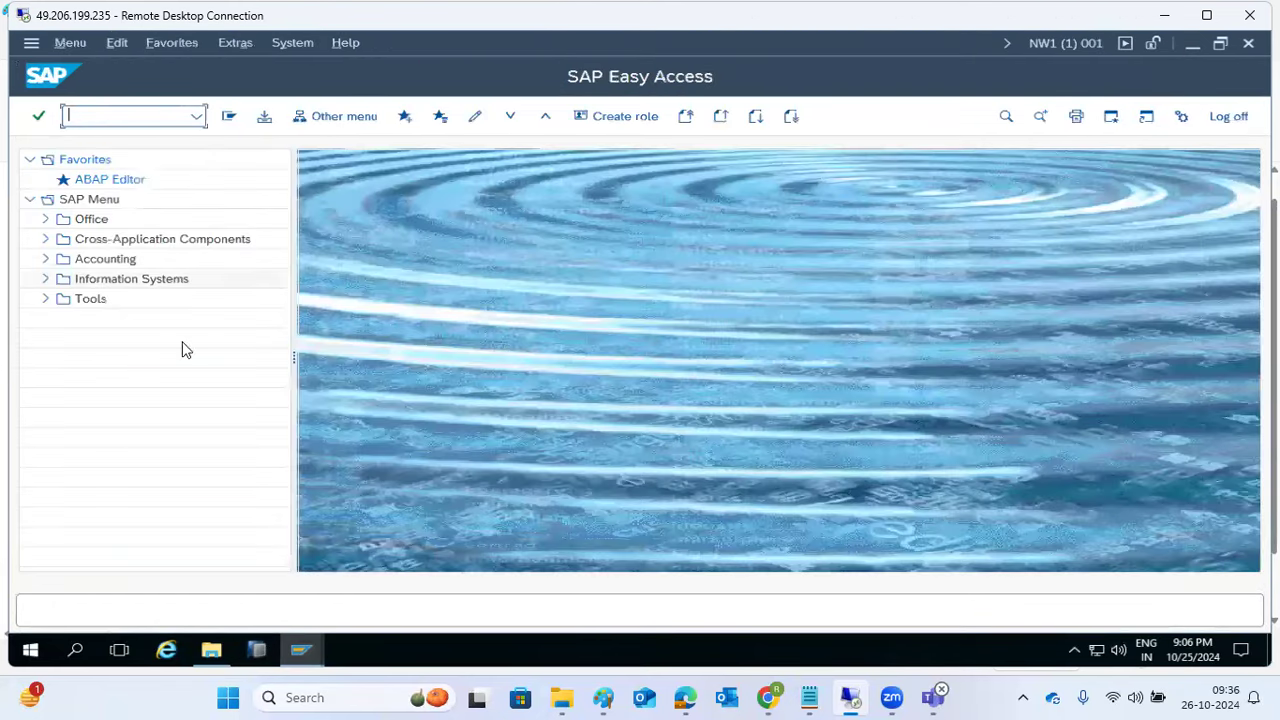
Step: Watch the client copy progress until it reaches 46% on table AGR_TCODES
{"action": "mouse_move", "coordinate": [300, 650]}
{"action": "left_click", "coordinate": [294, 613]}
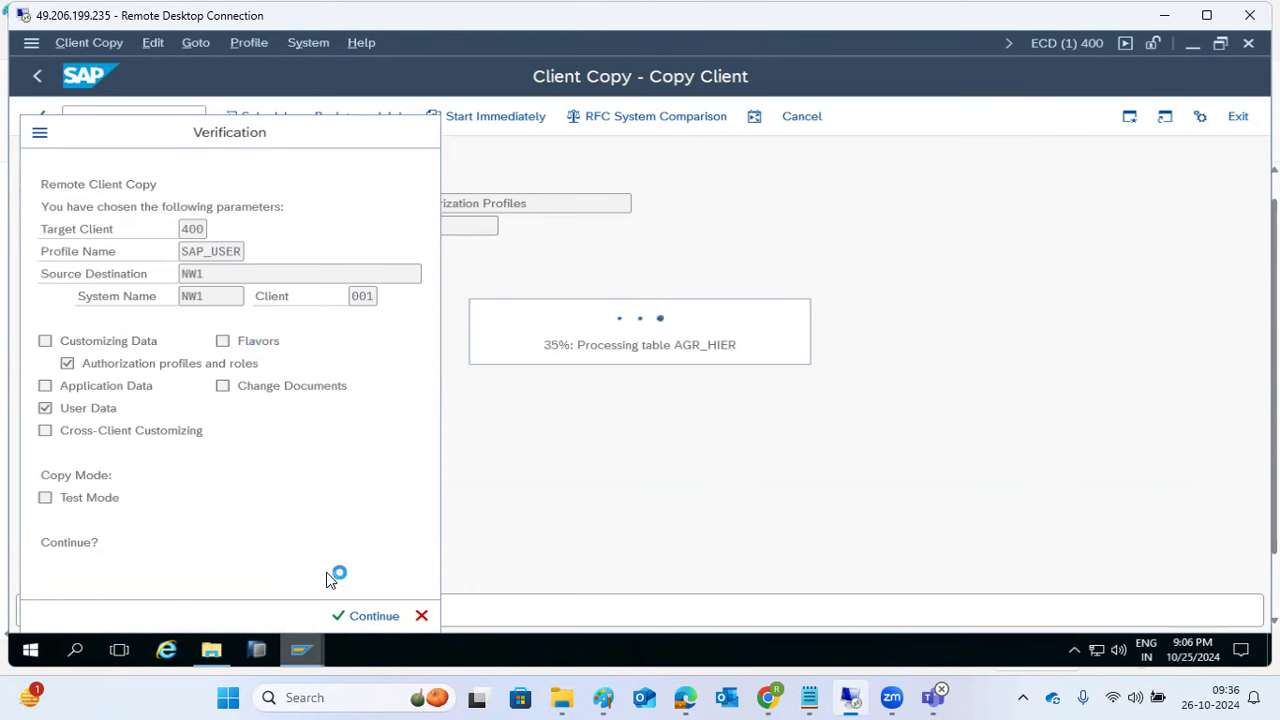
{"action": "mouse_move", "coordinate": [296, 654]}
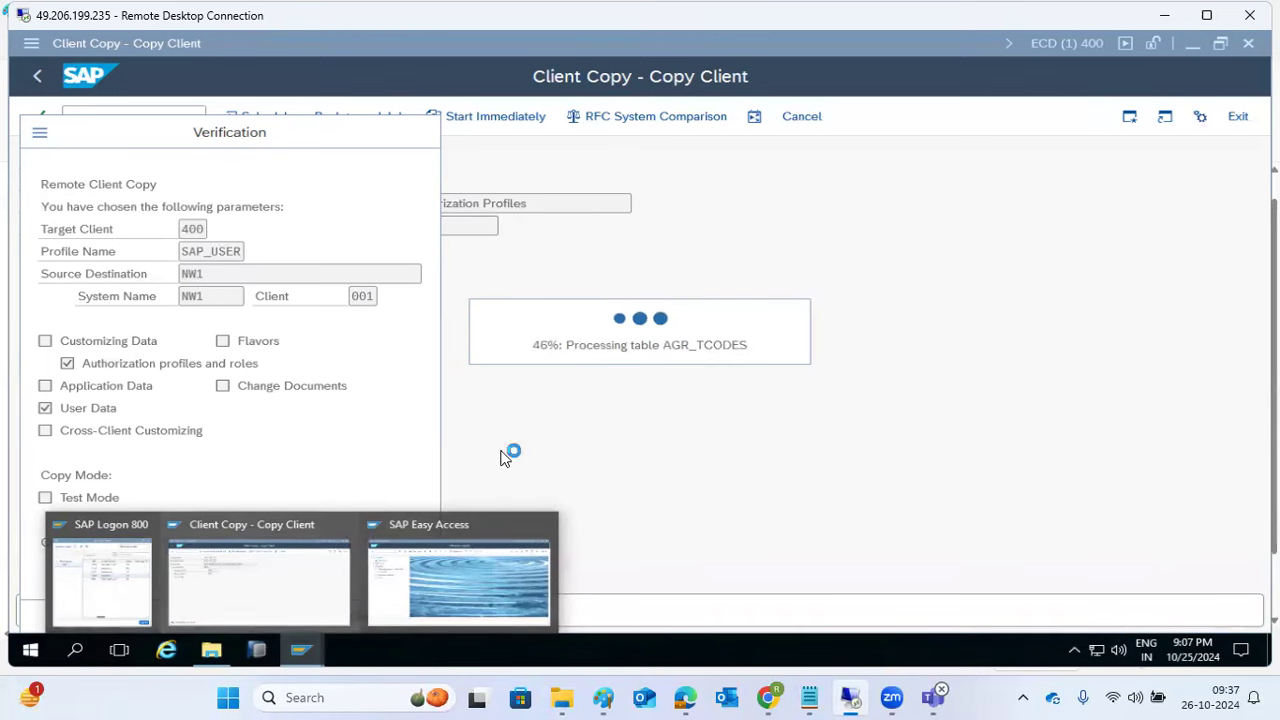
Step: Connection-test the ECD_100 destination under ABAP Connections in SM59
{"action": "left_click", "coordinate": [458, 555]}
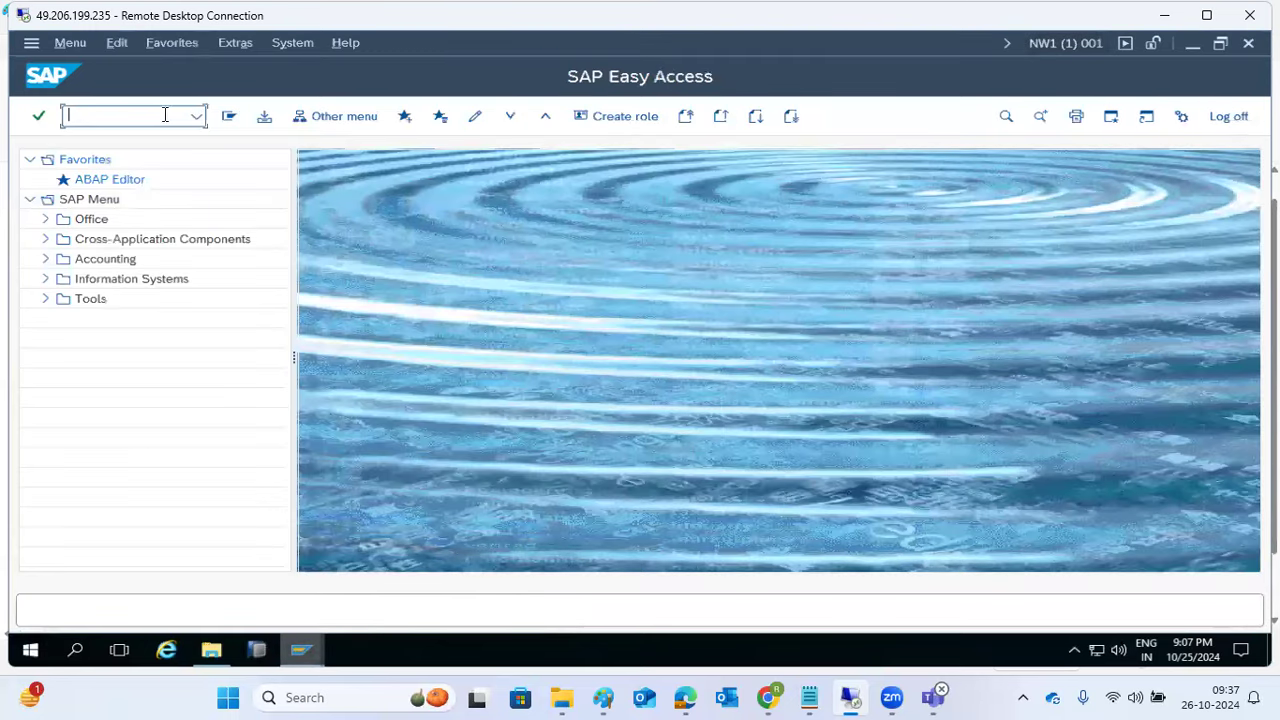
{"action": "type", "text": "sm59"}
{"action": "key", "text": "Return"}
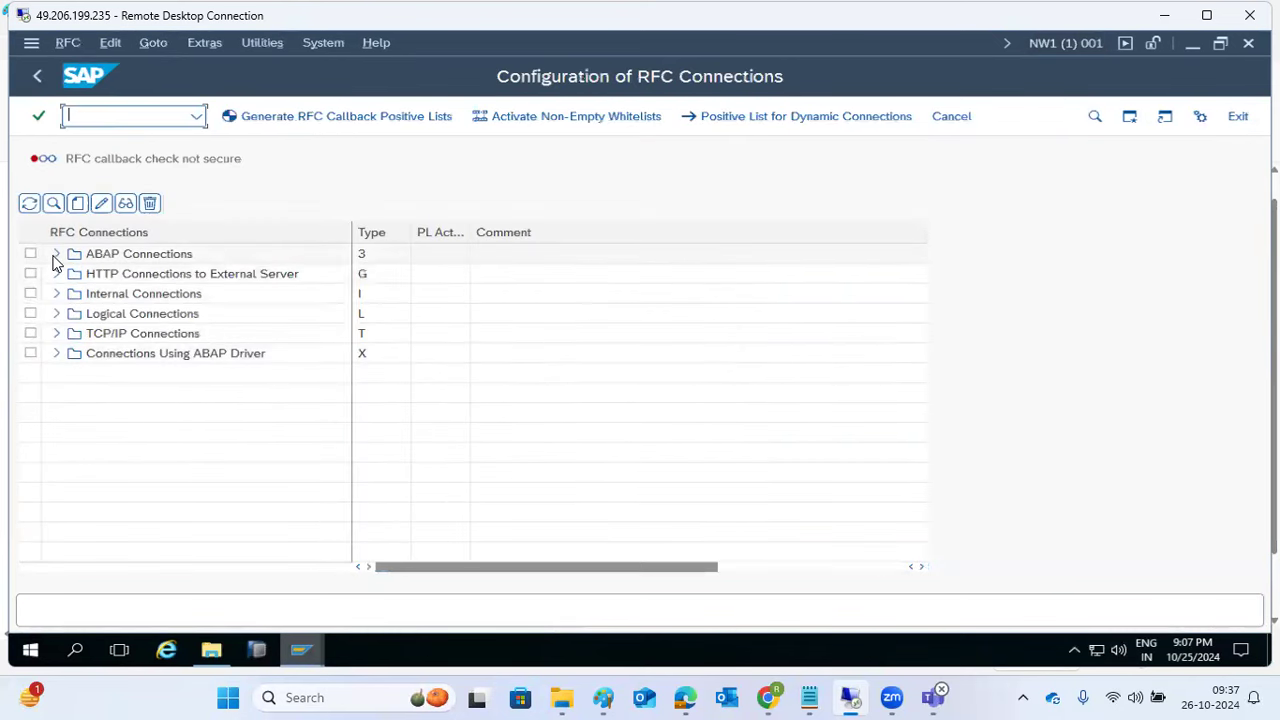
{"action": "left_click", "coordinate": [54, 256]}
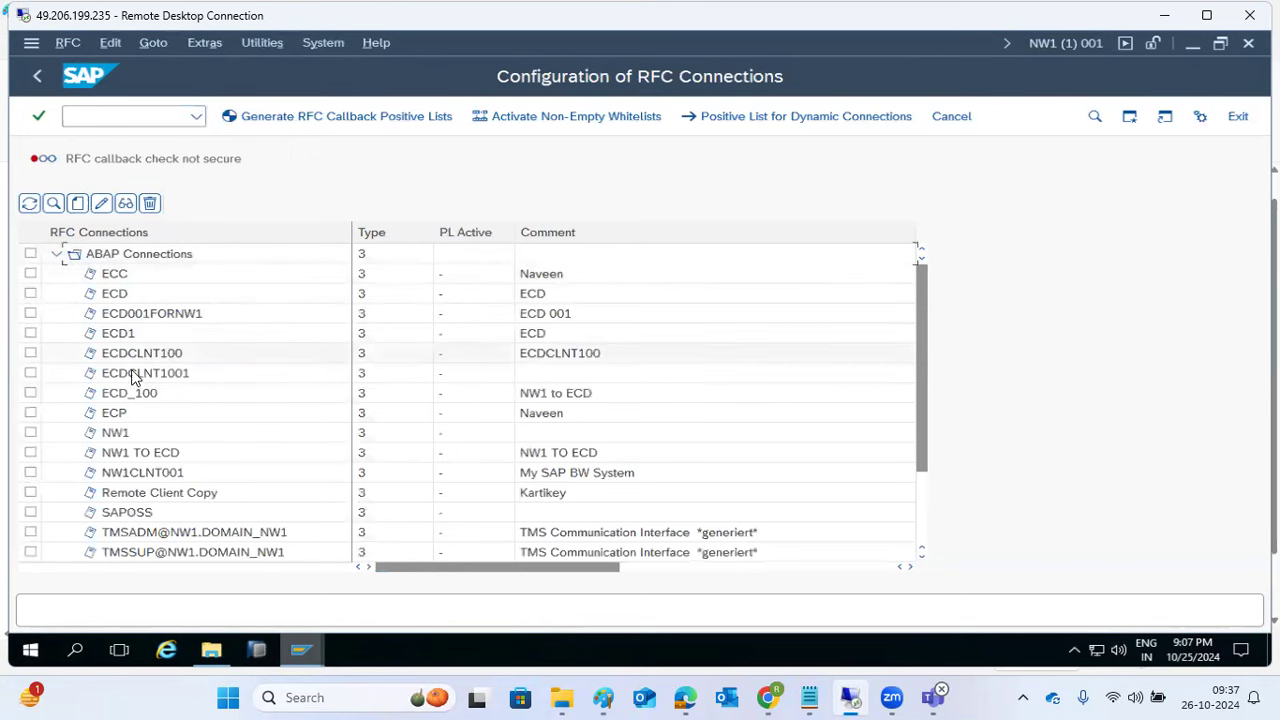
{"action": "double_click", "coordinate": [130, 394]}
{"action": "left_click", "coordinate": [362, 119]}
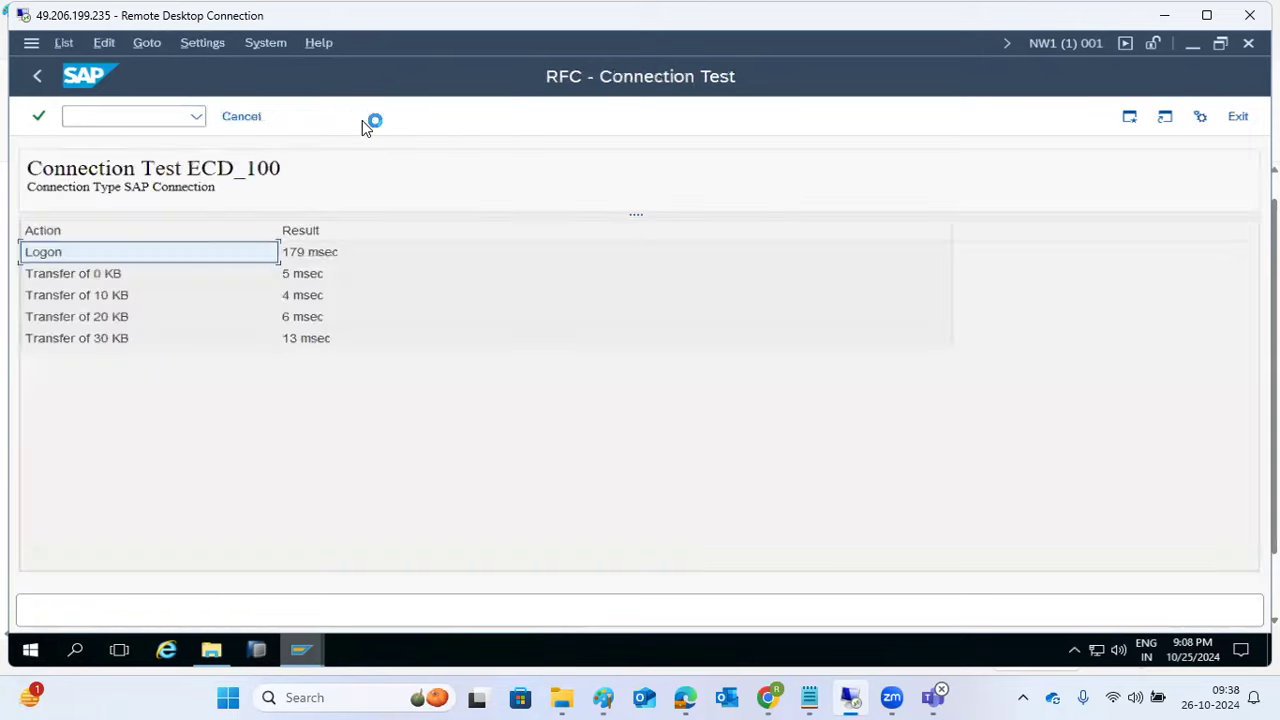
{"action": "left_click", "coordinate": [37, 75]}
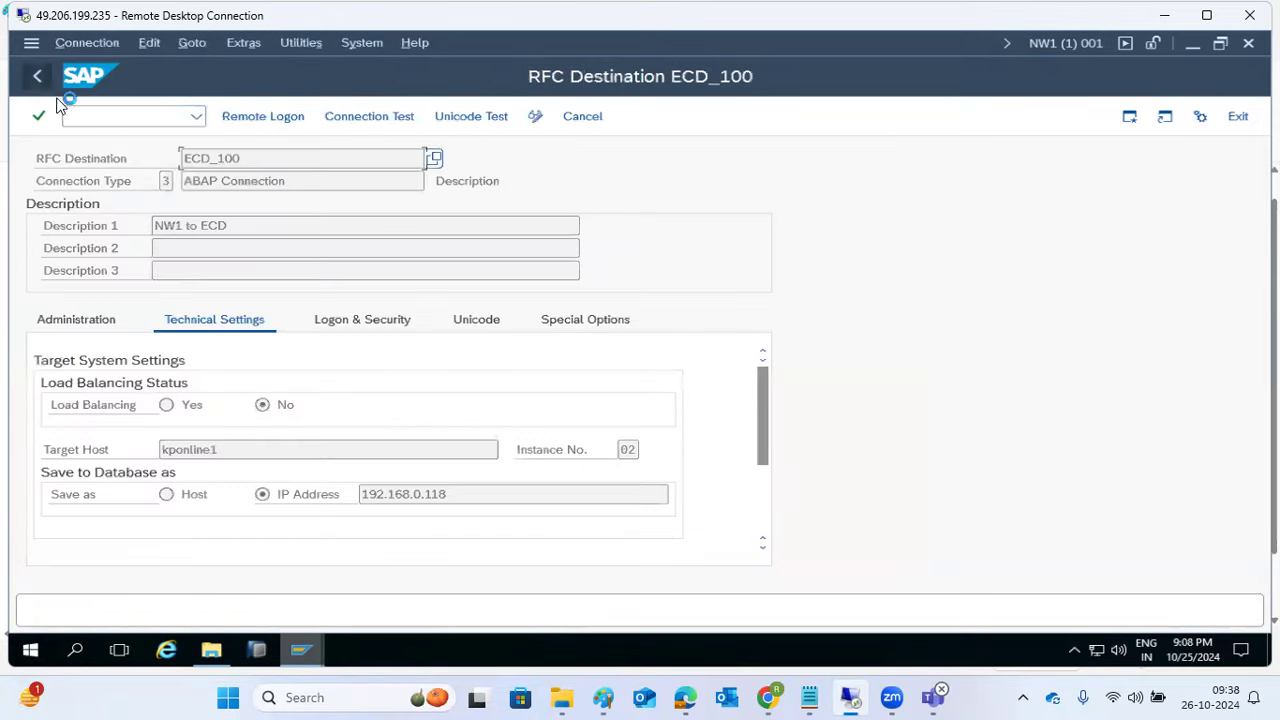
Step: Check the client copy progress, then return to the RFC connections list
{"action": "mouse_move", "coordinate": [300, 650]}
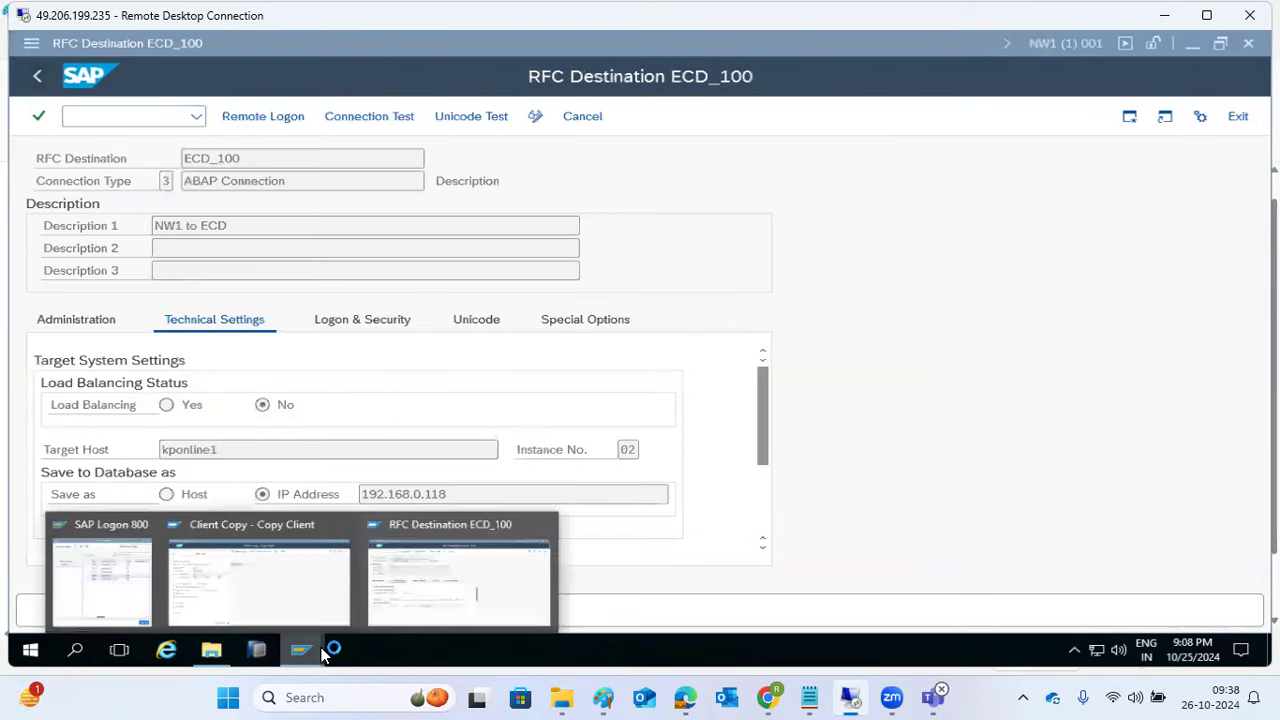
{"action": "left_click", "coordinate": [298, 587]}
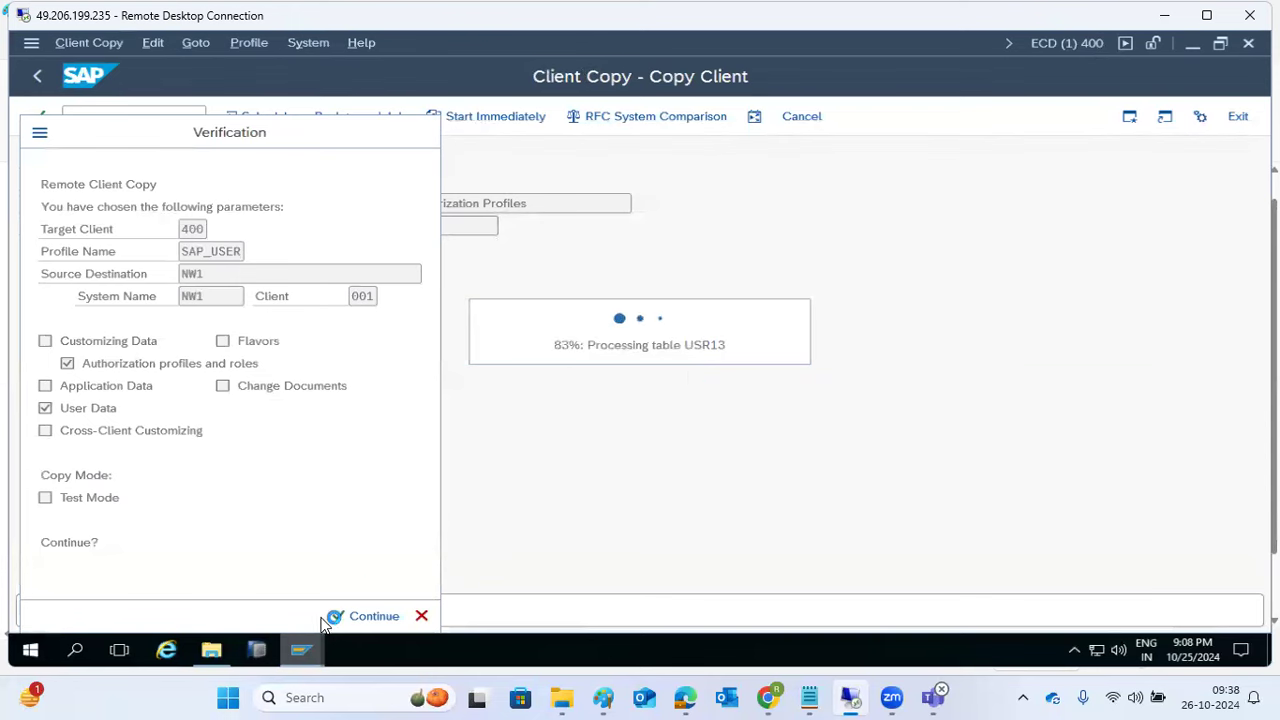
{"action": "mouse_move", "coordinate": [300, 658]}
{"action": "left_click", "coordinate": [411, 611]}
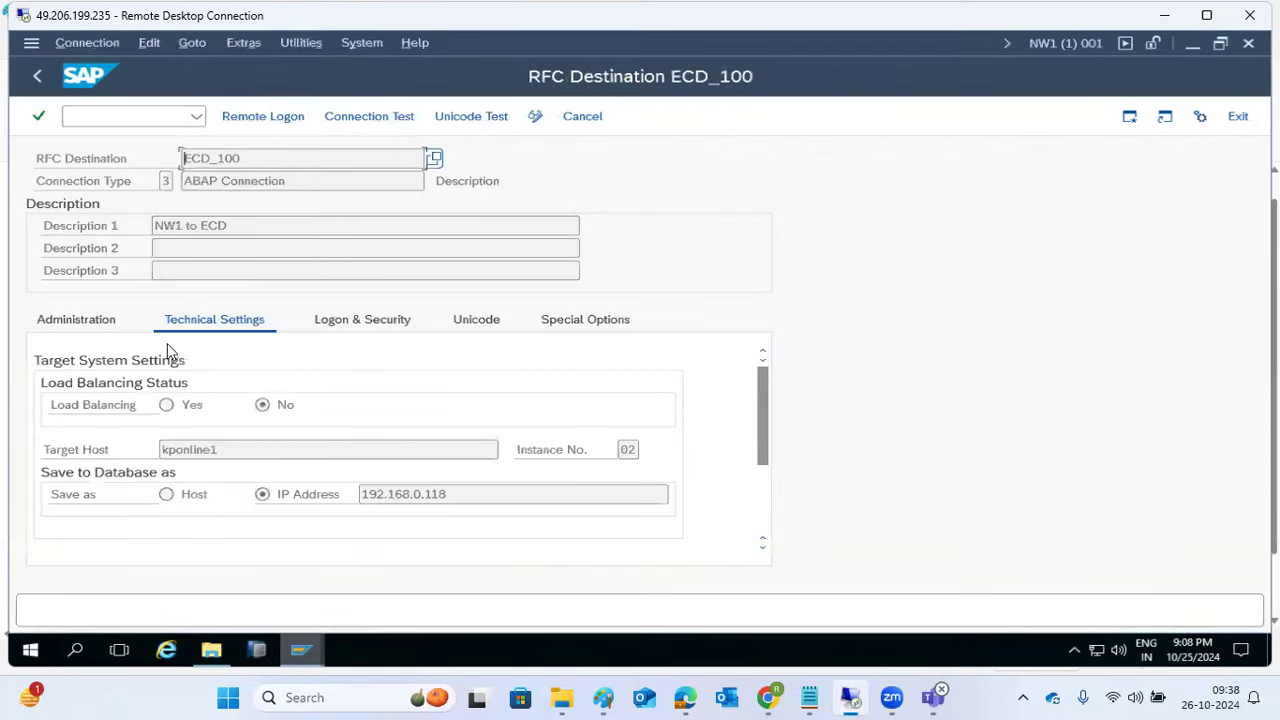
{"action": "left_click", "coordinate": [36, 77]}
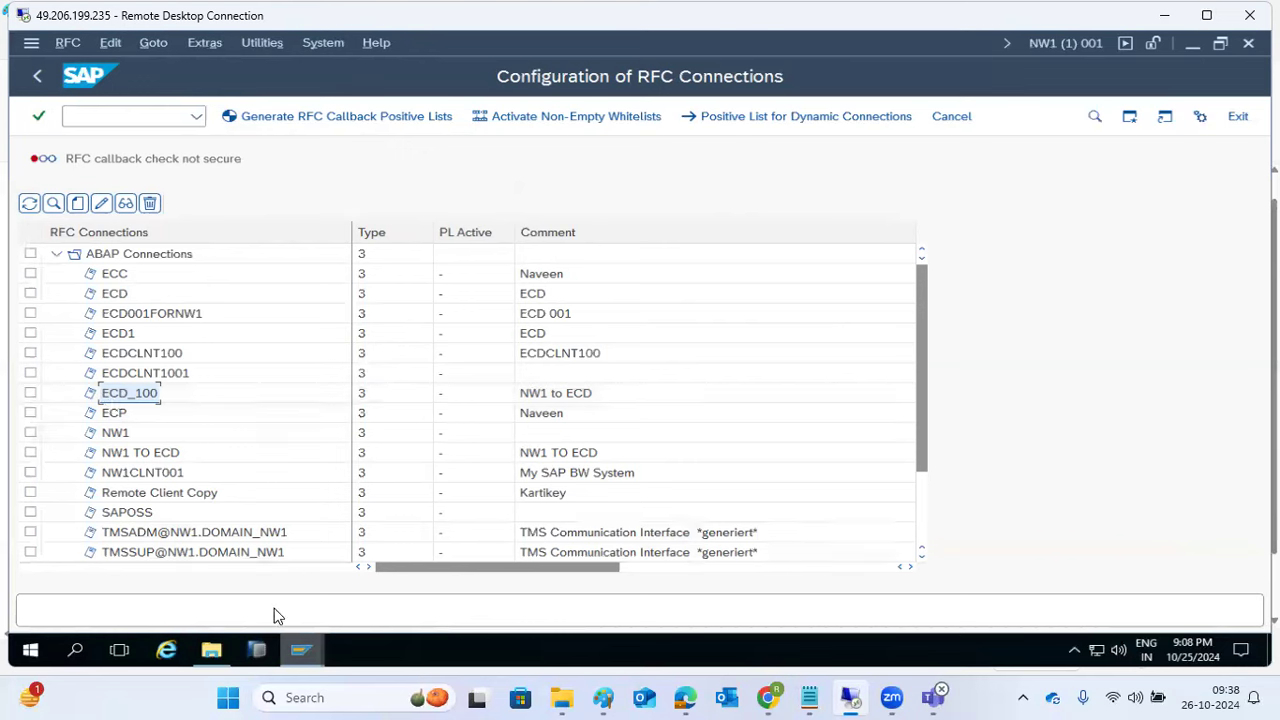
{"action": "left_click", "coordinate": [303, 651]}
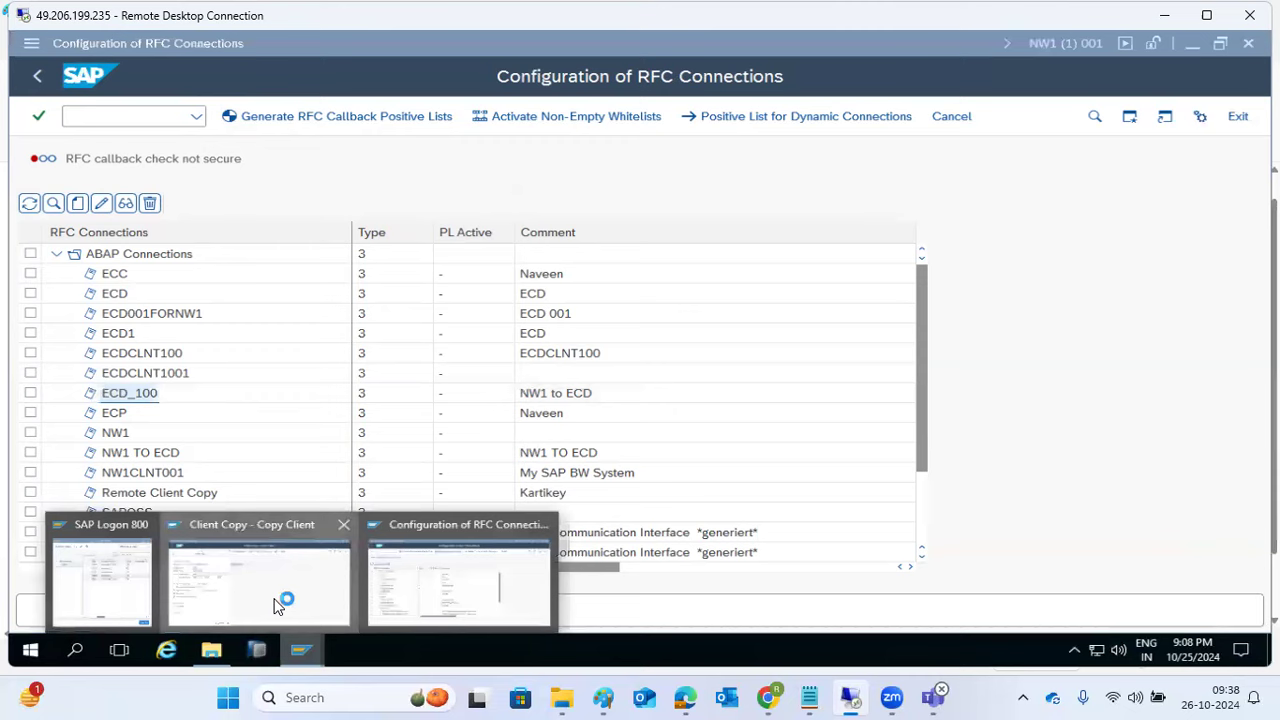
Step: Wait in the Client Copy window until it finishes: 103 tables, 88.514 kBytes, 323 seconds
{"action": "left_click", "coordinate": [279, 606]}
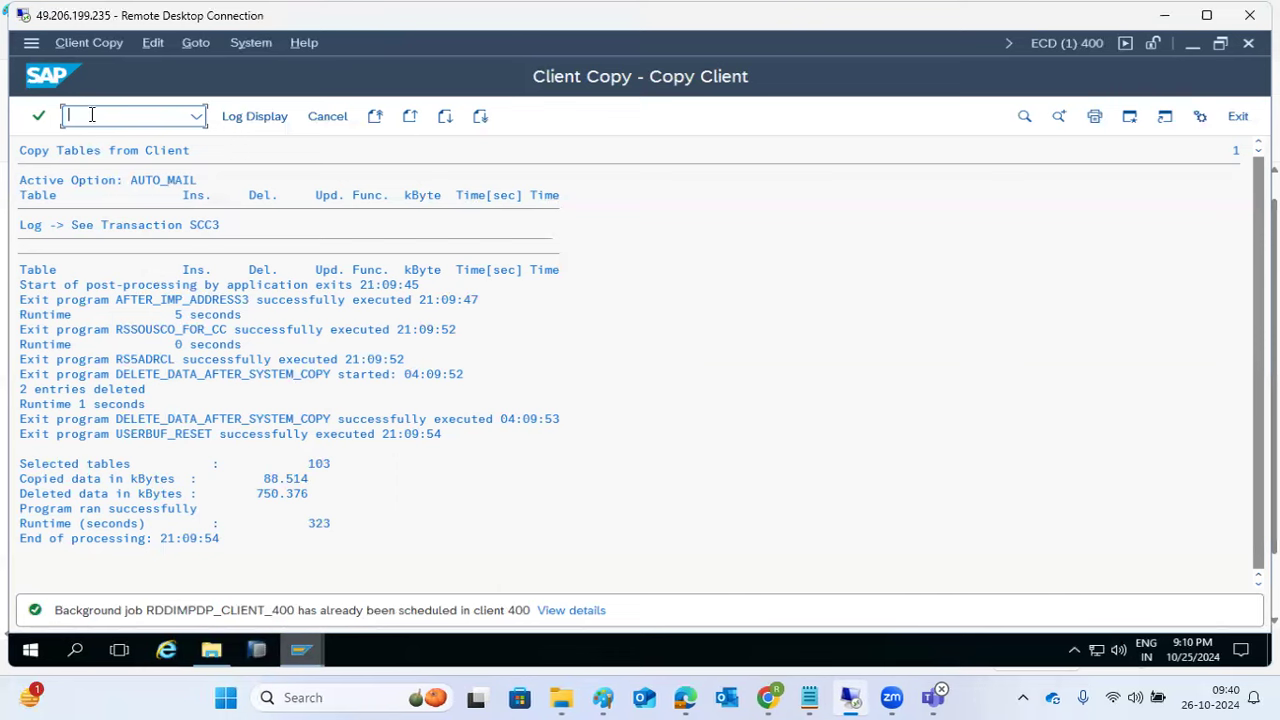
Step: Run /nsu01 in client 400, list its 12 copied users including BASIS, then close the lookup list
{"action": "type", "text": "/nsu01"}
{"action": "key", "text": "Return"}
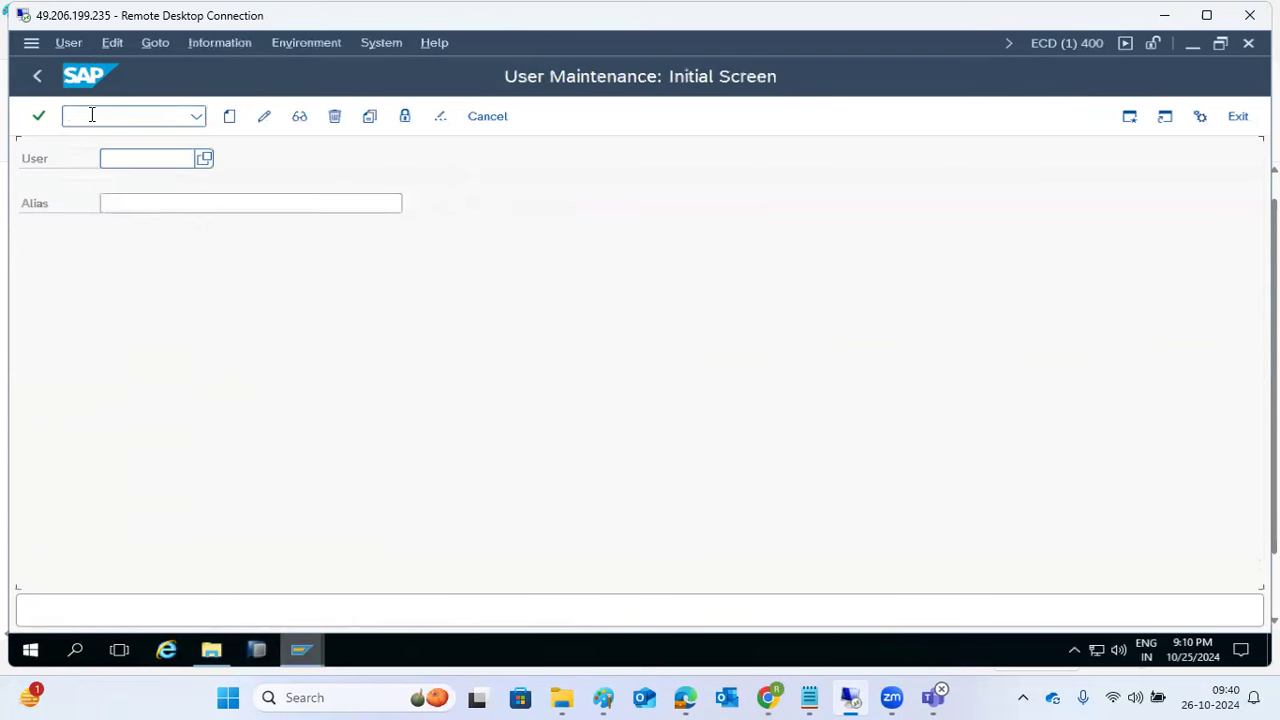
{"action": "left_click", "coordinate": [204, 158]}
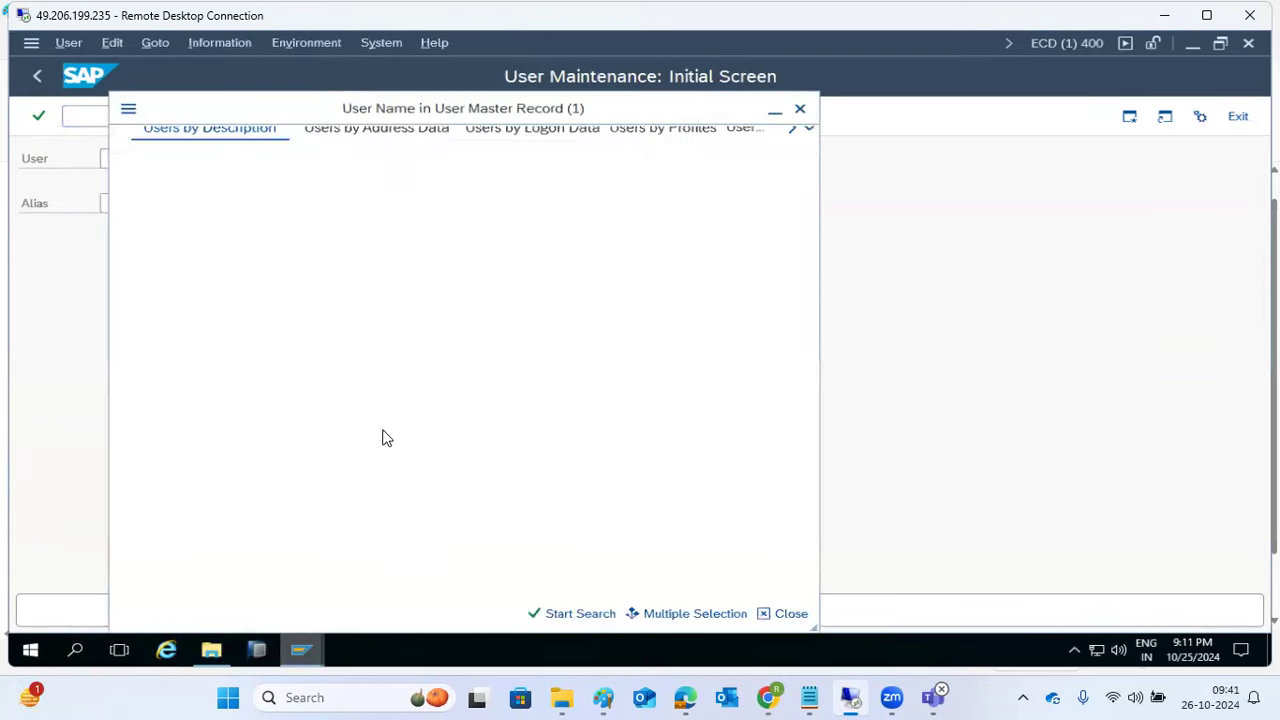
{"action": "left_click", "coordinate": [575, 613]}
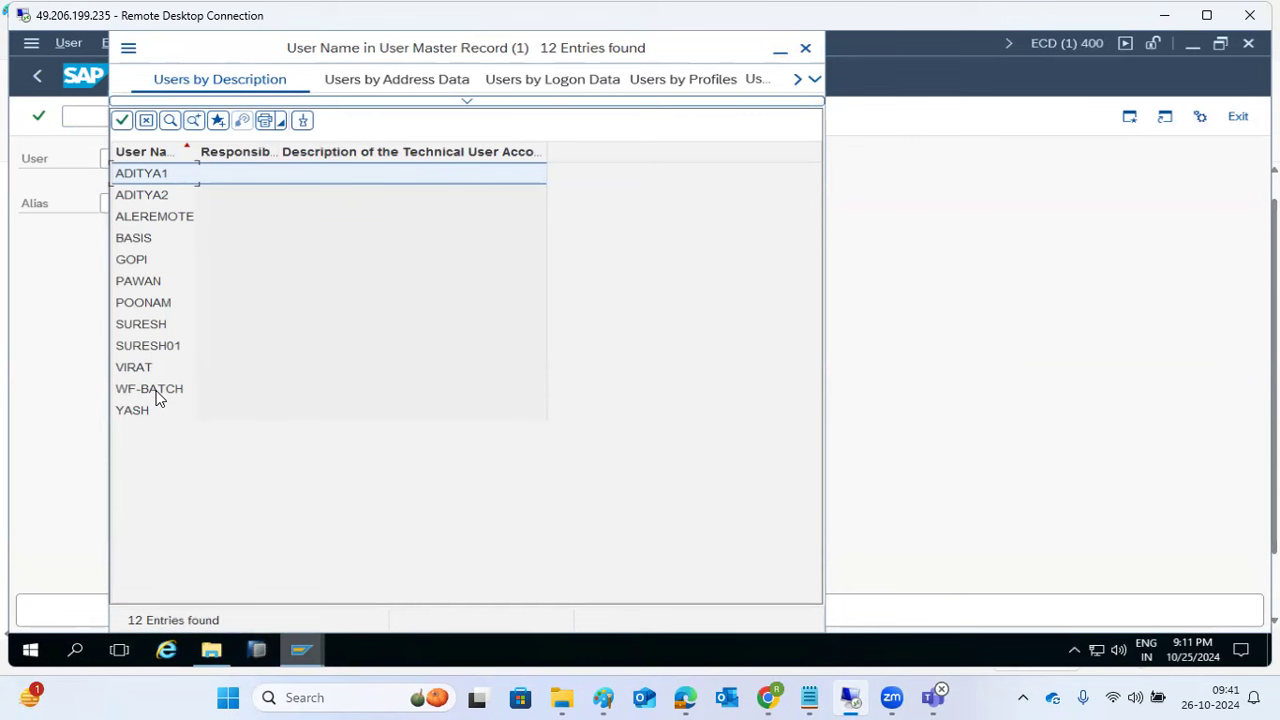
{"action": "left_click", "coordinate": [150, 244]}
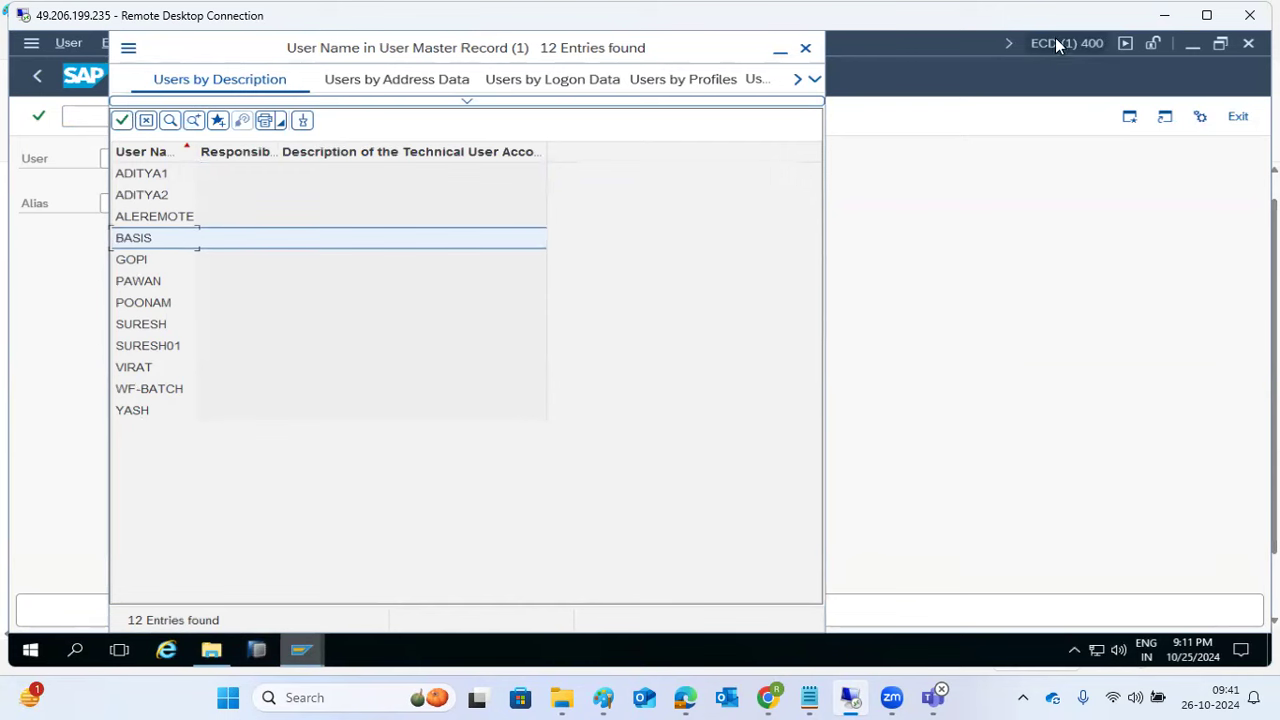
{"action": "mouse_move", "coordinate": [312, 645]}
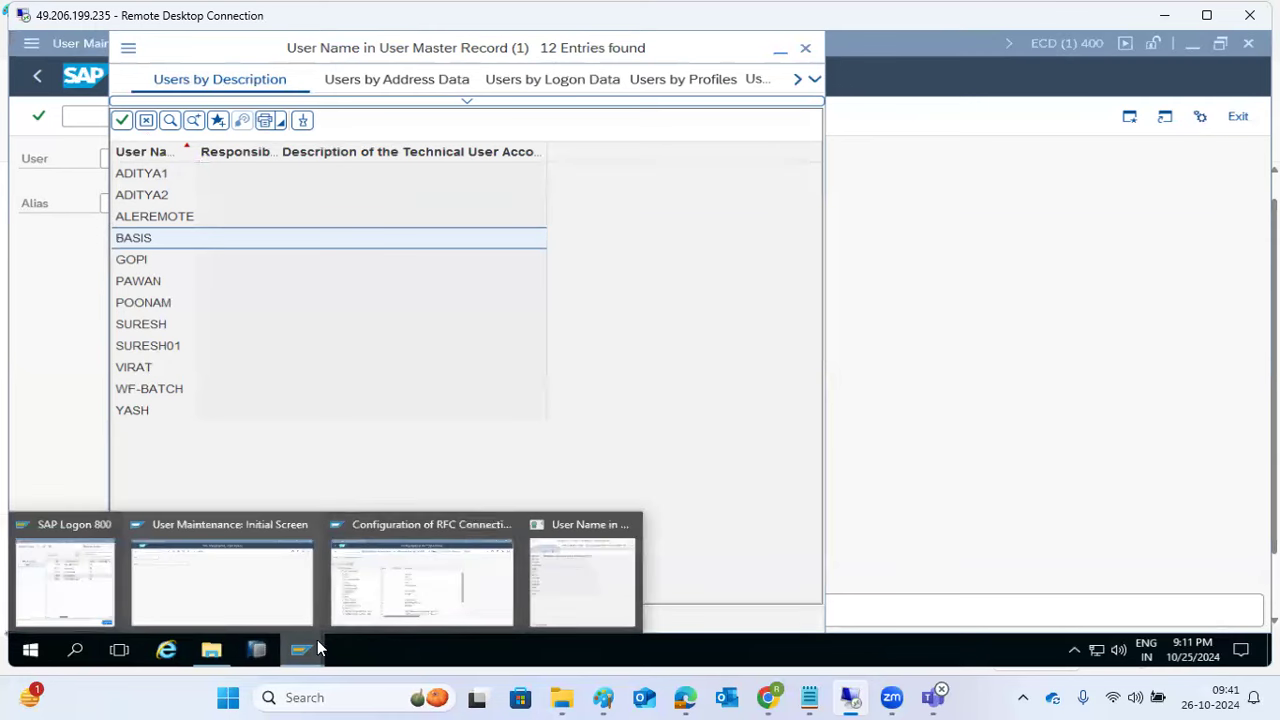
{"action": "left_click", "coordinate": [562, 572]}
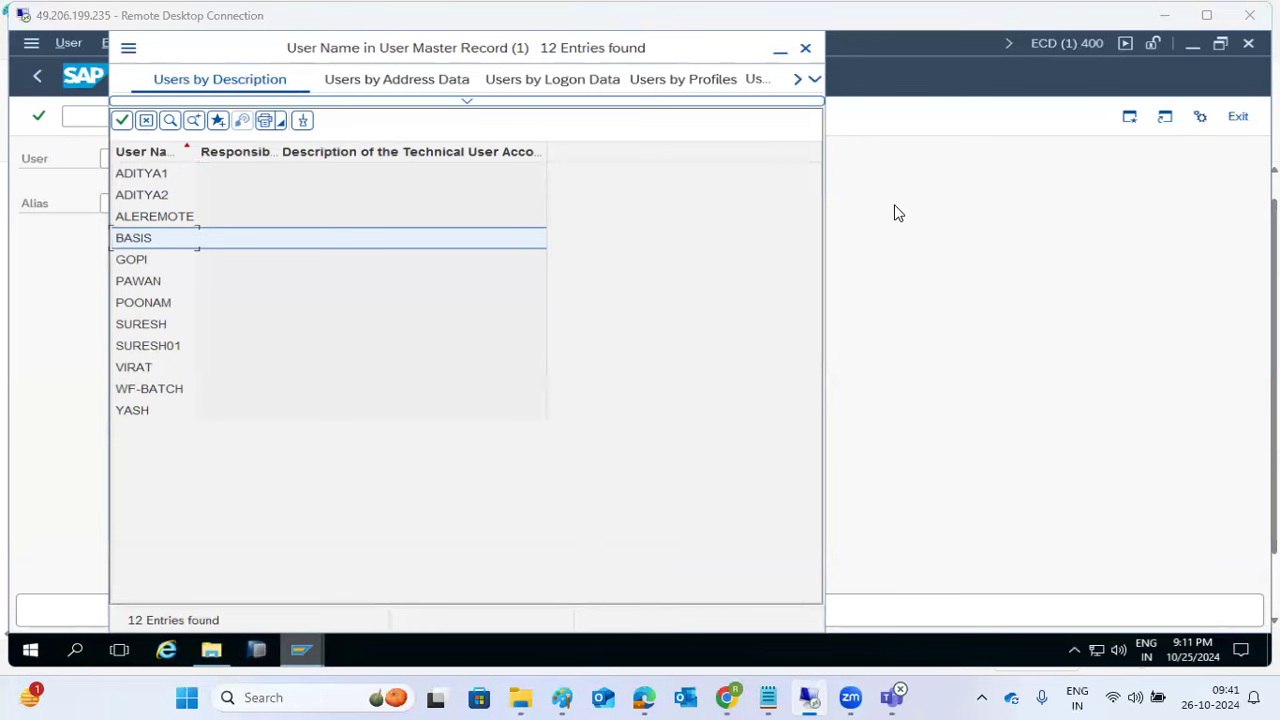
{"action": "left_click", "coordinate": [805, 47]}
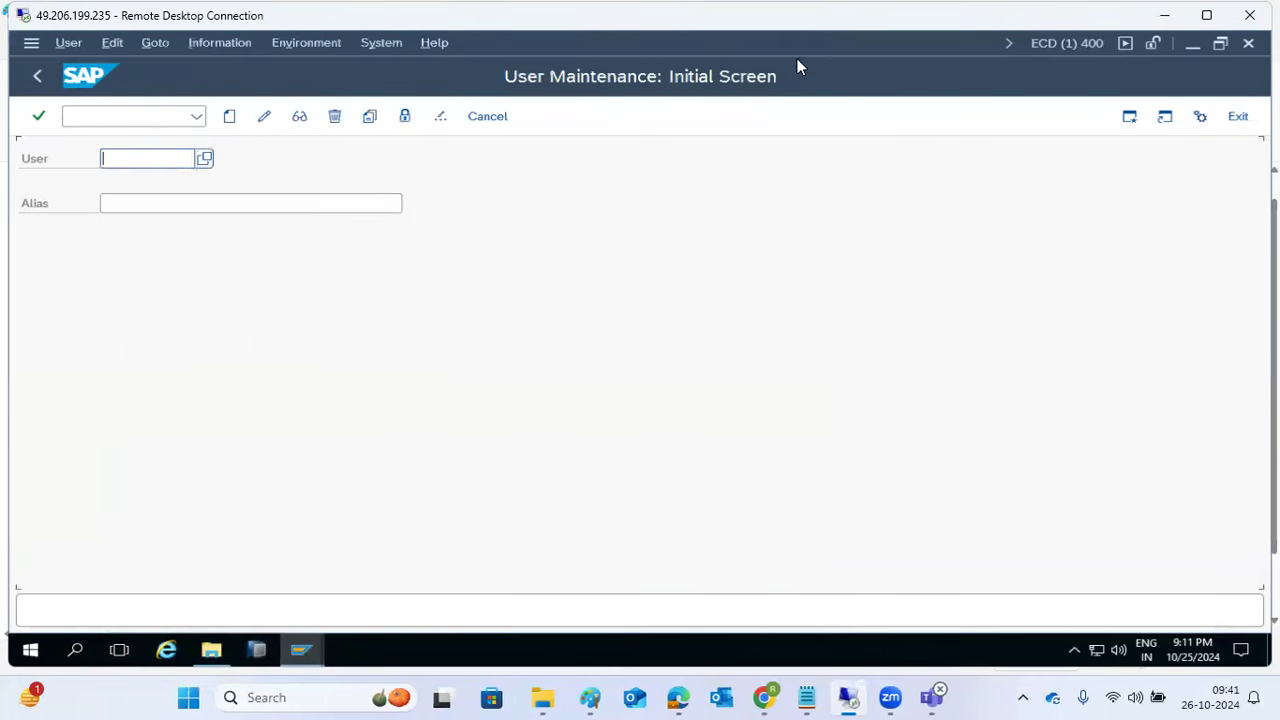
Step: Leave user maintenance, bring up the NW1 RFC connections list, then switch to the Paint diagram
{"action": "left_click", "coordinate": [37, 76]}
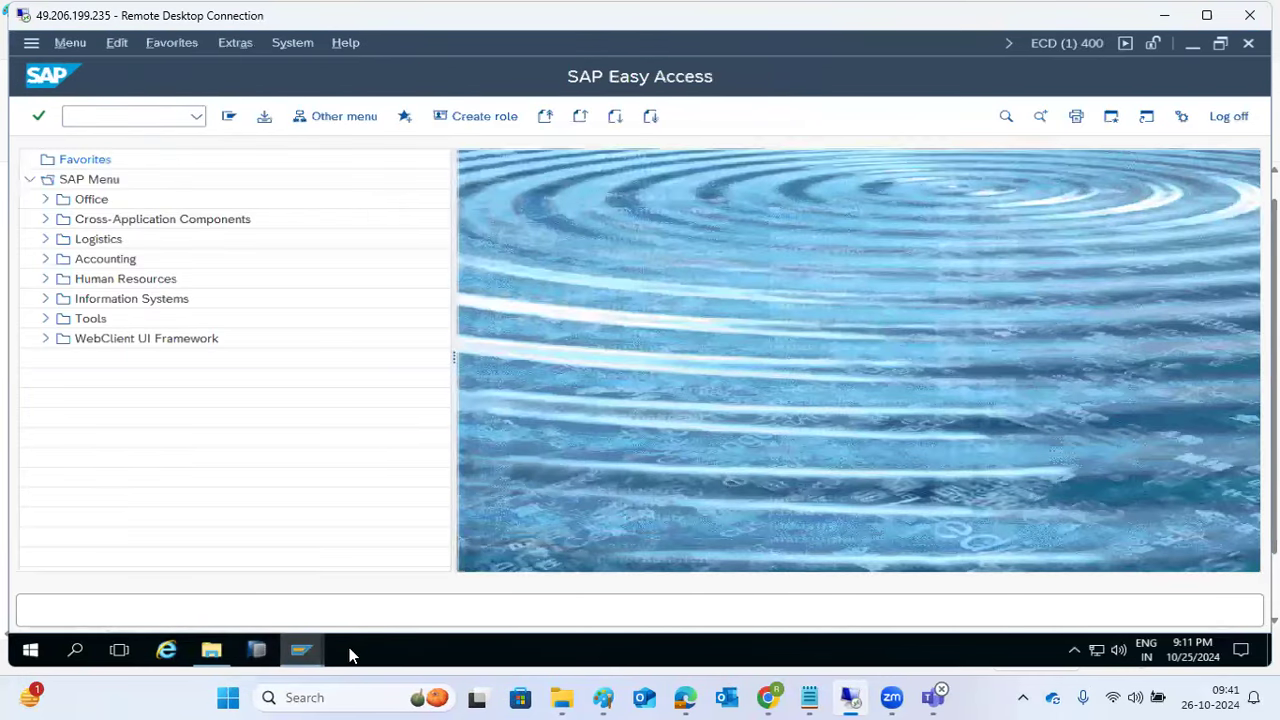
{"action": "mouse_move", "coordinate": [315, 660]}
{"action": "left_click", "coordinate": [437, 561]}
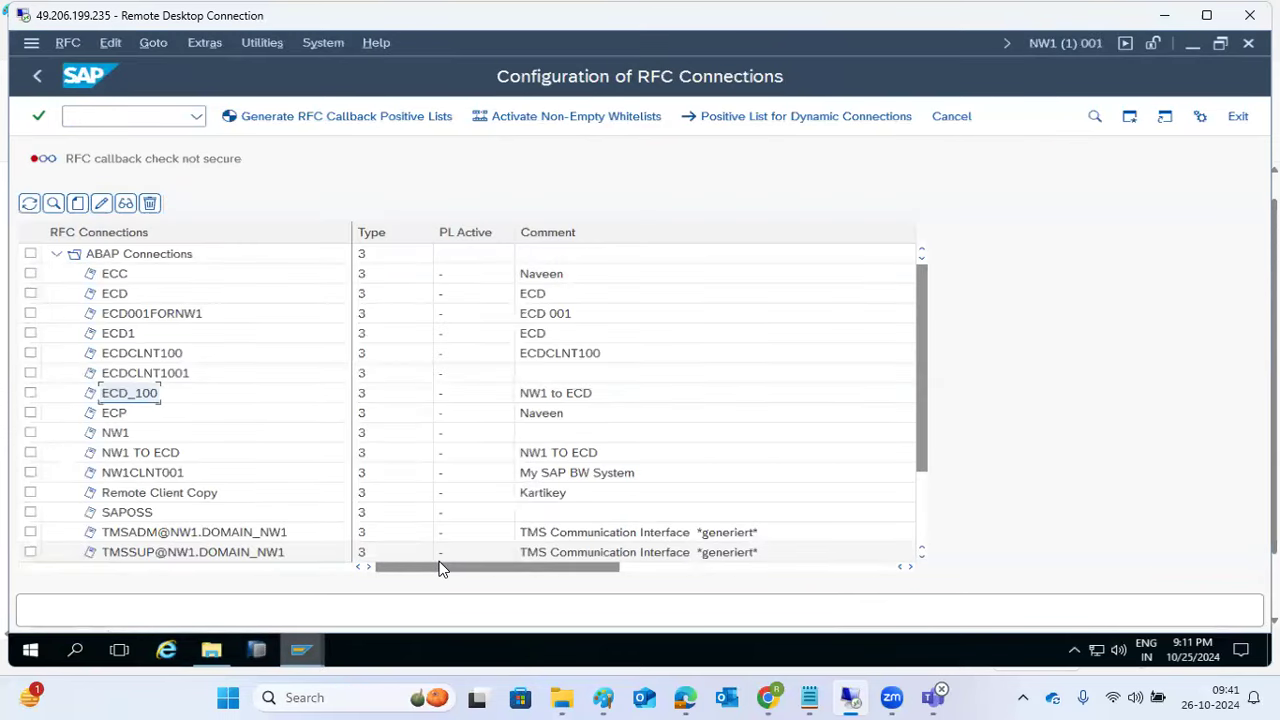
{"action": "left_click", "coordinate": [603, 697]}
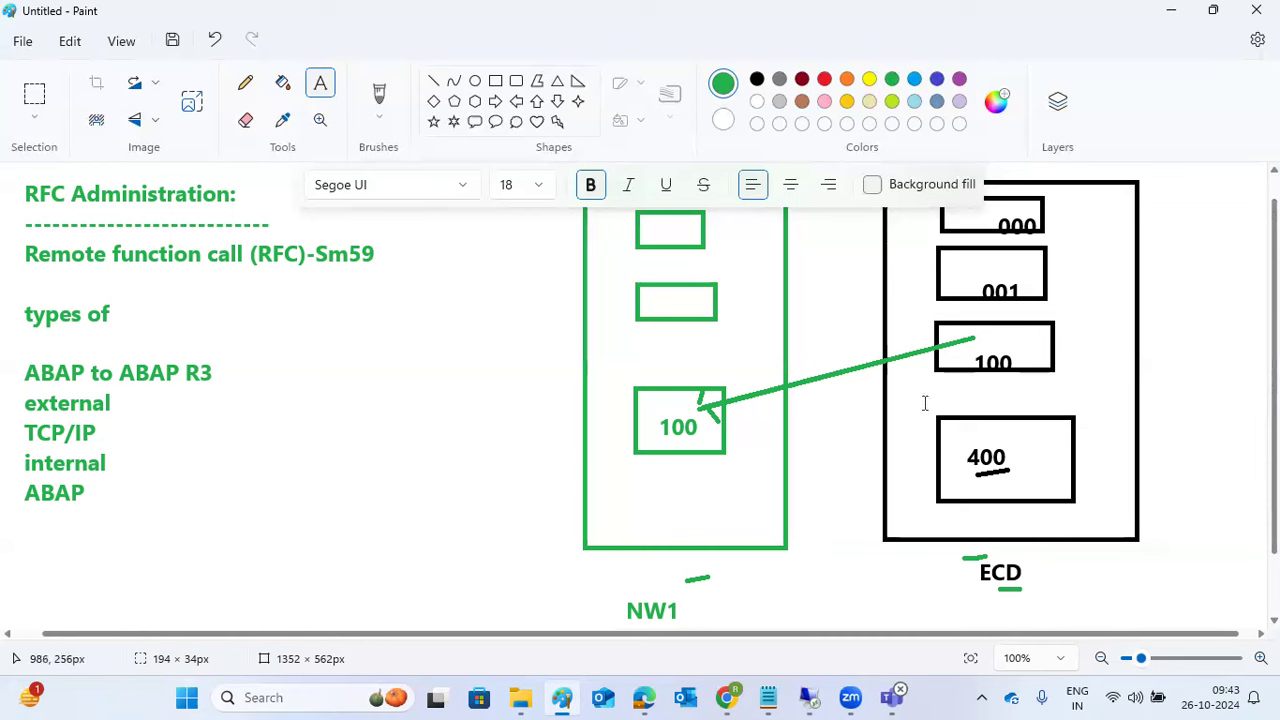
Step: Add a text box left of the NW1 diagram listing SCCL, SCC3, SCC9, SM59- on separate lines, and select all its text
{"action": "left_click_drag", "start_coordinate": [245, 318], "coordinate": [541, 568]}
{"action": "type", "text": "SCCL"}
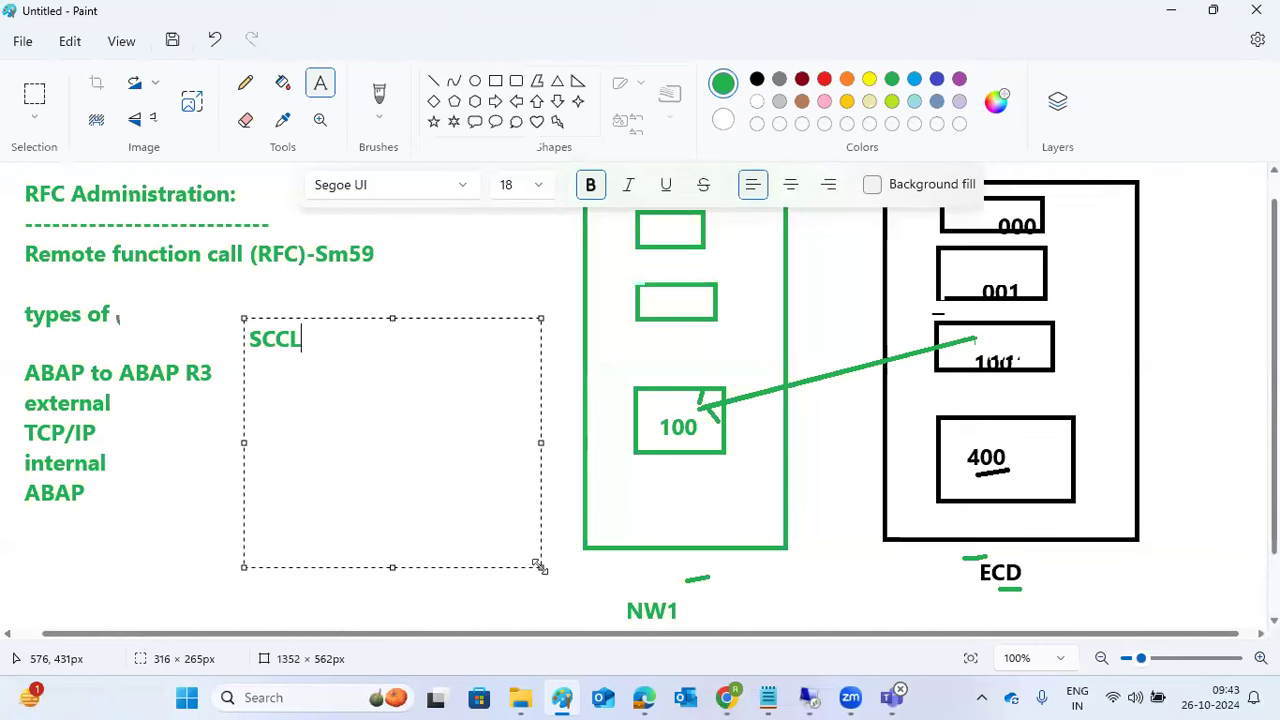
{"action": "key", "text": "Return"}
{"action": "type", "text": "SCC3"}
{"action": "key", "text": "Return"}
{"action": "type", "text": "SCC9"}
{"action": "key", "text": "Return"}
{"action": "type", "text": "SM59"}
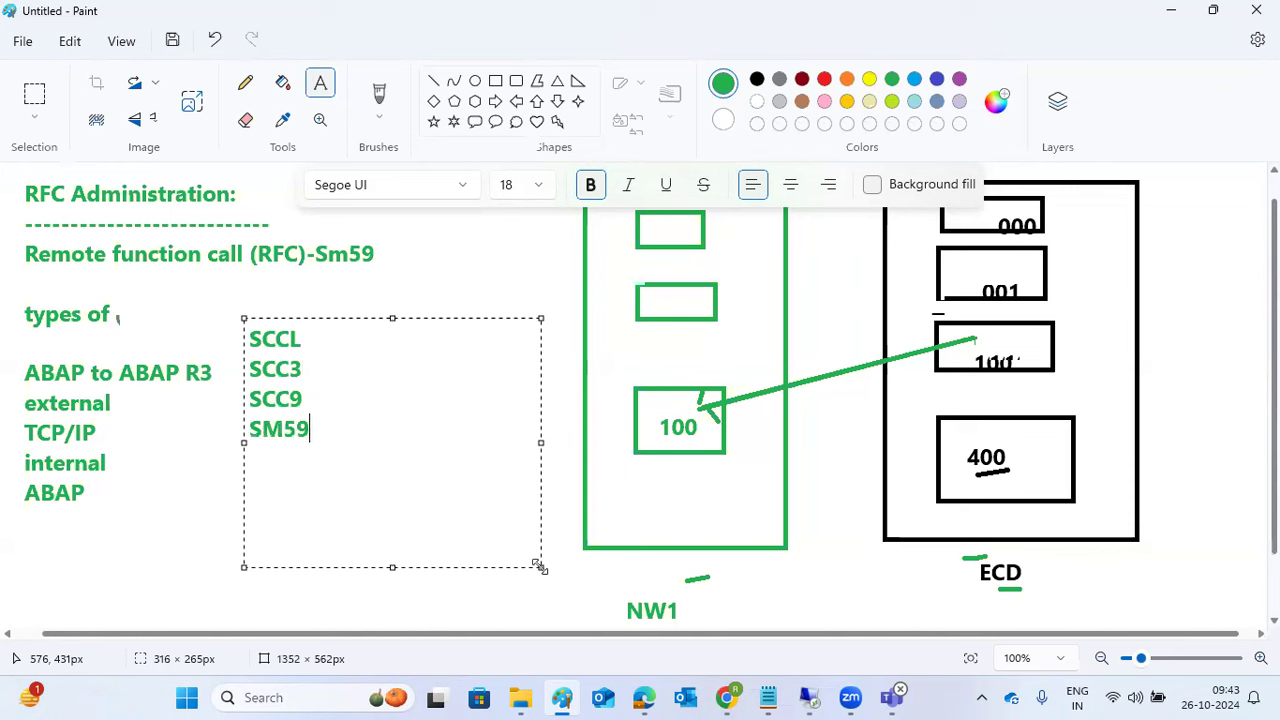
{"action": "type", "text": "-"}
{"action": "key", "text": "ctrl+a"}
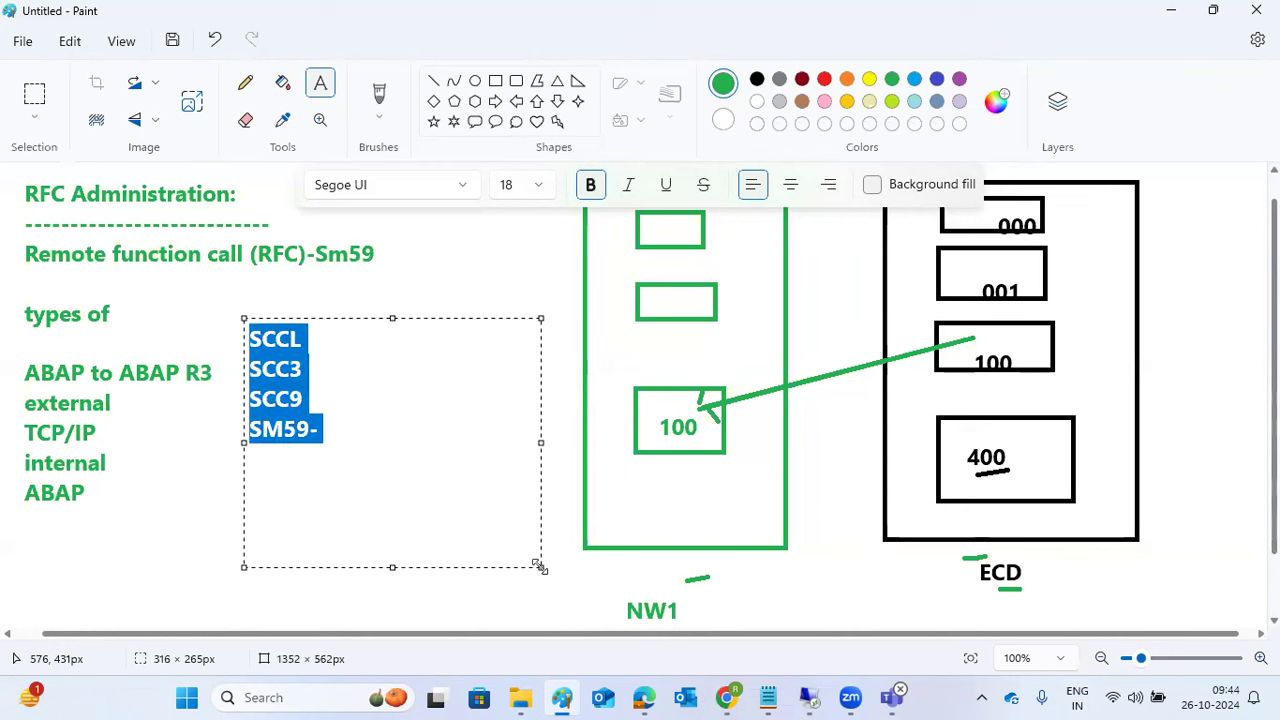
Step: Return to the SAP session and close NW1, confirming the log-off
{"action": "left_click", "coordinate": [811, 695]}
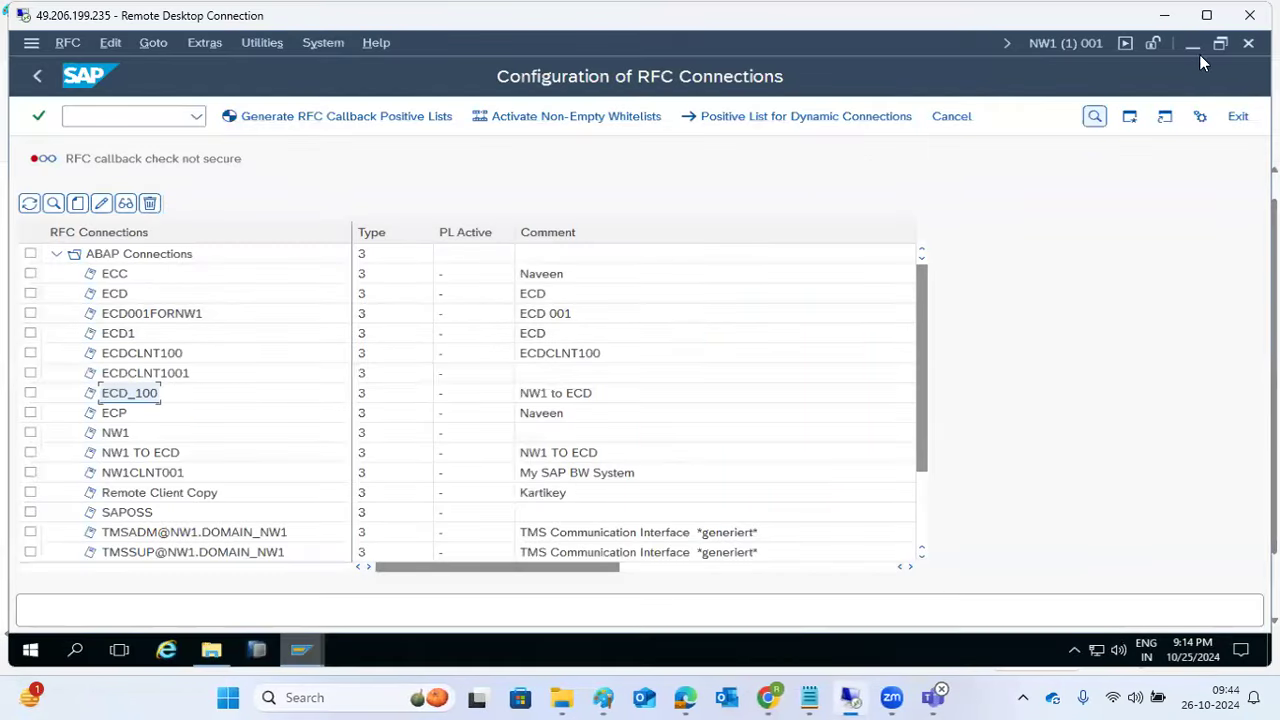
{"action": "left_click", "coordinate": [1248, 43]}
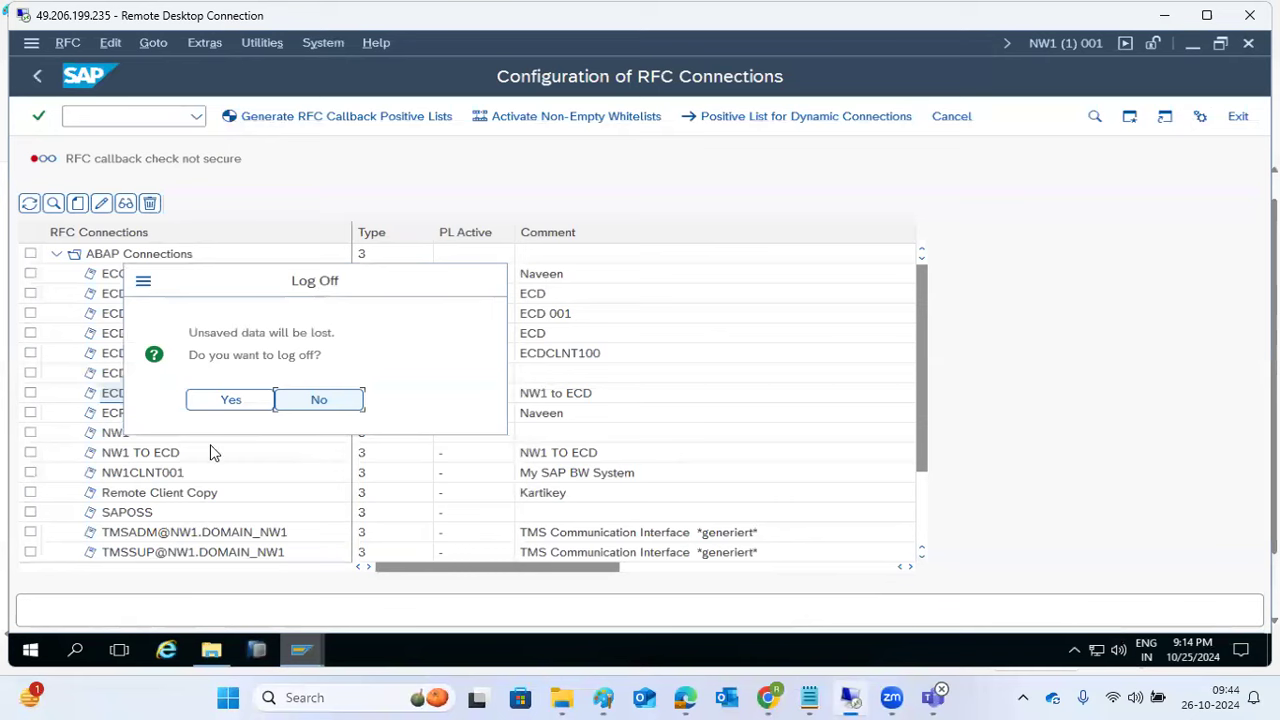
{"action": "left_click", "coordinate": [228, 397]}
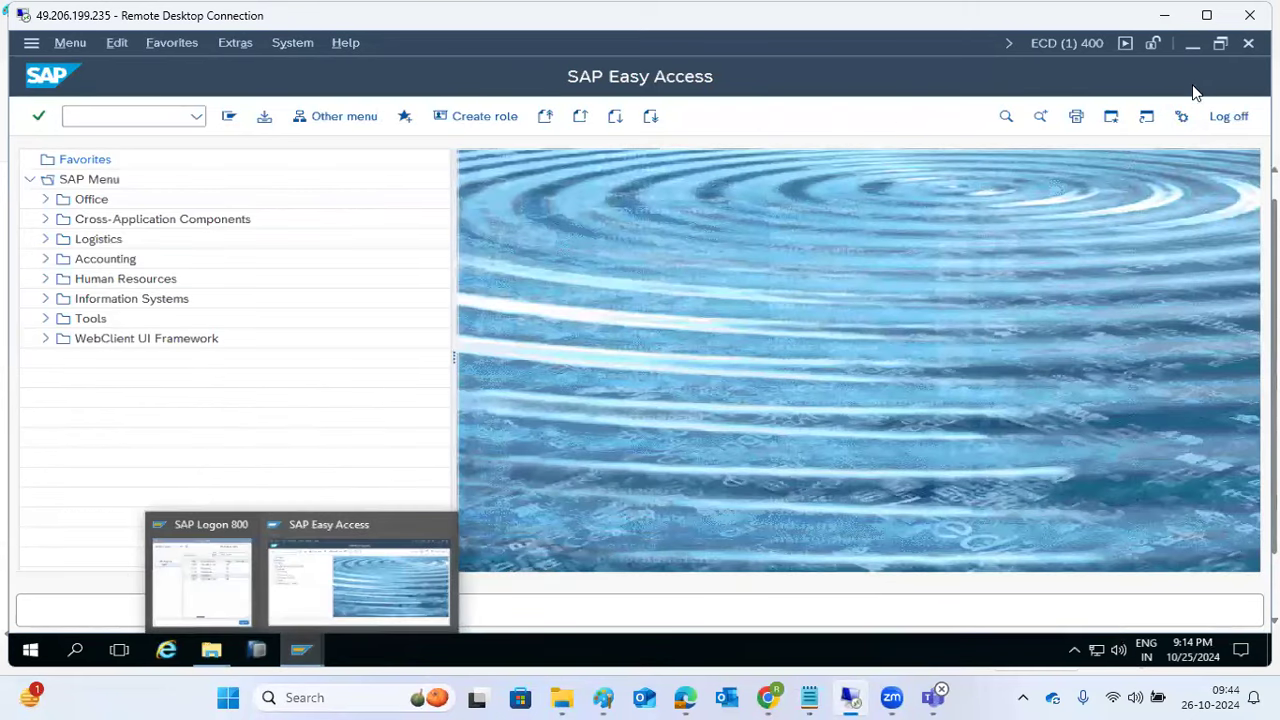
Step: Log off the ECD Easy Access session and reopen the ECD logon screen with client 100
{"action": "left_click", "coordinate": [1248, 43]}
{"action": "left_click", "coordinate": [233, 399]}
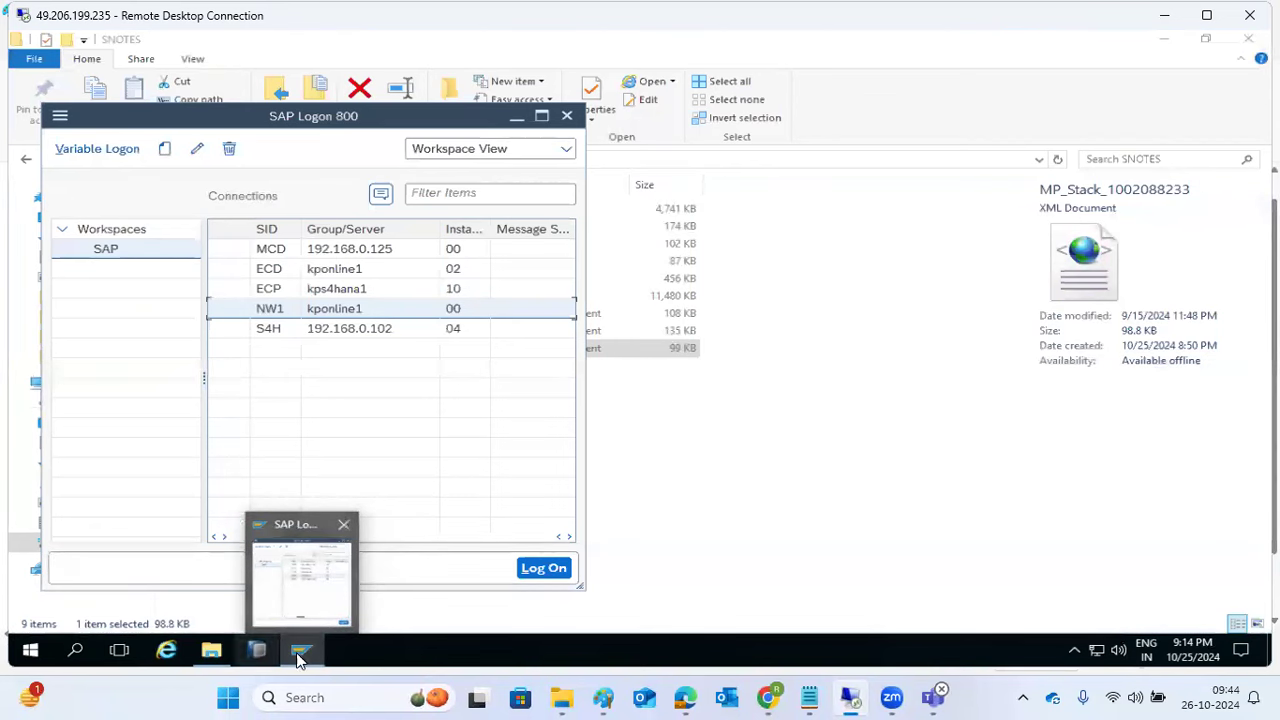
{"action": "double_click", "coordinate": [251, 268]}
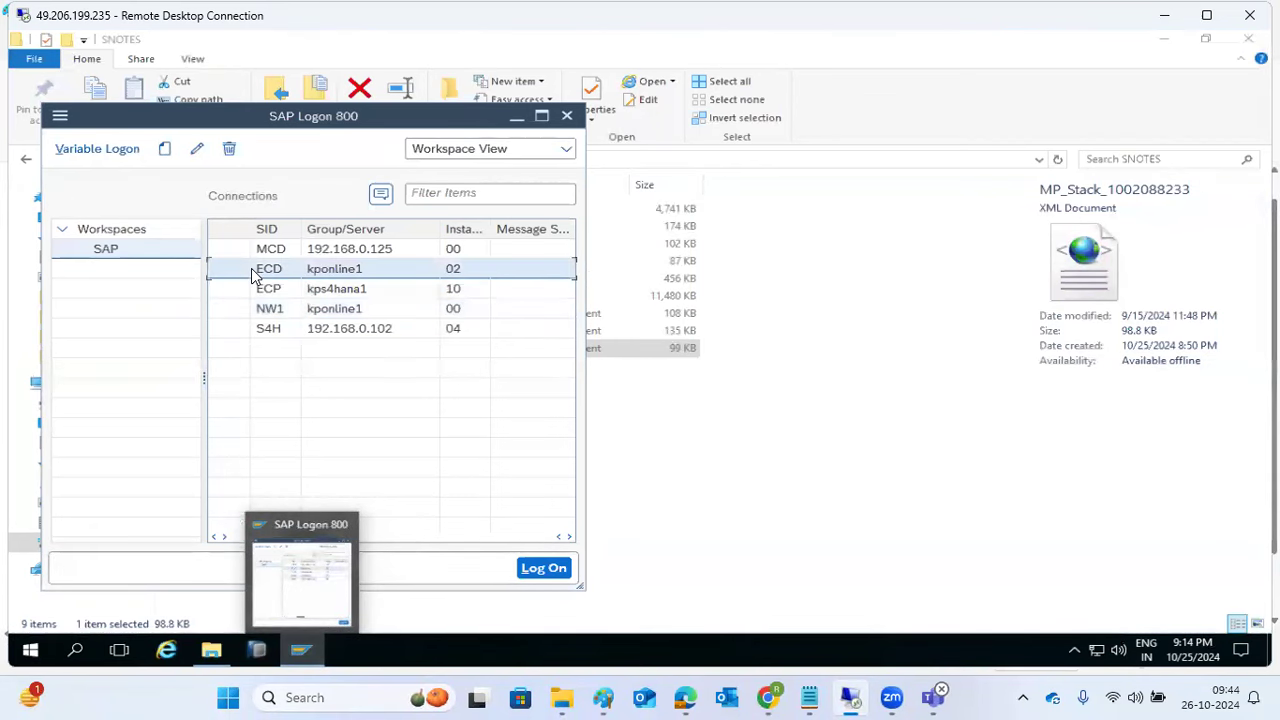
{"action": "left_click", "coordinate": [187, 160]}
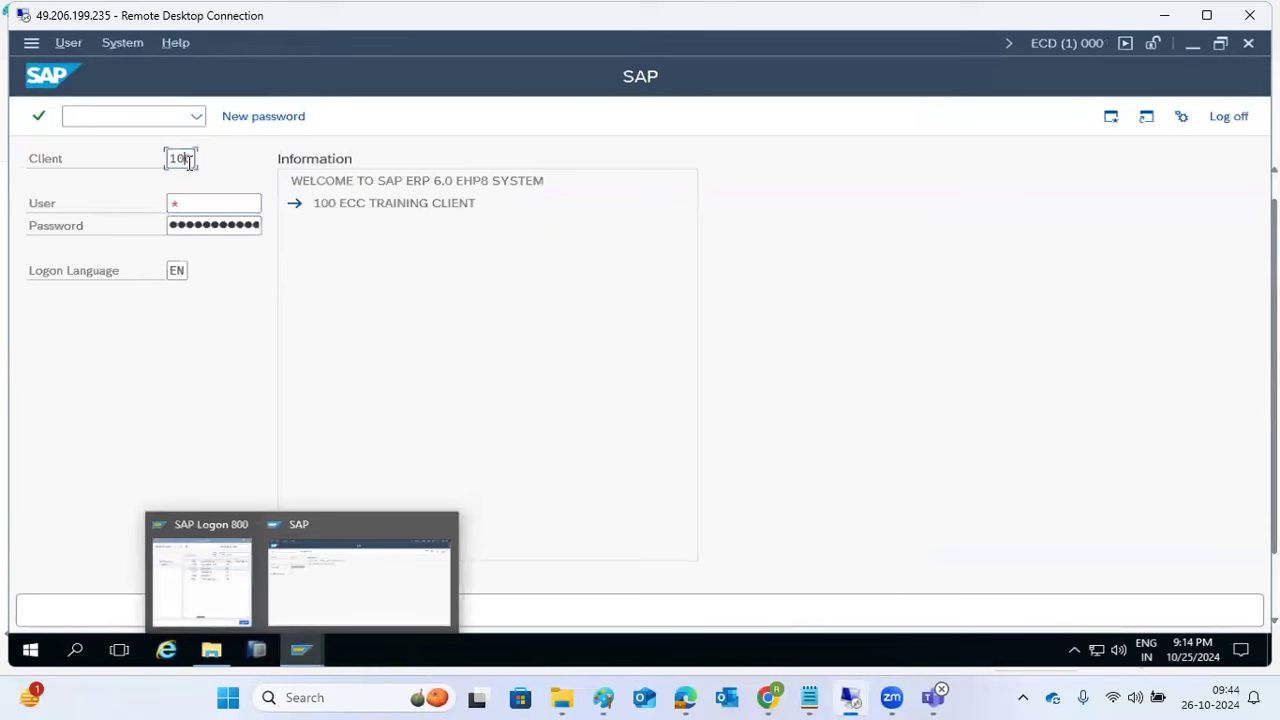
{"action": "left_click_drag", "start_coordinate": [187, 160], "coordinate": [168, 157]}
Step: Abandon the ECD logon and open the NW1 logon screen instead
{"action": "left_click", "coordinate": [1229, 116]}
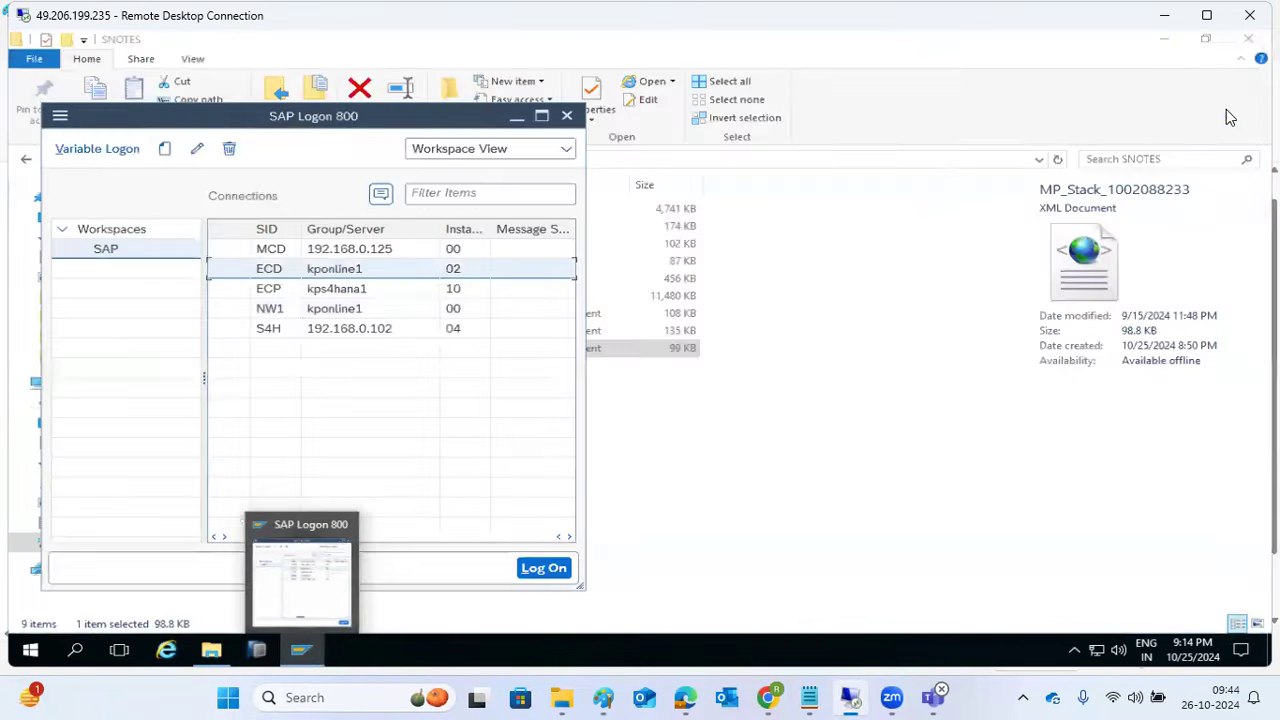
{"action": "left_click", "coordinate": [240, 311]}
{"action": "double_click", "coordinate": [240, 309]}
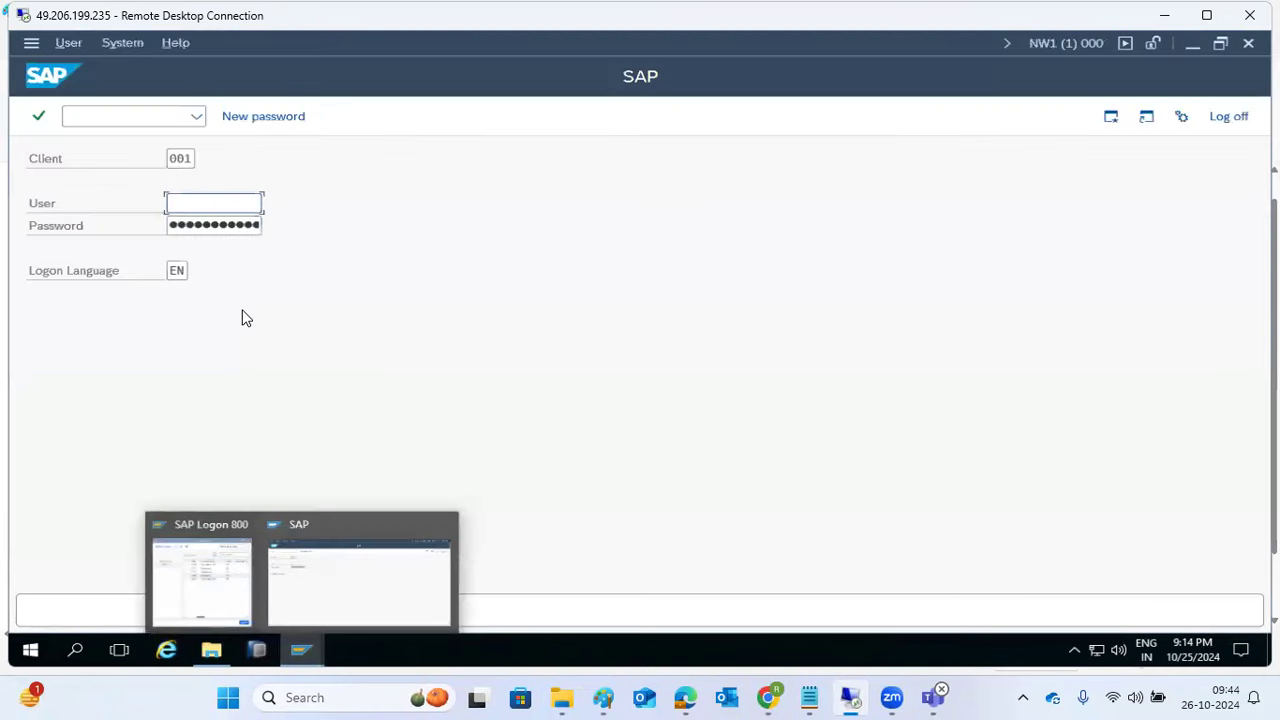
Step: Log on to NW1 client 100 with the user name and dismiss the copyright notice
{"action": "left_click", "coordinate": [188, 162]}
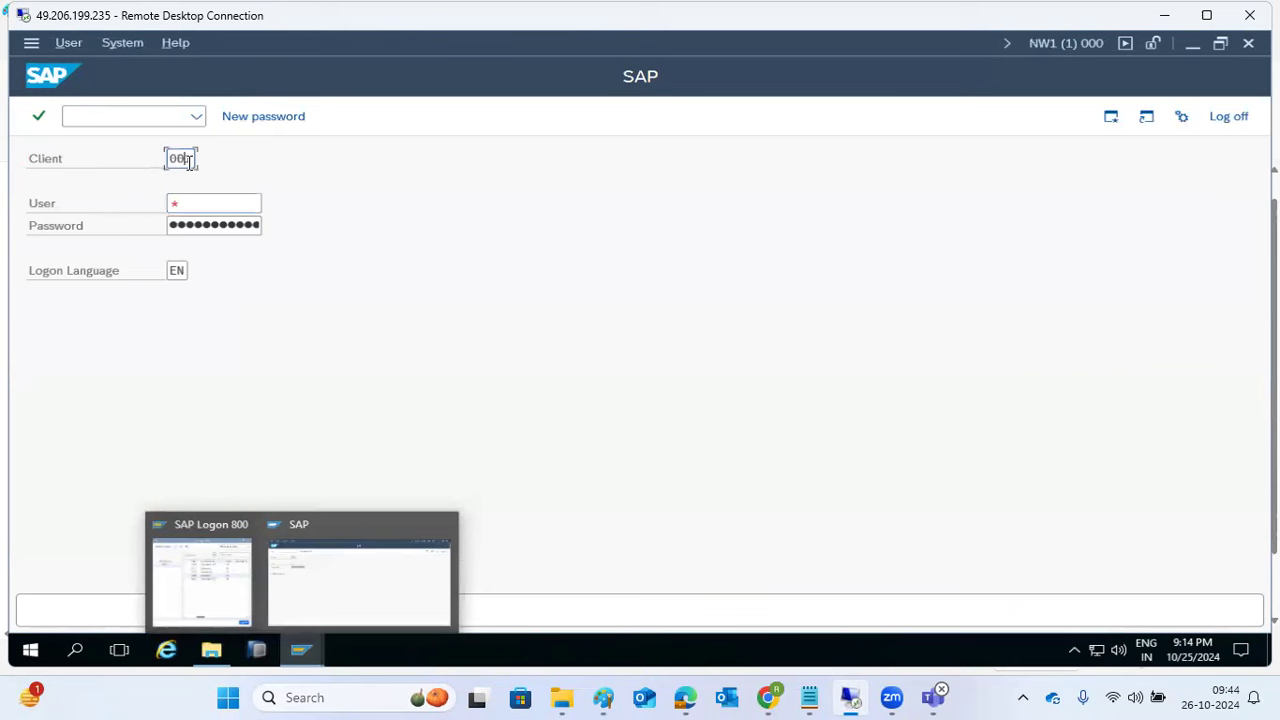
{"action": "type", "text": "100"}
{"action": "key", "text": "Tab"}
{"action": "type", "text": "sap*"}
{"action": "key", "text": "Tab"}
{"action": "key", "text": "Return"}
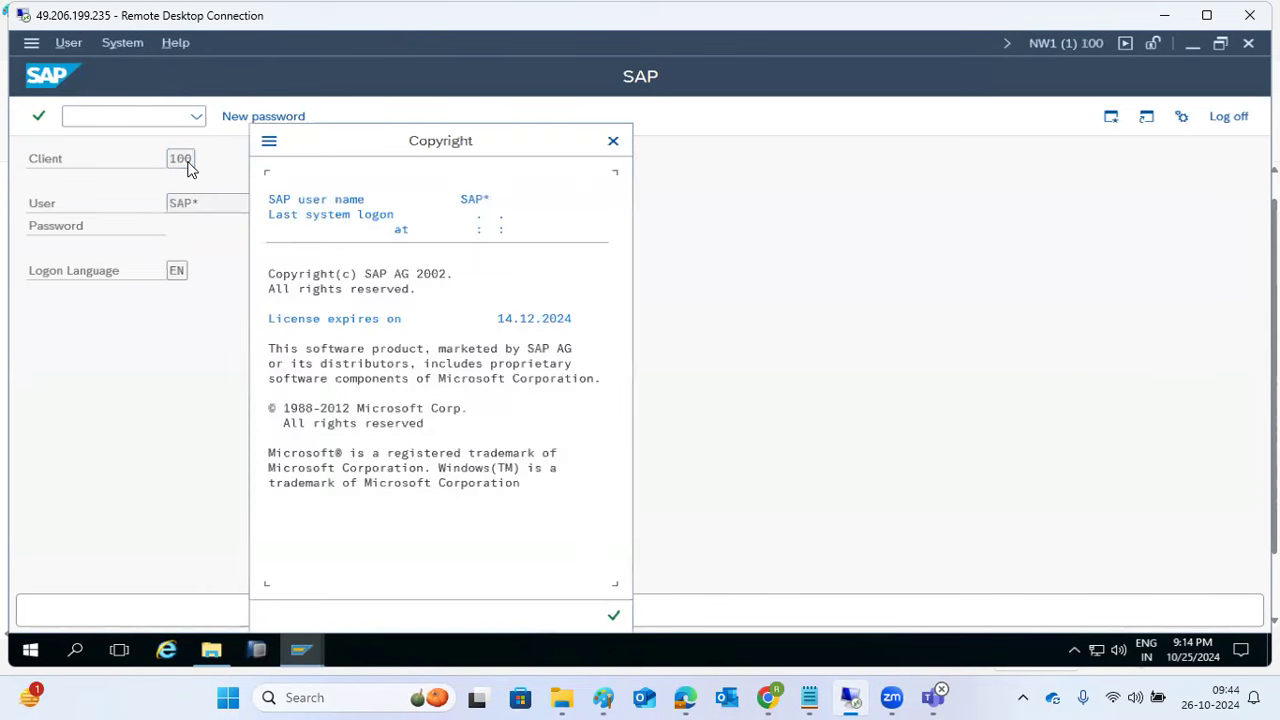
{"action": "key", "text": "Return"}
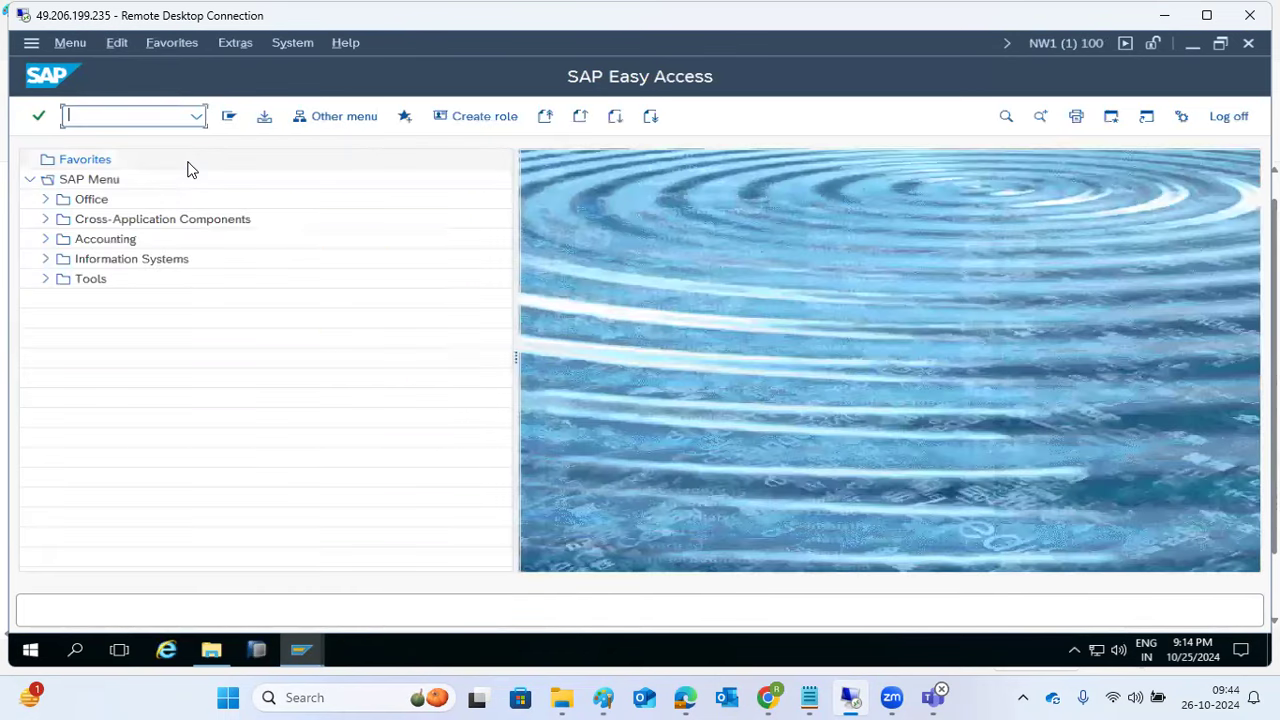
Step: Review the SCC4 clients overview table, then go back to Easy Access
{"action": "type", "text": "scc4"}
{"action": "key", "text": "Return"}
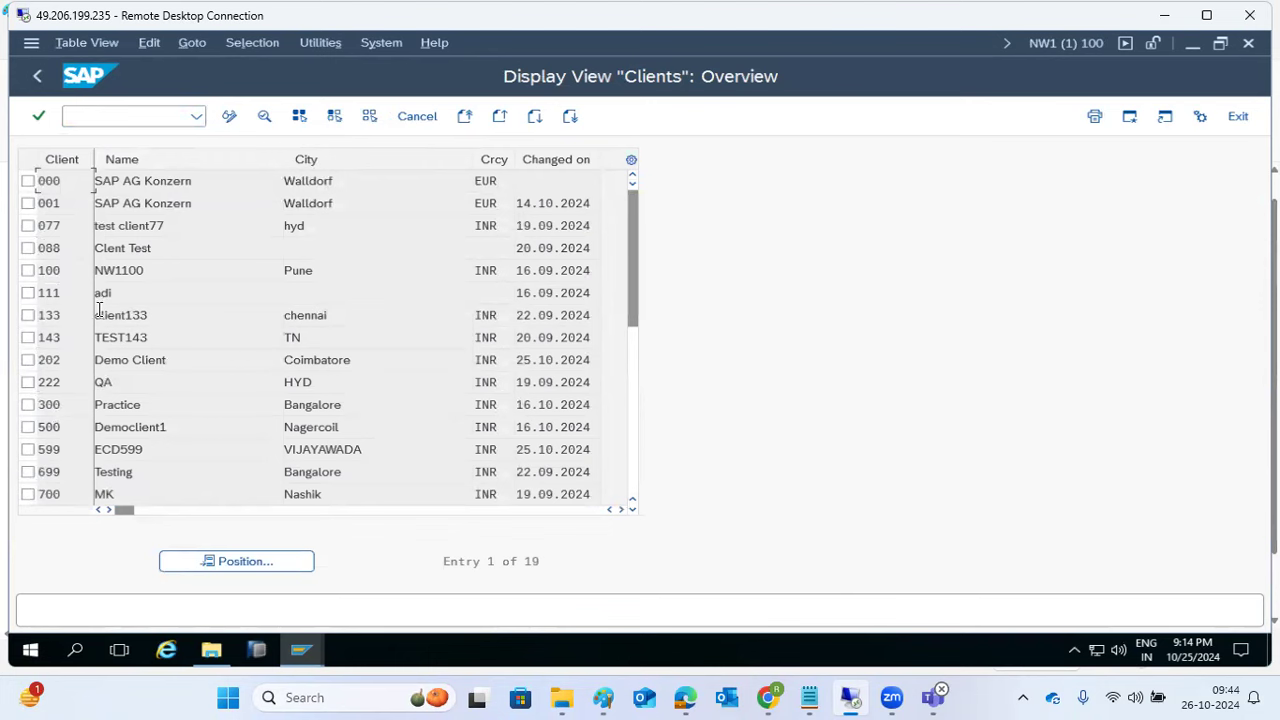
{"action": "left_click_drag", "start_coordinate": [62, 203], "coordinate": [25, 205]}
{"action": "left_click", "coordinate": [34, 82]}
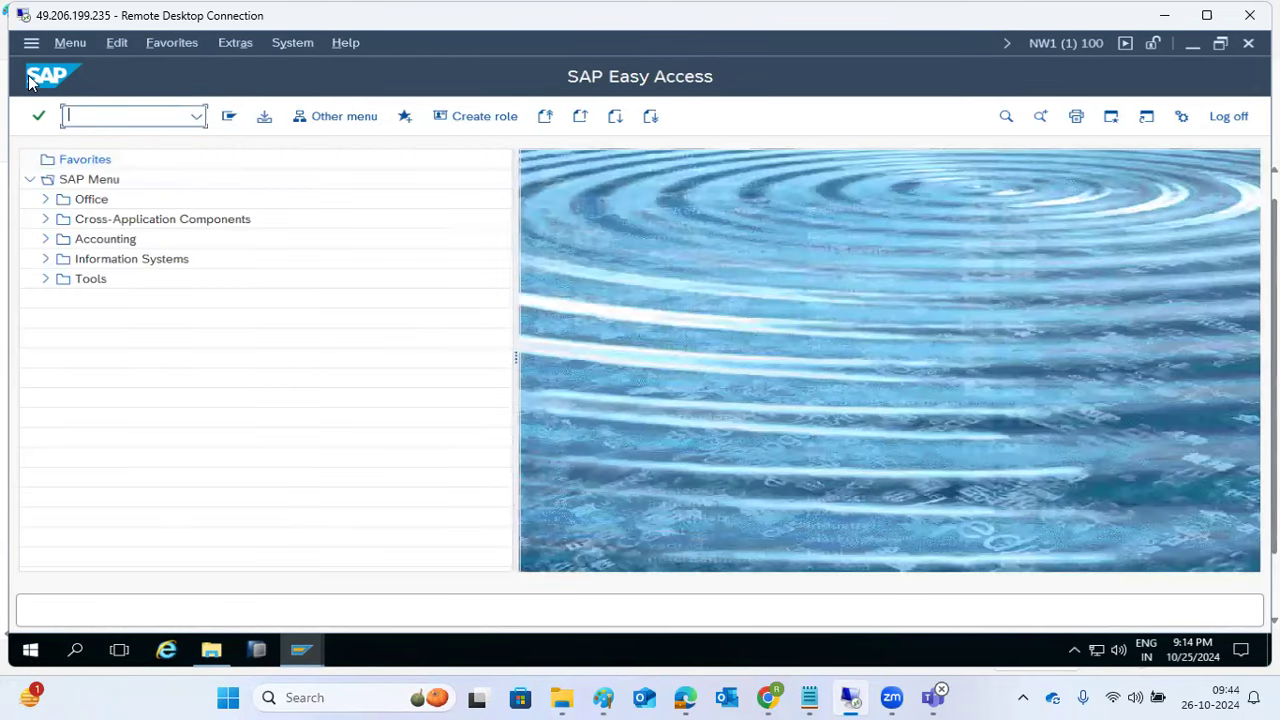
{"action": "left_click", "coordinate": [615, 698]}
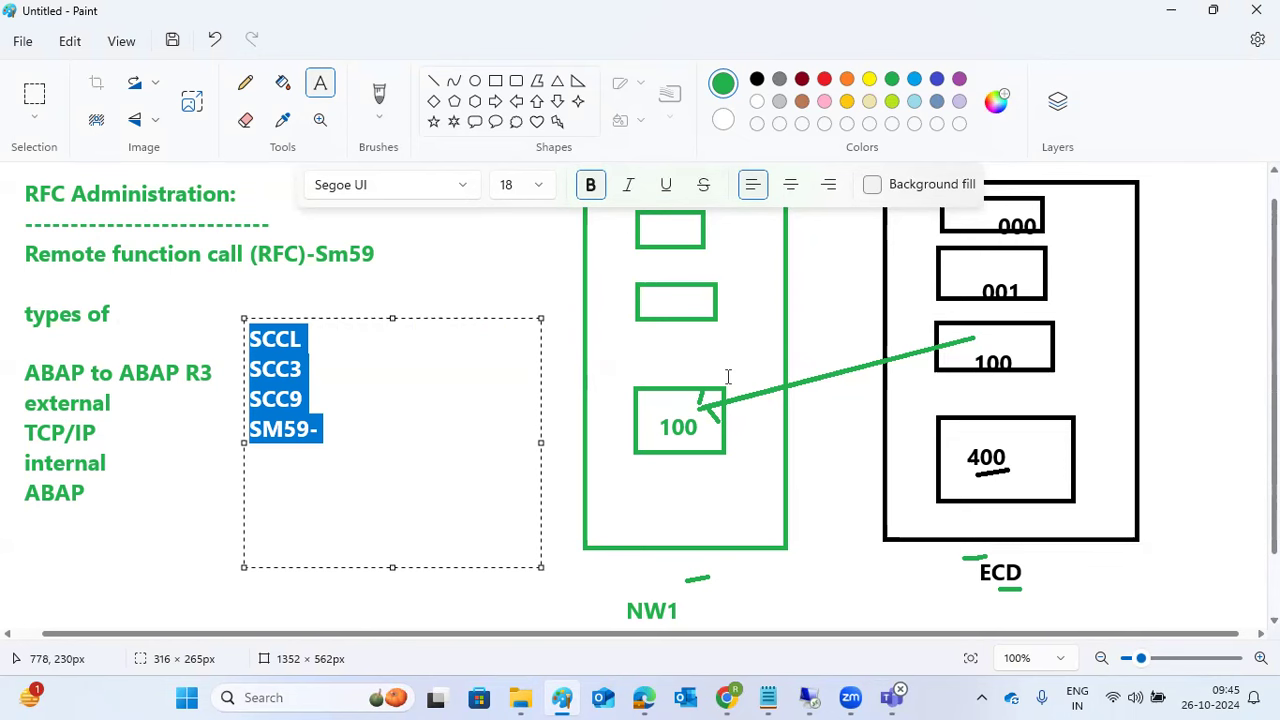
{"action": "left_click", "coordinate": [809, 697]}
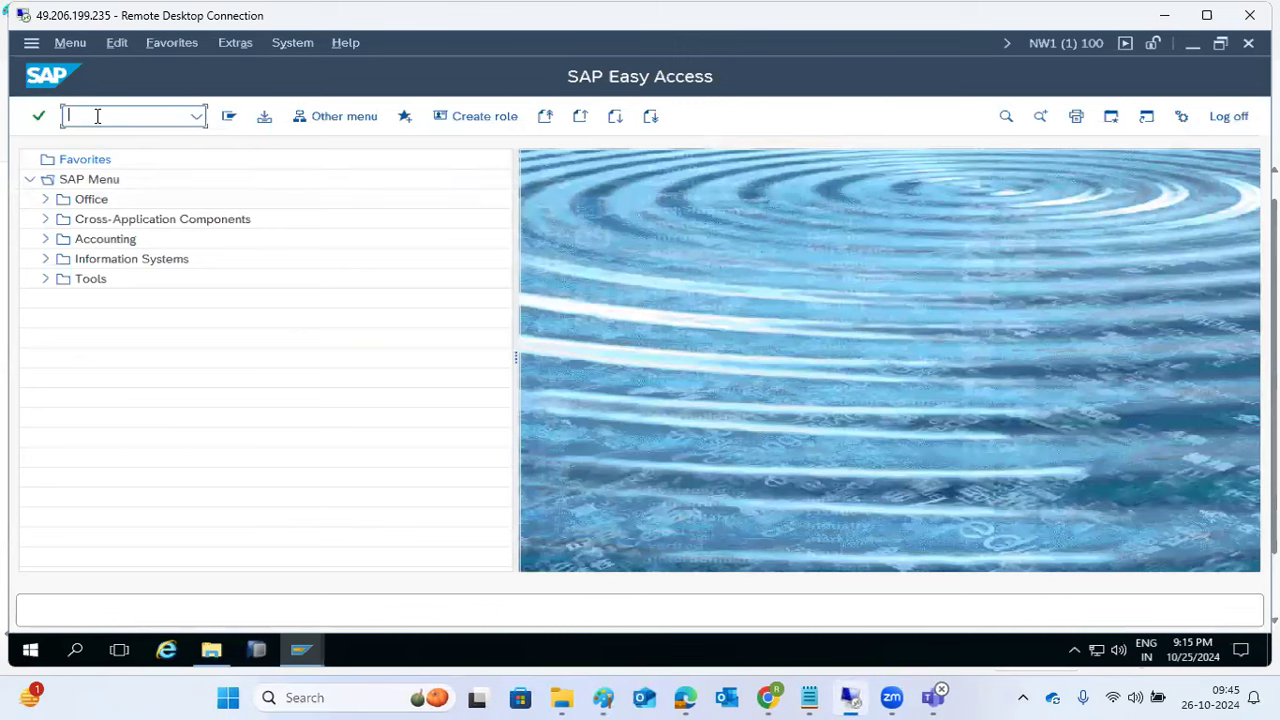
Step: Bring the NW1 session's SAP Easy Access window back to the front
{"action": "mouse_move", "coordinate": [300, 650]}
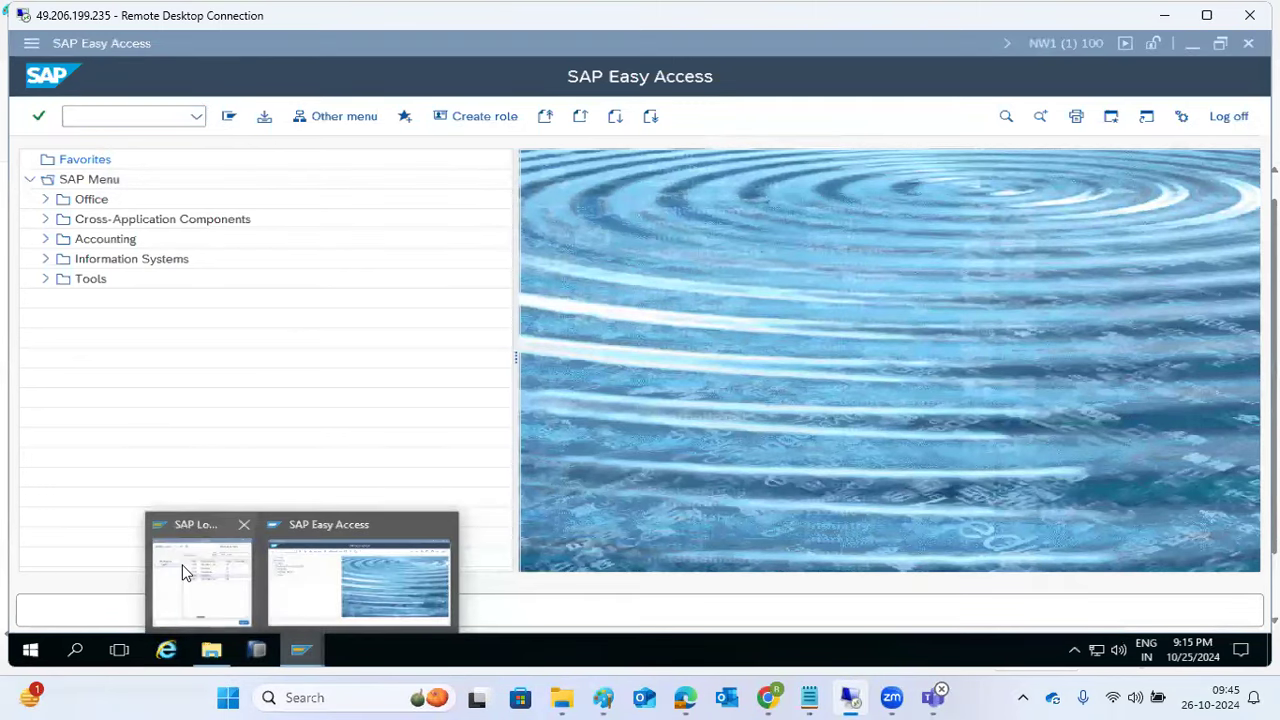
{"action": "left_click", "coordinate": [183, 569]}
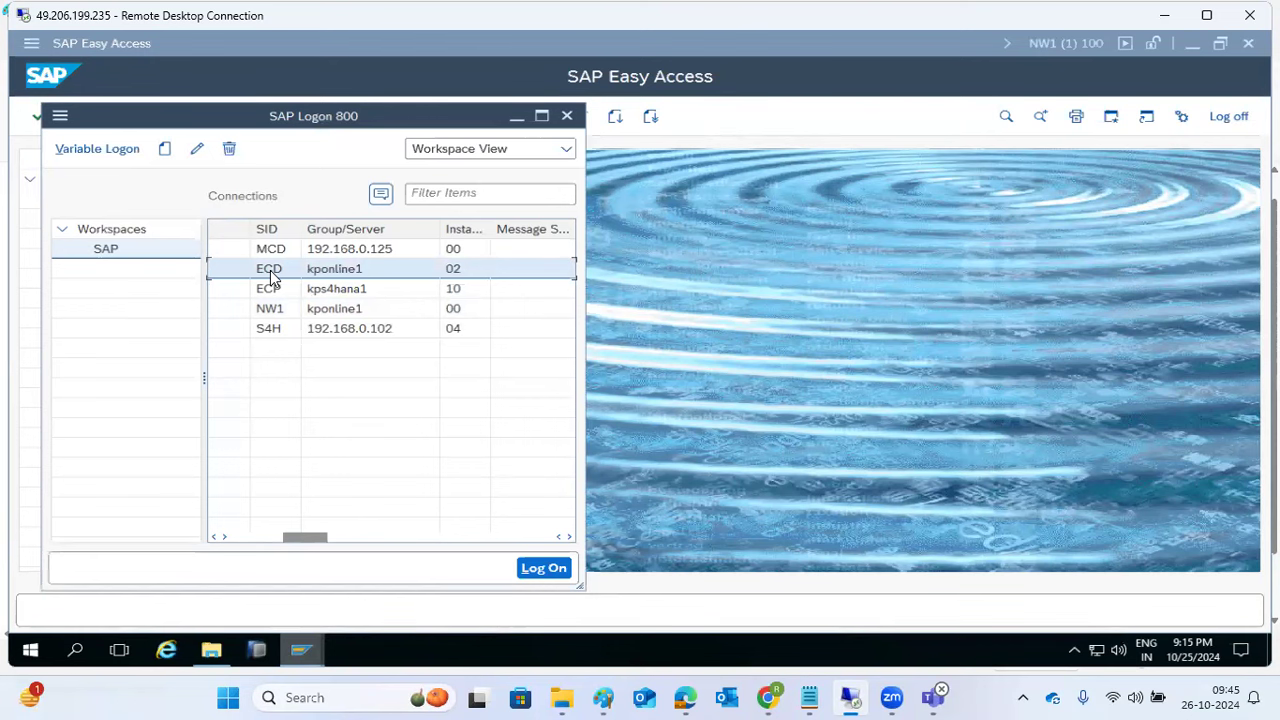
{"action": "left_click", "coordinate": [791, 321]}
{"action": "left_click", "coordinate": [101, 115]}
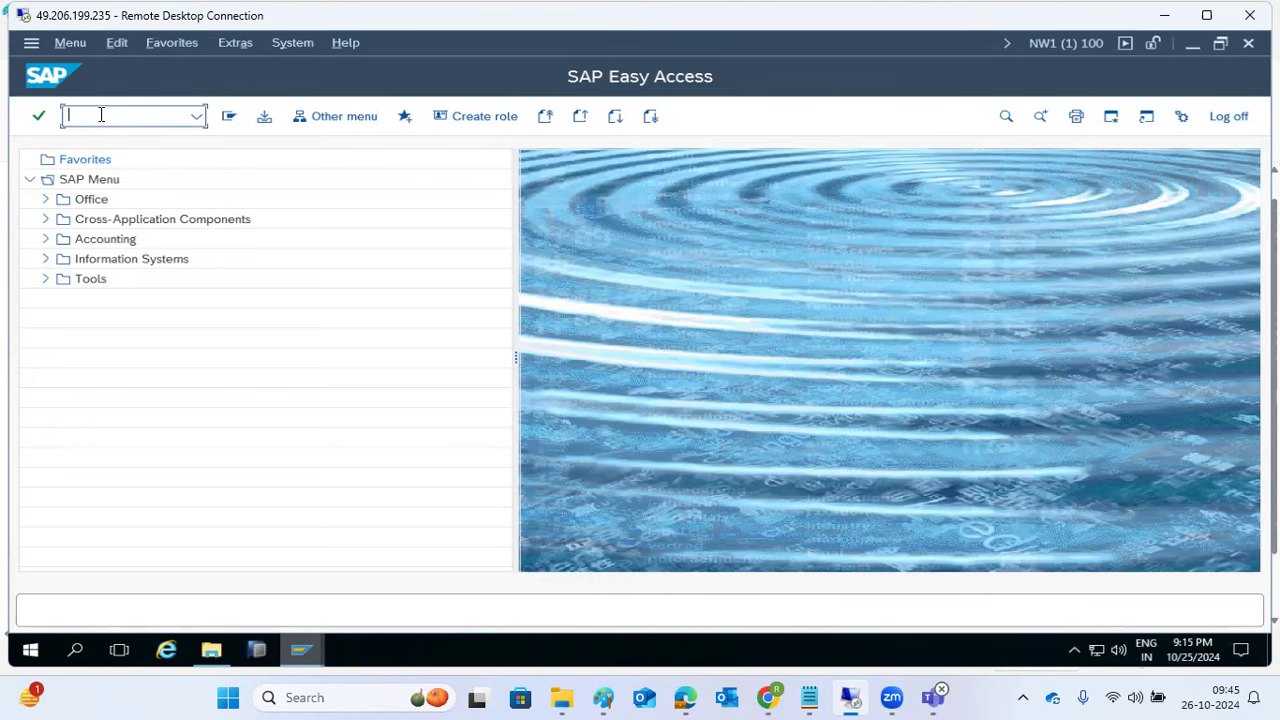
Step: Launch report RSSPACECHECK via SA38 to reach its memory-requirement selection screen
{"action": "type", "text": "sa38"}
{"action": "key", "text": "Return"}
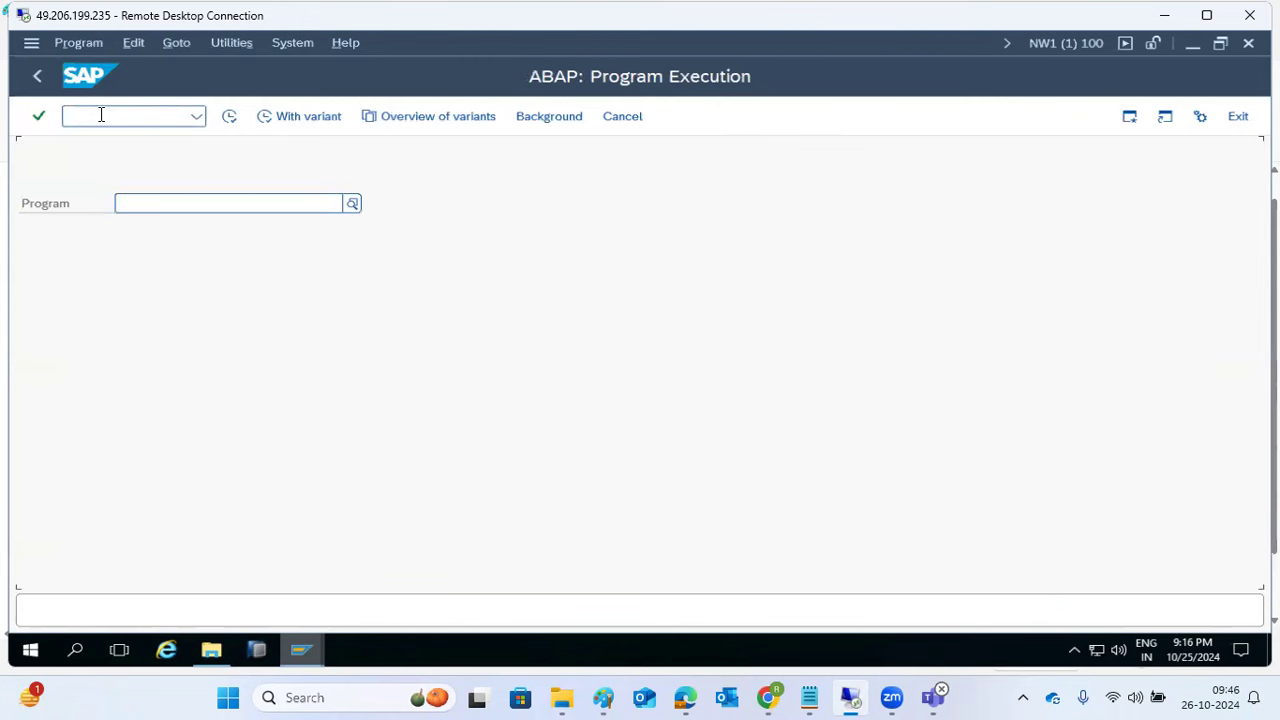
{"action": "type", "text": "RS"}
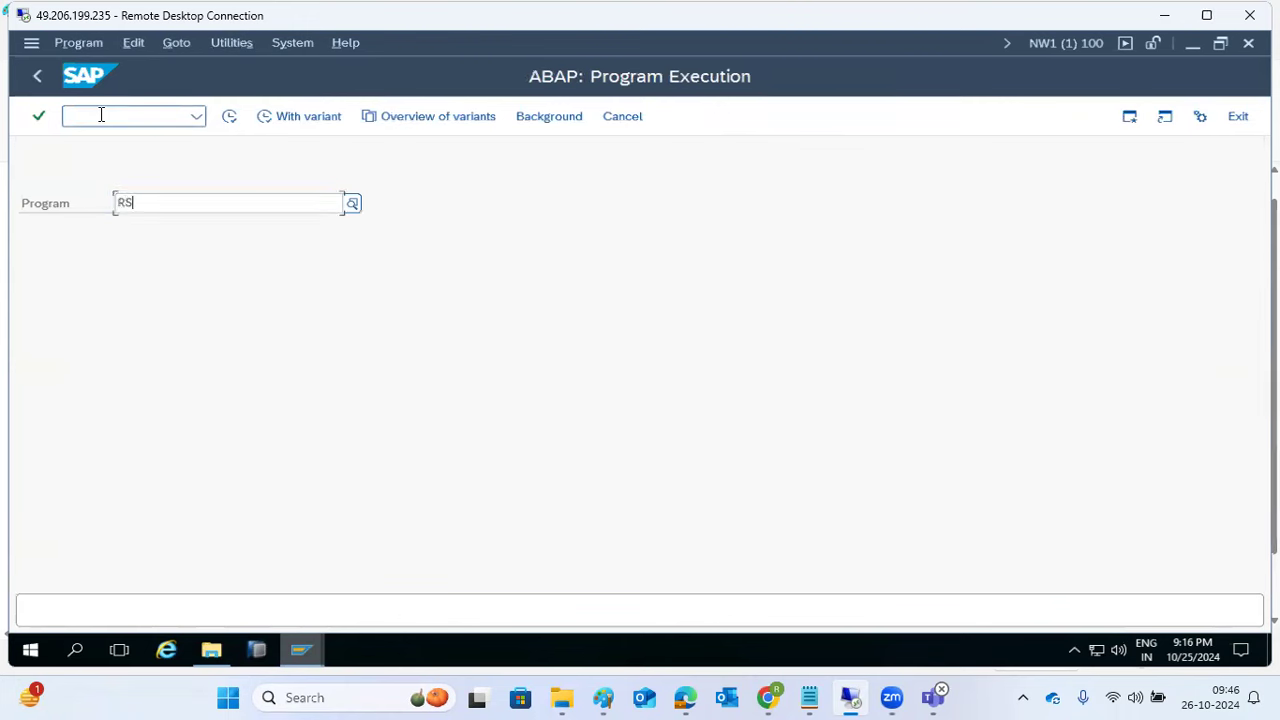
{"action": "type", "text": "P"}
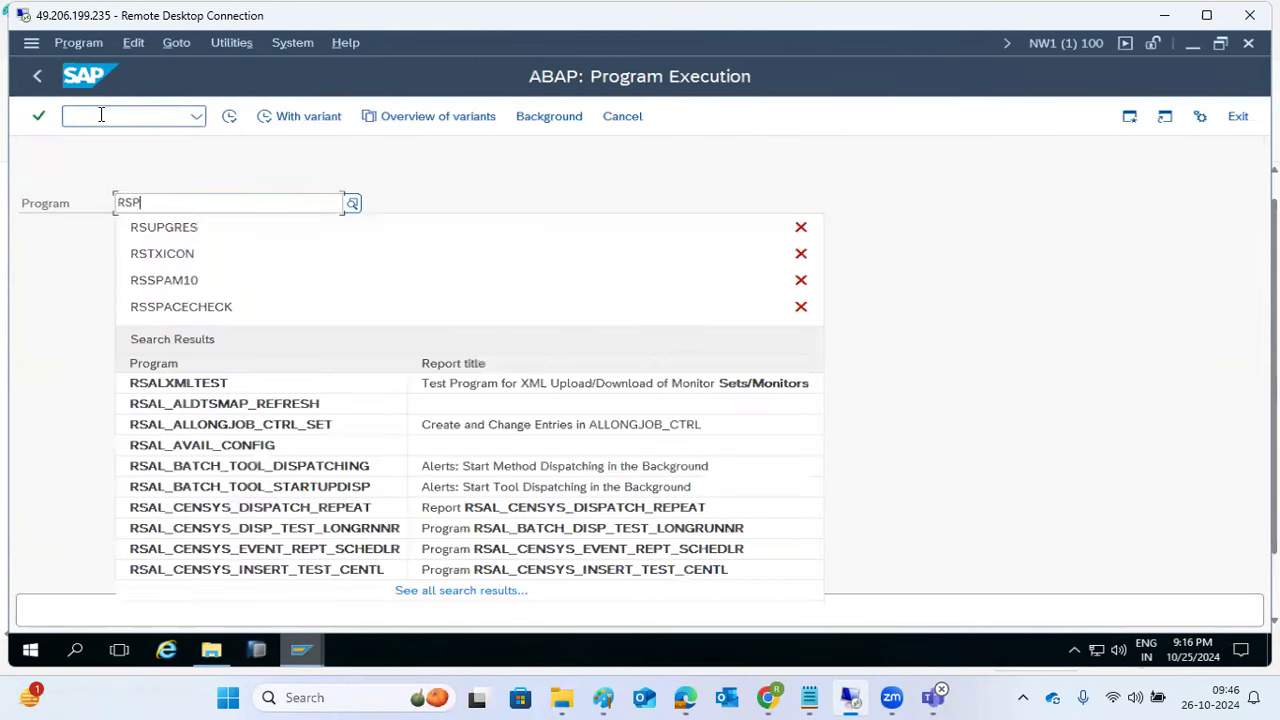
{"action": "key", "text": "BackSpace"}
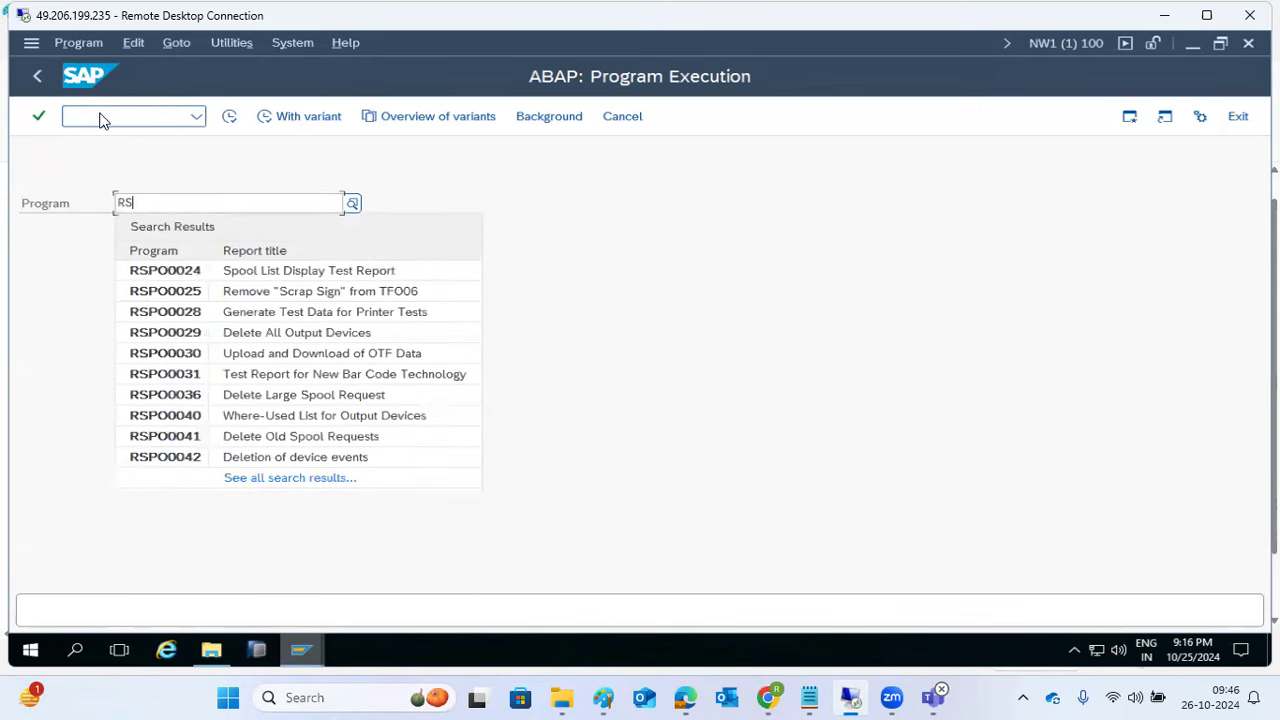
{"action": "type", "text": "SPACE"}
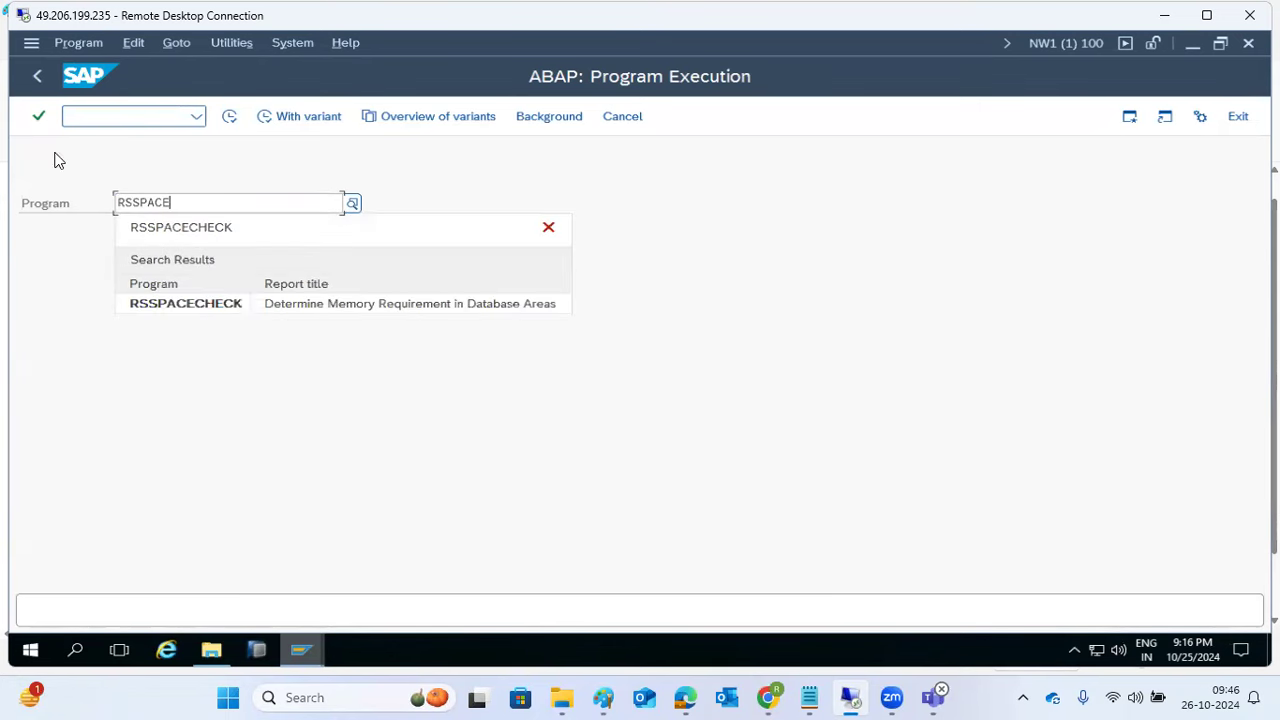
{"action": "left_click", "coordinate": [180, 303]}
{"action": "left_click", "coordinate": [234, 127]}
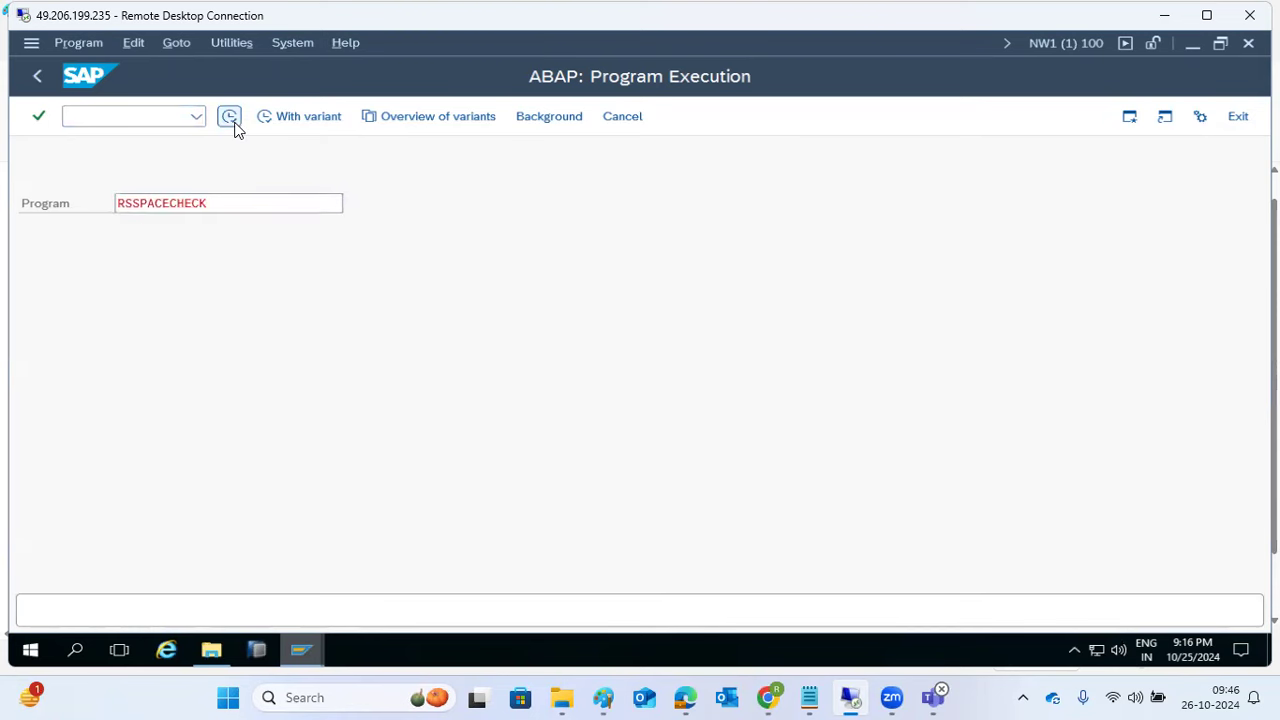
{"action": "left_click", "coordinate": [286, 177]}
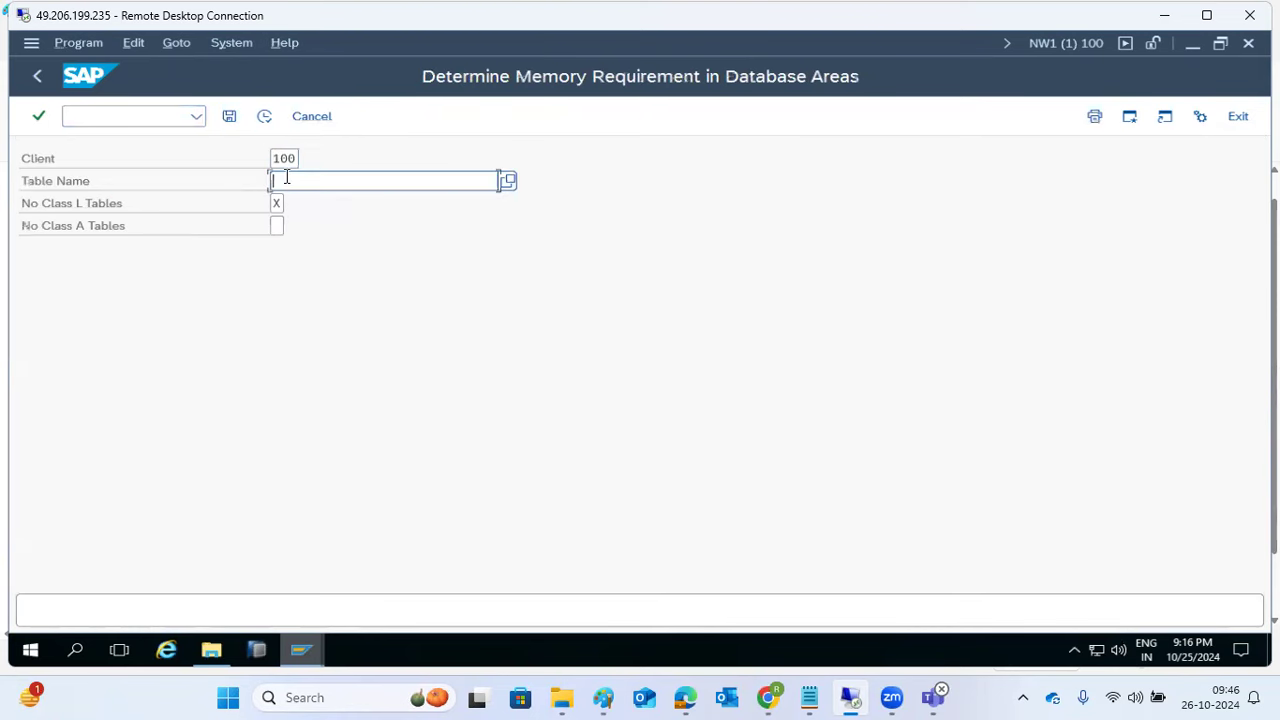
Step: Run the space check for table USR02 in client 100
{"action": "type", "text": "US"}
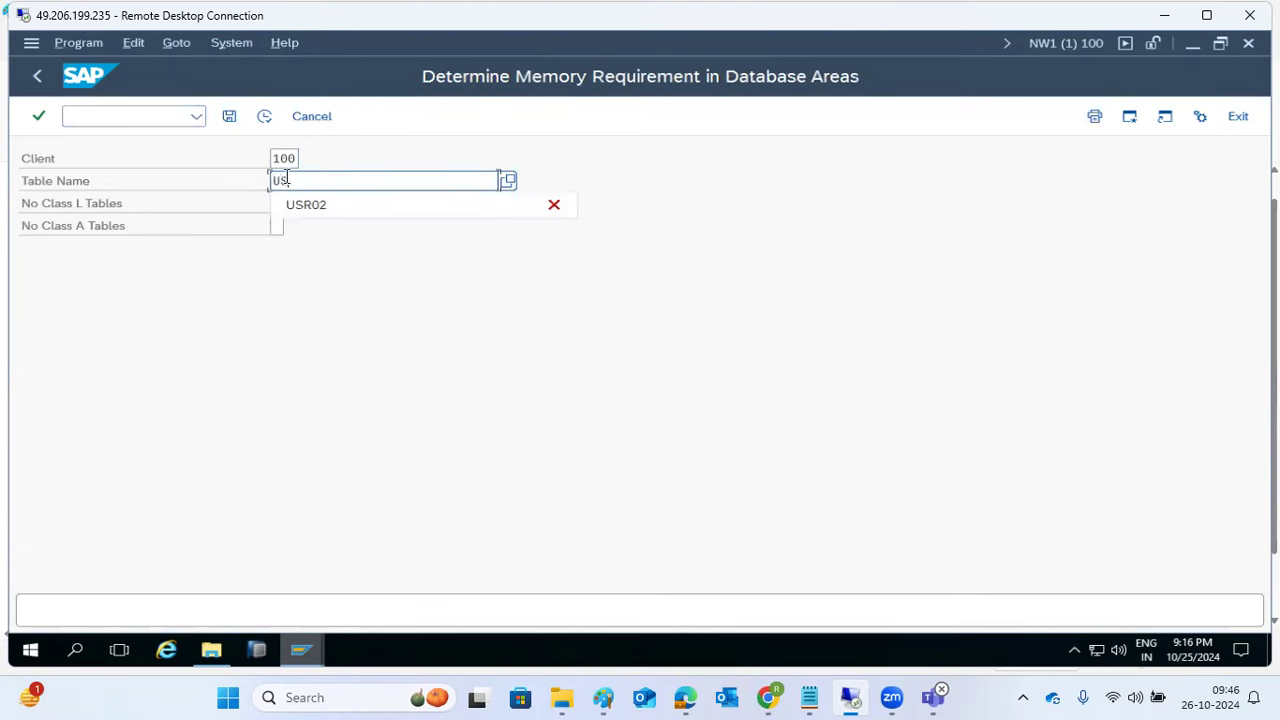
{"action": "key", "text": "BackSpace"}
{"action": "key", "text": "BackSpace"}
{"action": "type", "text": "X"}
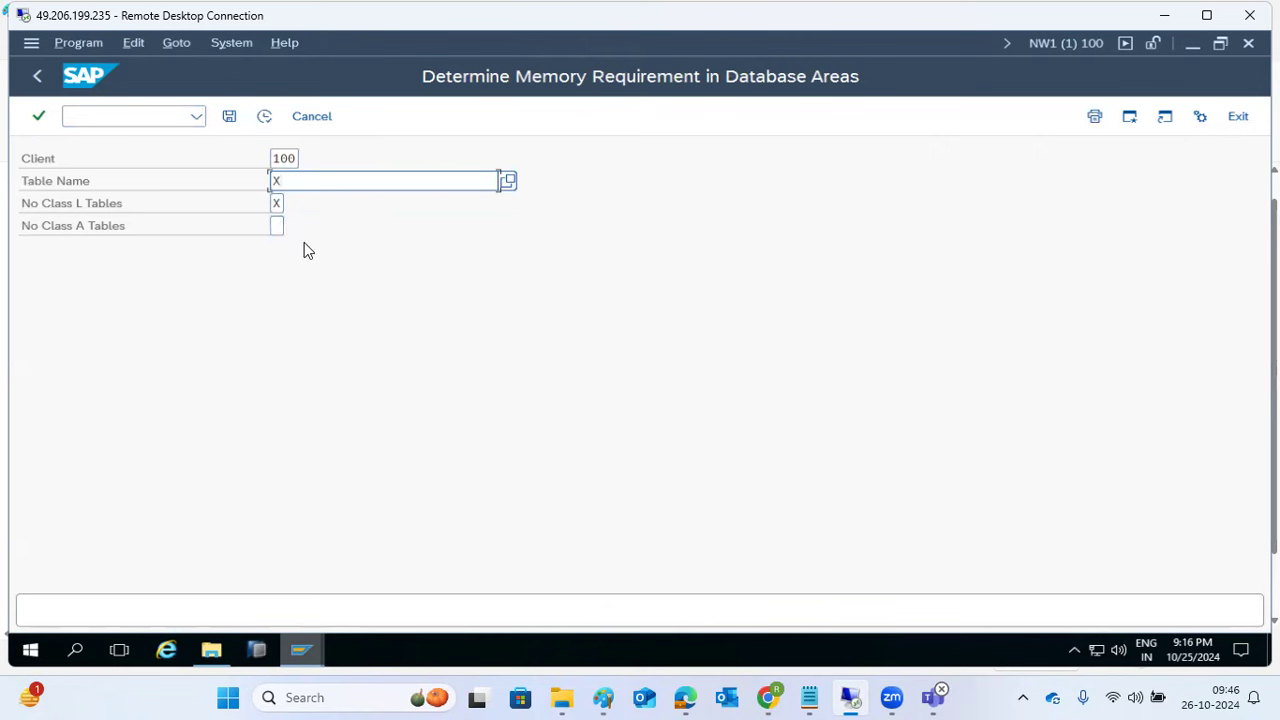
{"action": "key", "text": "BackSpace"}
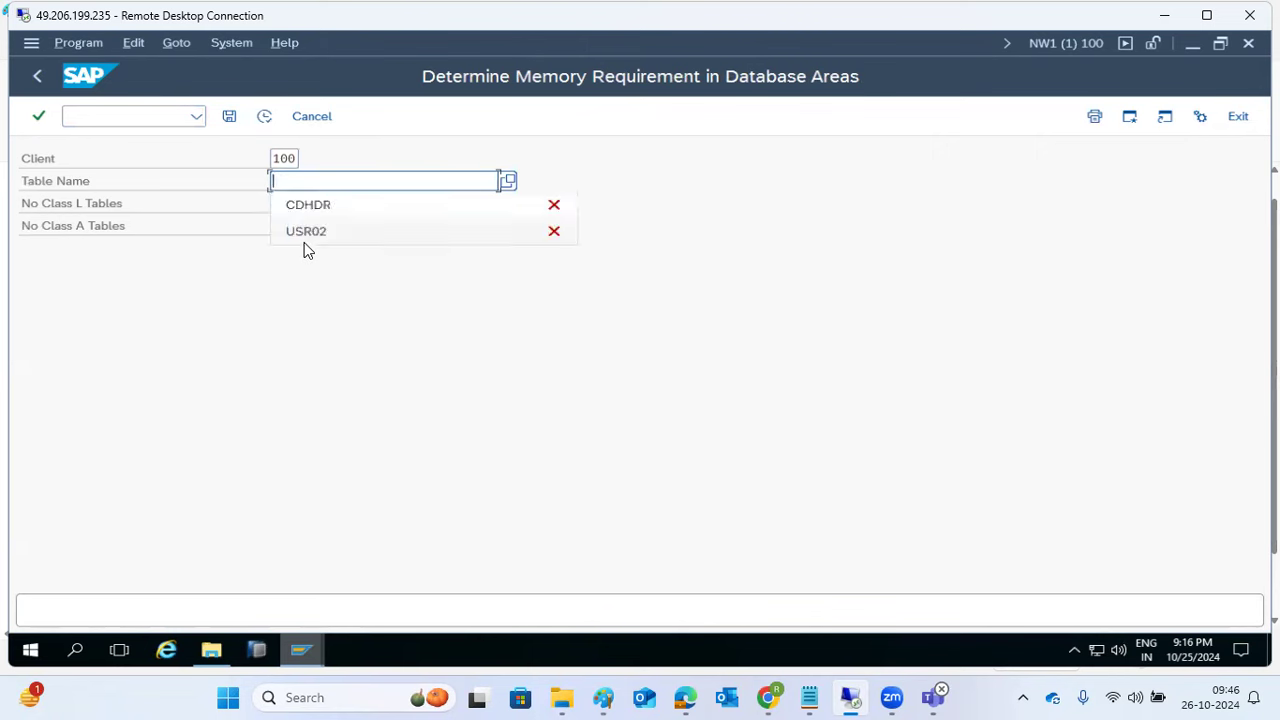
{"action": "left_click", "coordinate": [305, 231]}
{"action": "left_click", "coordinate": [264, 116]}
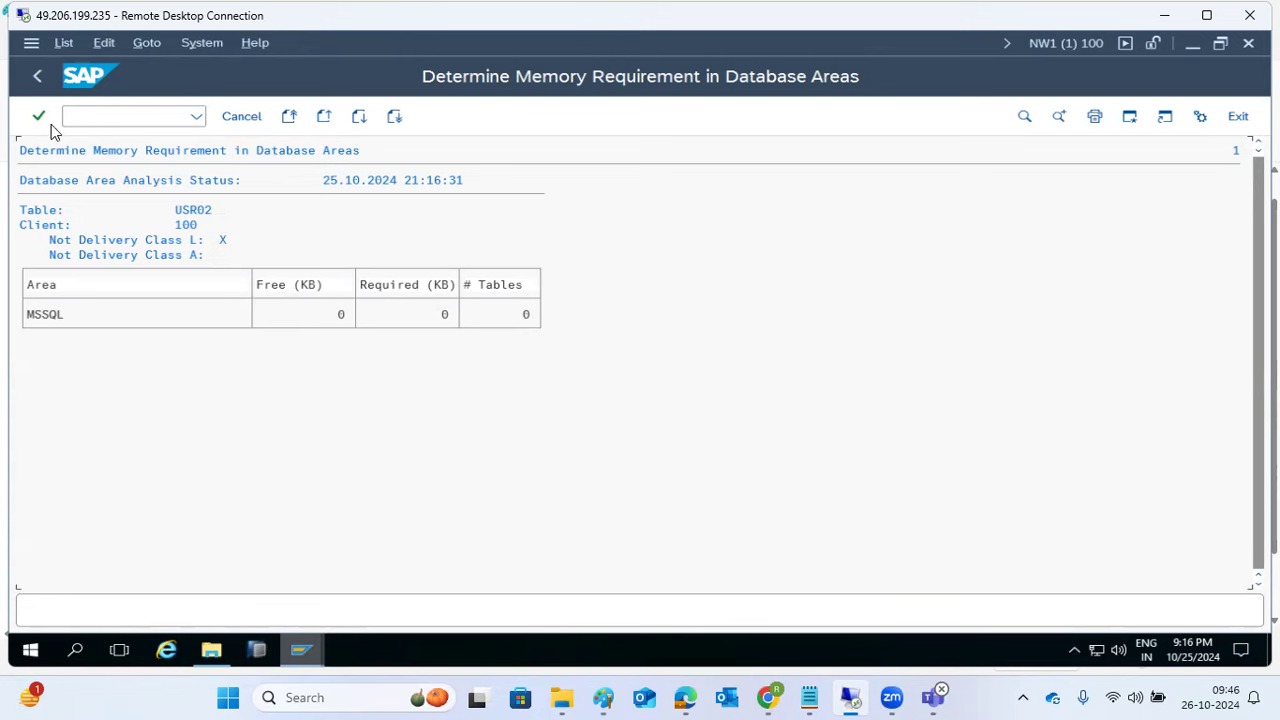
Step: Clear the No Class L Tables option and rerun the USR02 space check
{"action": "left_click", "coordinate": [38, 76]}
{"action": "left_click", "coordinate": [278, 203]}
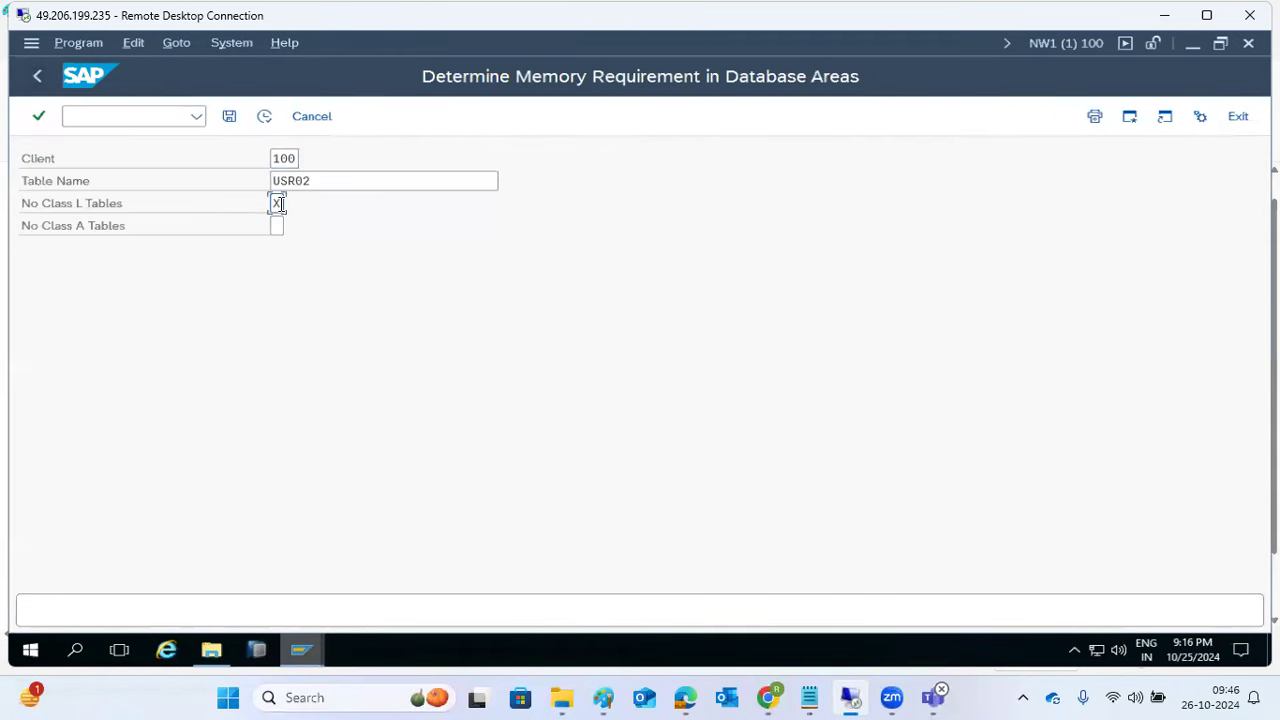
{"action": "key", "text": "BackSpace"}
{"action": "left_click", "coordinate": [266, 117]}
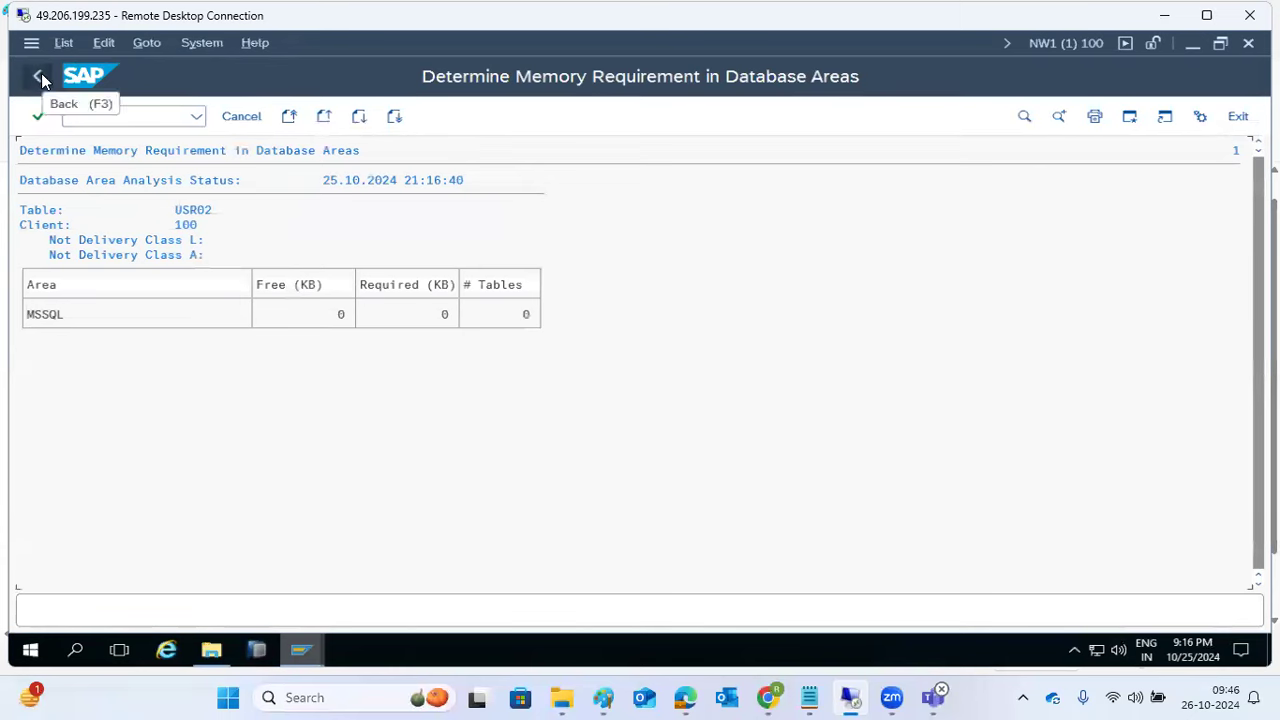
Step: Rerun the check for all tables with '*', then stop the transaction
{"action": "left_click", "coordinate": [40, 75]}
{"action": "left_click", "coordinate": [352, 181]}
{"action": "double_click", "coordinate": [352, 181]}
{"action": "type", "text": "*"}
{"action": "left_click", "coordinate": [266, 117]}
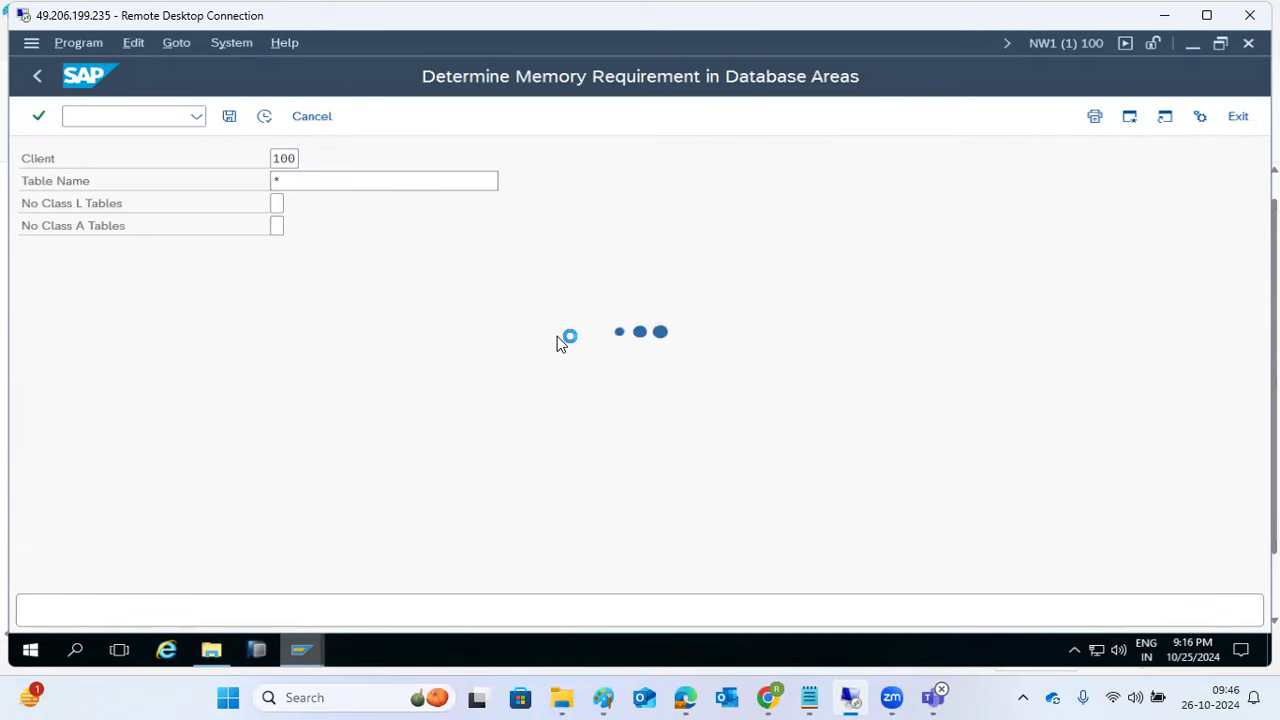
{"action": "left_click", "coordinate": [31, 43]}
{"action": "left_click", "coordinate": [68, 255]}
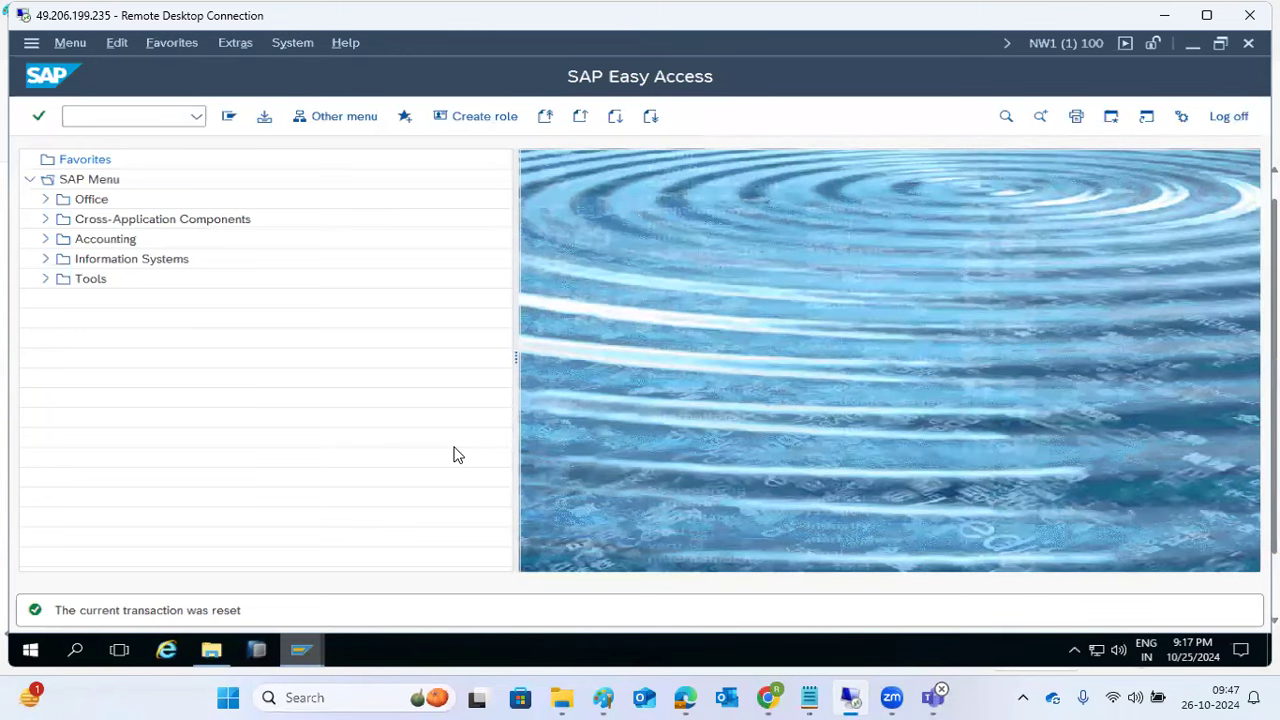
Step: Open client 100's details in SCC4 and inspect the copy protection choices, leaving level 0
{"action": "left_click", "coordinate": [163, 116]}
{"action": "type", "text": "SCC4"}
{"action": "key", "text": "Return"}
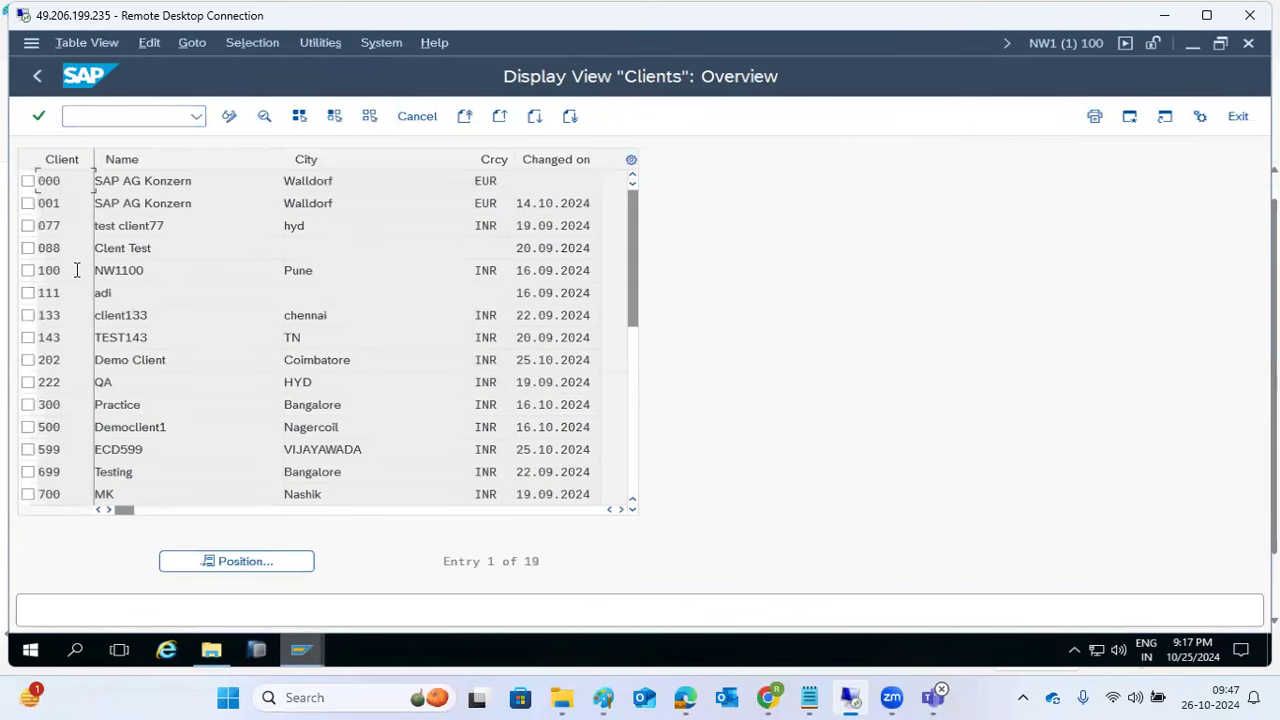
{"action": "double_click", "coordinate": [76, 270]}
{"action": "left_click", "coordinate": [95, 584]}
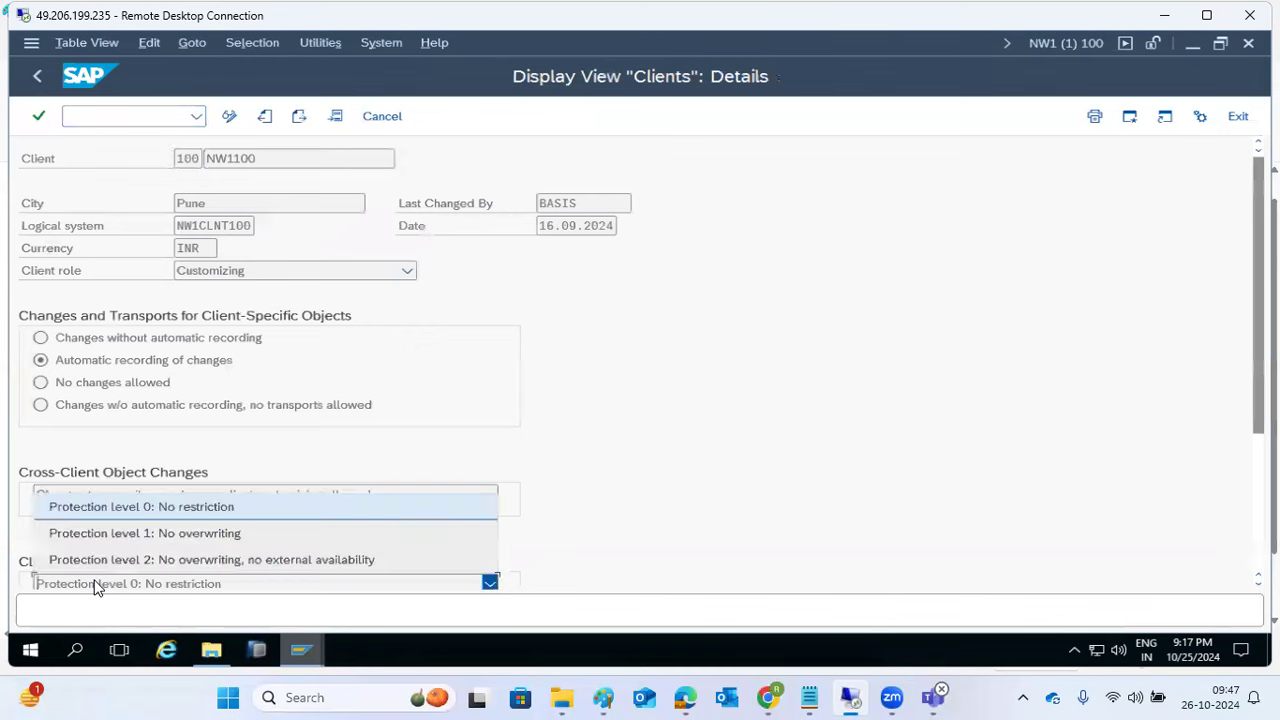
{"action": "left_click", "coordinate": [103, 532]}
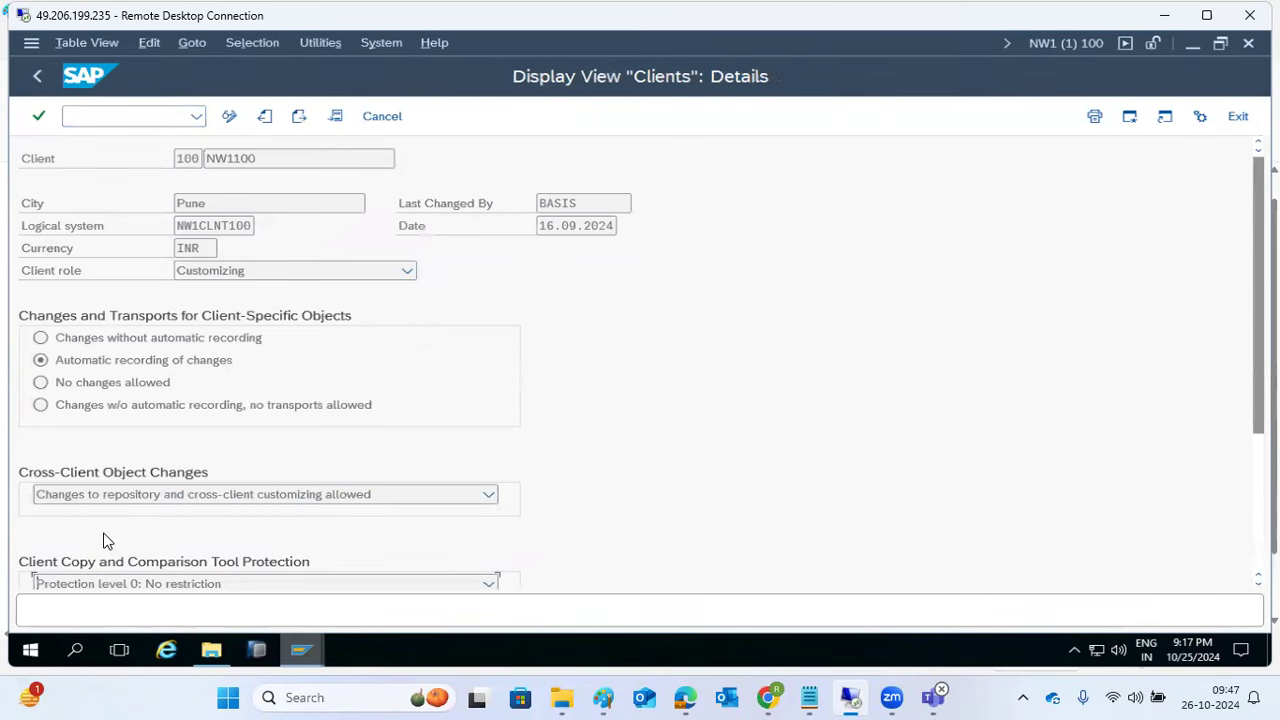
Step: Set client 100's copy protection to level 1: No overwriting in change mode and save
{"action": "left_click", "coordinate": [229, 116]}
{"action": "left_click", "coordinate": [533, 614]}
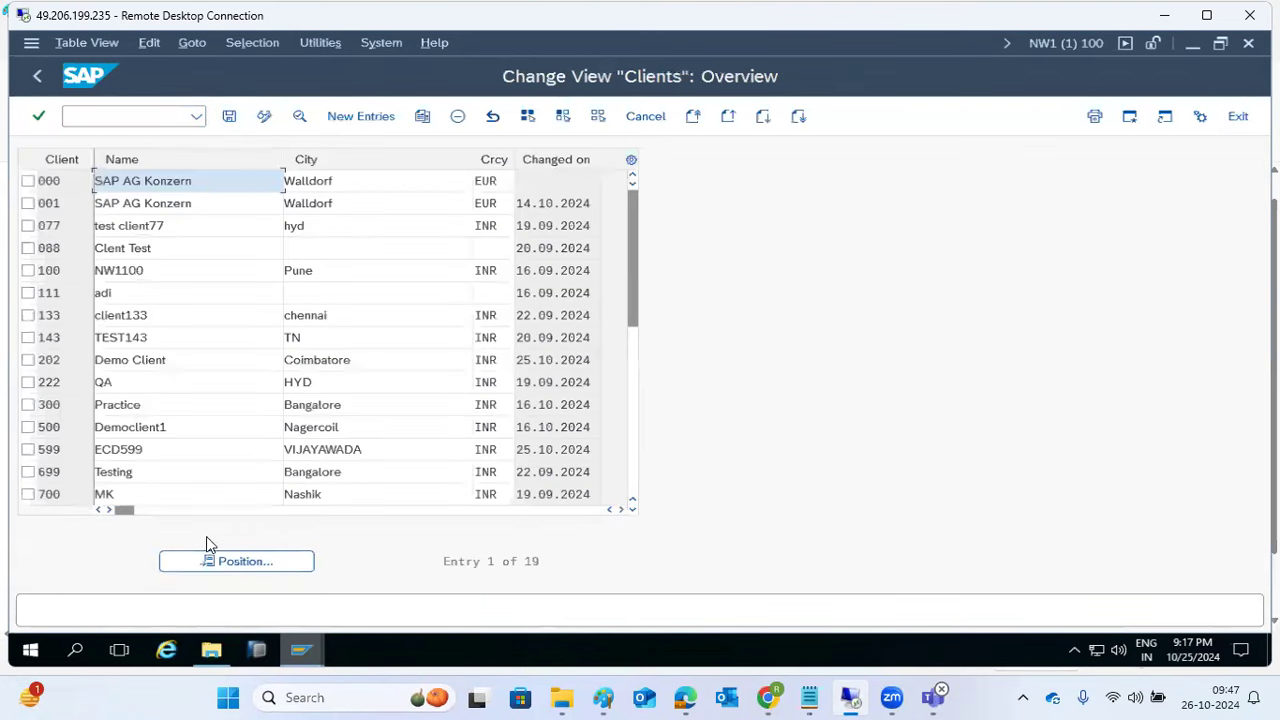
{"action": "double_click", "coordinate": [56, 268]}
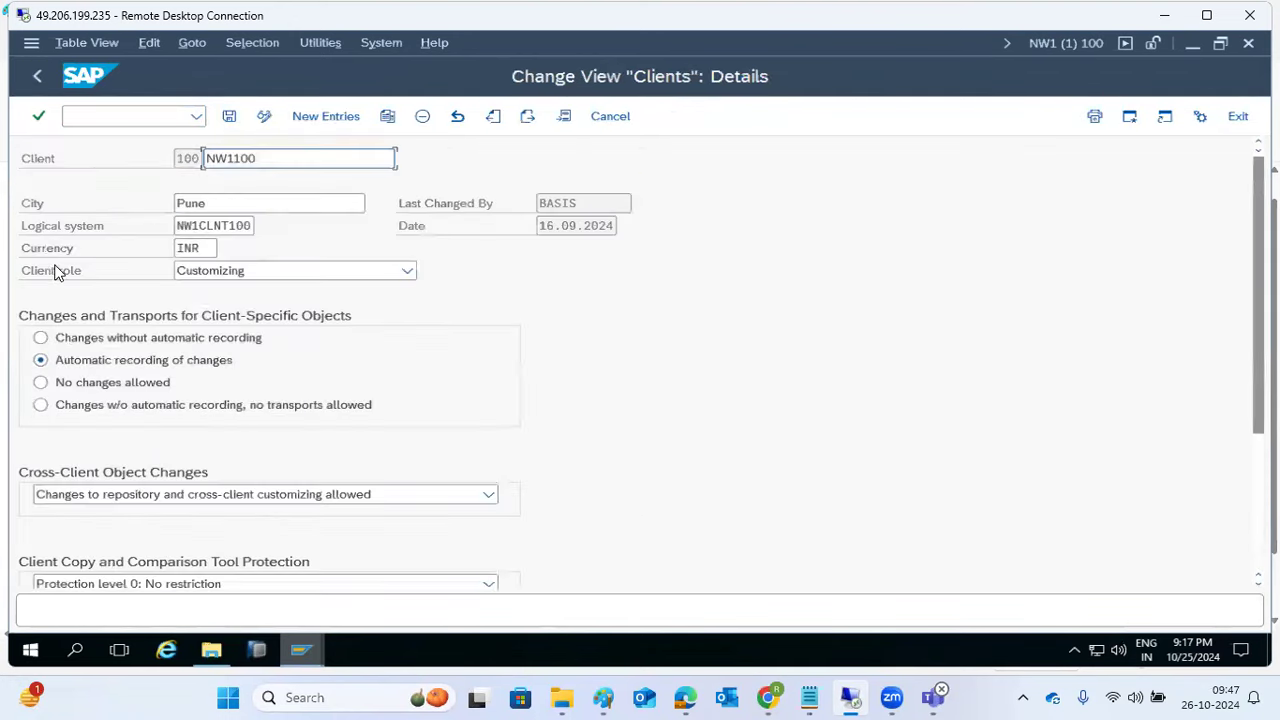
{"action": "left_click", "coordinate": [110, 584]}
{"action": "left_click", "coordinate": [118, 507]}
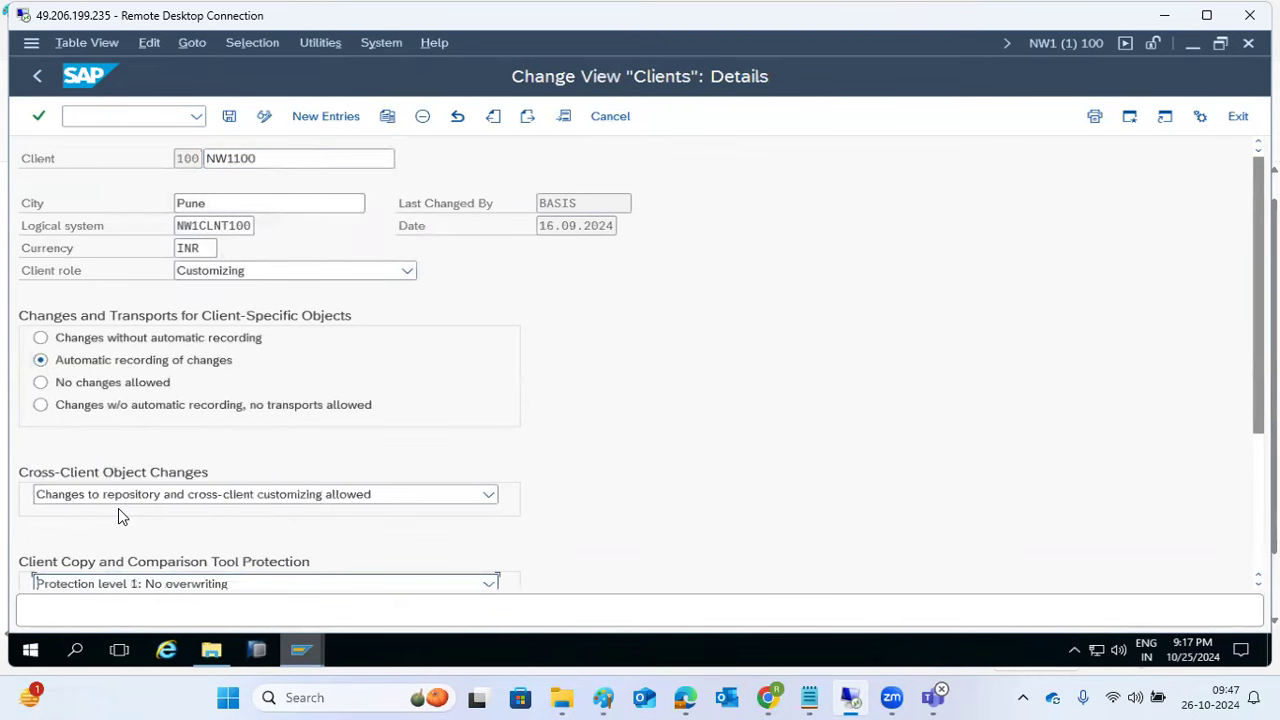
{"action": "left_click", "coordinate": [229, 116]}
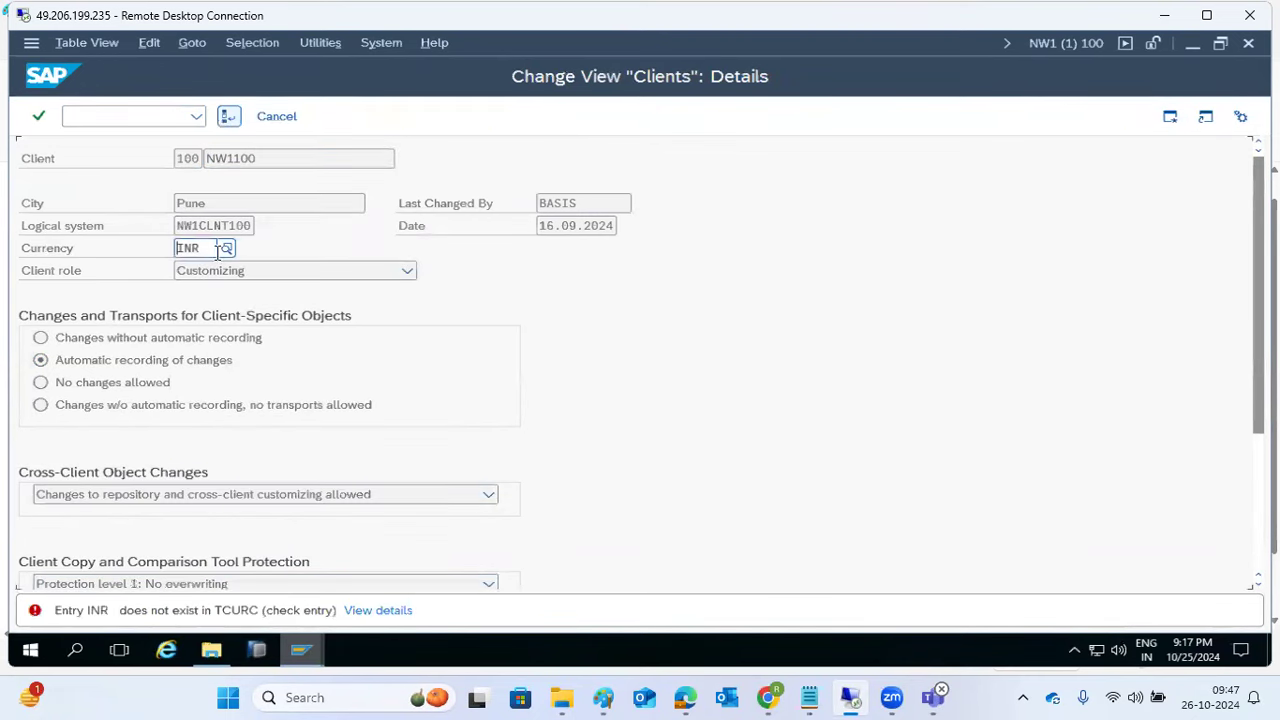
Step: Clear the invalid INR currency and acknowledge the caution to complete the save
{"action": "left_click_drag", "start_coordinate": [142, 611], "coordinate": [180, 613]}
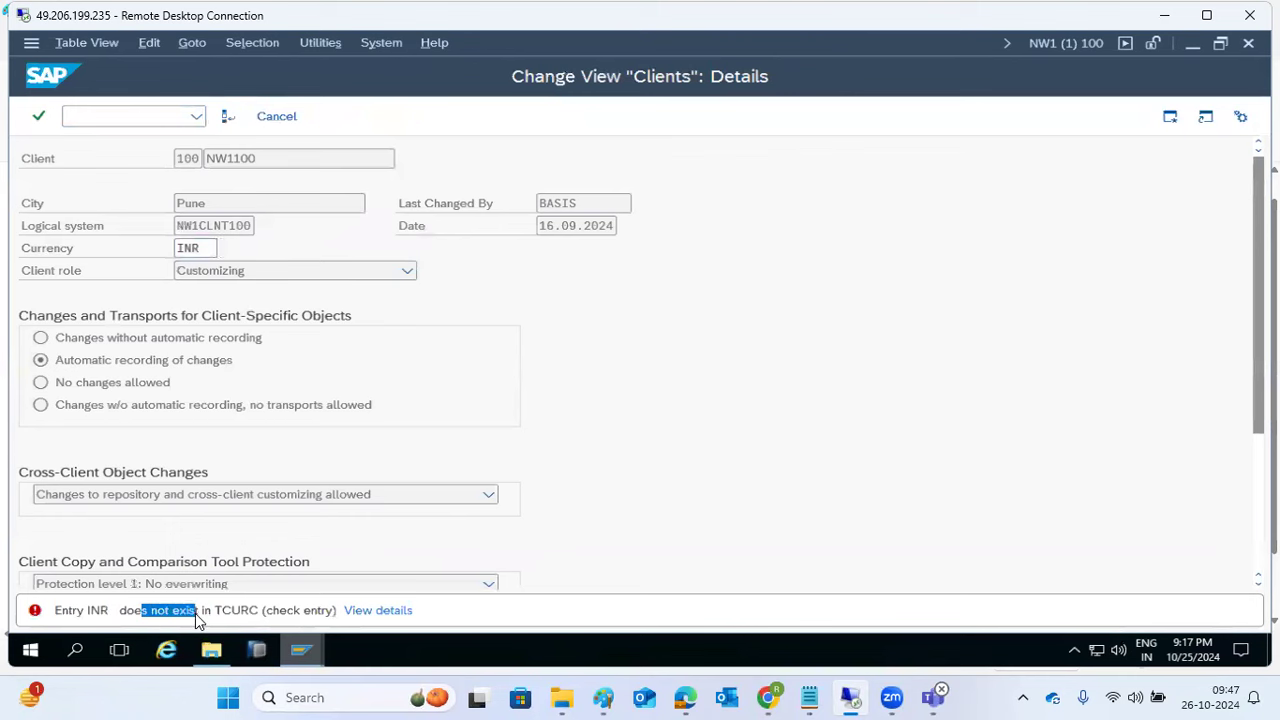
{"action": "left_click", "coordinate": [212, 247]}
{"action": "key", "text": "BackSpace"}
{"action": "key", "text": "BackSpace"}
{"action": "key", "text": "BackSpace"}
{"action": "key", "text": "Return"}
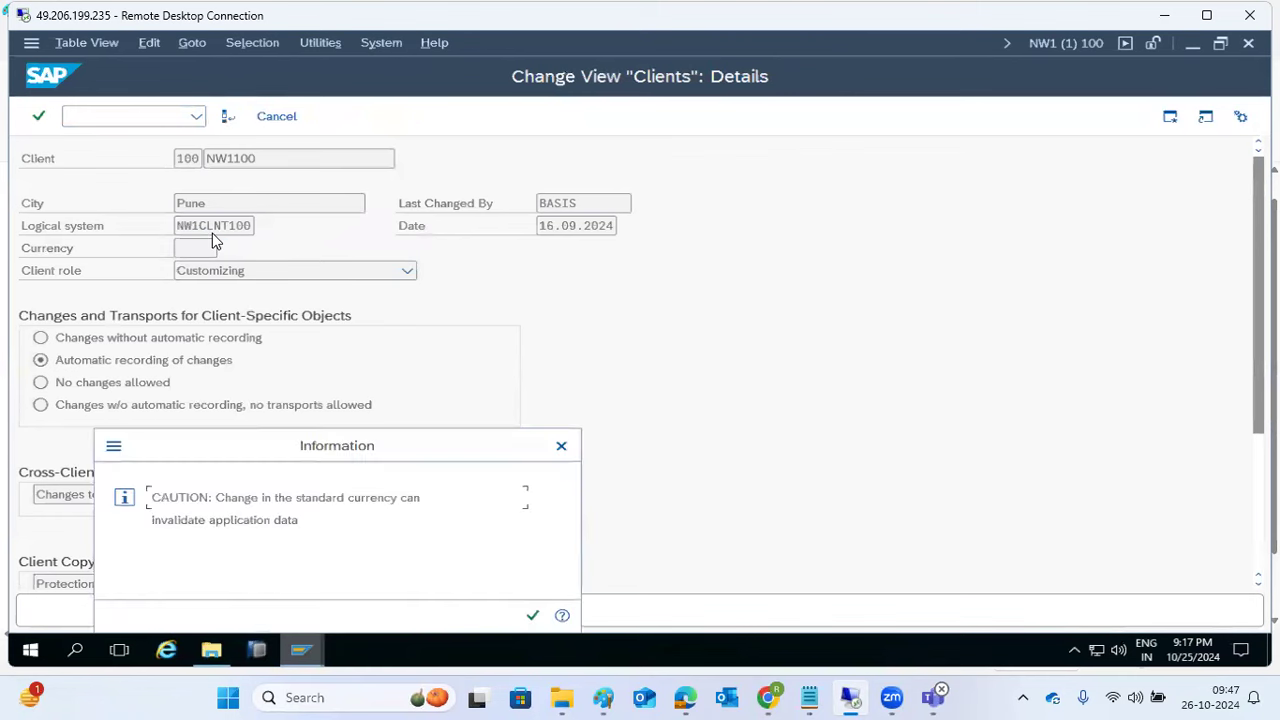
{"action": "left_click", "coordinate": [532, 616]}
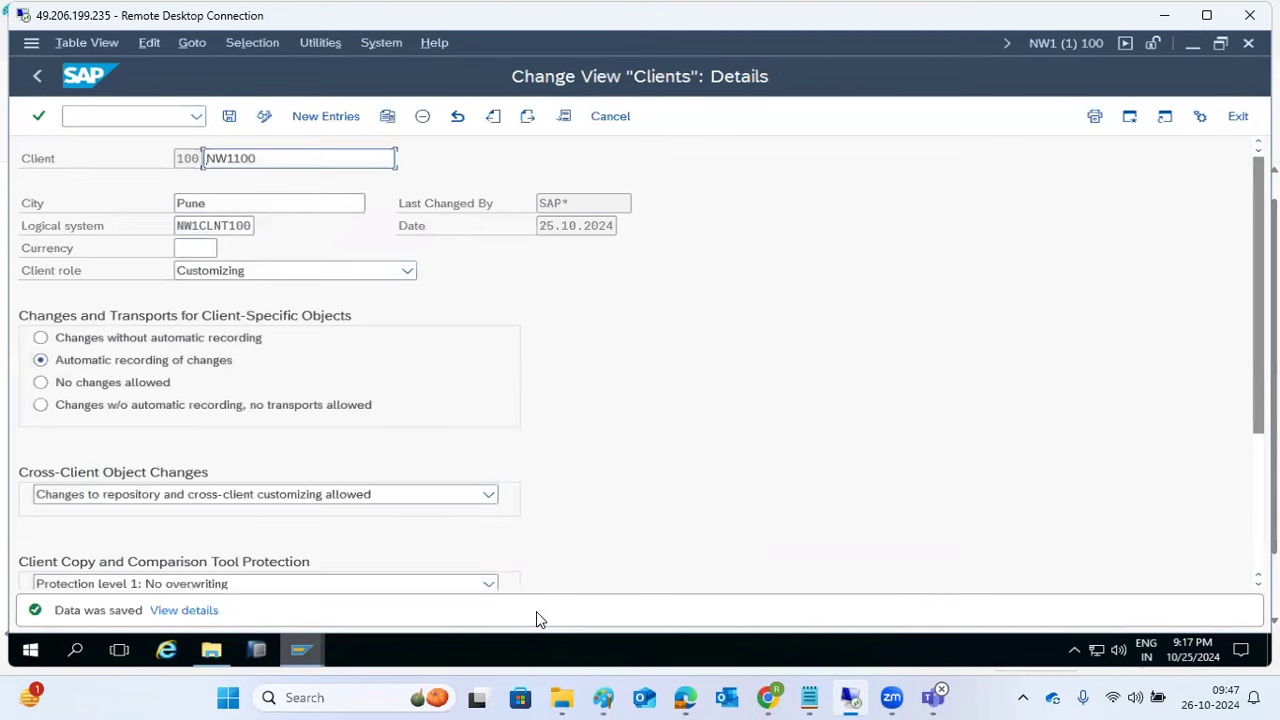
Step: Reopen client 100 and save its copy protection as level 0: No restriction
{"action": "left_click", "coordinate": [45, 76]}
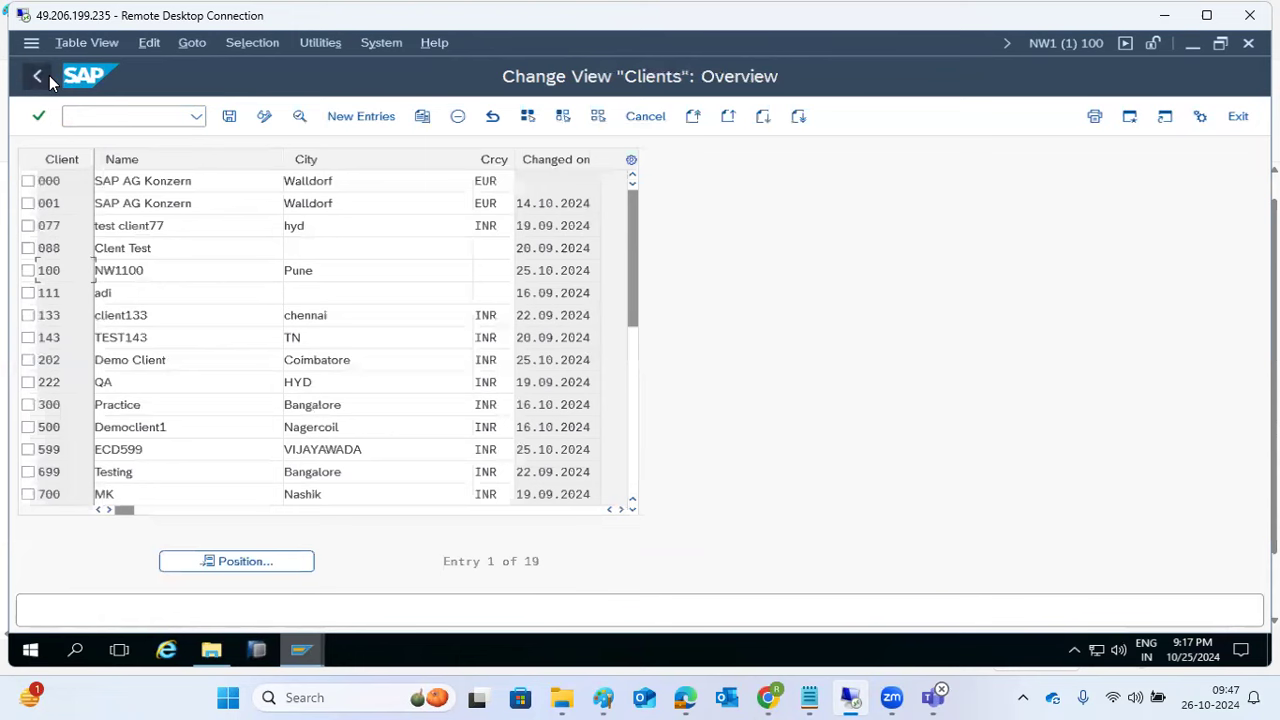
{"action": "double_click", "coordinate": [71, 268]}
{"action": "left_click", "coordinate": [138, 589]}
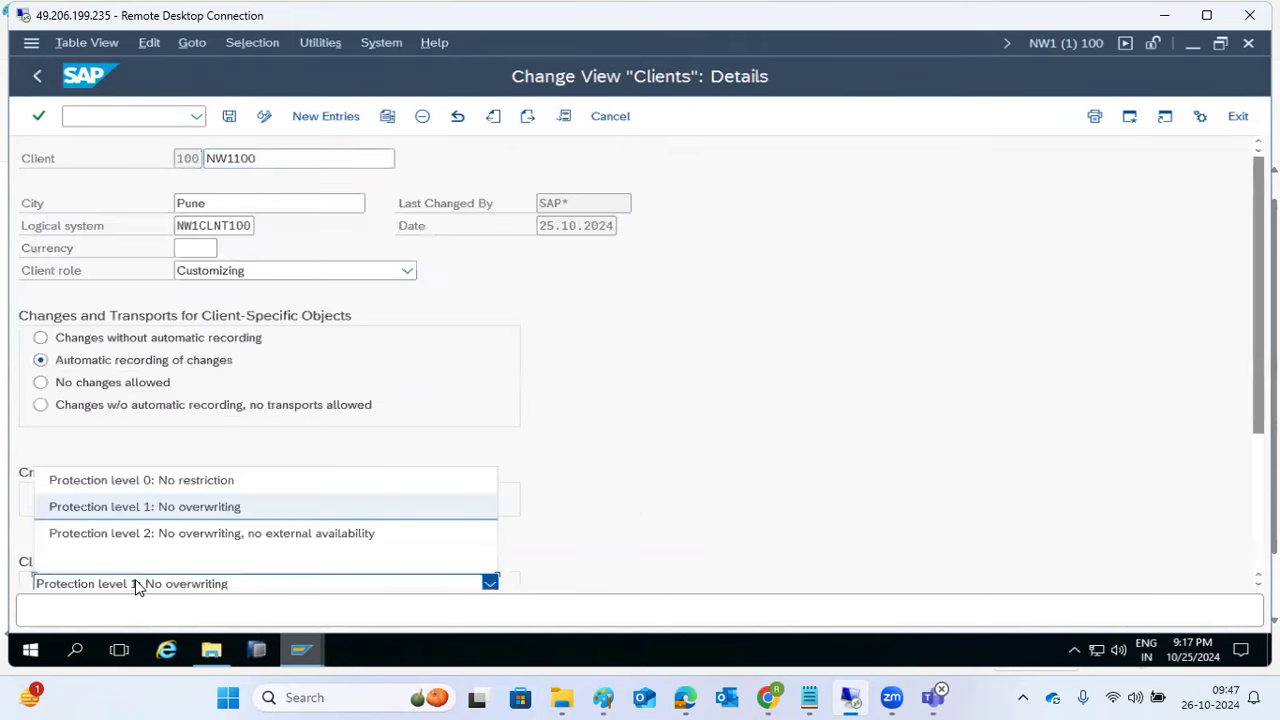
{"action": "left_click", "coordinate": [163, 484]}
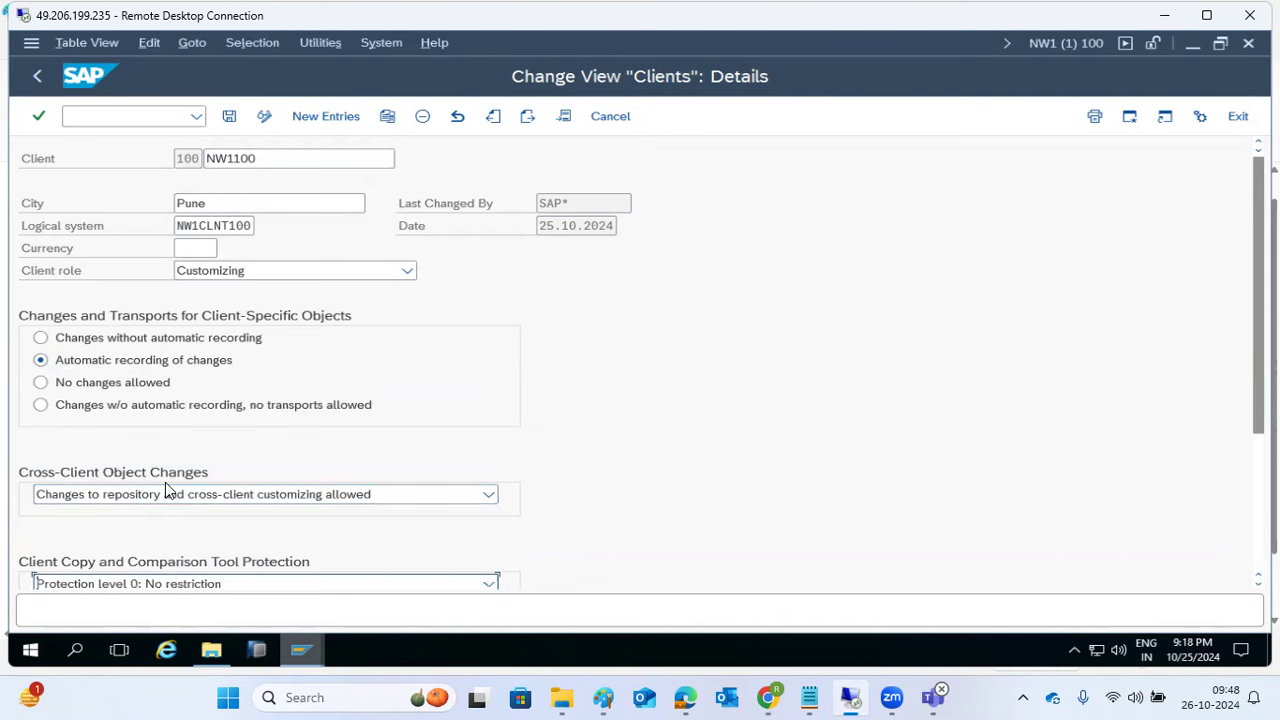
{"action": "left_click", "coordinate": [229, 117]}
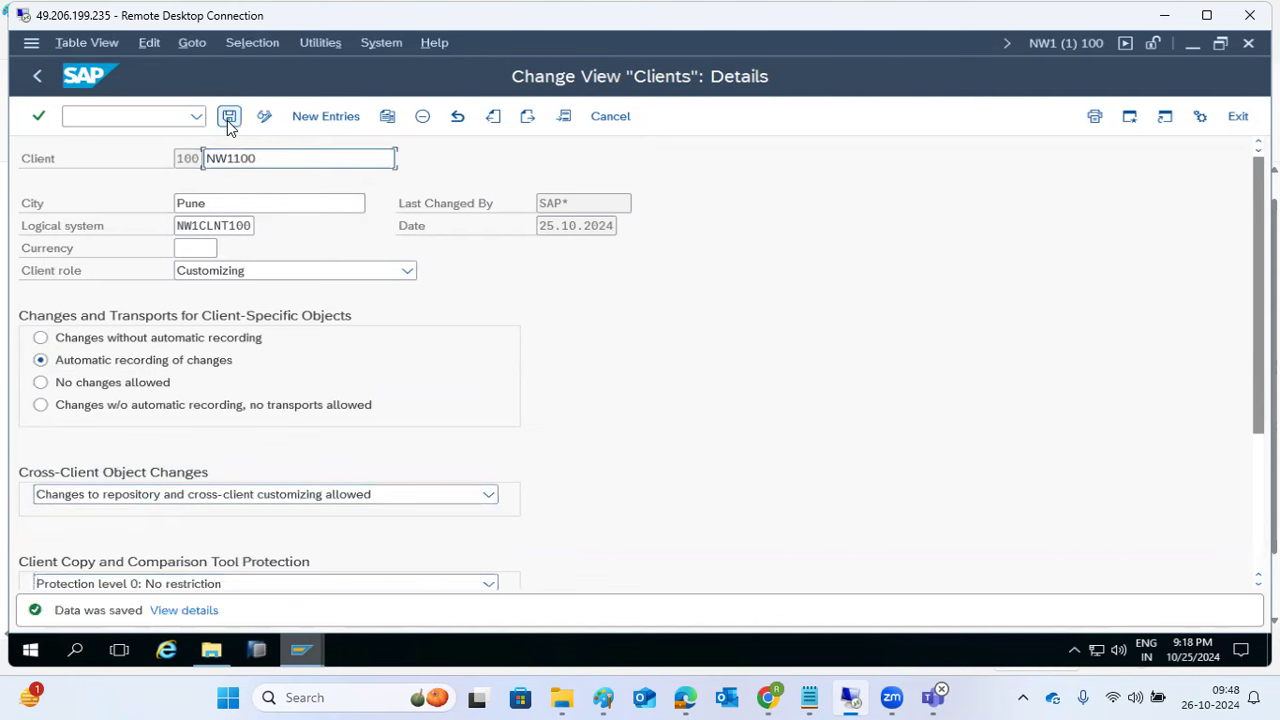
Step: Return to the clients overview and bring SAP Logon 800 forward
{"action": "left_click", "coordinate": [38, 76]}
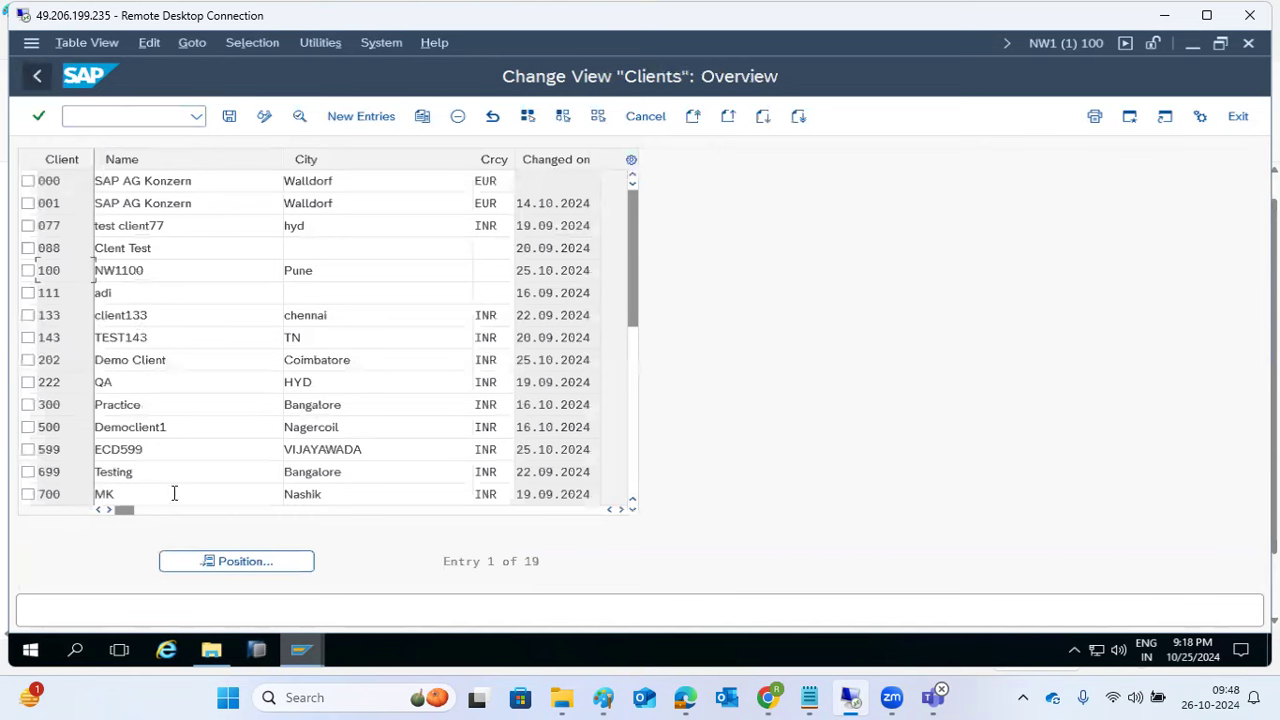
{"action": "mouse_move", "coordinate": [300, 650]}
{"action": "left_click", "coordinate": [249, 578]}
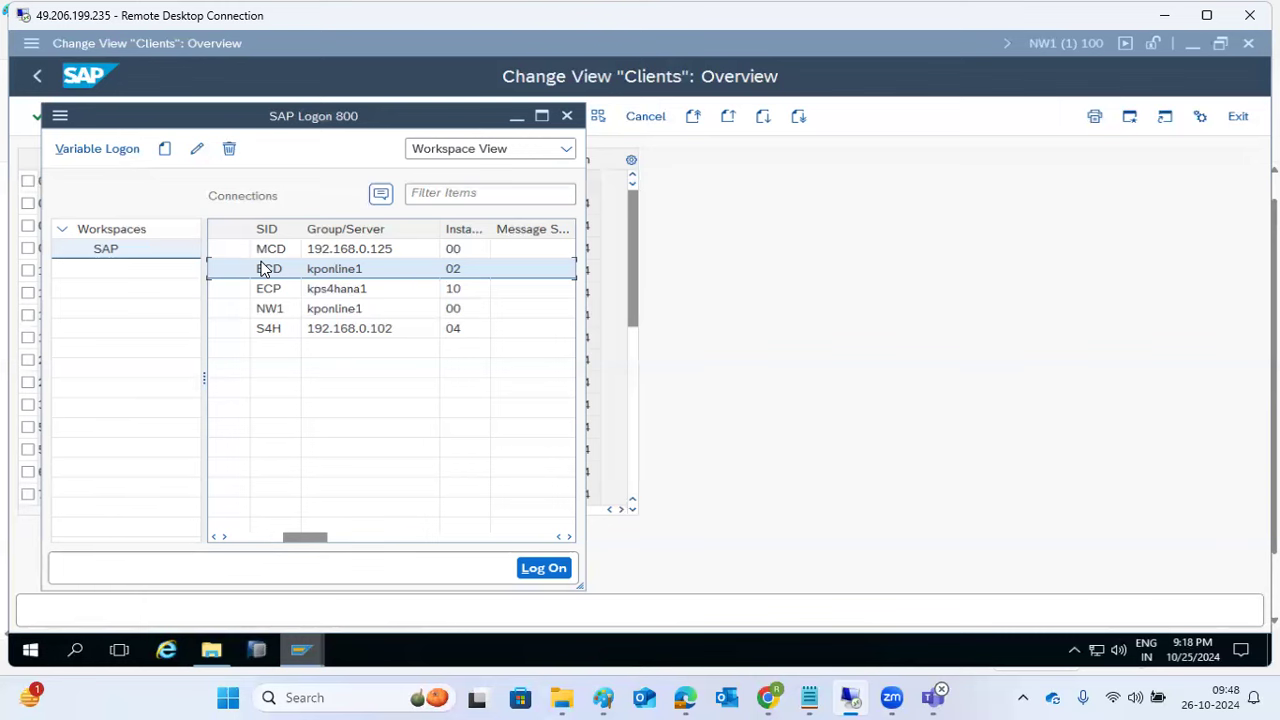
Step: Check the NW1 client 100 system information details, then close them
{"action": "left_click", "coordinate": [1046, 41]}
{"action": "left_click", "coordinate": [835, 226]}
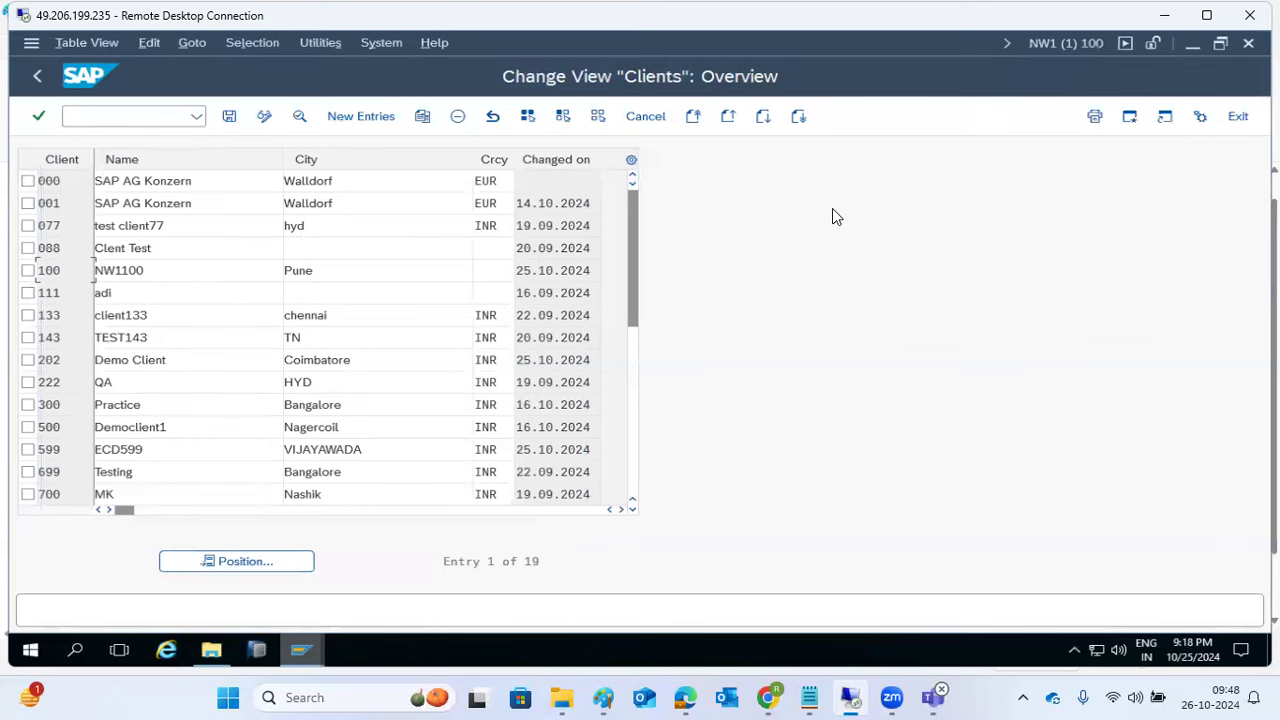
{"action": "left_click", "coordinate": [1042, 41]}
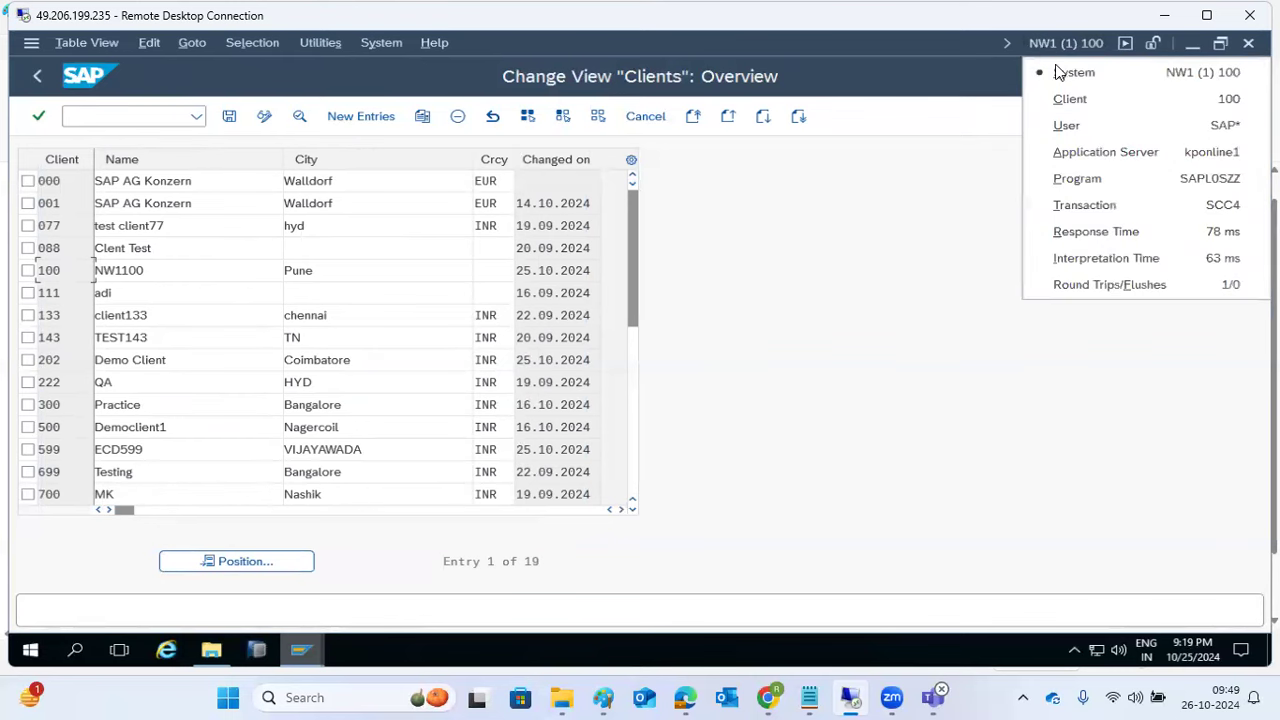
{"action": "left_click", "coordinate": [723, 226]}
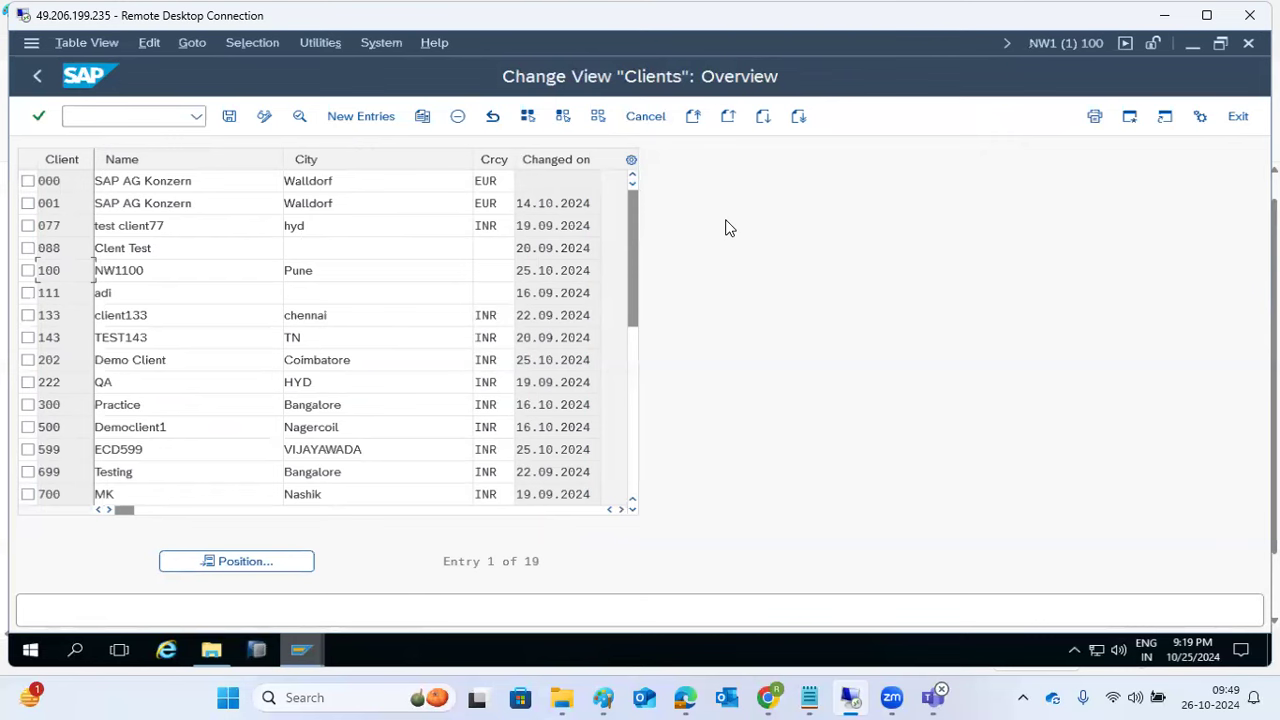
{"action": "left_click", "coordinate": [116, 115]}
{"action": "mouse_move", "coordinate": [206, 662]}
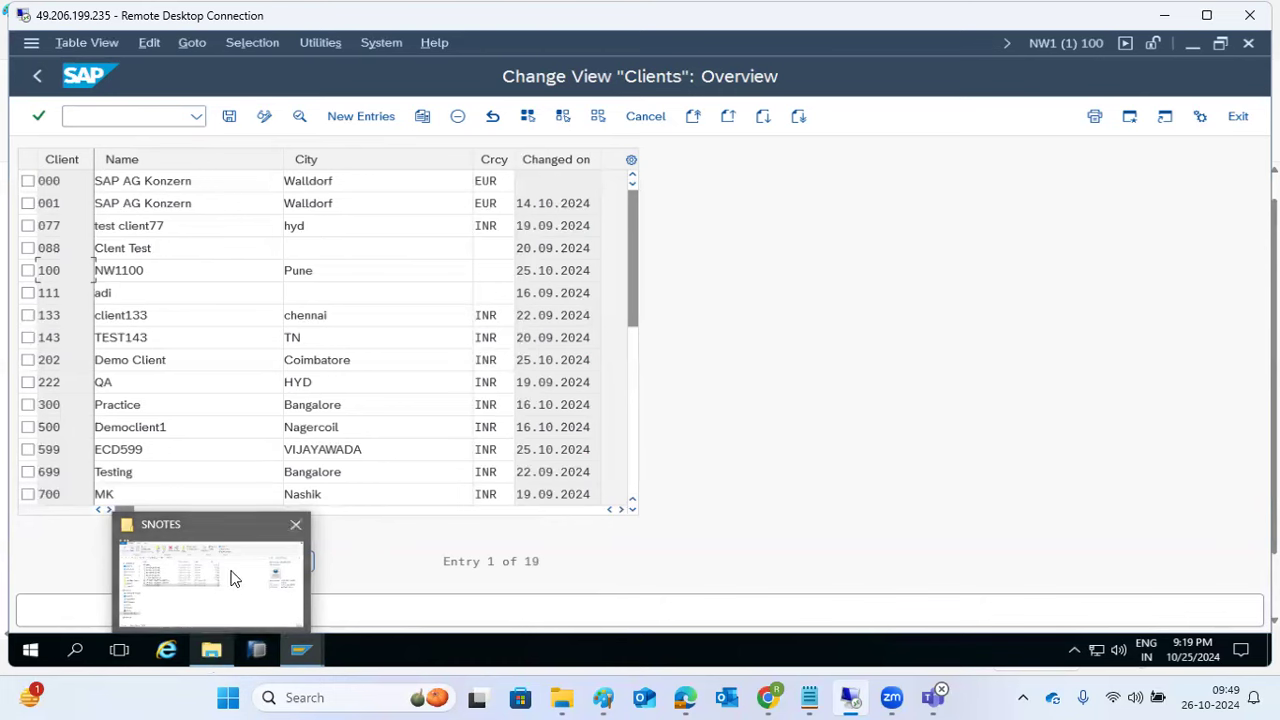
Step: Close the SNOTES folder window, return to SAP Easy Access, and end the session with /nex
{"action": "left_click", "coordinate": [295, 528]}
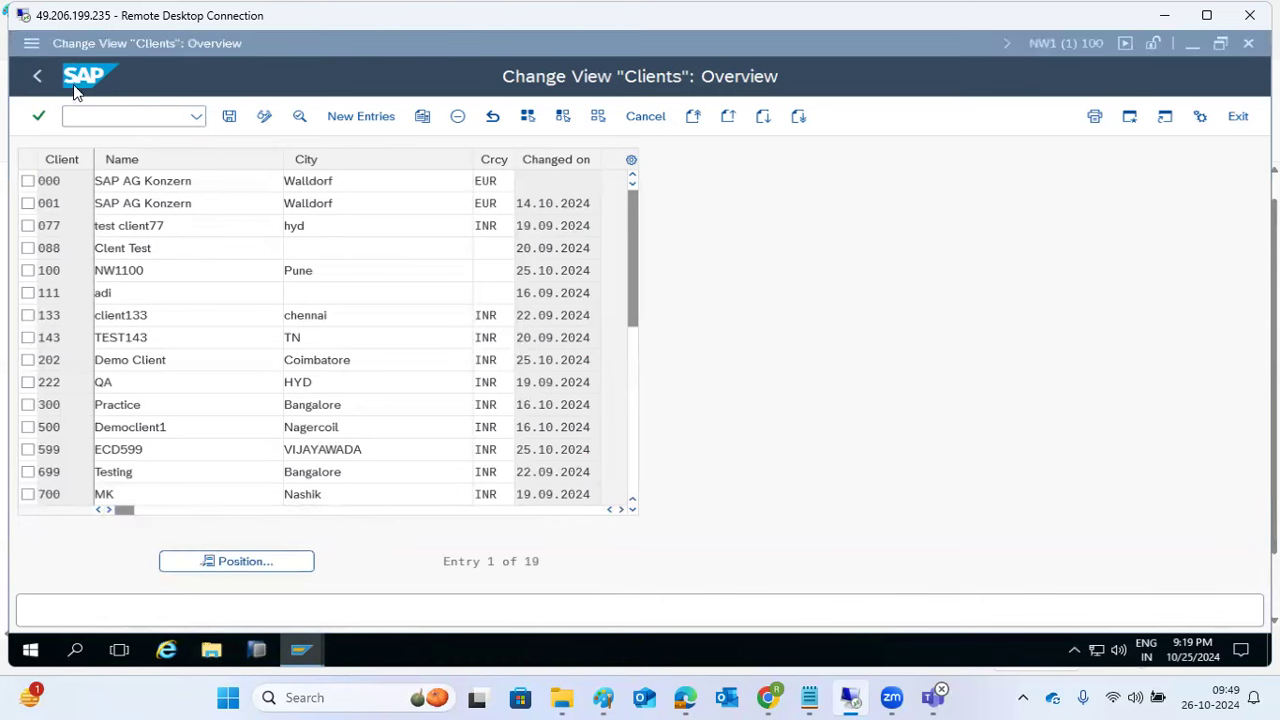
{"action": "left_click", "coordinate": [45, 66]}
{"action": "left_click", "coordinate": [94, 114]}
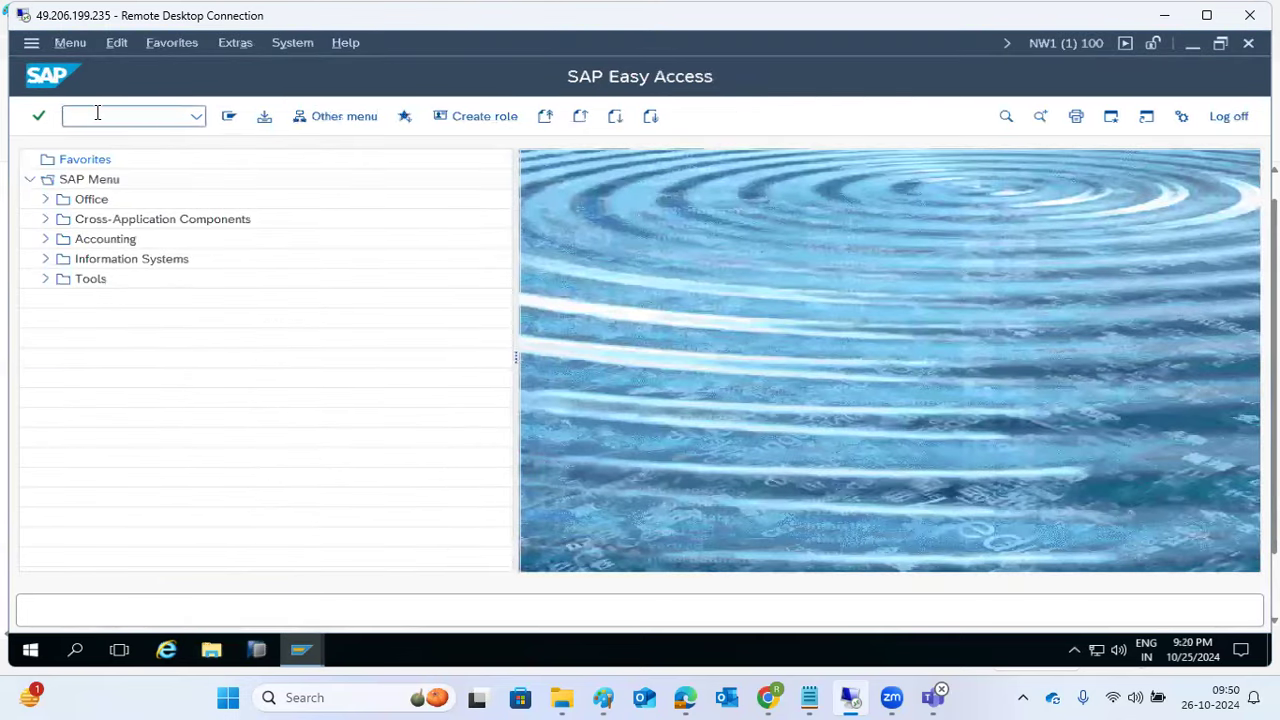
{"action": "type", "text": "/nex"}
{"action": "key", "text": "Return"}
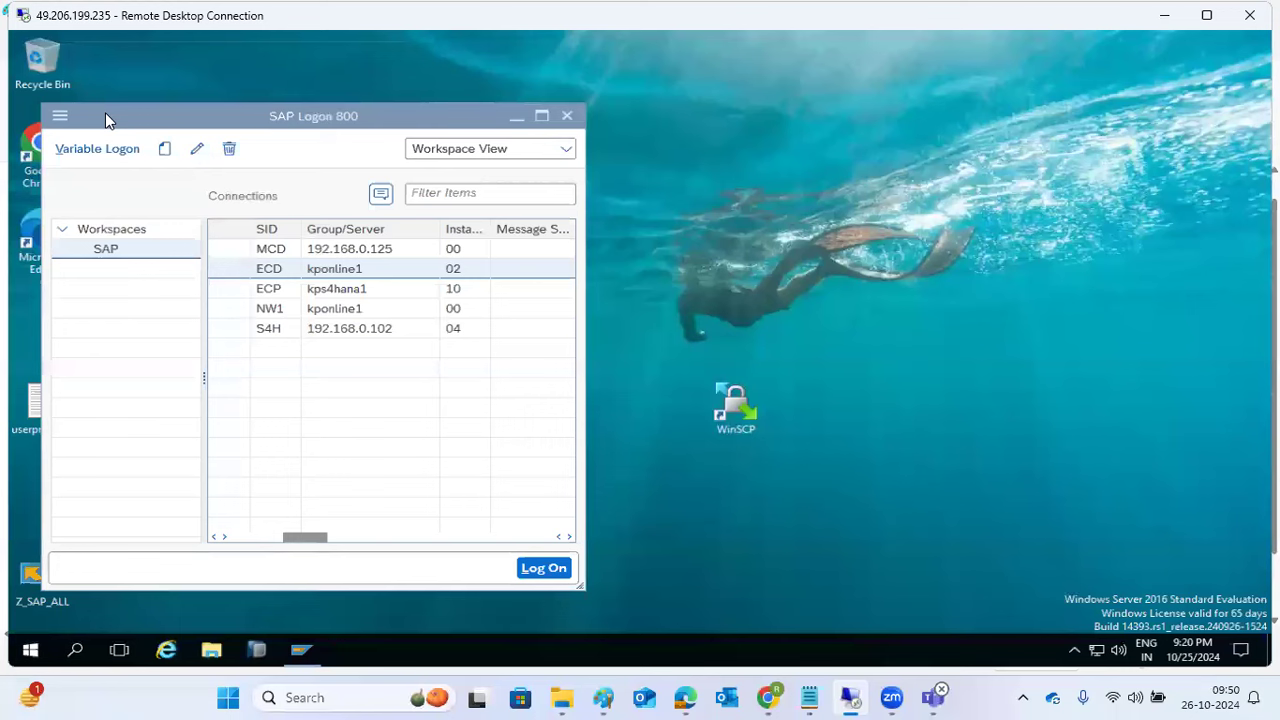
Step: Browse the NW1, ECD, ECP and MCD system entries in SAP Logon, then close SAP Logon
{"action": "left_click", "coordinate": [260, 314]}
{"action": "left_click", "coordinate": [262, 270]}
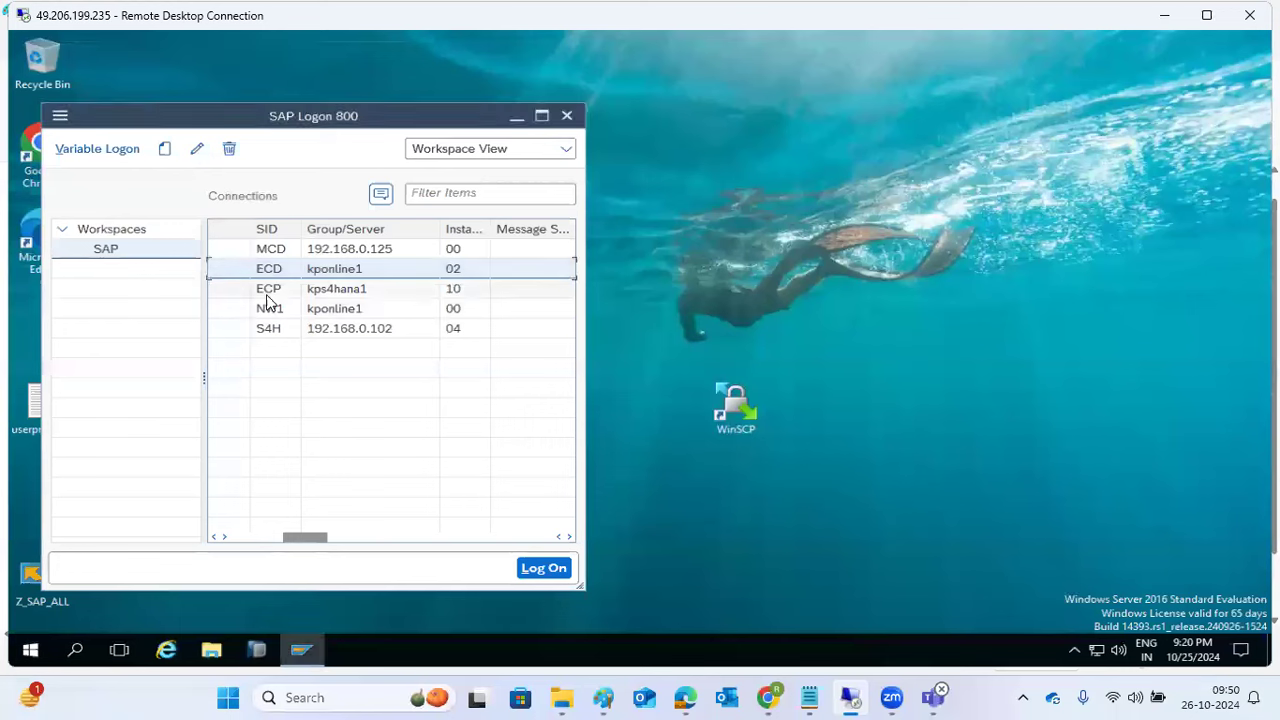
{"action": "left_click", "coordinate": [265, 292]}
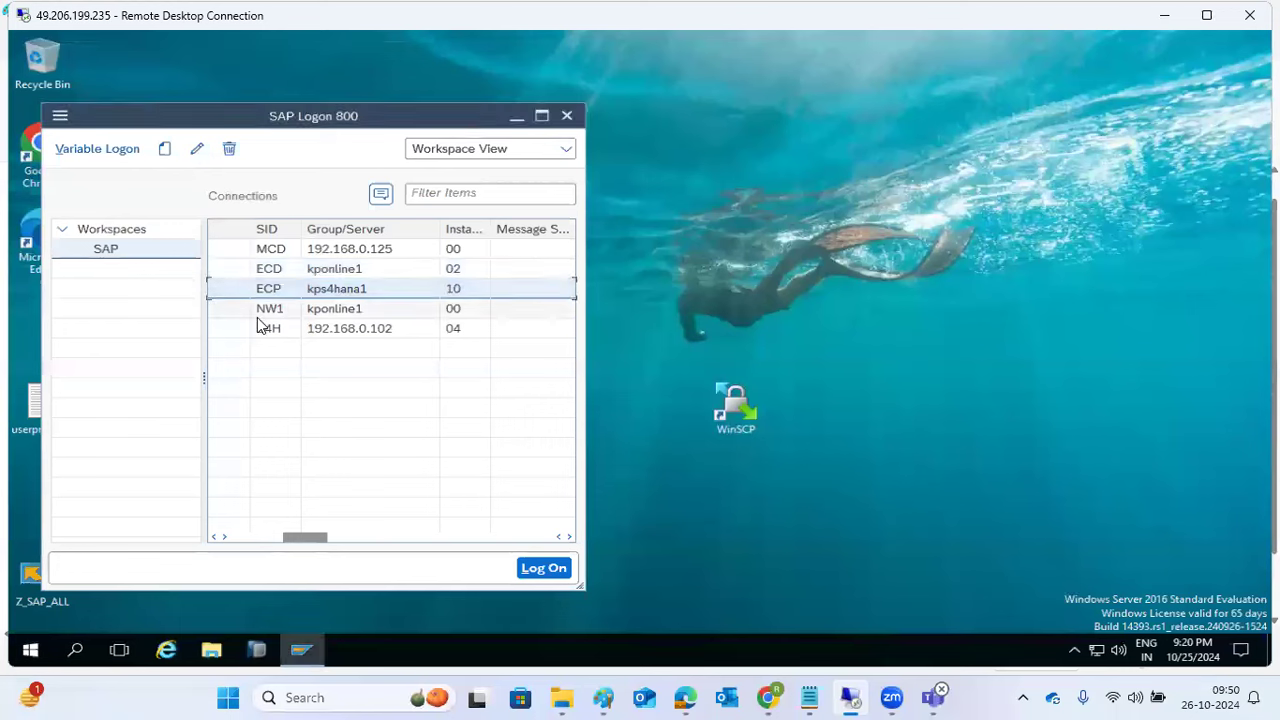
{"action": "left_click", "coordinate": [268, 251]}
{"action": "left_click", "coordinate": [272, 312]}
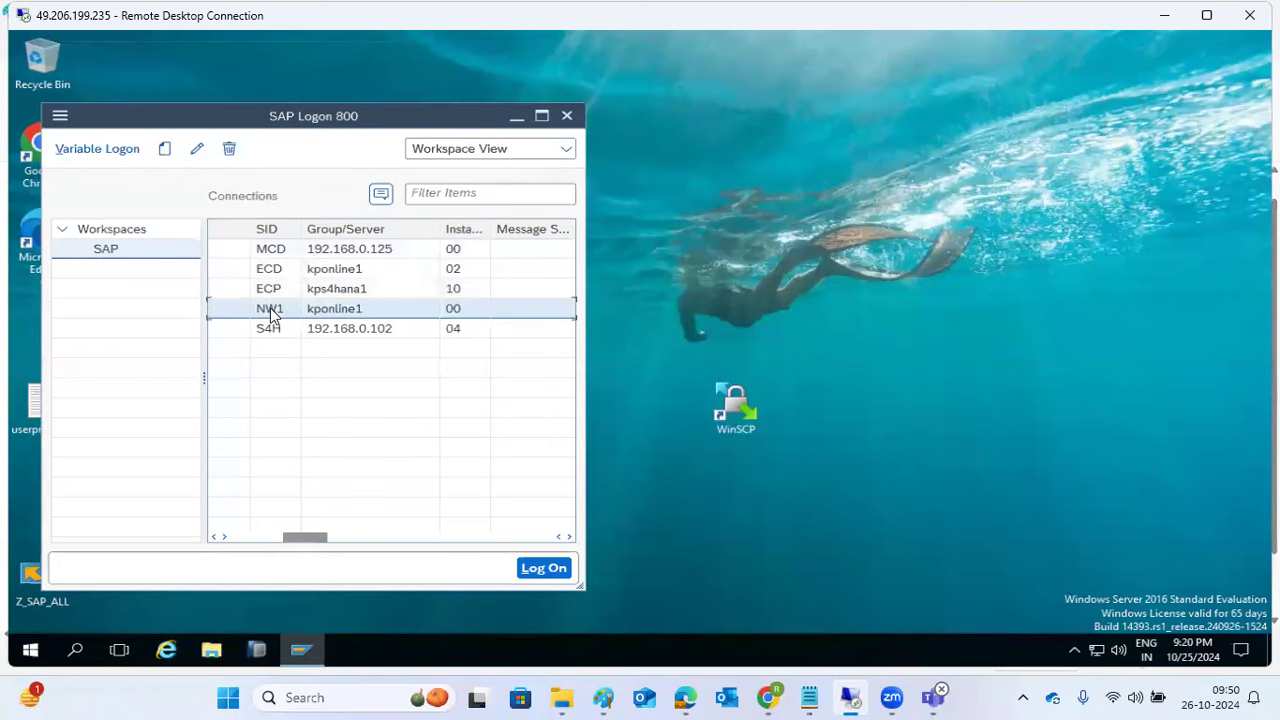
{"action": "left_click", "coordinate": [266, 273]}
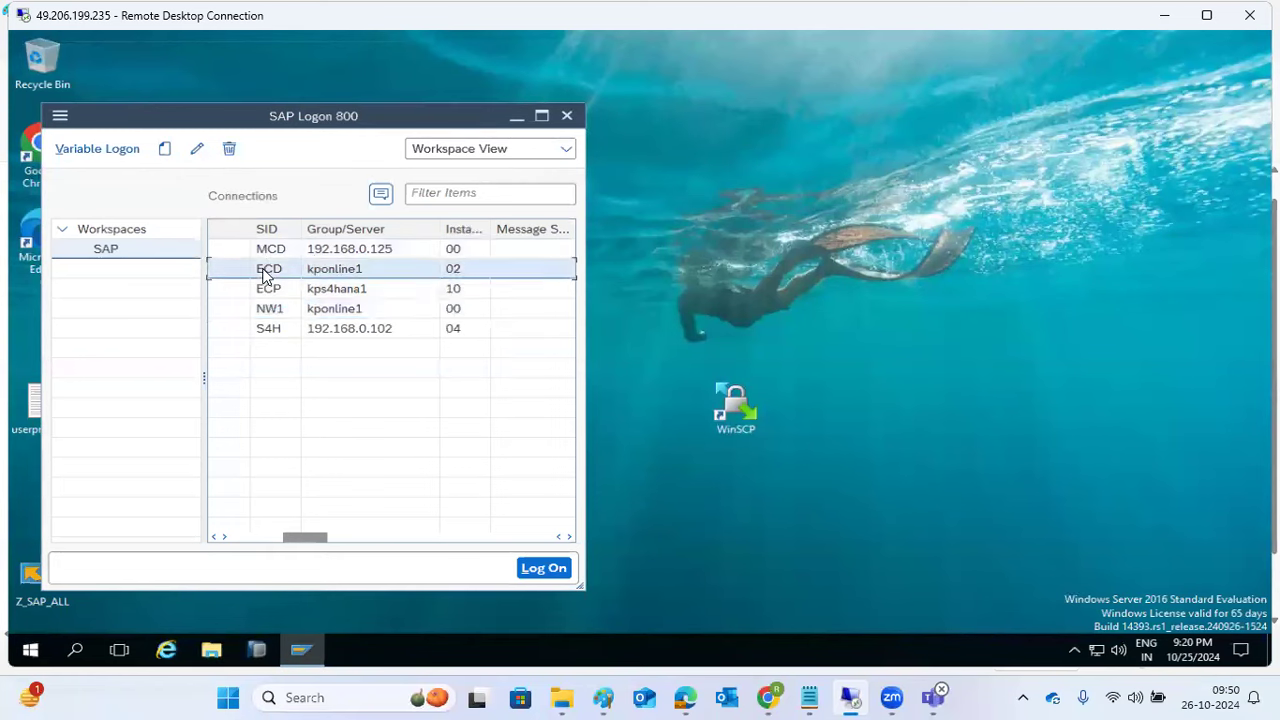
{"action": "left_click", "coordinate": [280, 316]}
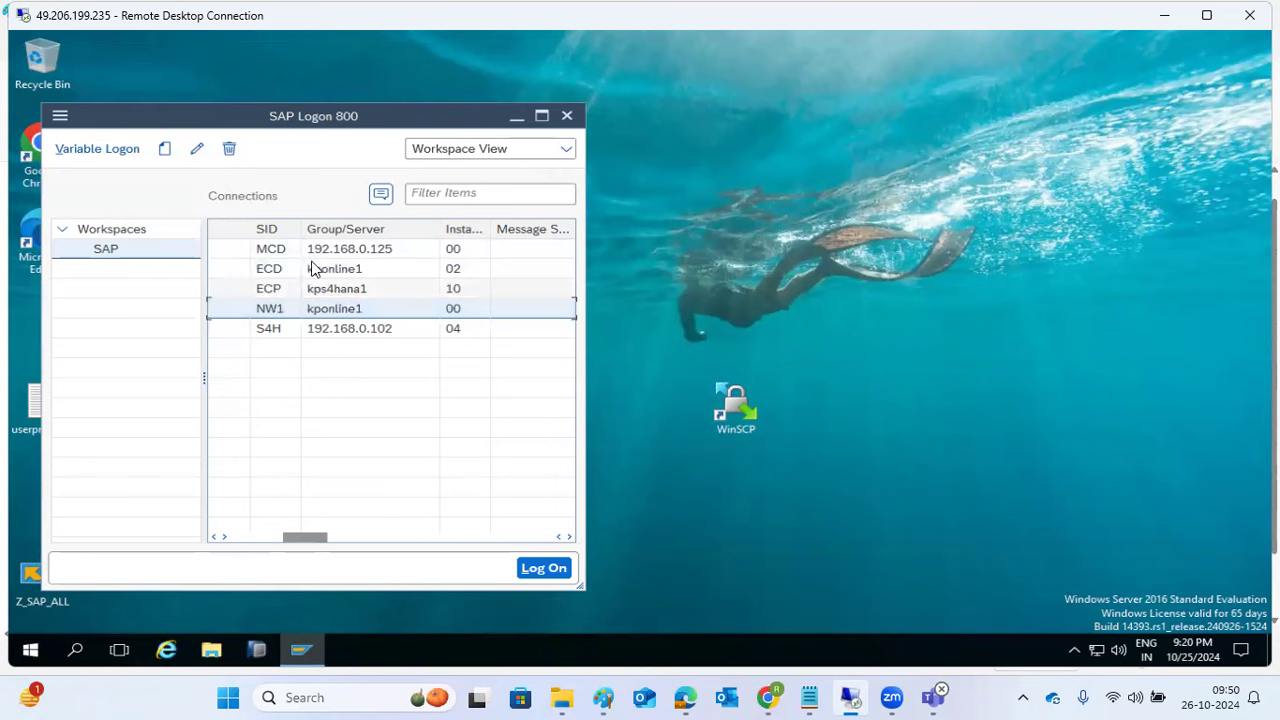
{"action": "left_click", "coordinate": [566, 118]}
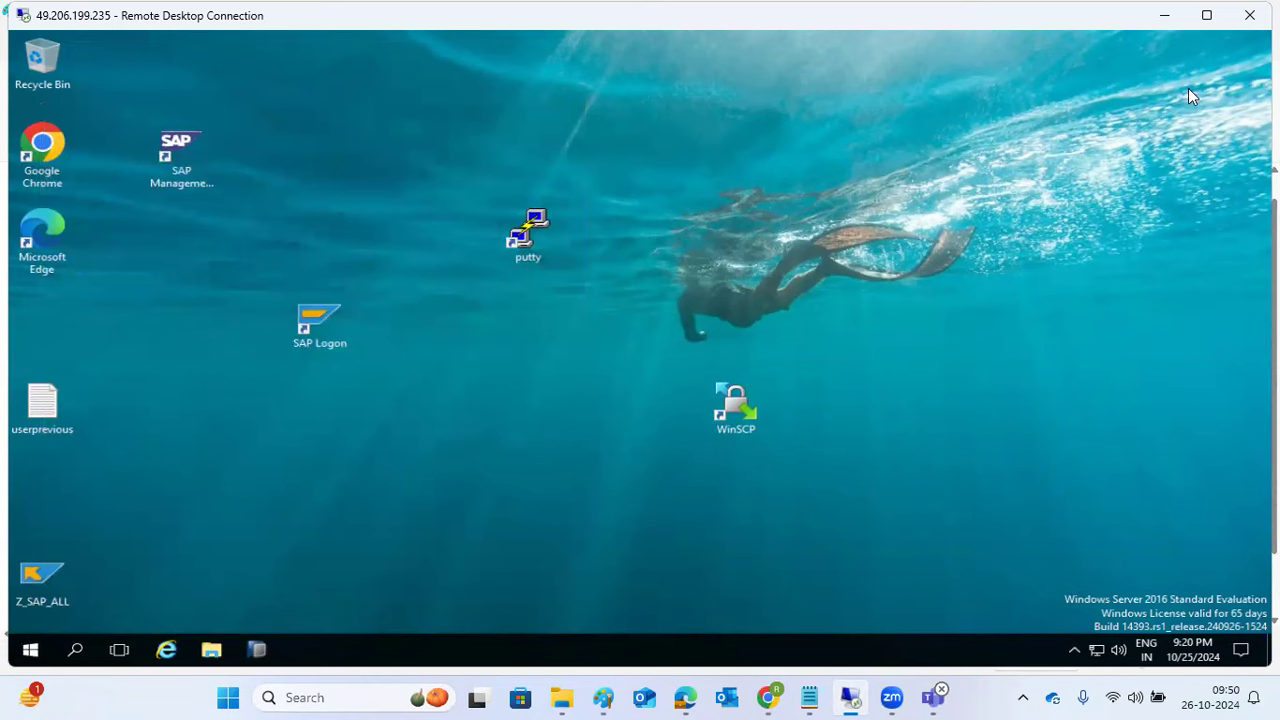
Step: Bring Chrome to the front and switch from the WhatsApp tab to the Gmail inbox tab
{"action": "left_click", "coordinate": [768, 697]}
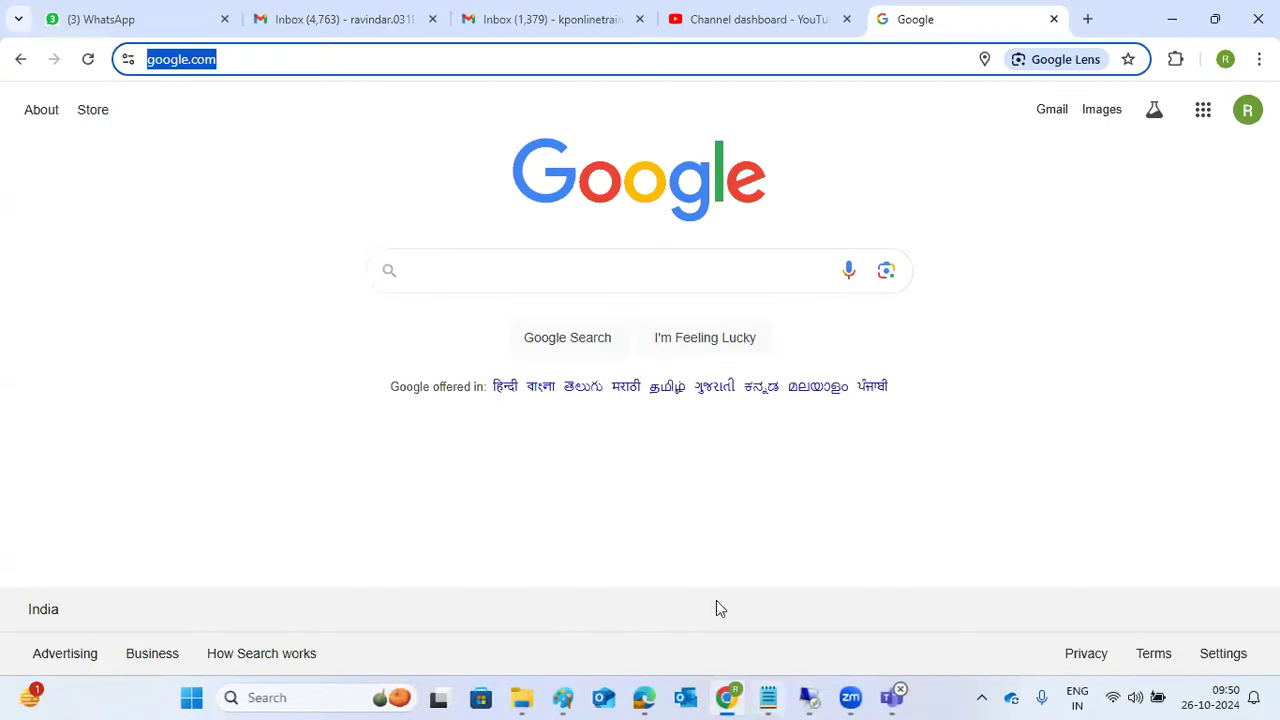
{"action": "left_click", "coordinate": [135, 15]}
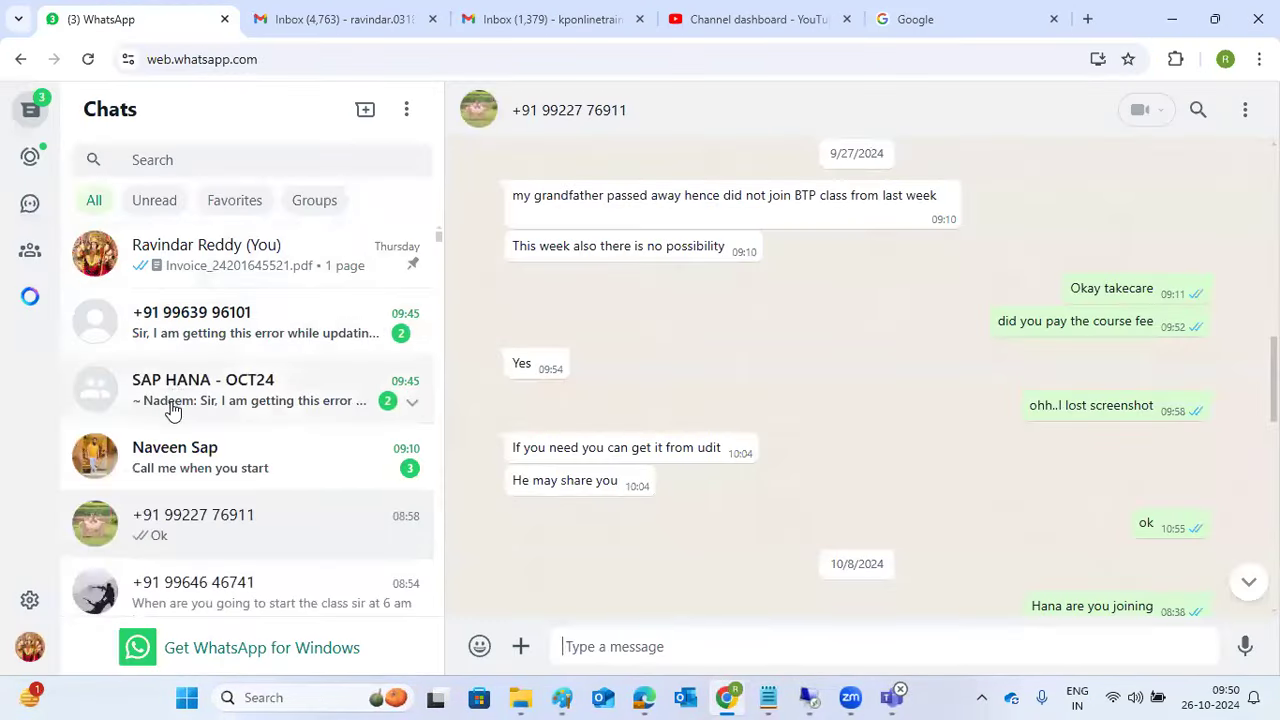
{"action": "left_click", "coordinate": [572, 15]}
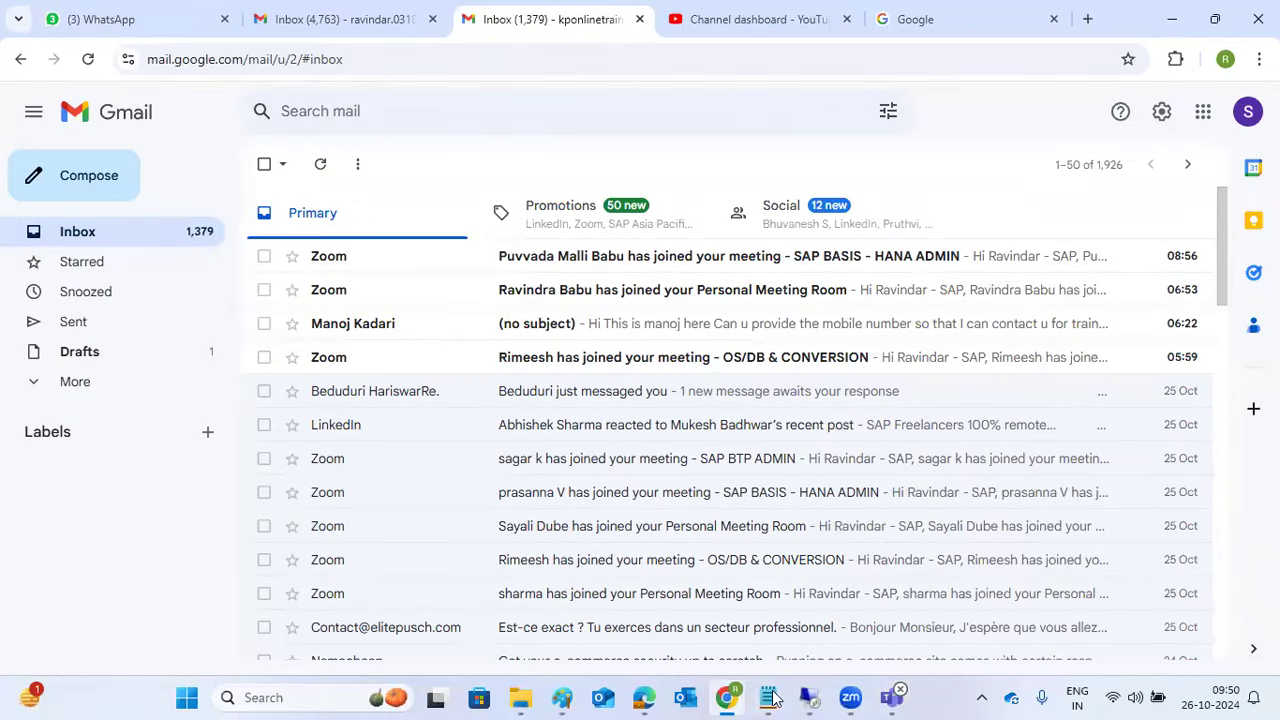
{"action": "mouse_move", "coordinate": [850, 697]}
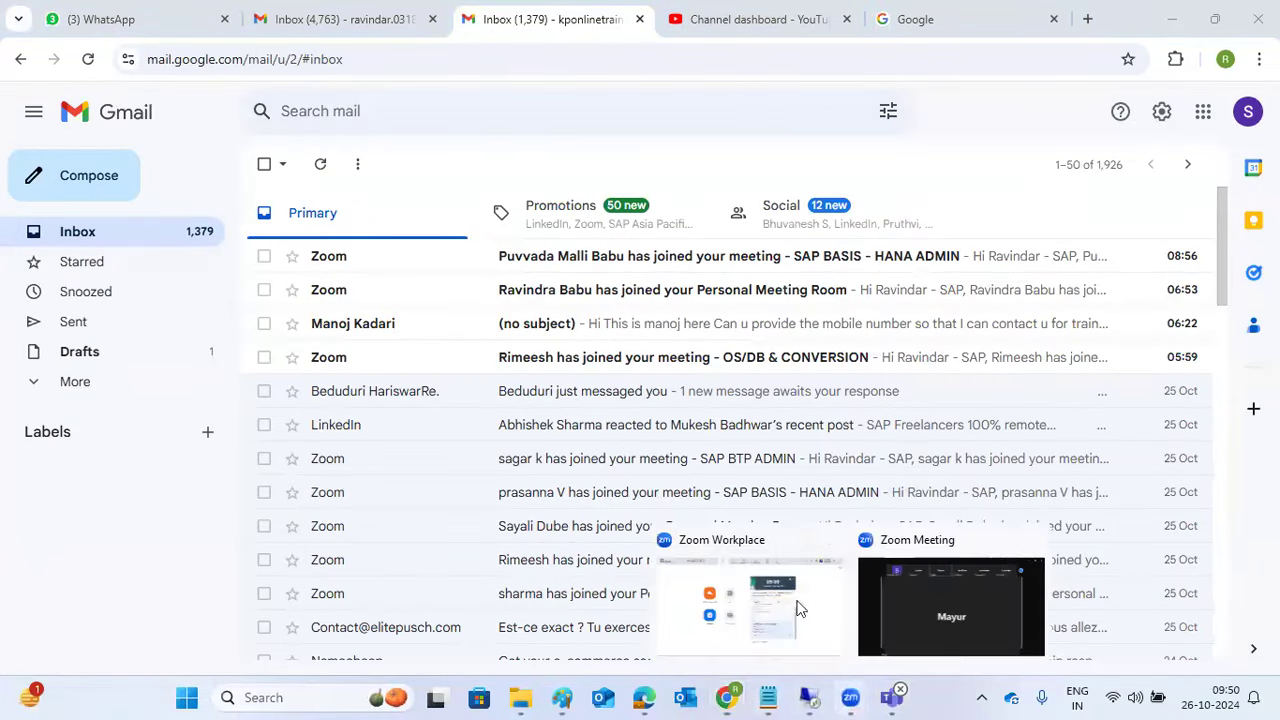
{"action": "left_click", "coordinate": [922, 598]}
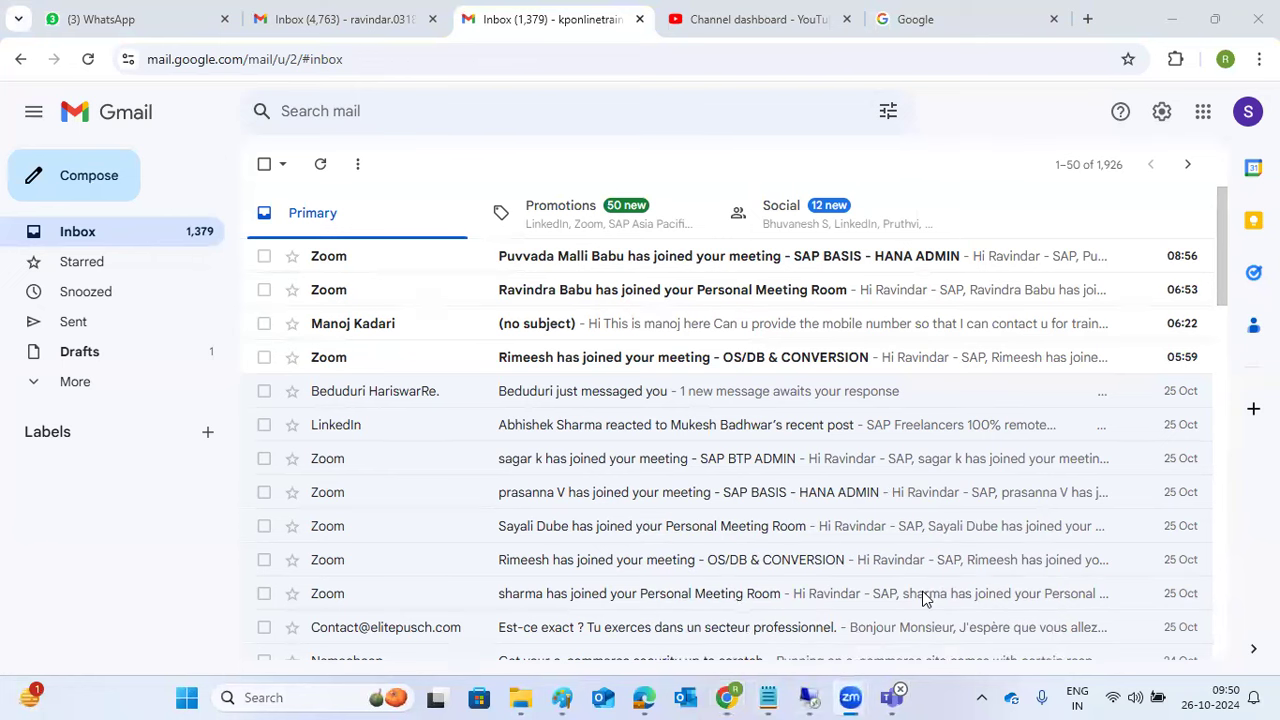